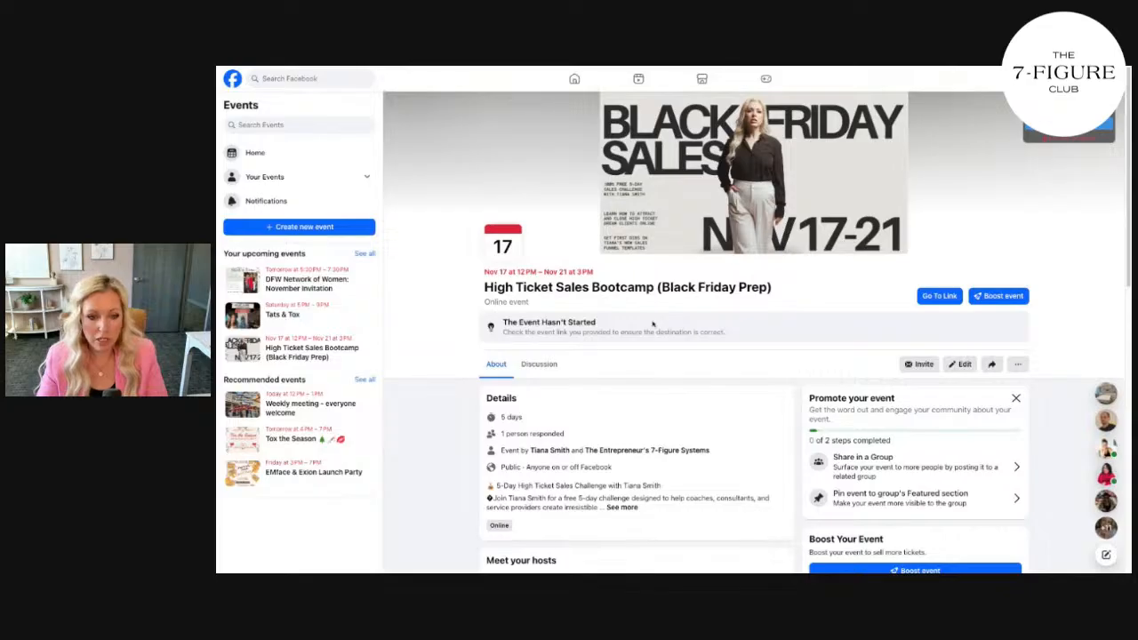
# Expand the event description, open The Entrepreneur's 7-Figure Systems group from recent searches, and highlight its name
pyautogui.click(622, 507)
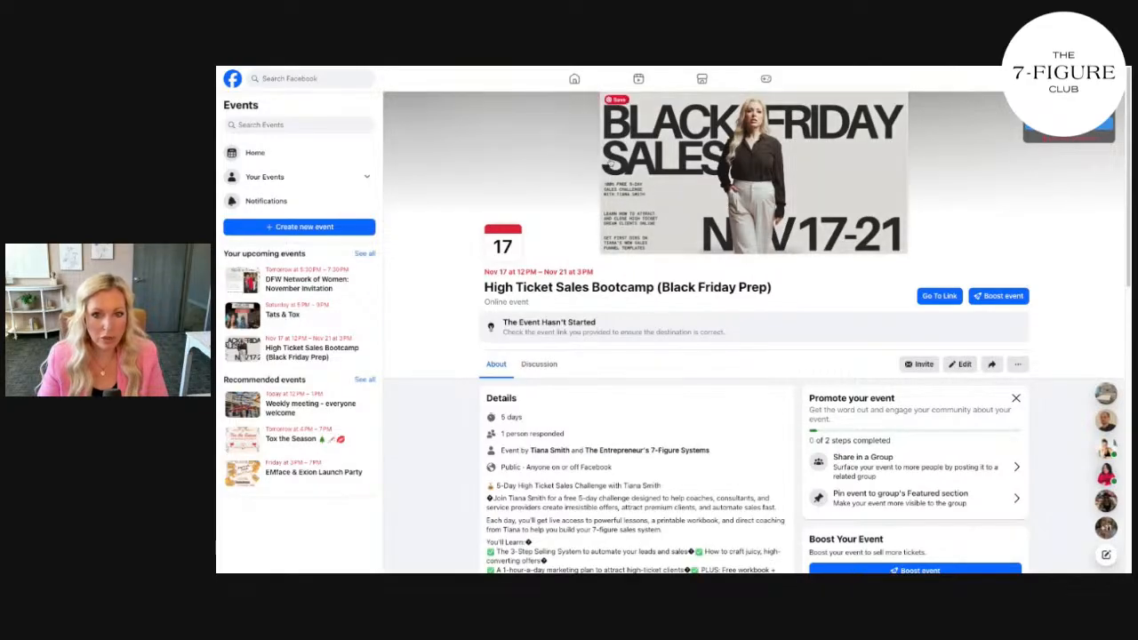
pyautogui.click(294, 79)
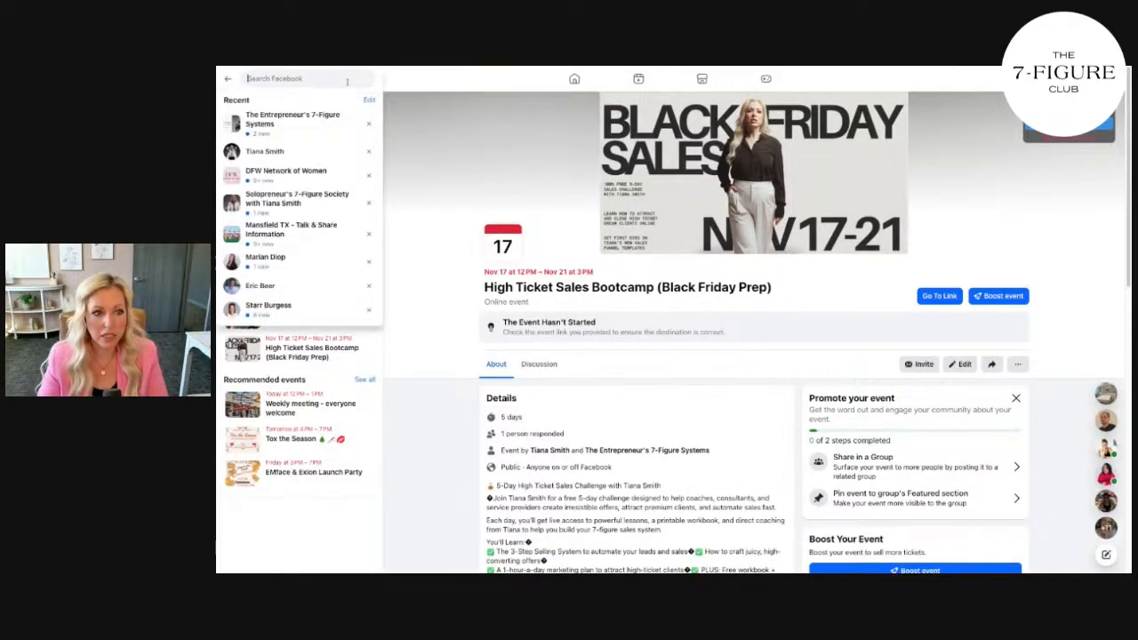
pyautogui.click(308, 120)
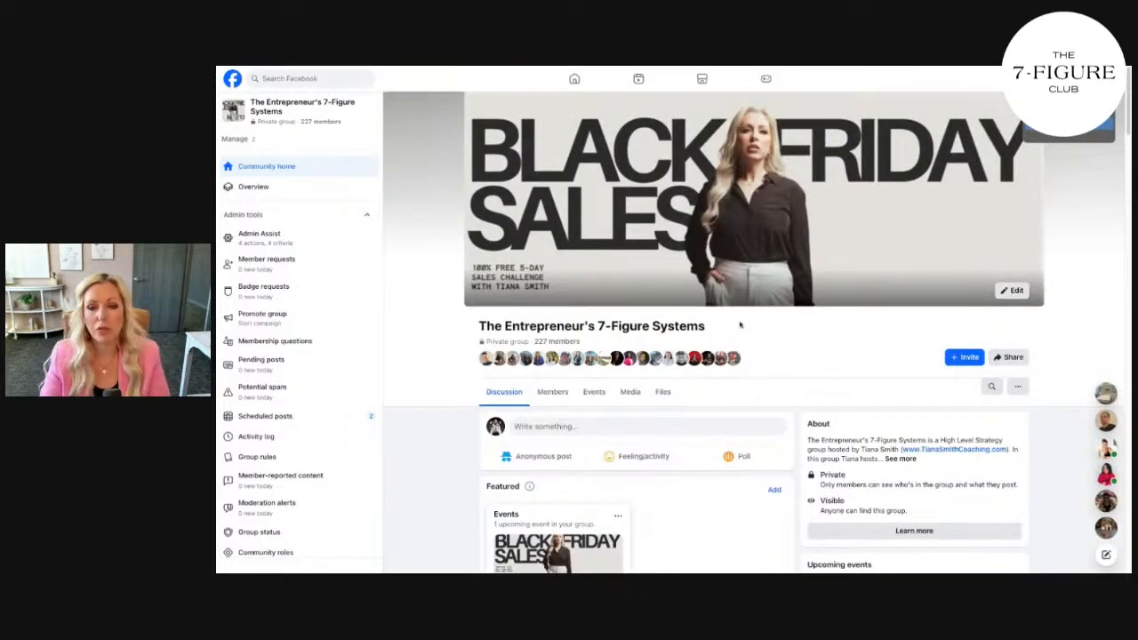
pyautogui.moveTo(708, 327); pyautogui.dragTo(453, 373)
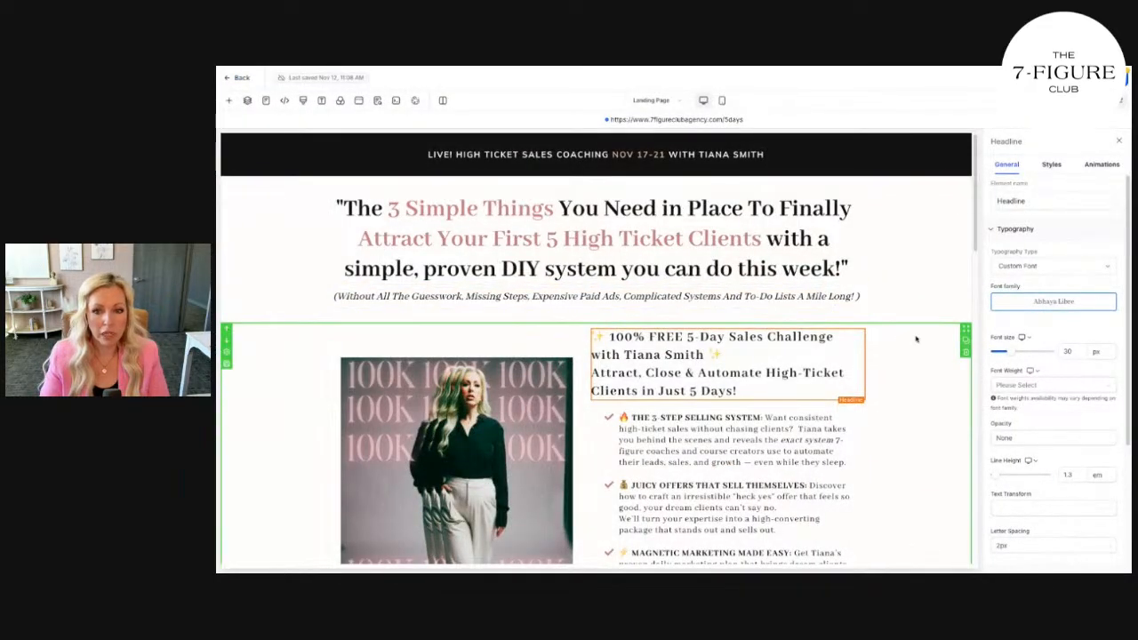
# Select the whole section of the 5-Day Sales Challenge page and scroll through its headline and benefit bullets
pyautogui.click(917, 339)
pyautogui.scroll(-1, 914, 334)
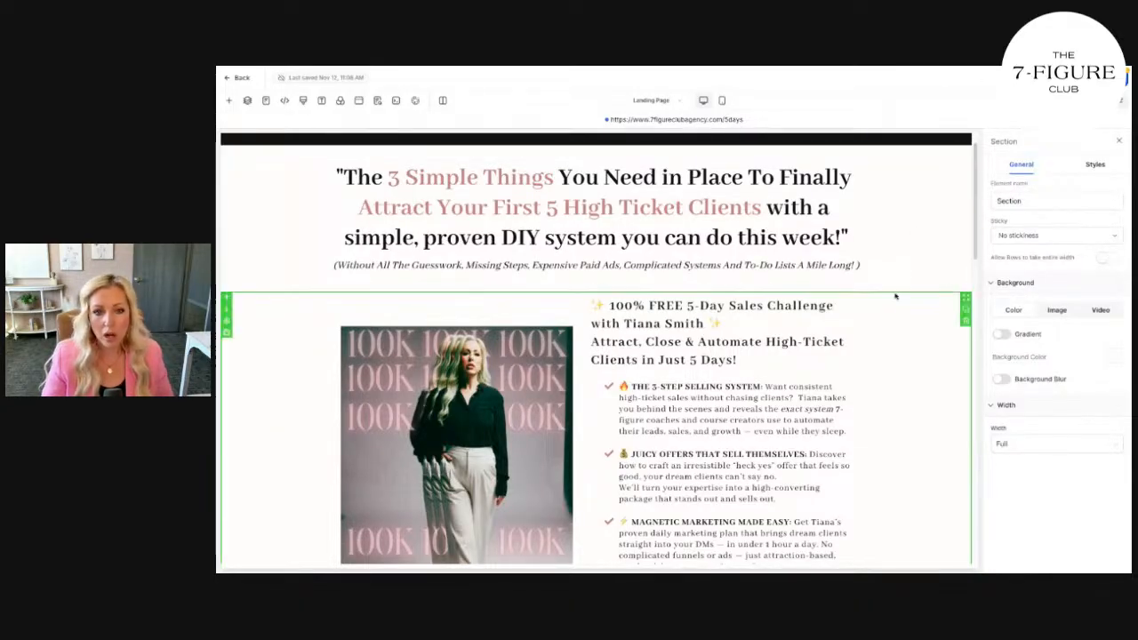
pyautogui.scroll(1, 754, 252)
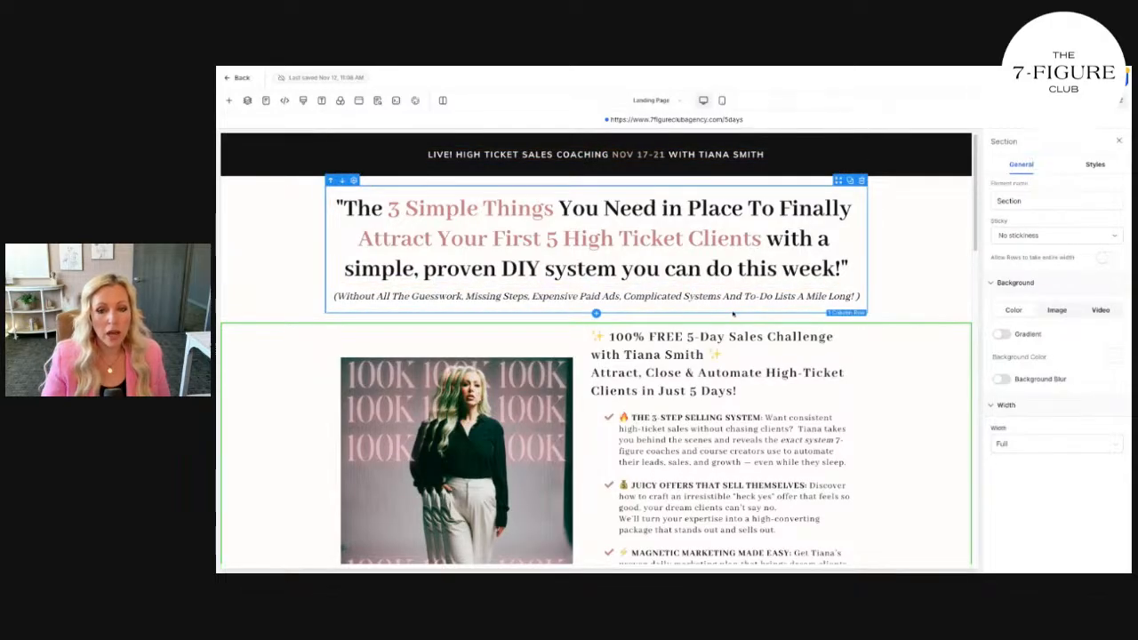
pyautogui.scroll(-5, 734, 314)
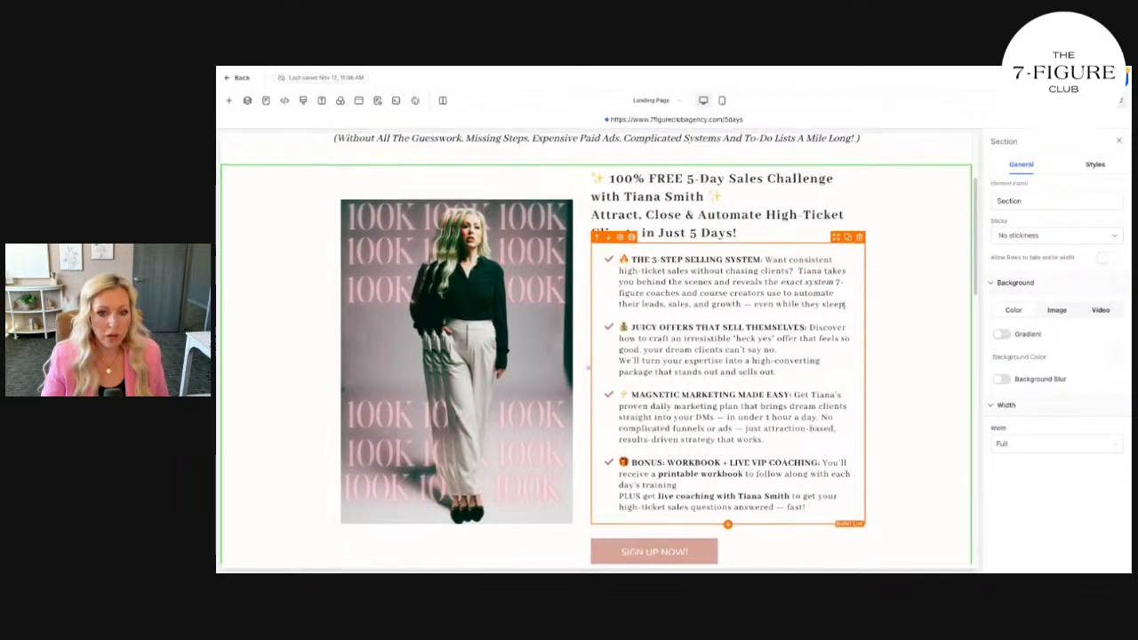
pyautogui.scroll(5, 596, 382)
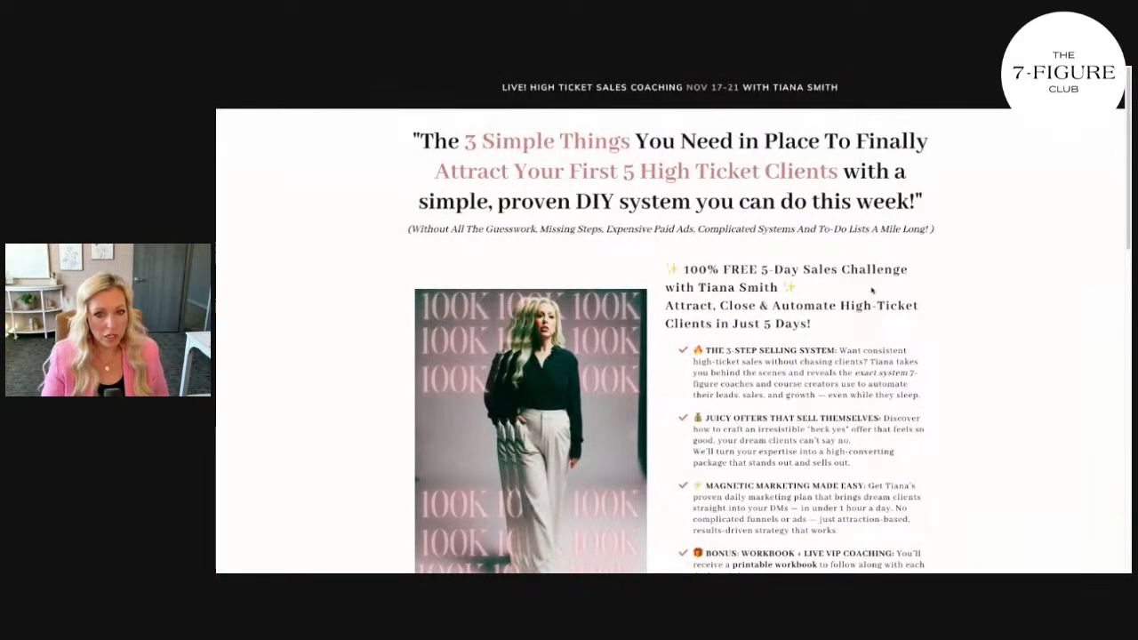
pyautogui.scroll(-1, 876, 298)
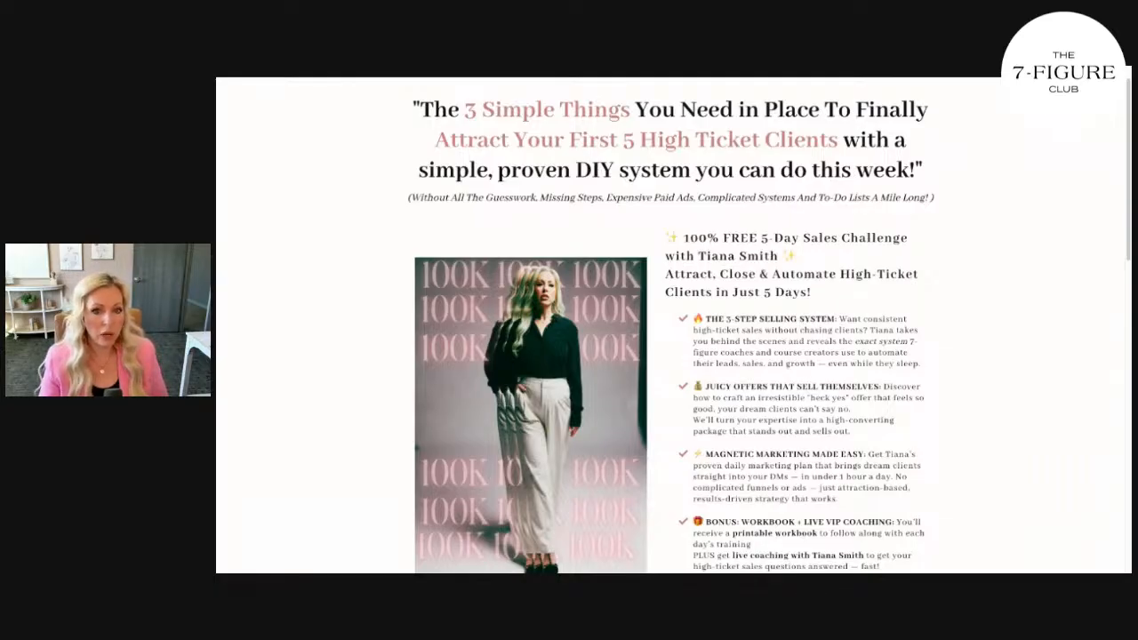
pyautogui.scroll(1, 447, 81)
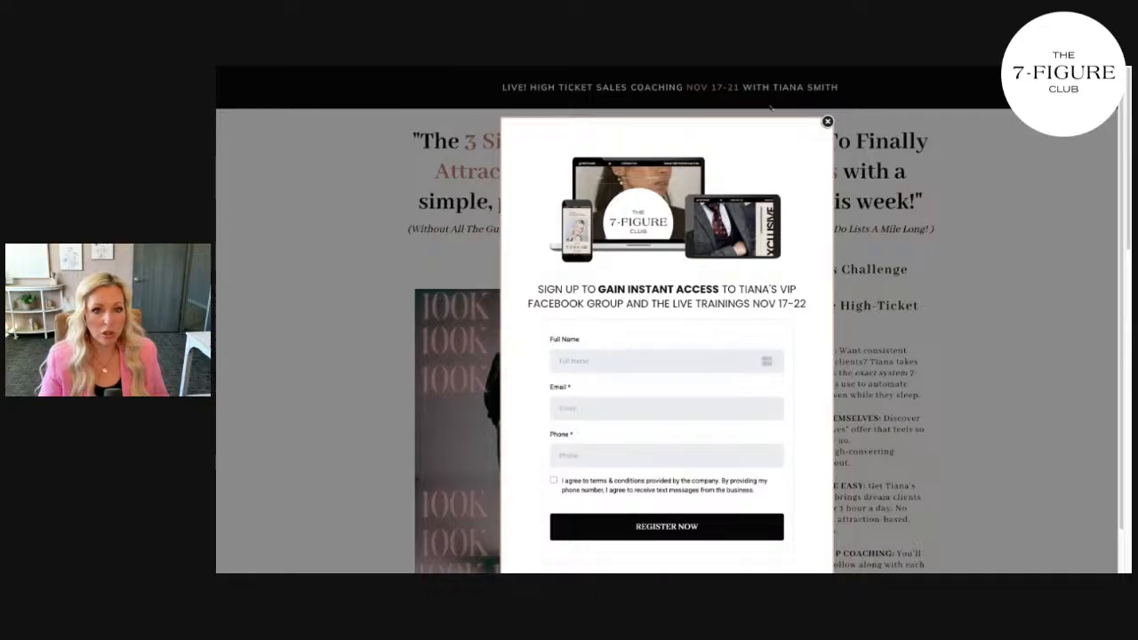
pyautogui.click(828, 123)
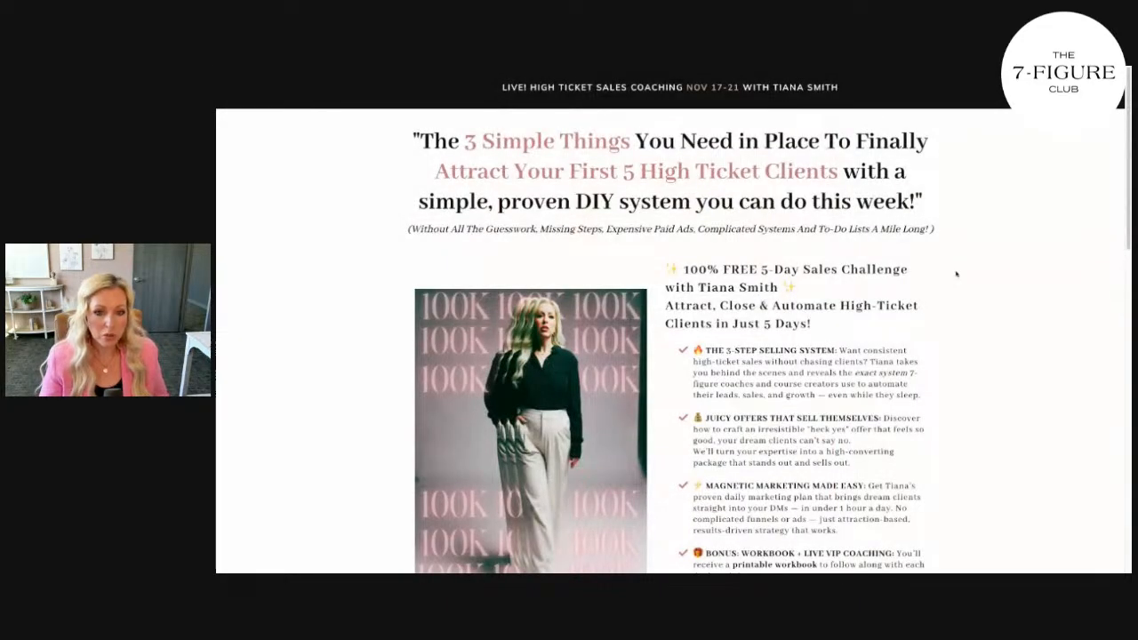
pyautogui.scroll(-5, 956, 274)
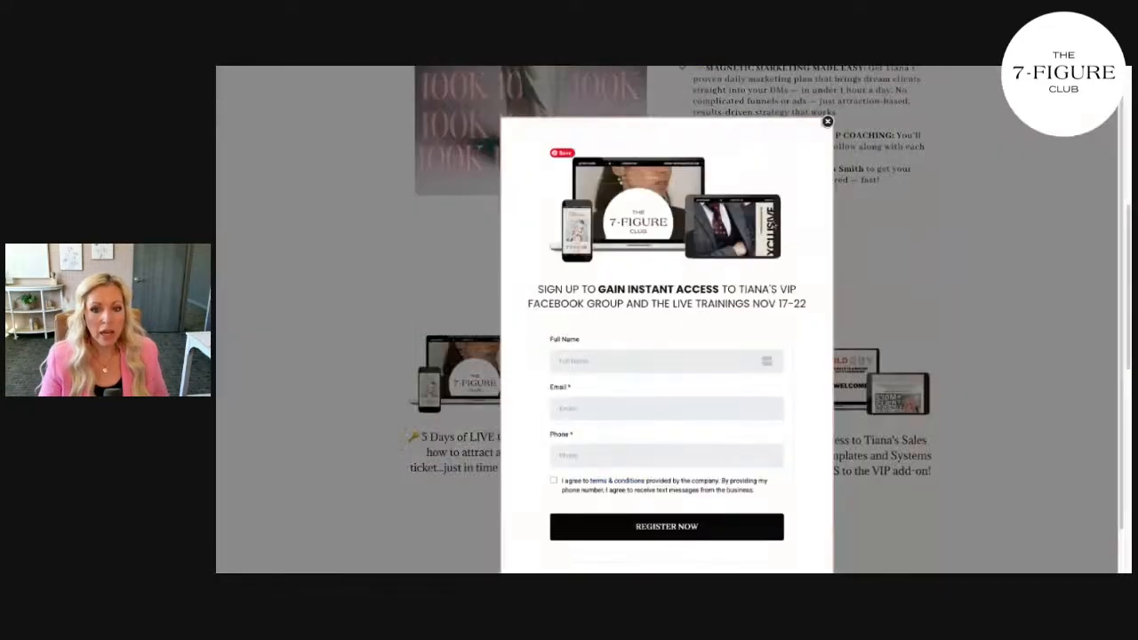
pyautogui.click(636, 361)
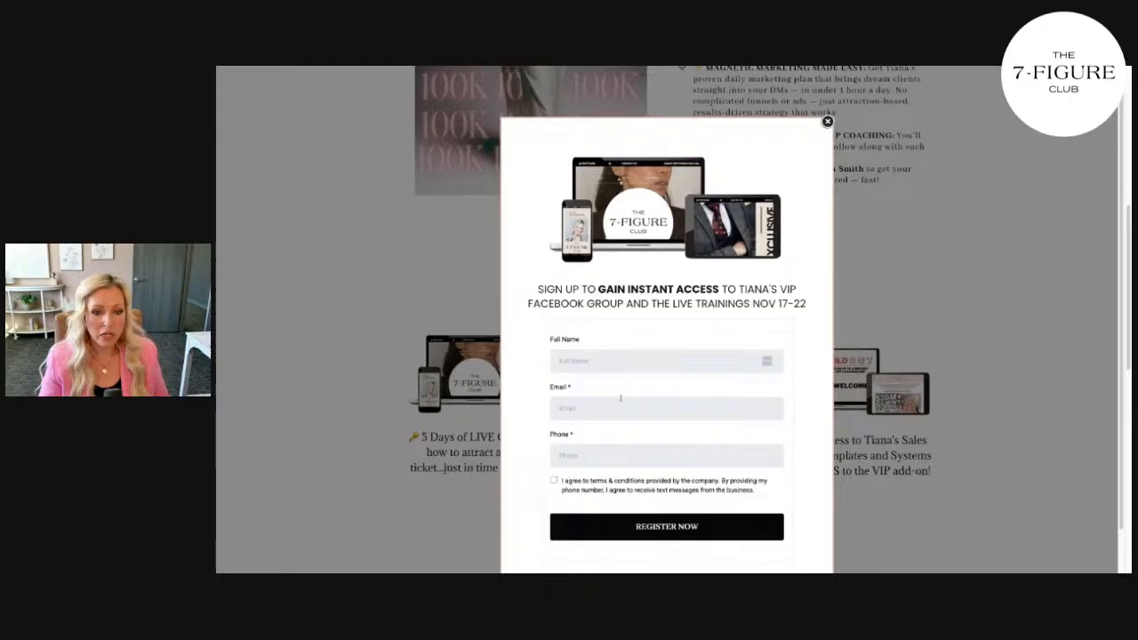
pyautogui.click(621, 399)
pyautogui.click(605, 460)
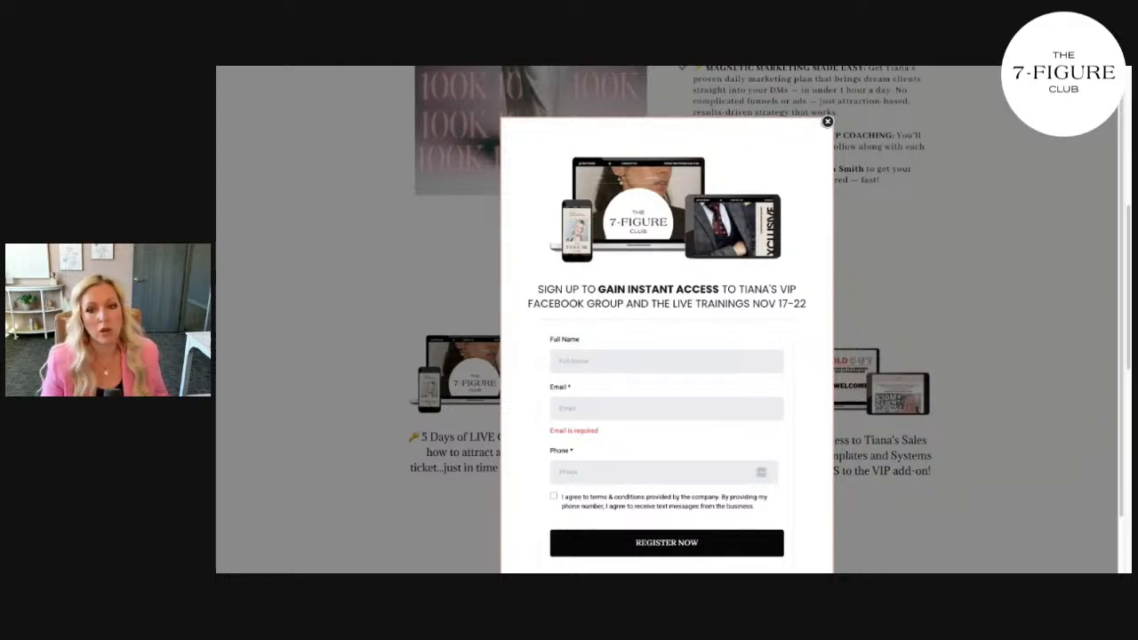
pyautogui.click(827, 122)
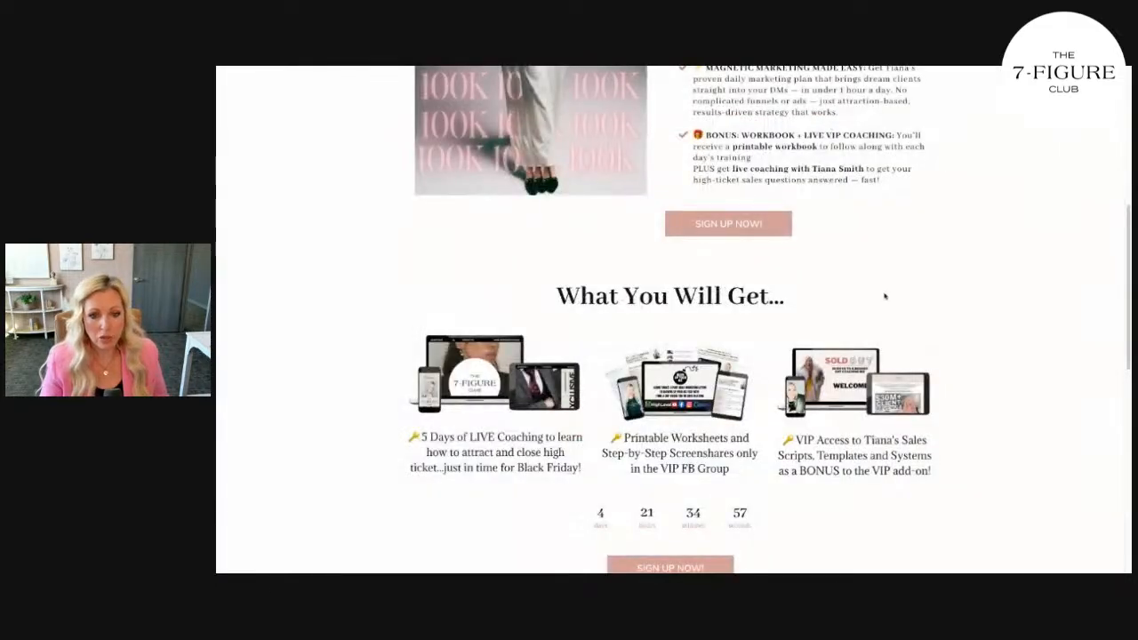
pyautogui.scroll(-5, 858, 309)
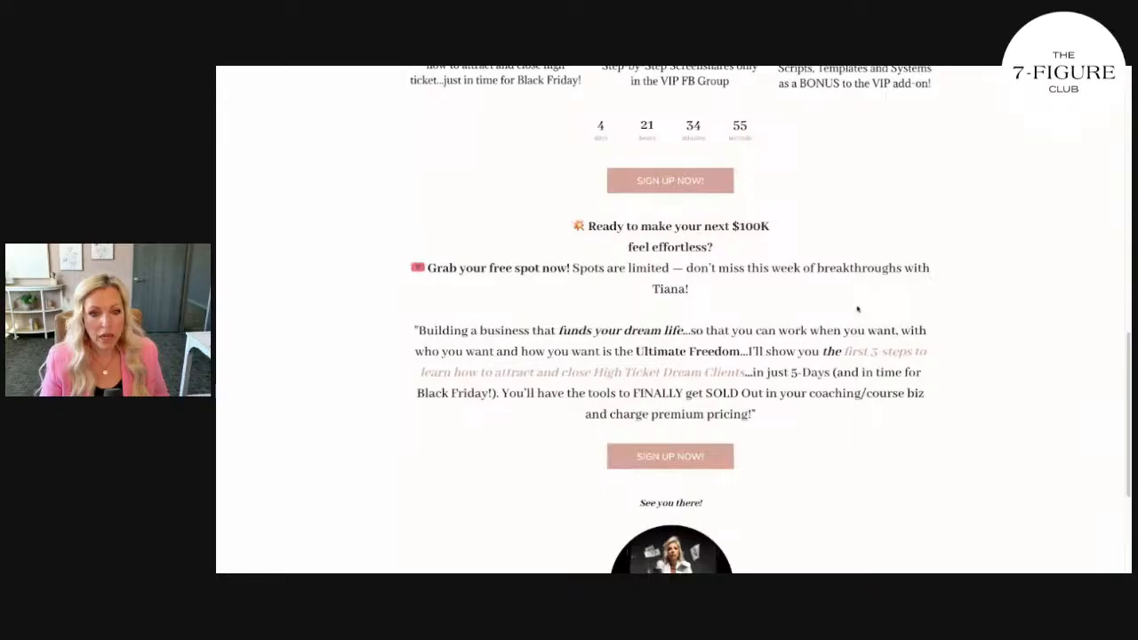
pyautogui.scroll(-3, 859, 308)
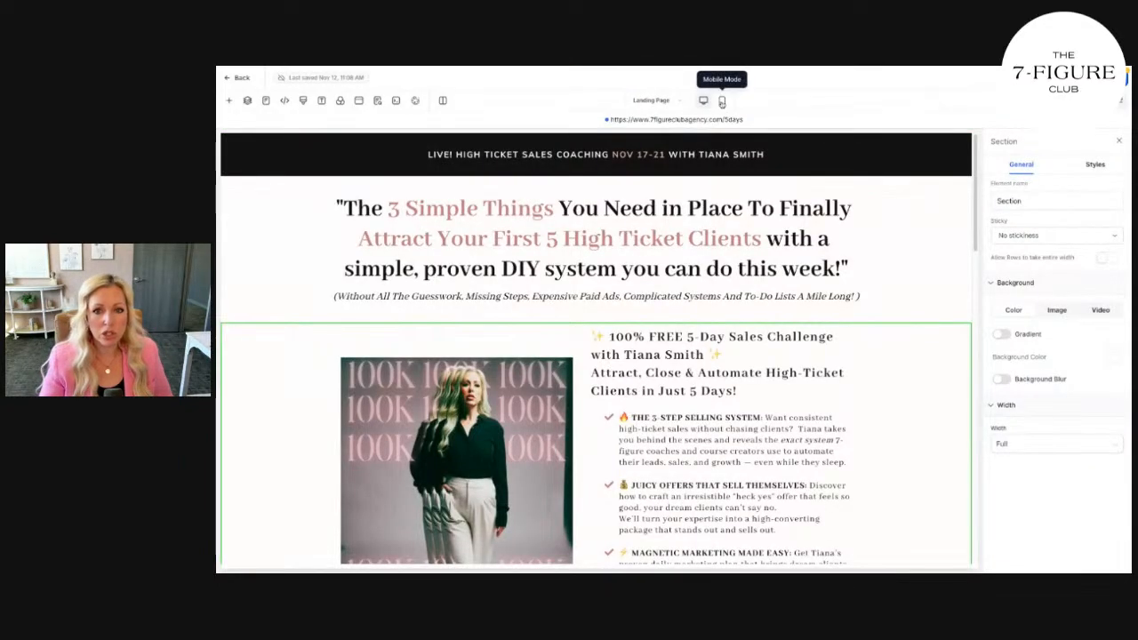
# Preview the challenge page in Mobile Mode, scrolling through it, then return to the desktop layout
pyautogui.click(722, 100)
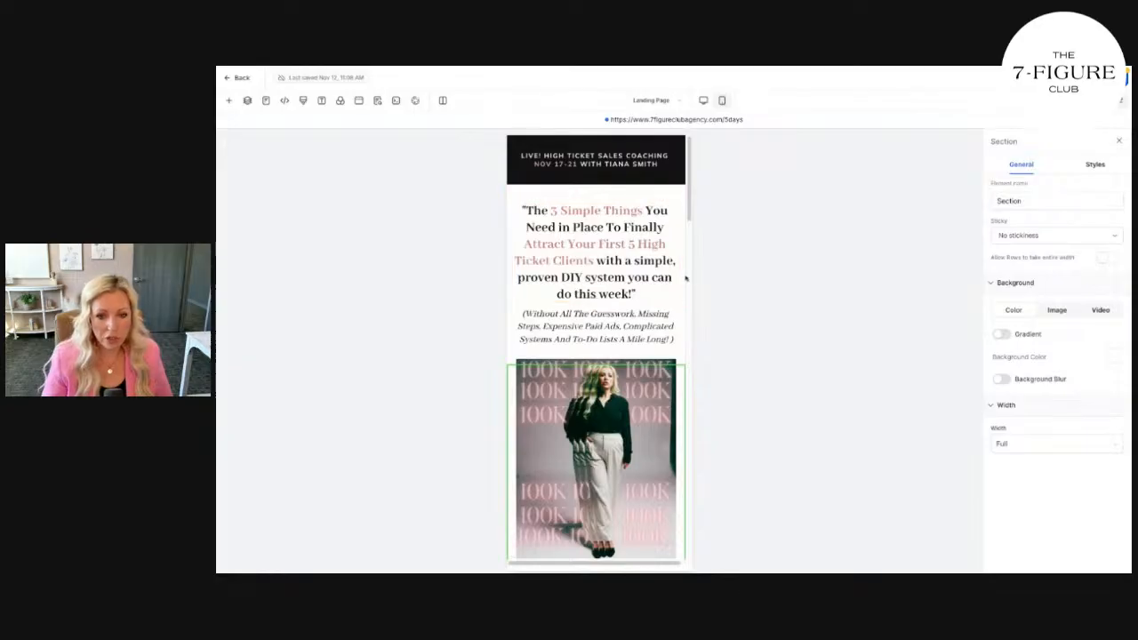
pyautogui.scroll(-2, 671, 287)
pyautogui.scroll(-10, 671, 288)
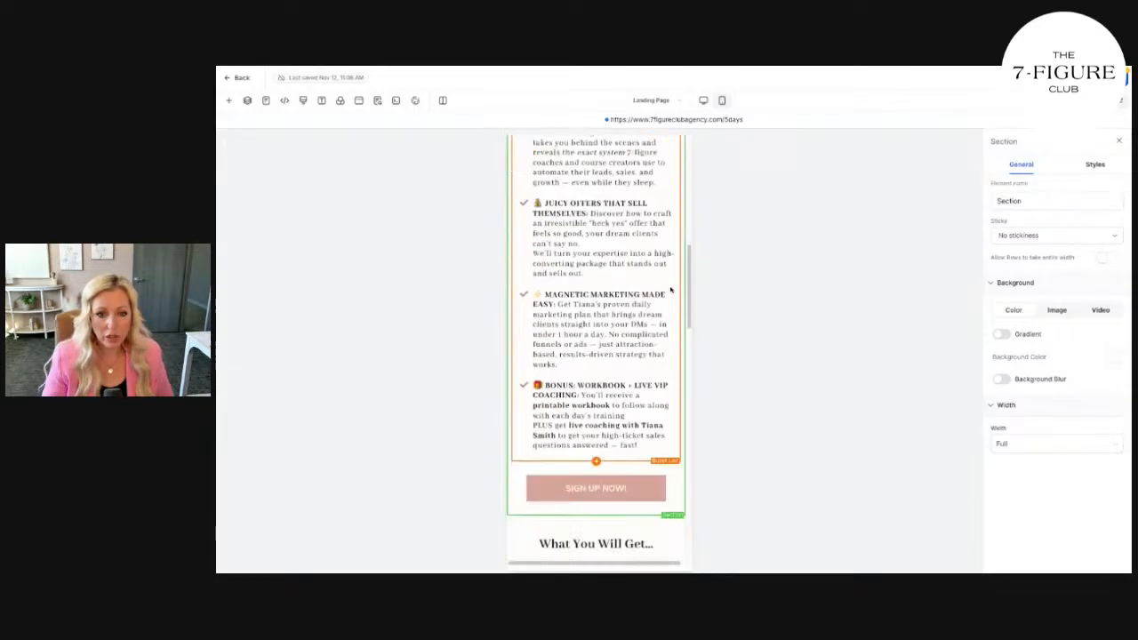
pyautogui.scroll(-6, 671, 291)
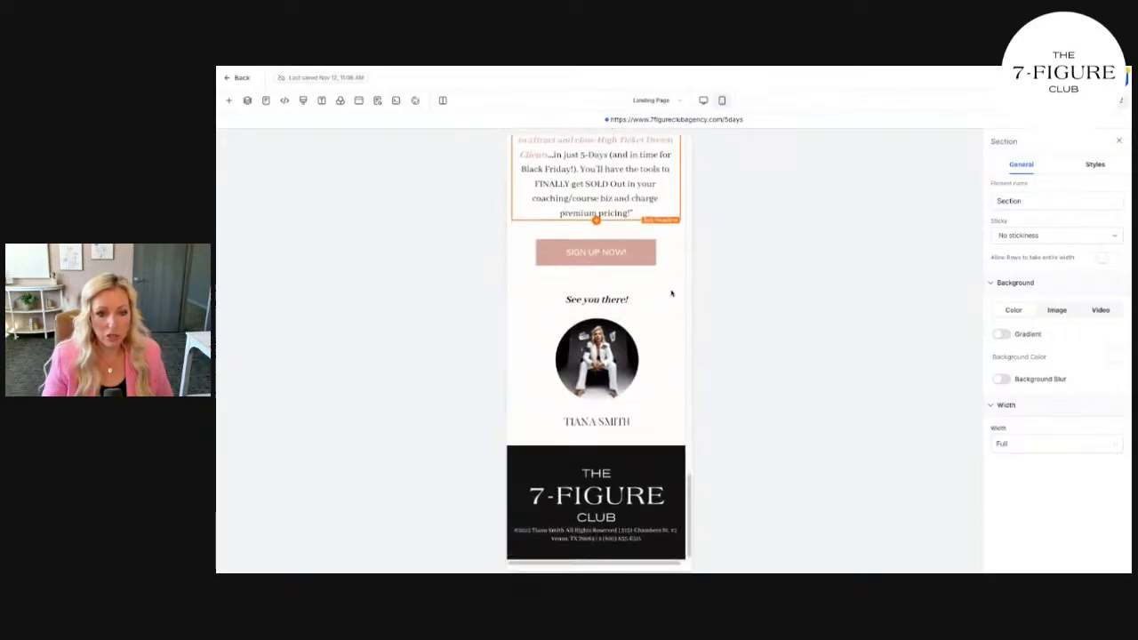
pyautogui.scroll(4, 672, 294)
pyautogui.scroll(10, 671, 294)
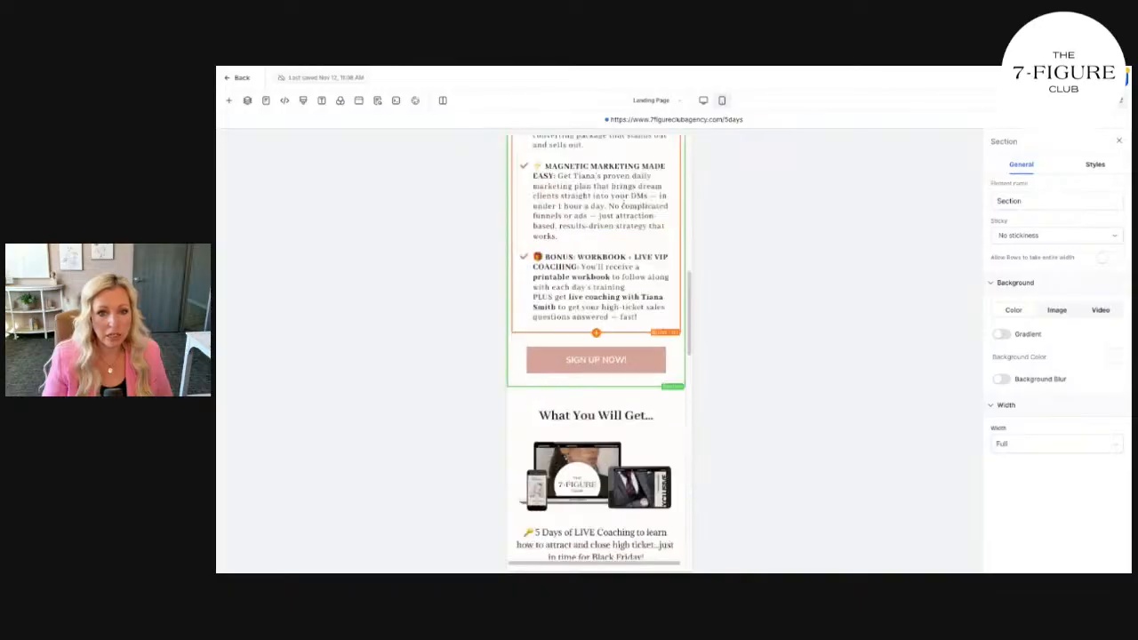
pyautogui.click(705, 103)
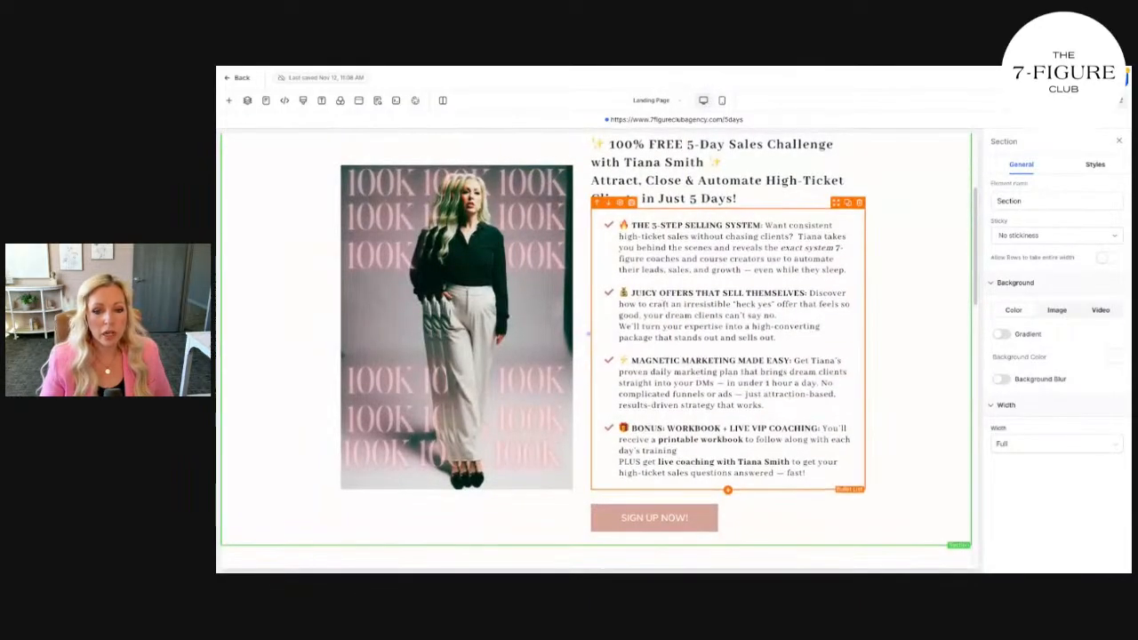
# Inspect the SIGN UP button's popup sign-up form, then go back to the funnel's steps
pyautogui.click(653, 529)
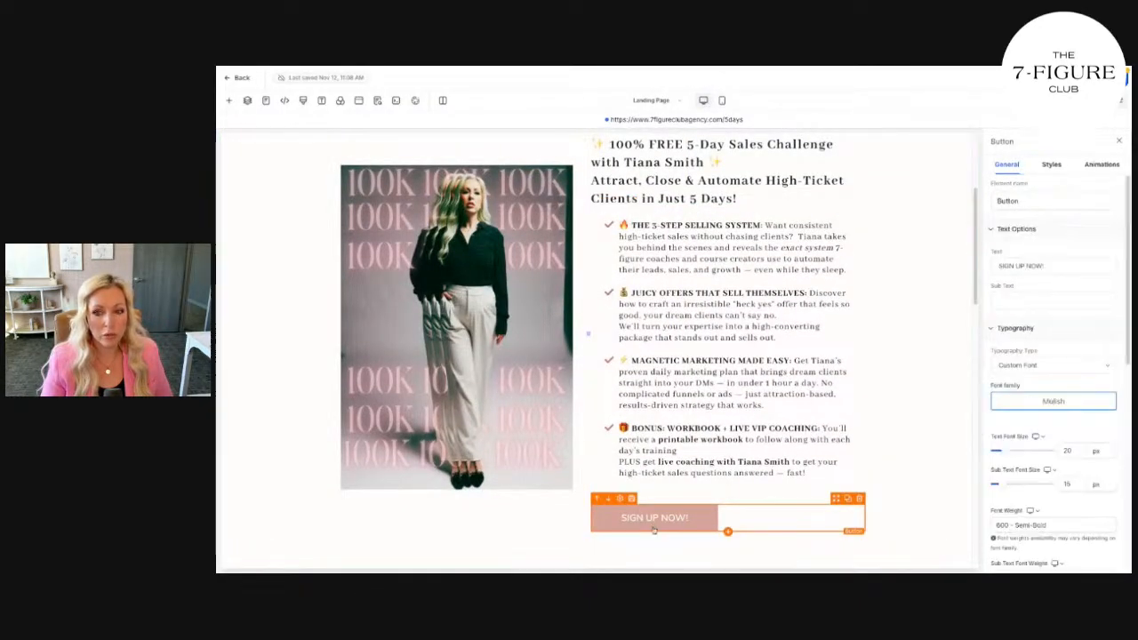
pyautogui.click(359, 100)
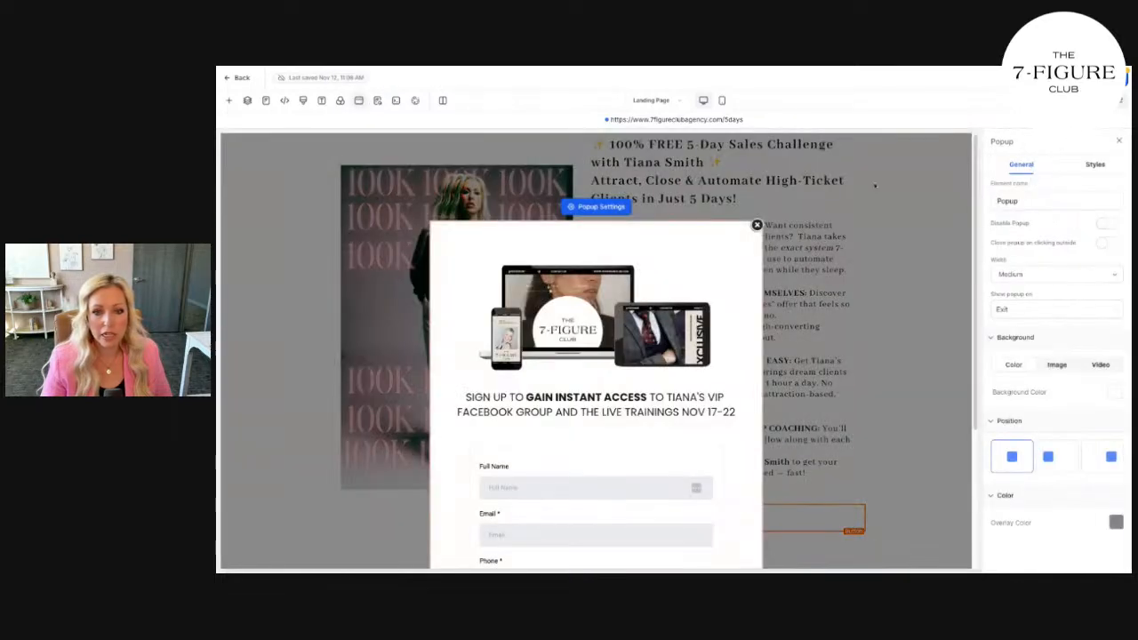
pyautogui.scroll(-3, 631, 504)
pyautogui.click(658, 331)
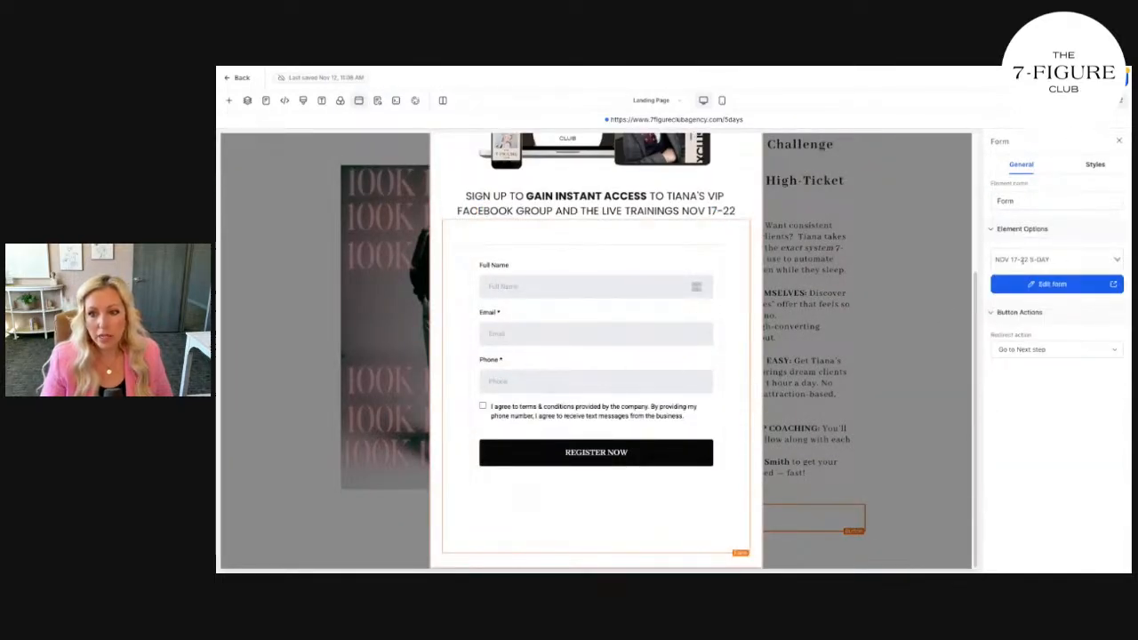
pyautogui.click(1052, 284)
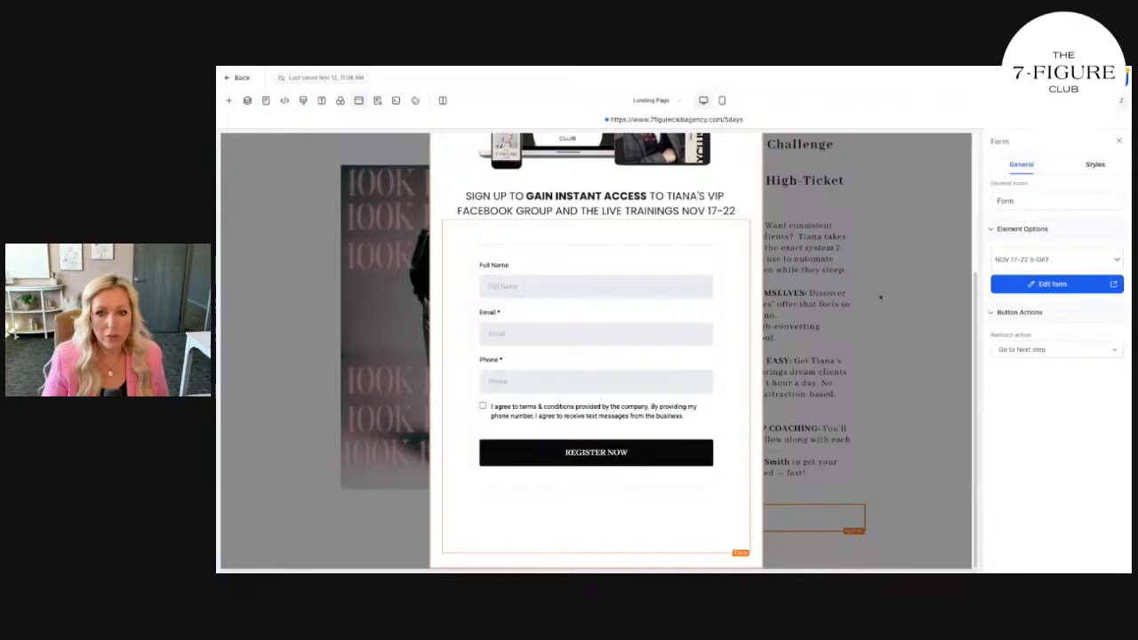
pyautogui.click(759, 224)
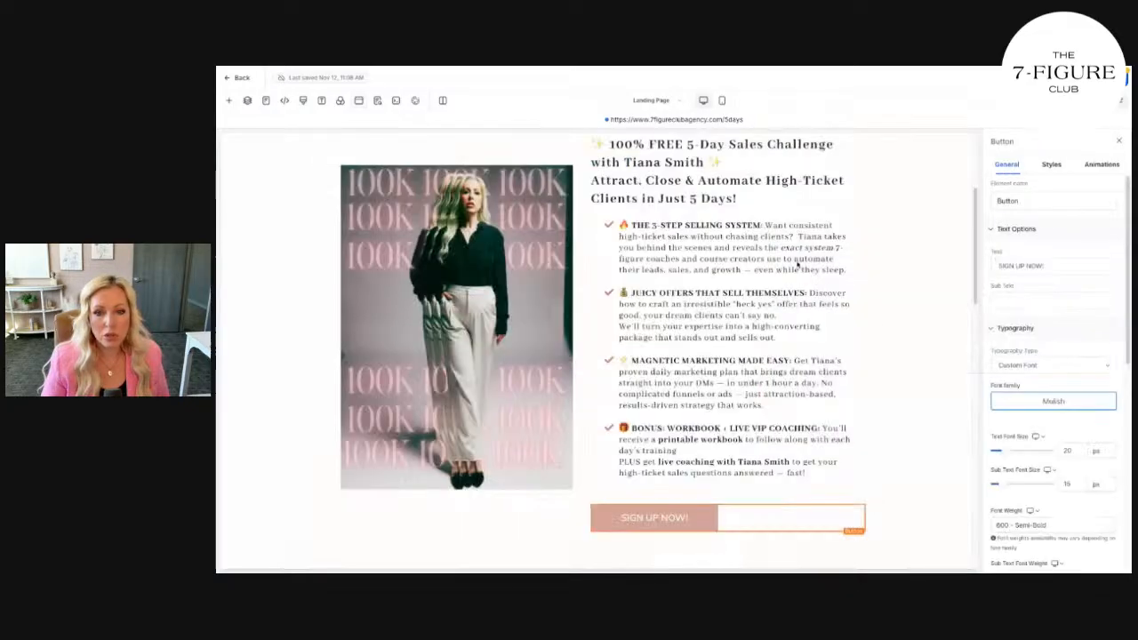
pyautogui.scroll(3, 878, 321)
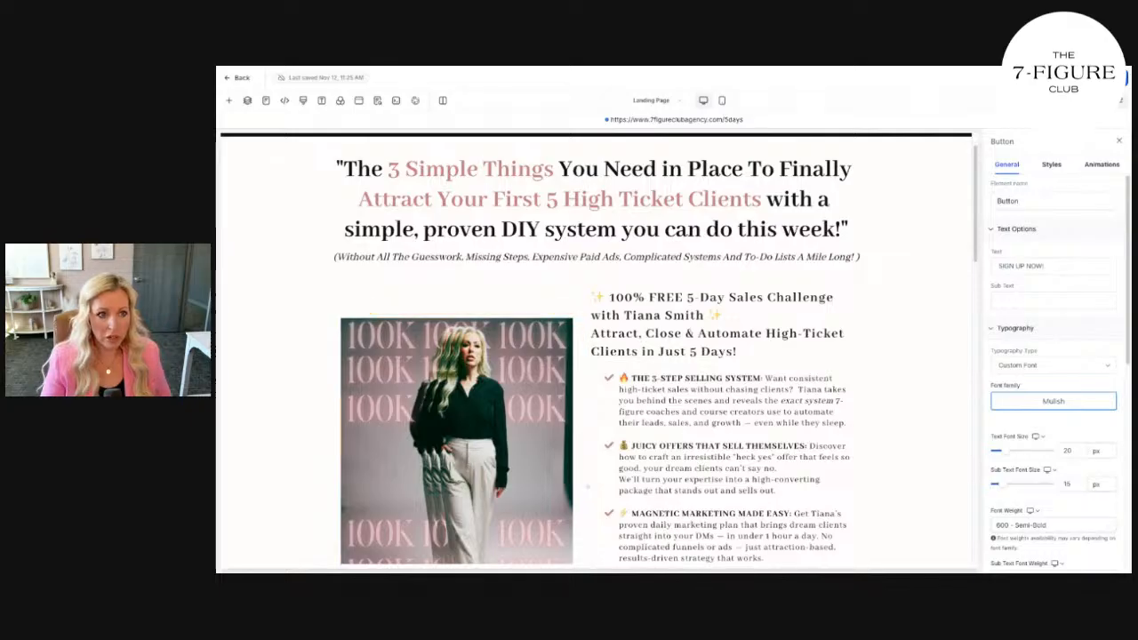
pyautogui.click(237, 79)
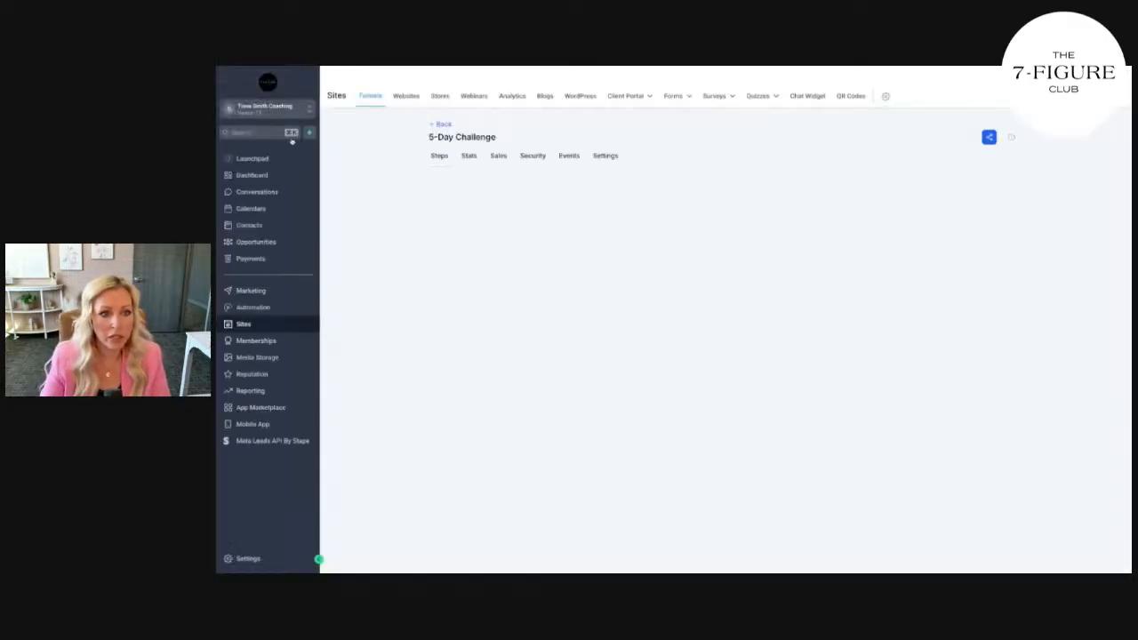
# Open the Automation Workflow List from the sidebar and scroll through its workflows
pyautogui.moveTo(669, 96)
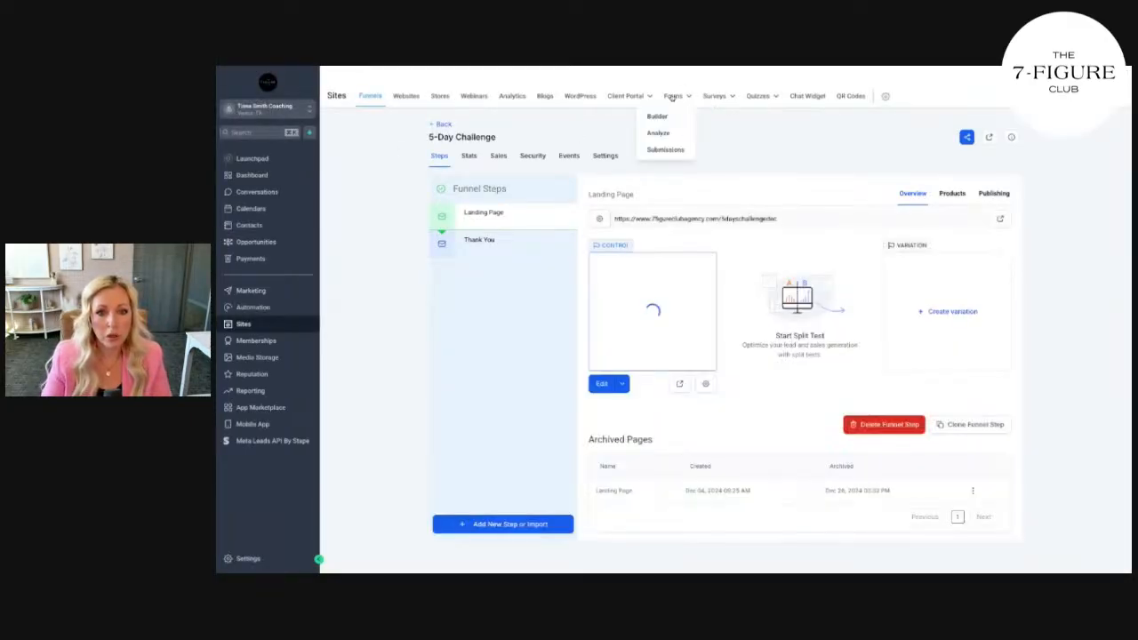
pyautogui.click(264, 309)
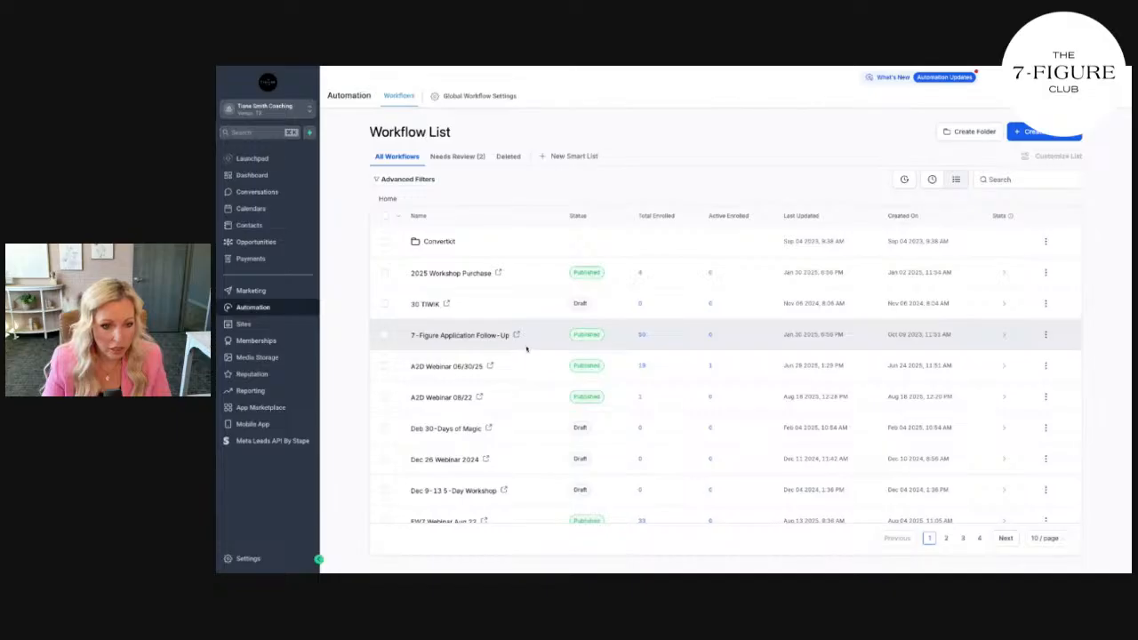
pyautogui.scroll(-1, 526, 350)
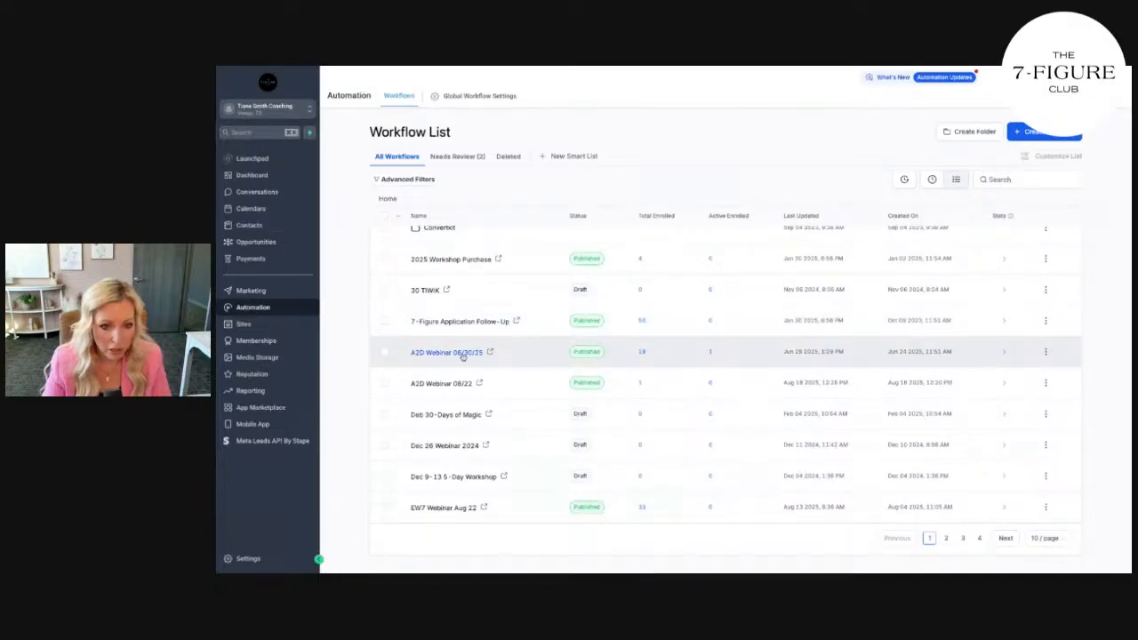
pyautogui.click(460, 353)
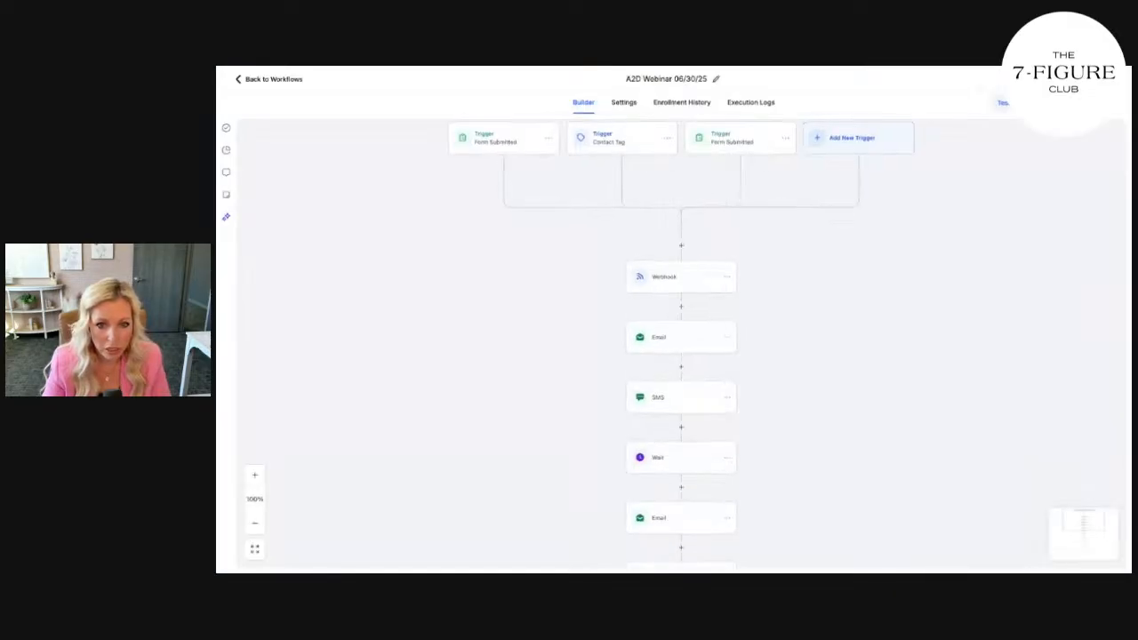
pyautogui.click(690, 338)
pyautogui.scroll(-5, 997, 373)
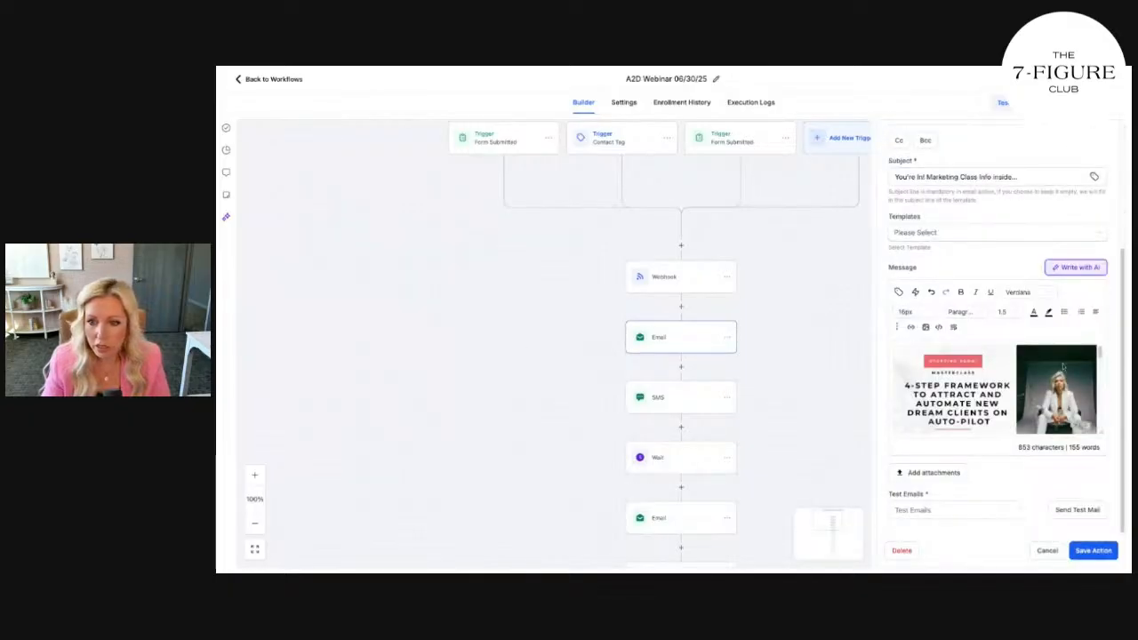
pyautogui.scroll(-3, 1057, 370)
pyautogui.scroll(-5, 1048, 366)
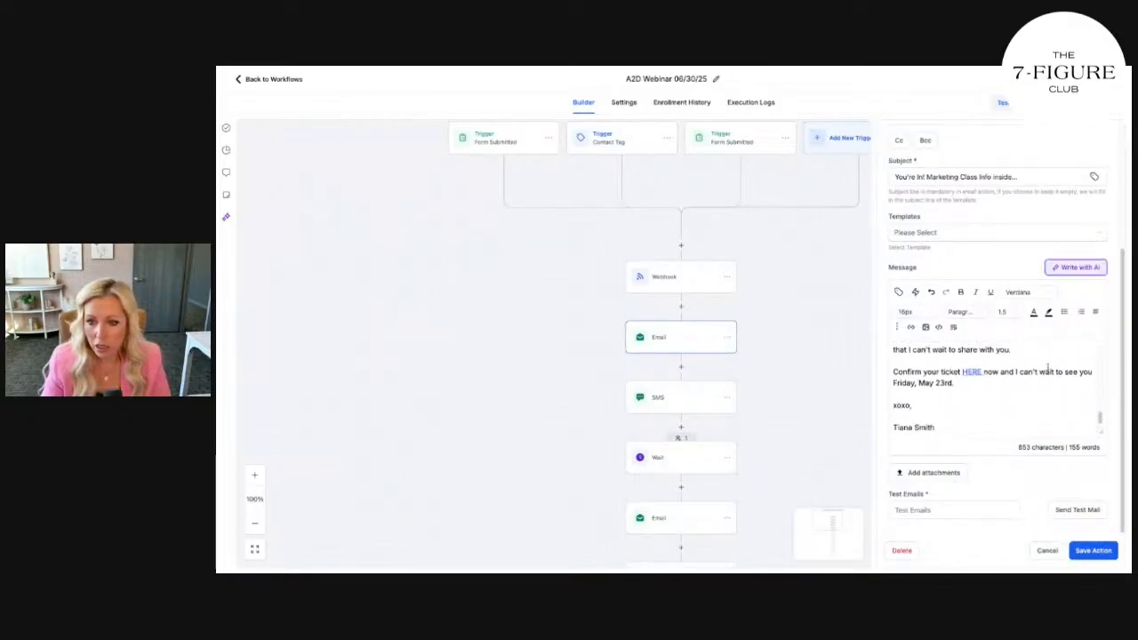
pyautogui.scroll(10, 1047, 366)
pyautogui.click(258, 79)
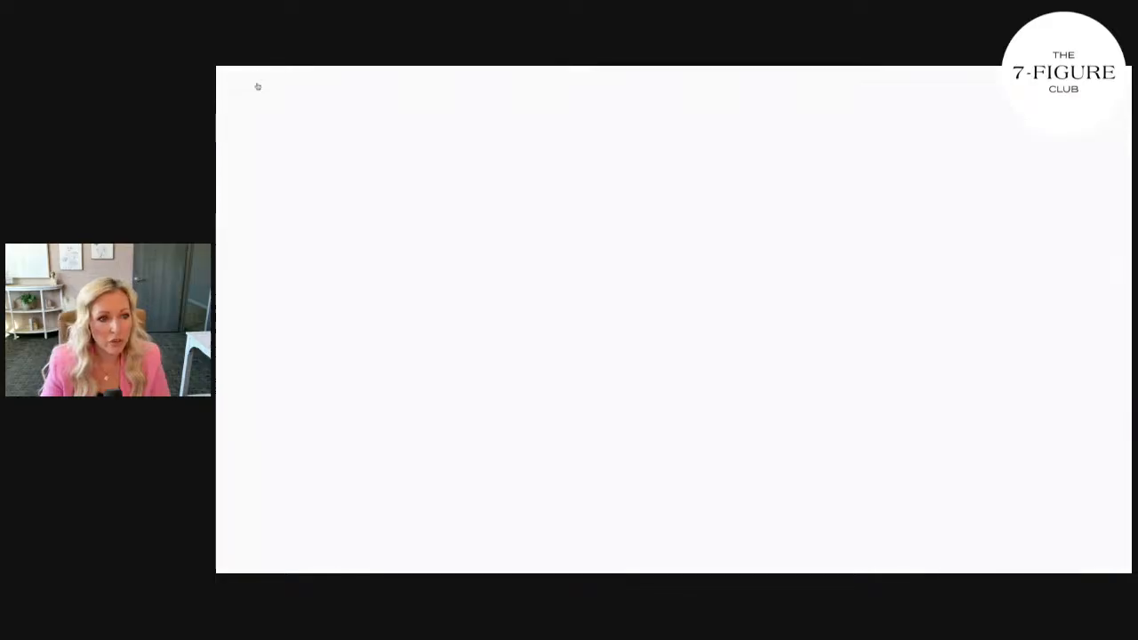
pyautogui.scroll(-1, 541, 303)
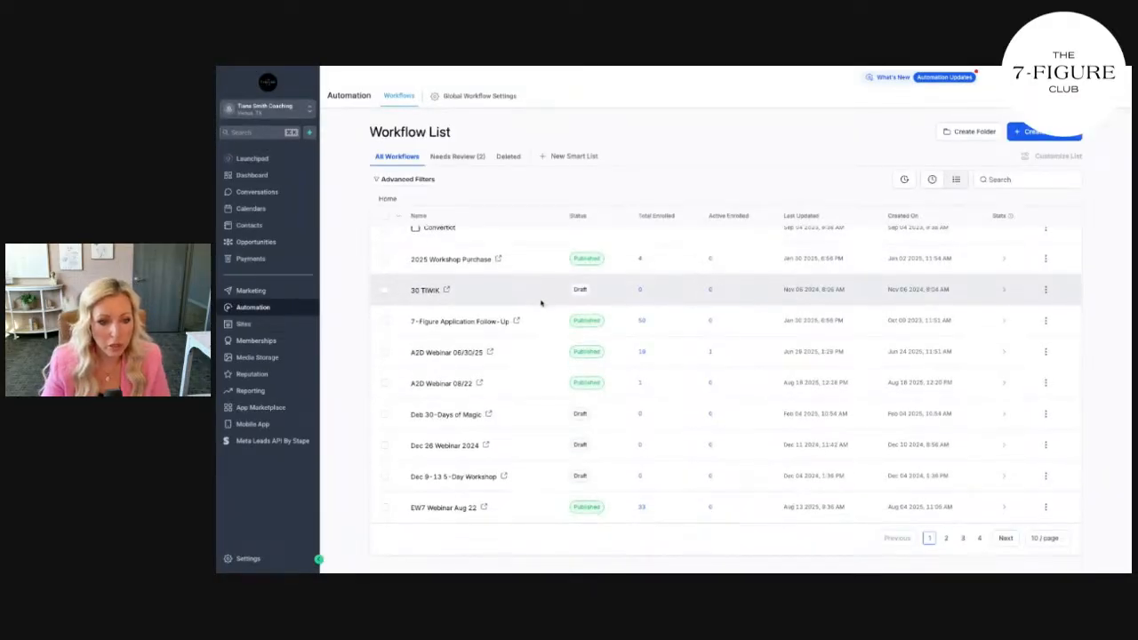
pyautogui.click(455, 480)
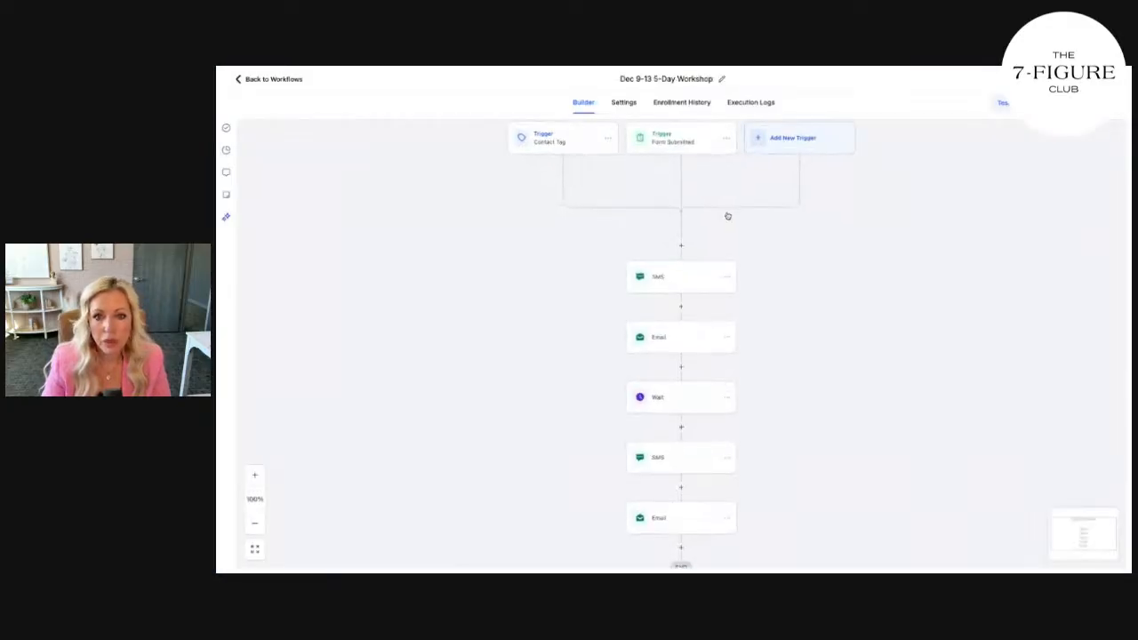
pyautogui.click(687, 285)
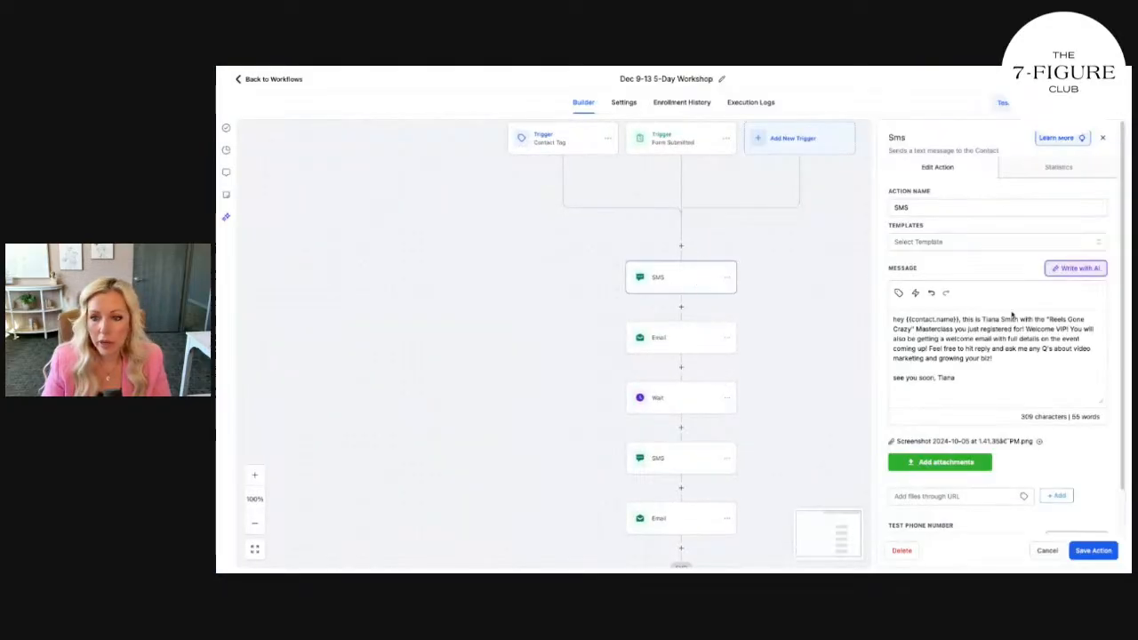
pyautogui.scroll(-1, 1014, 313)
pyautogui.click(714, 345)
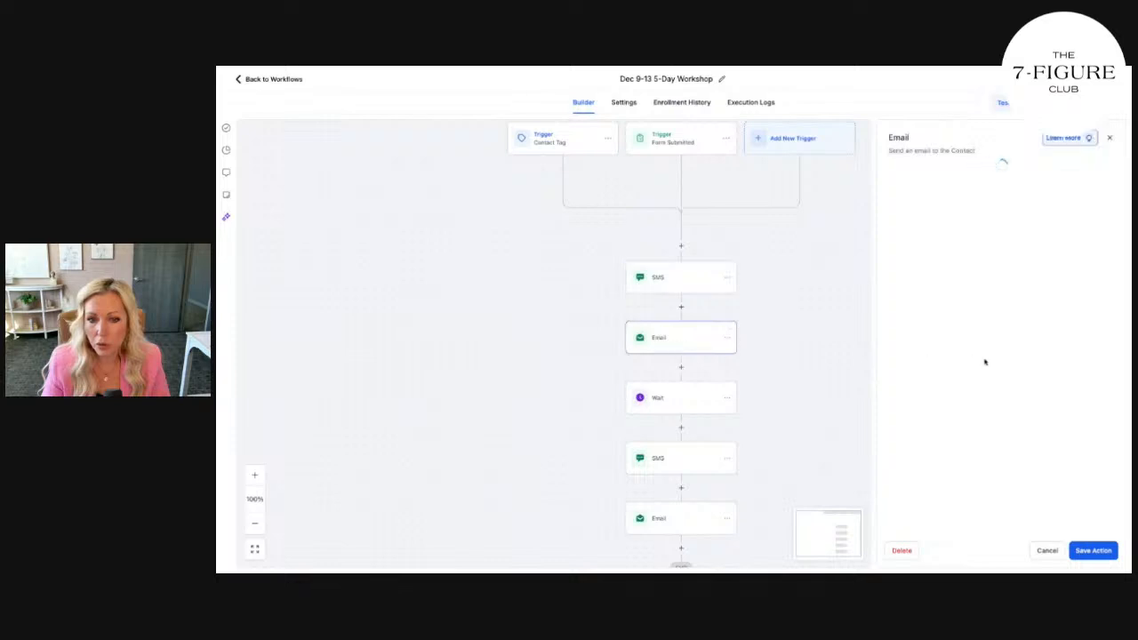
pyautogui.click(272, 79)
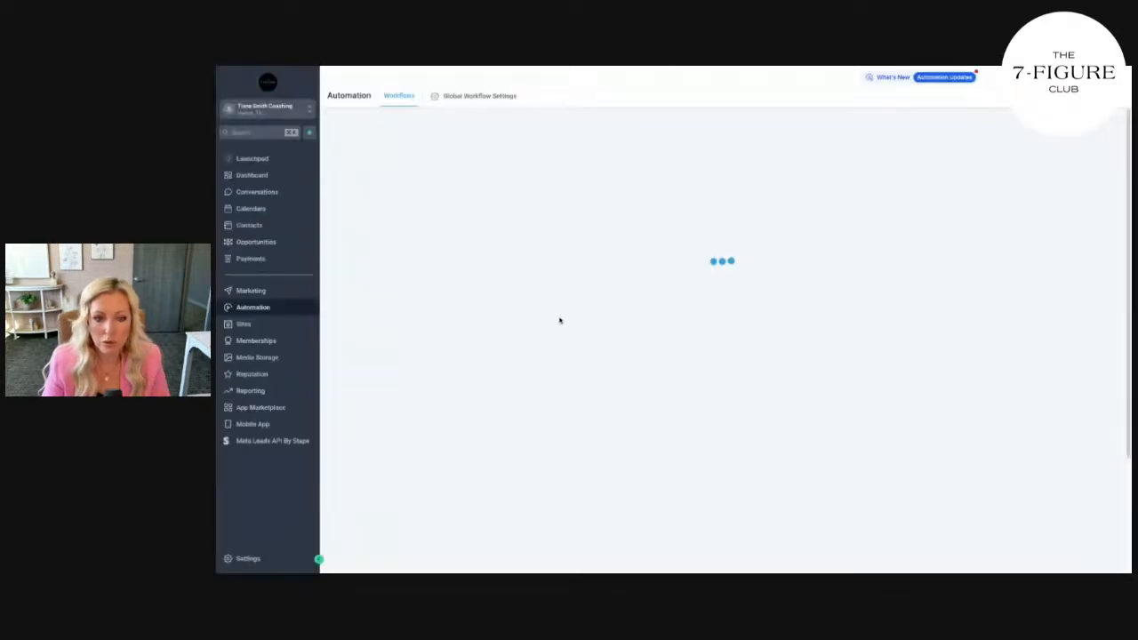
pyautogui.scroll(-1, 554, 313)
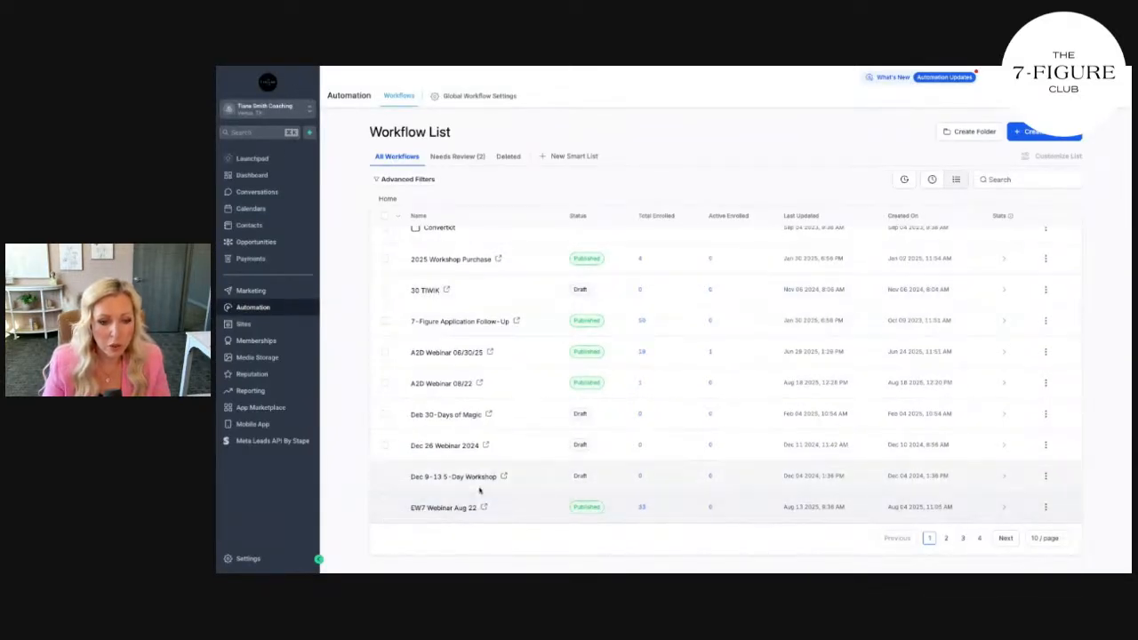
pyautogui.scroll(1, 473, 500)
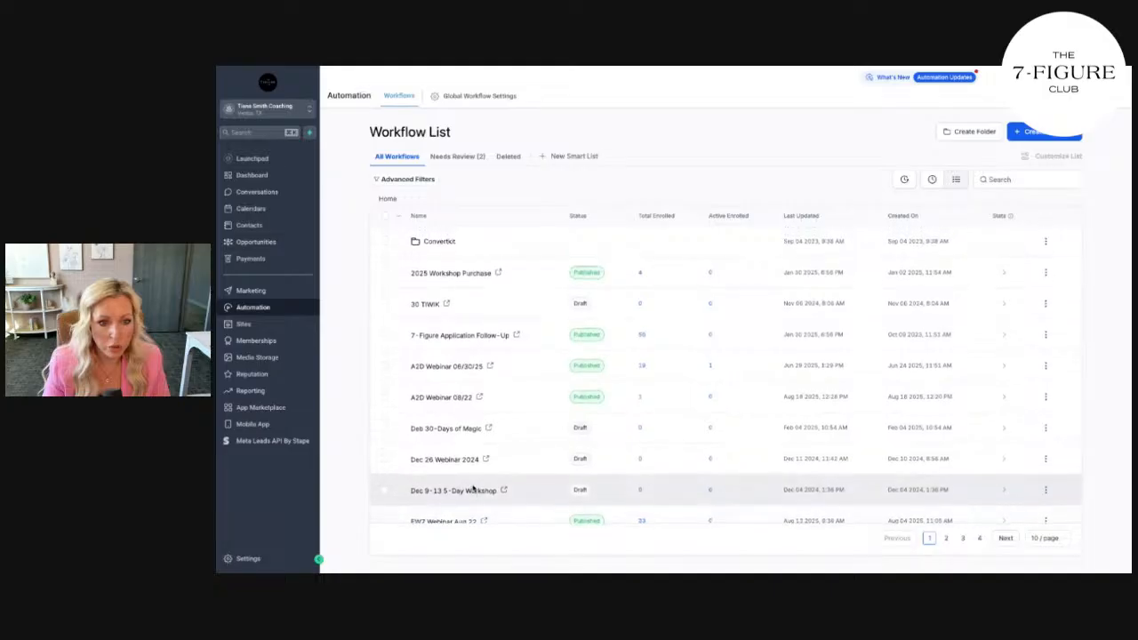
pyautogui.click(946, 539)
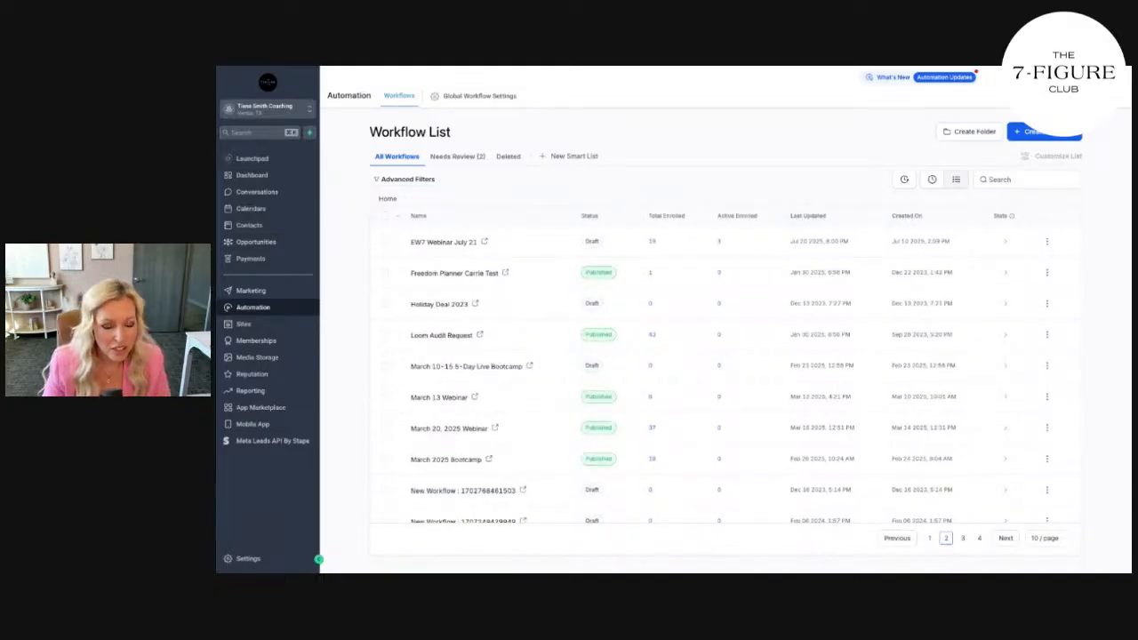
pyautogui.click(475, 372)
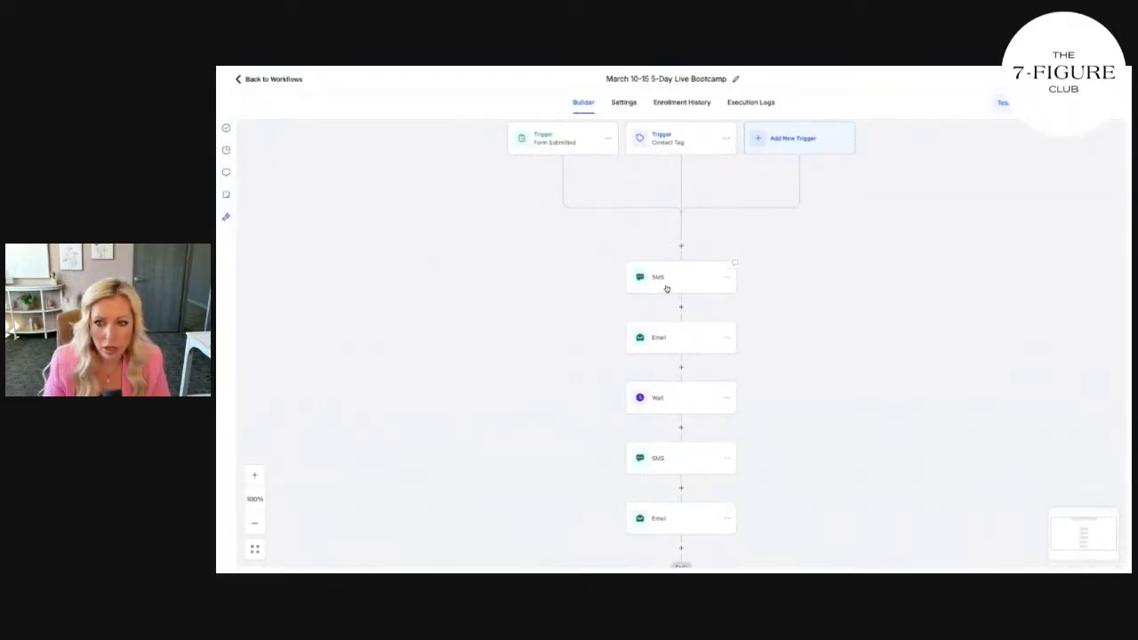
pyautogui.click(665, 288)
pyautogui.scroll(-1, 993, 339)
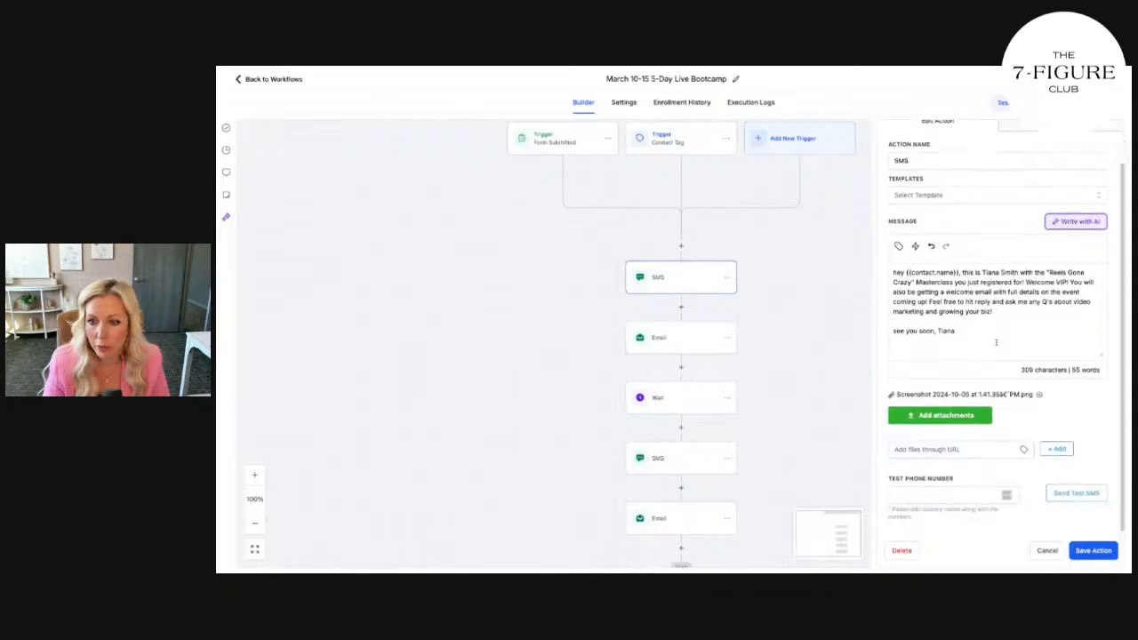
pyautogui.click(691, 349)
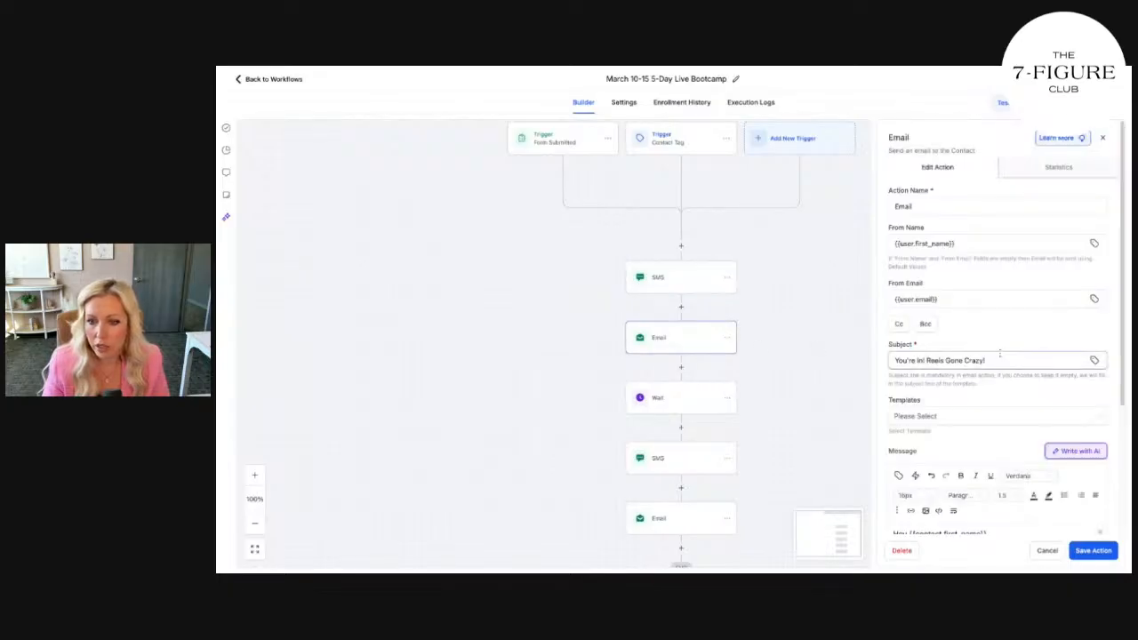
pyautogui.scroll(-5, 1001, 357)
pyautogui.scroll(5, 1005, 355)
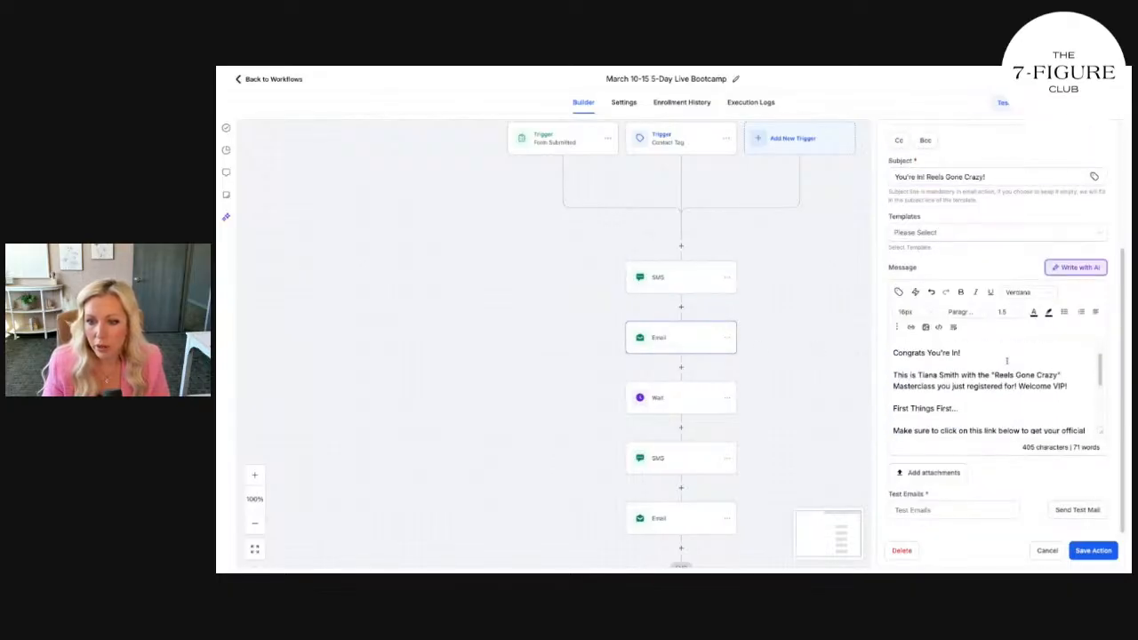
pyautogui.scroll(-5, 1008, 362)
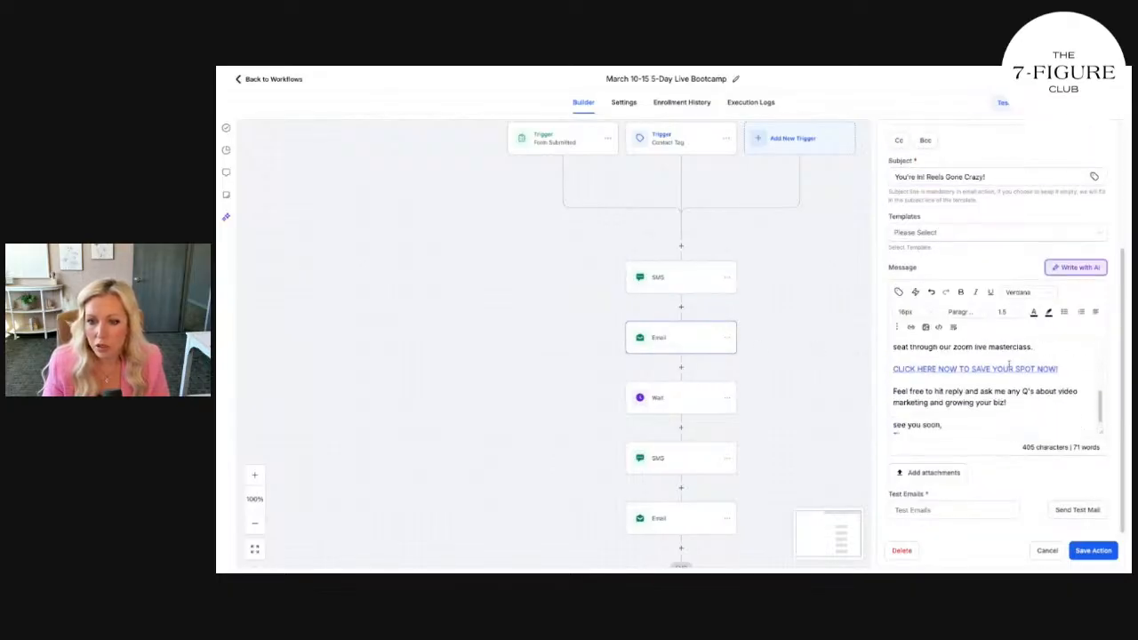
pyautogui.click(679, 396)
pyautogui.click(655, 466)
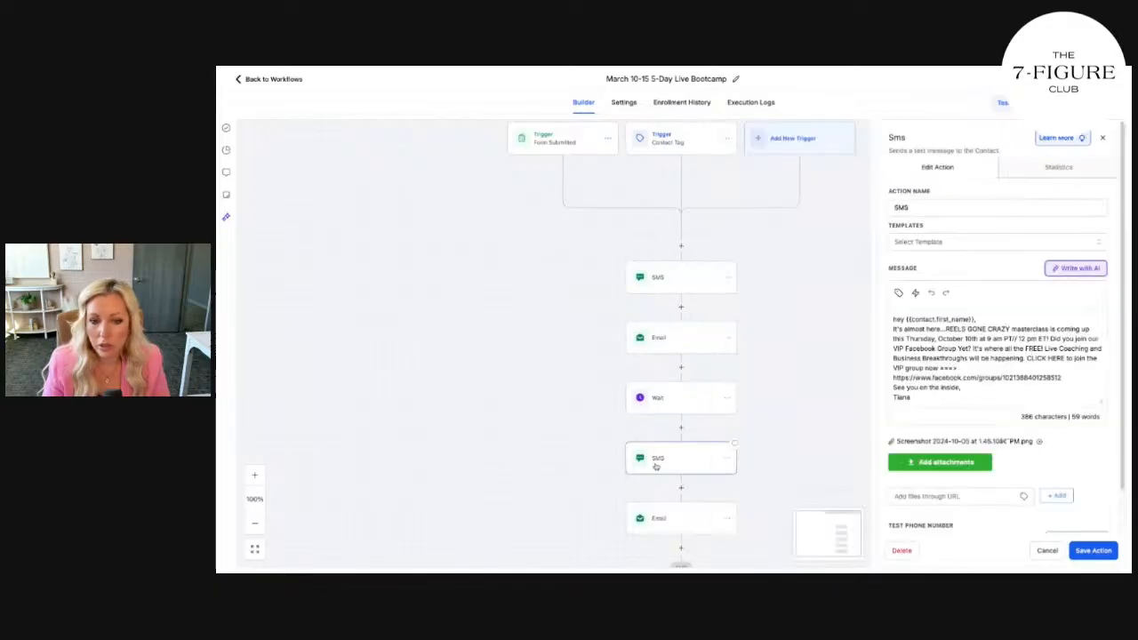
pyautogui.scroll(-1, 948, 374)
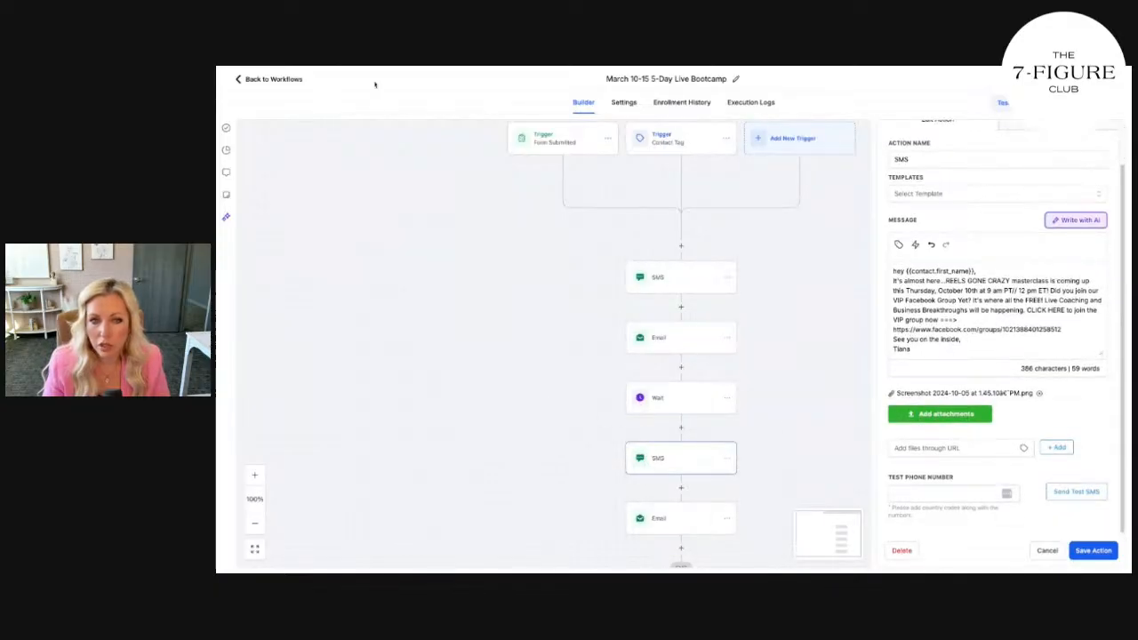
pyautogui.click(291, 79)
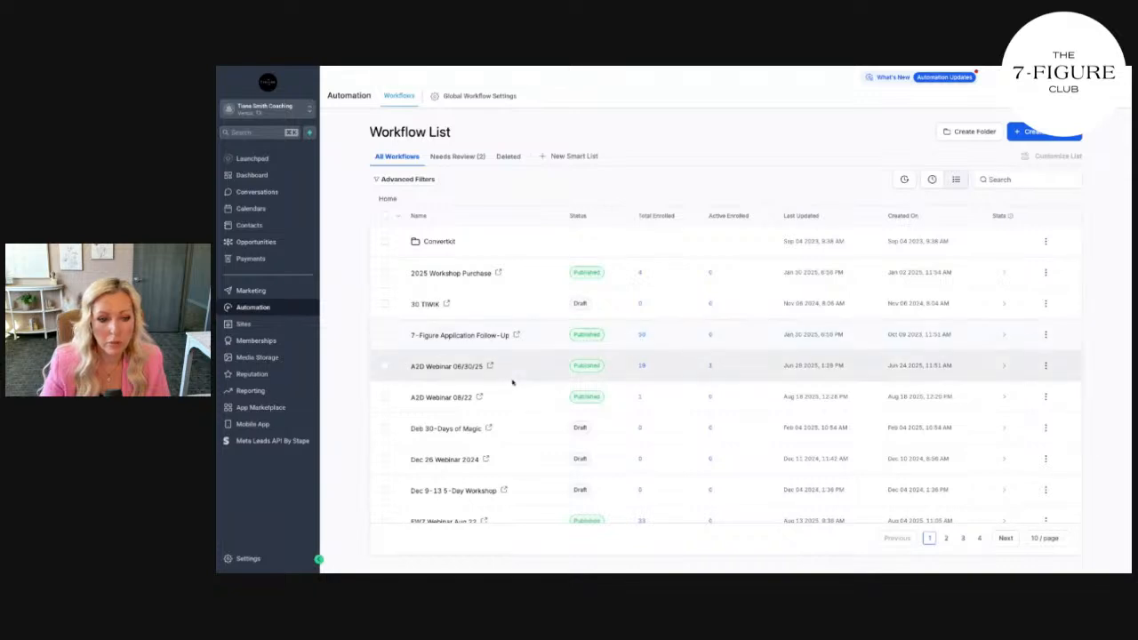
# Page through the Workflow List and open the March 2025 Bootcamp workflow from page 2
pyautogui.scroll(-1, 513, 382)
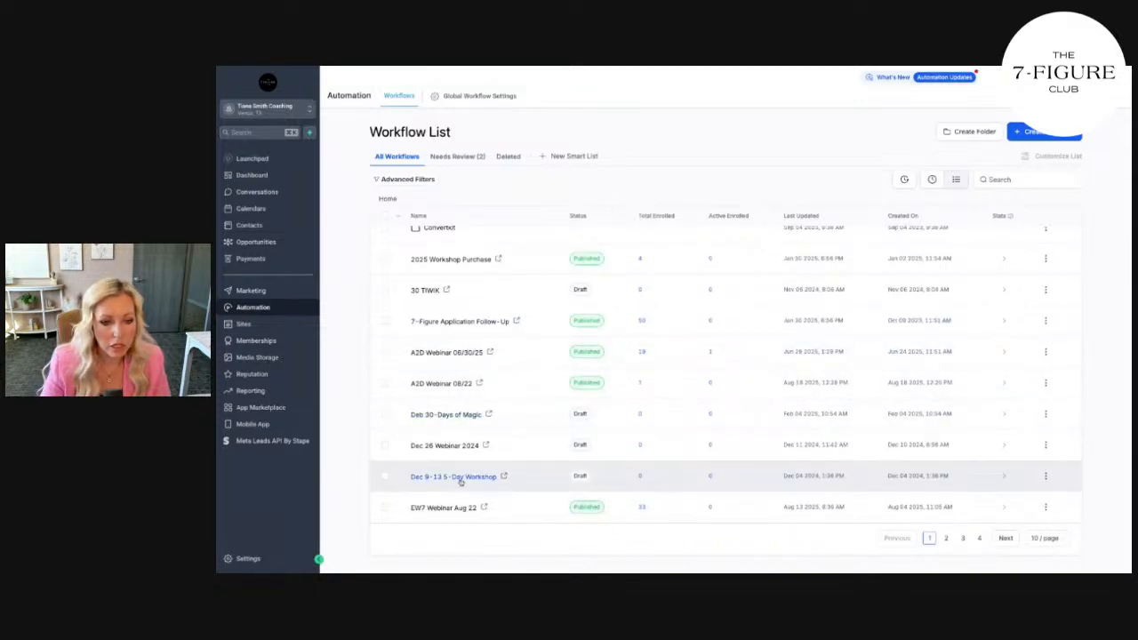
pyautogui.click(946, 539)
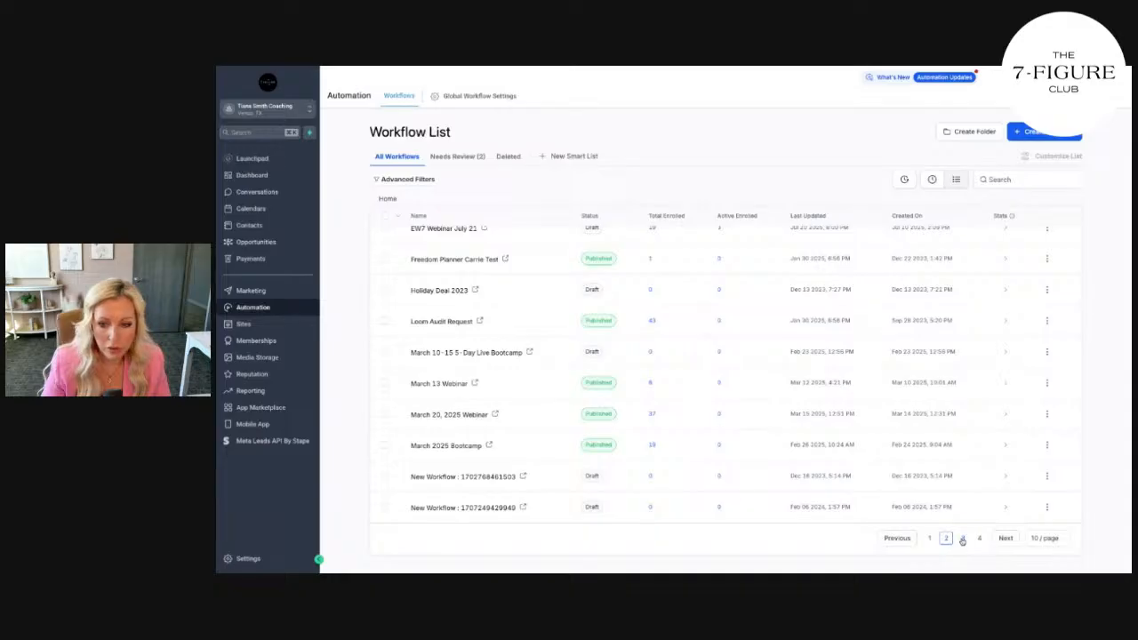
pyautogui.click(962, 539)
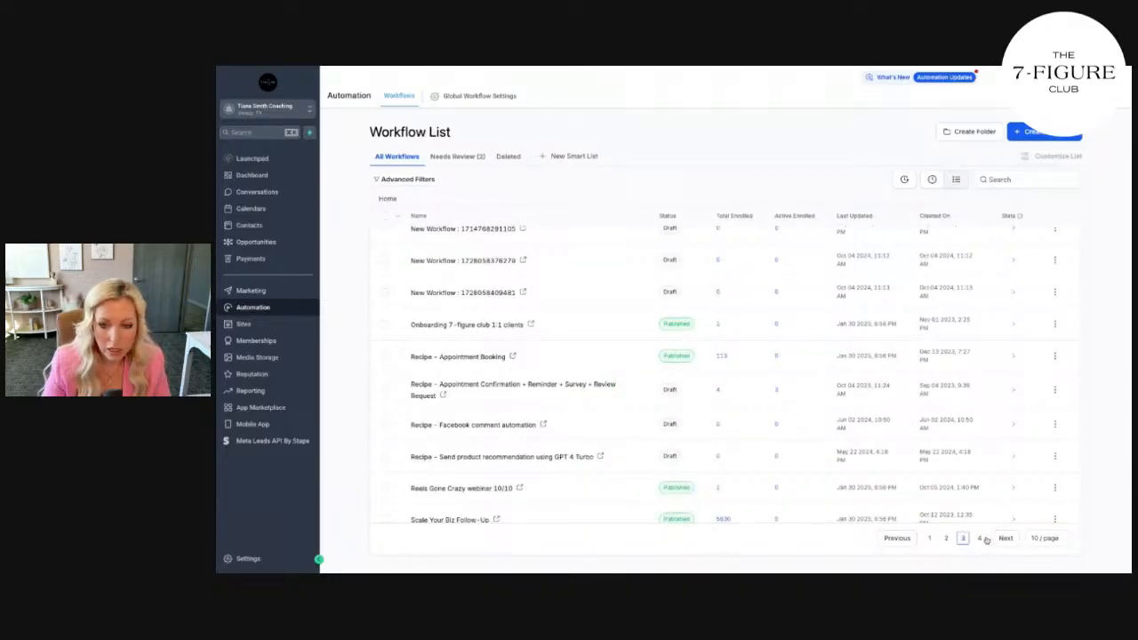
pyautogui.click(980, 539)
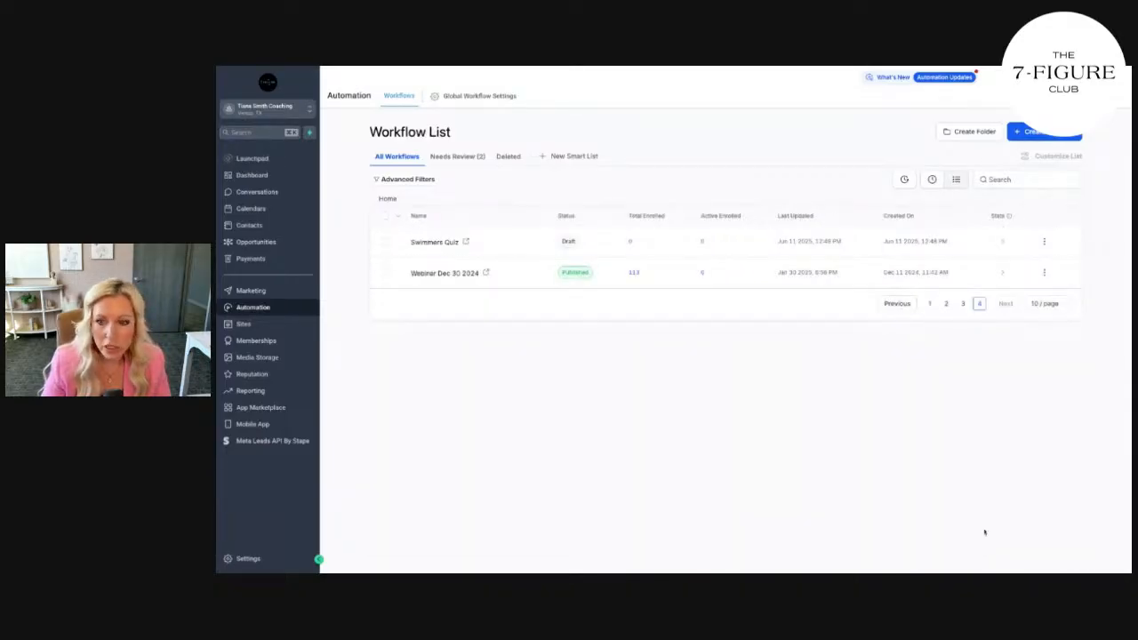
pyautogui.click(963, 304)
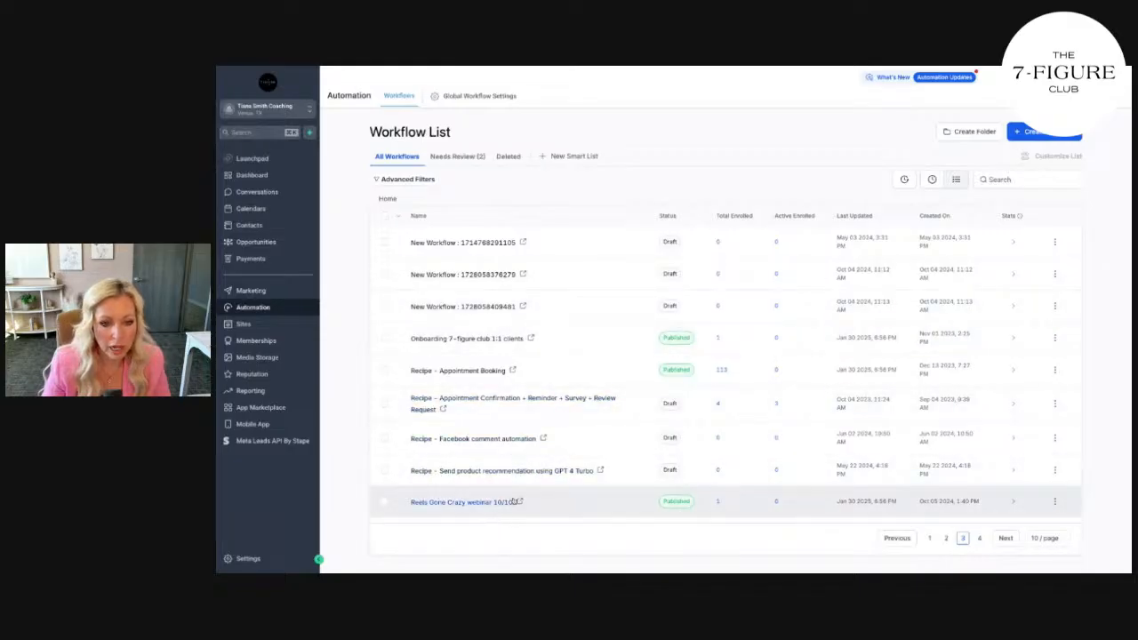
pyautogui.click(946, 539)
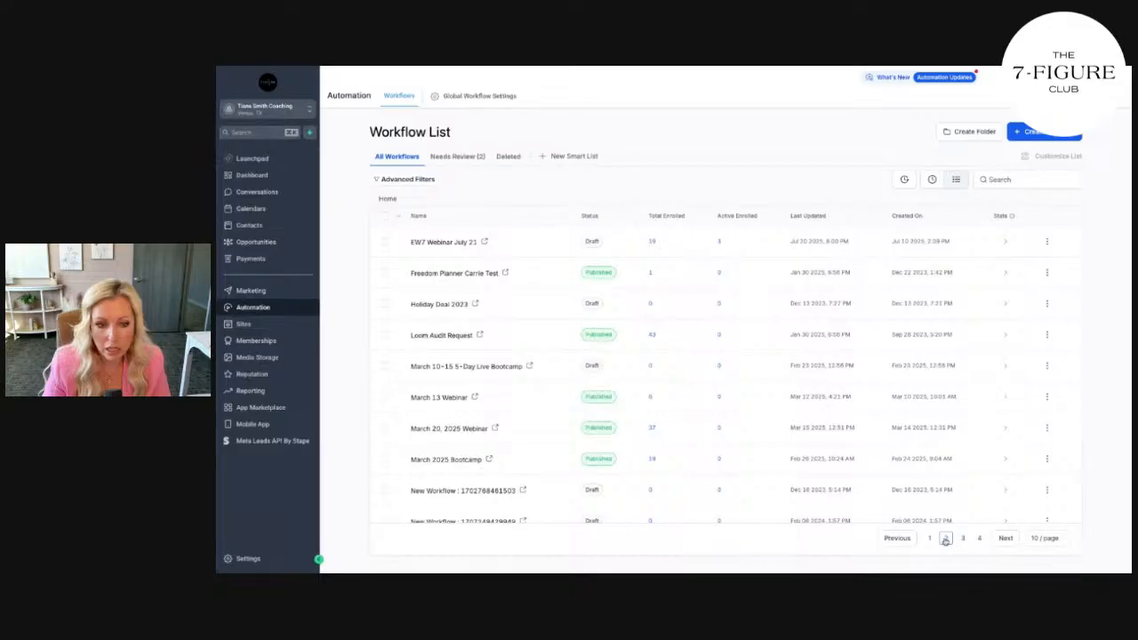
pyautogui.click(464, 464)
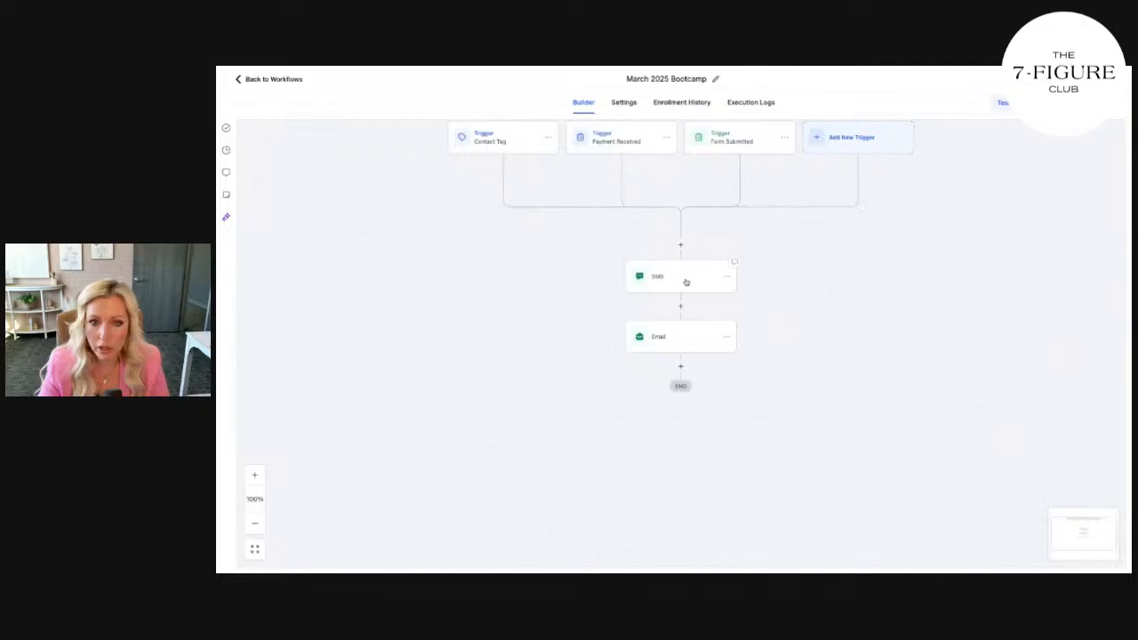
# Open the SMS and Email steps to review their current settings
pyautogui.click(685, 282)
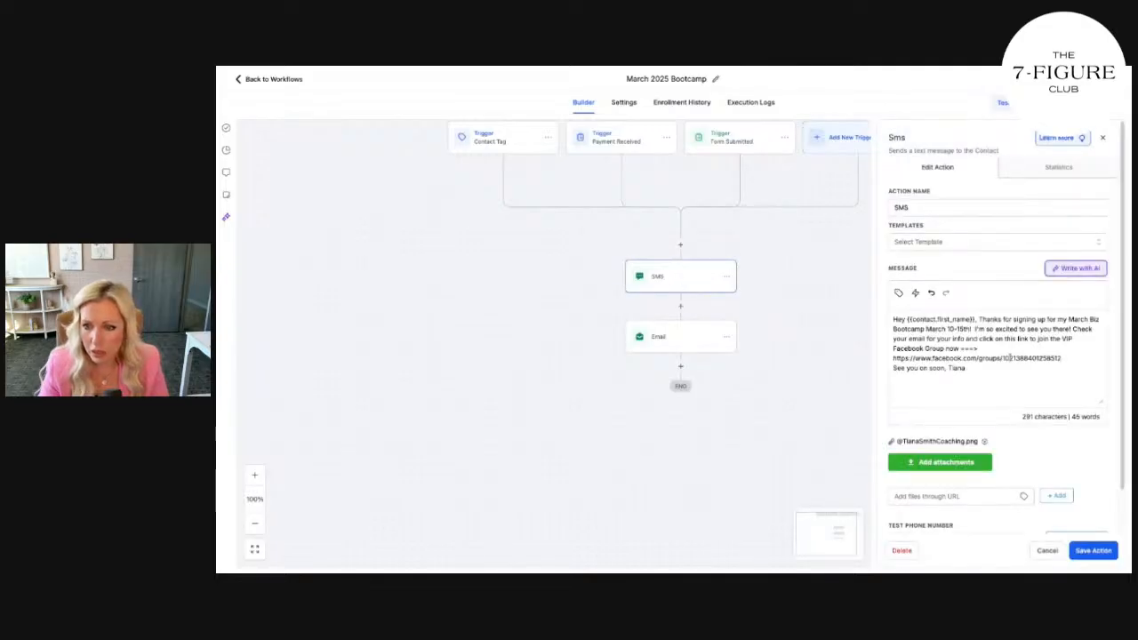
pyautogui.click(691, 344)
pyautogui.scroll(-2, 998, 353)
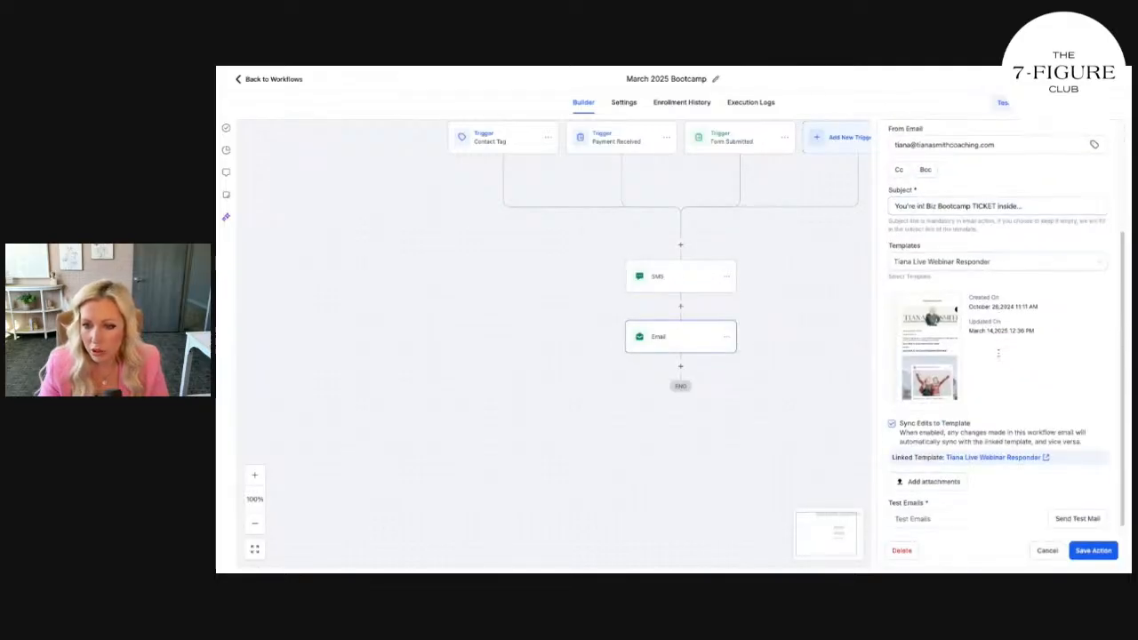
pyautogui.scroll(5, 650, 321)
pyautogui.scroll(-3, 708, 338)
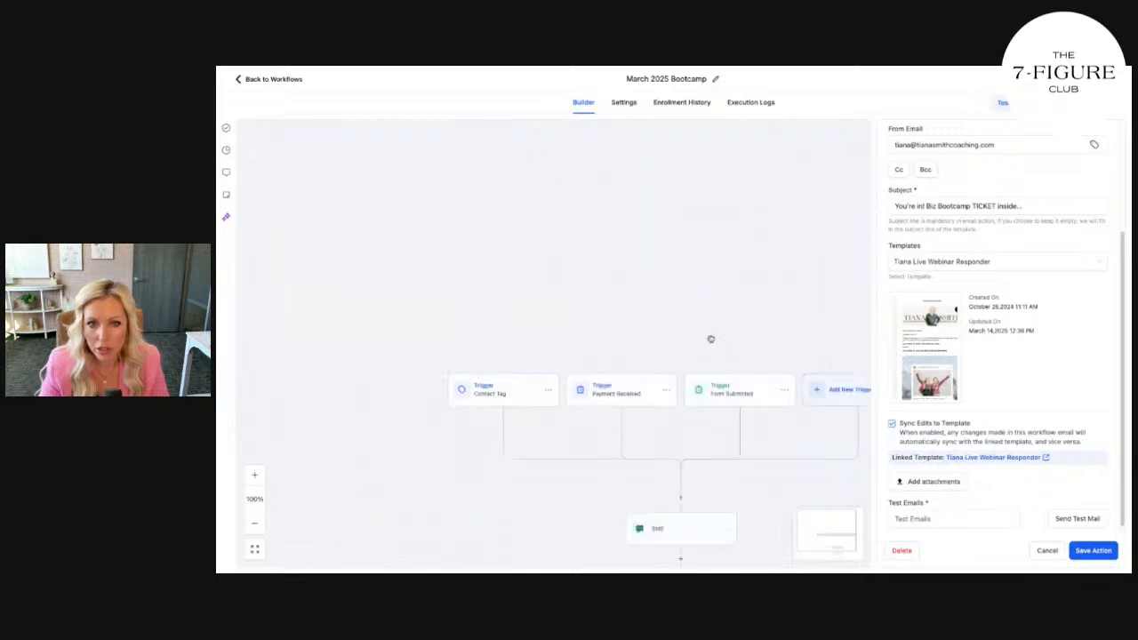
pyautogui.scroll(-2, 710, 339)
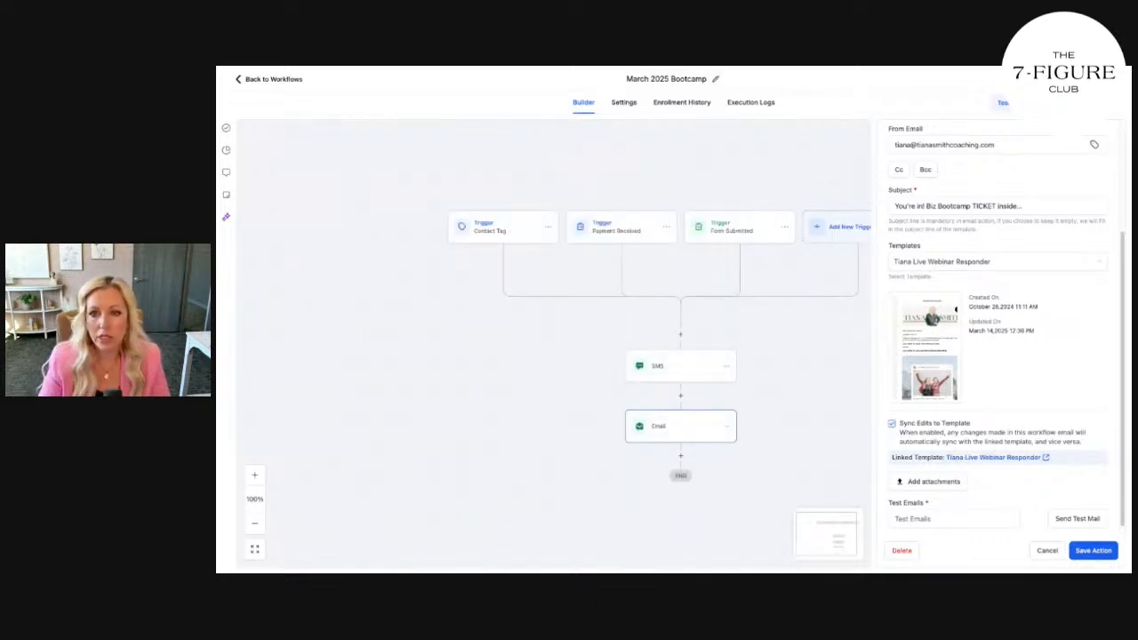
# Rename the workflow to 'Nov 17-21 Sales Bootcamp' and discard the unsaved Email step changes
pyautogui.click(716, 79)
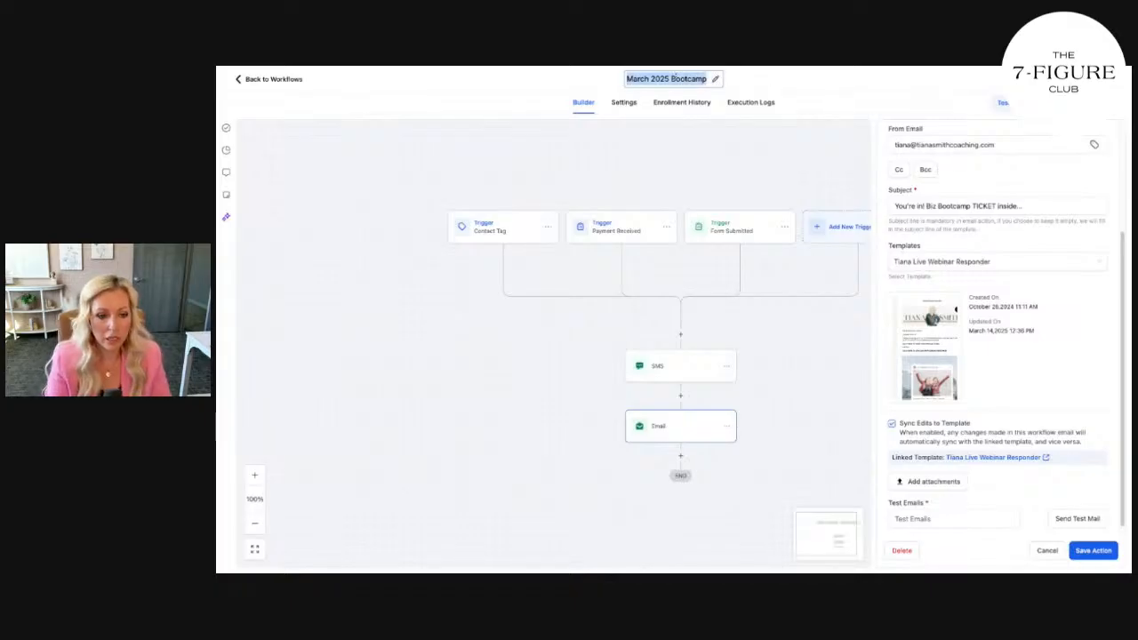
pyautogui.write('Nov 17-21')
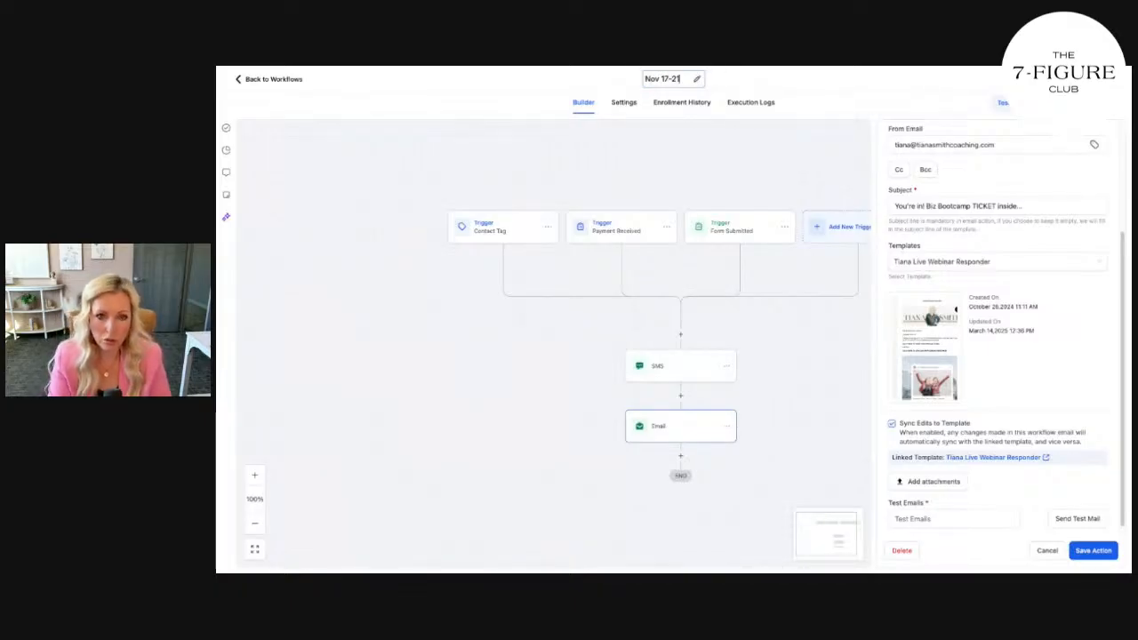
pyautogui.write(' Sales Bootcamp')
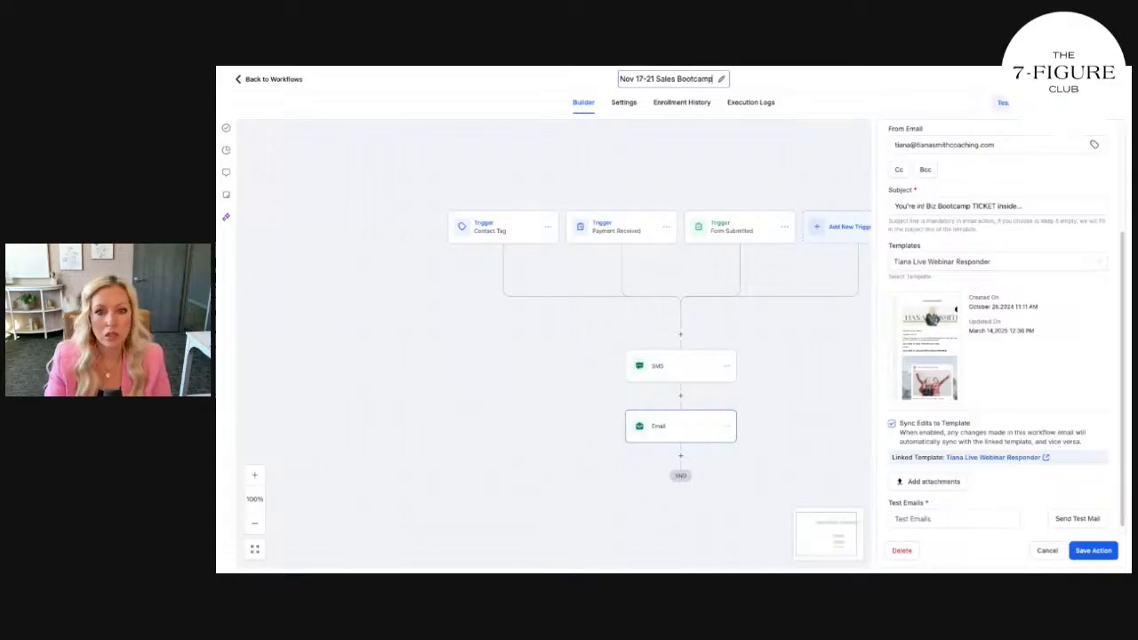
pyautogui.press('Return')
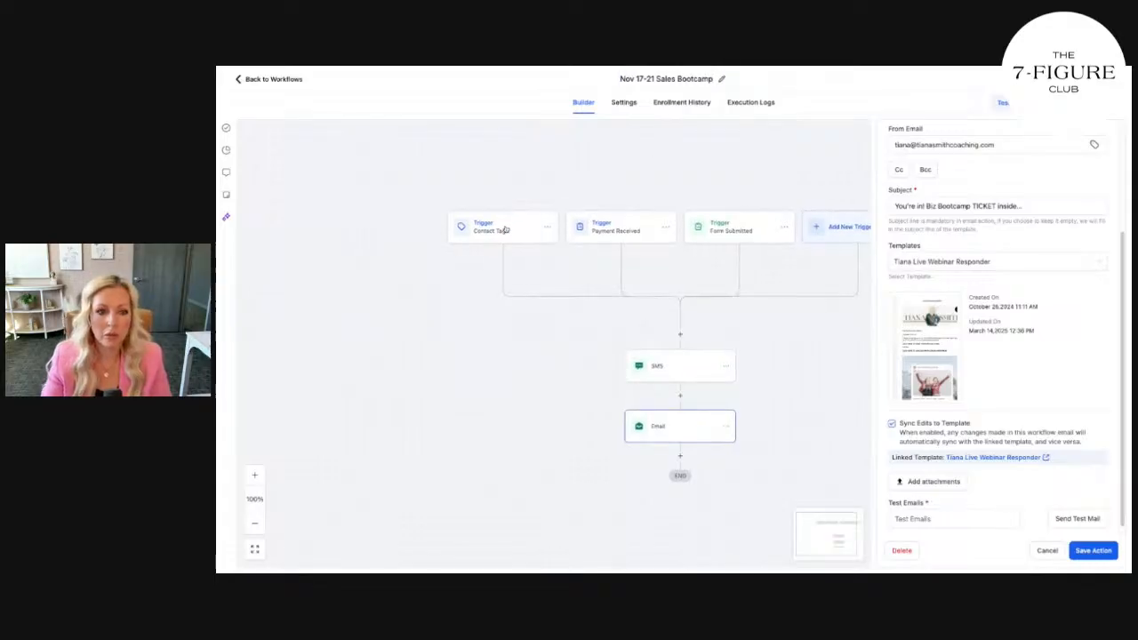
pyautogui.click(1049, 550)
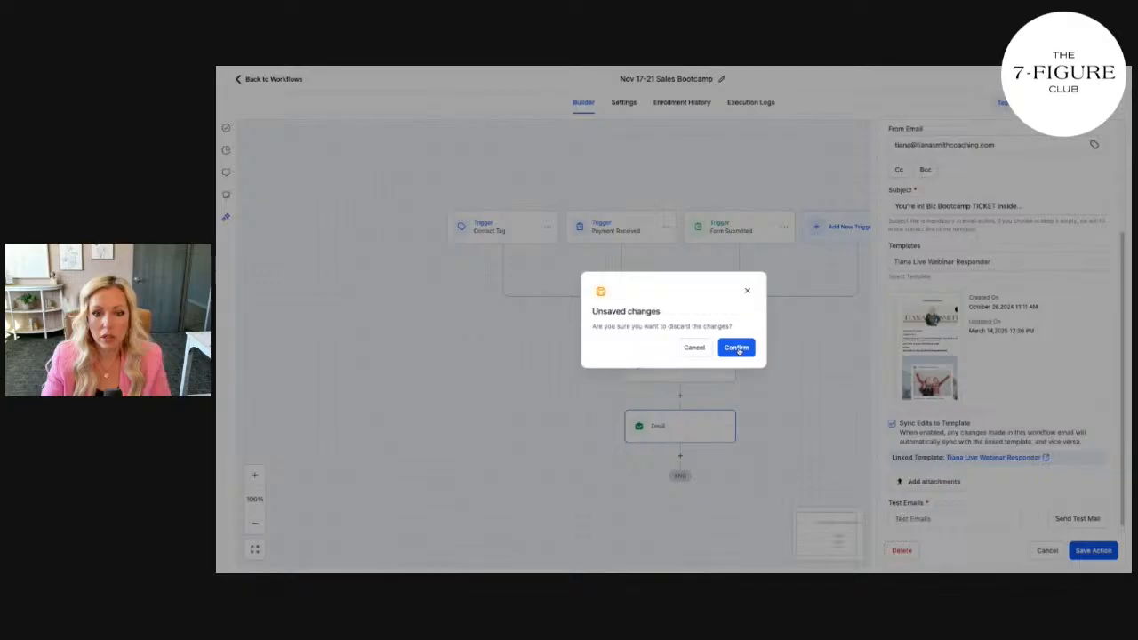
pyautogui.click(737, 349)
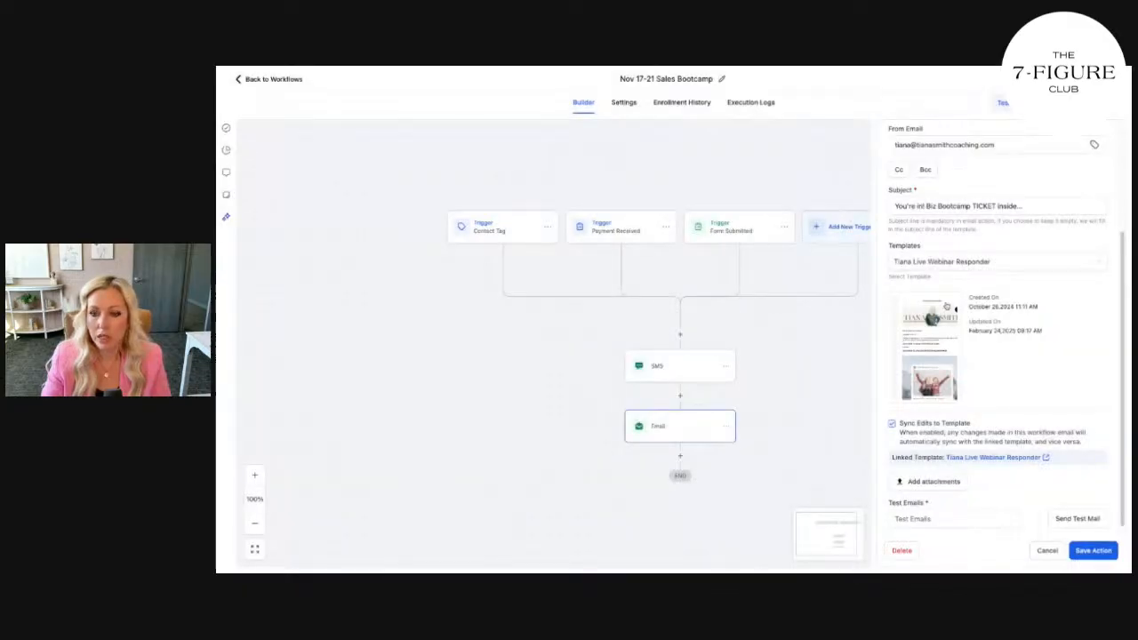
pyautogui.click(1042, 551)
# Replace the Contact Tag trigger's march bootcamp tag with a new 'Nov 17-21 2025 Sales Bootcamp' tag
pyautogui.click(507, 230)
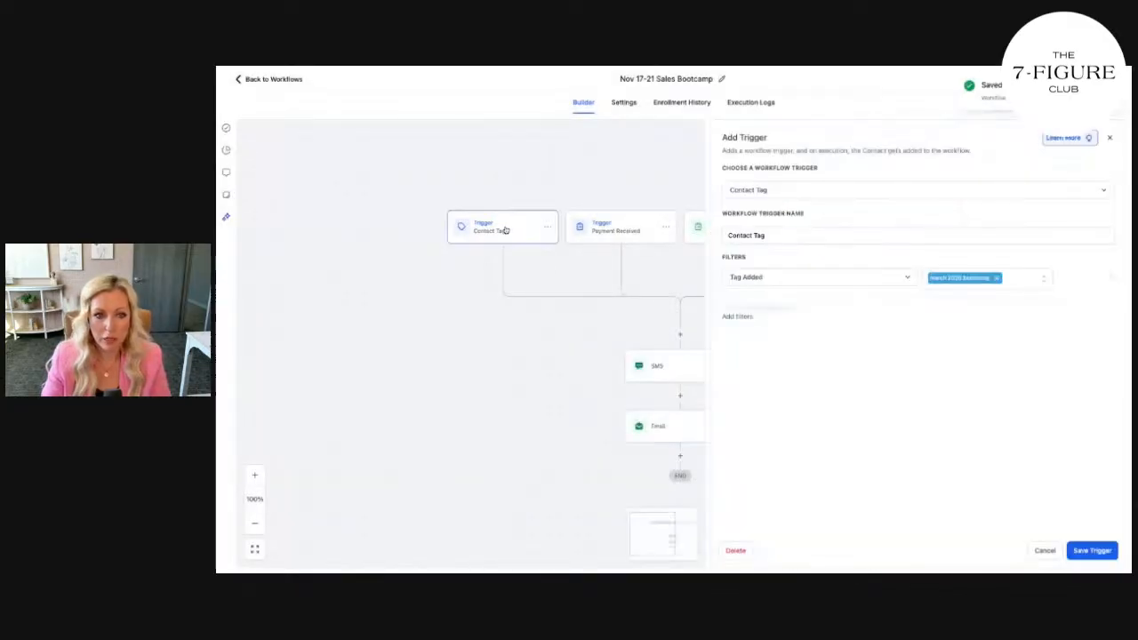
pyautogui.click(997, 277)
pyautogui.click(984, 281)
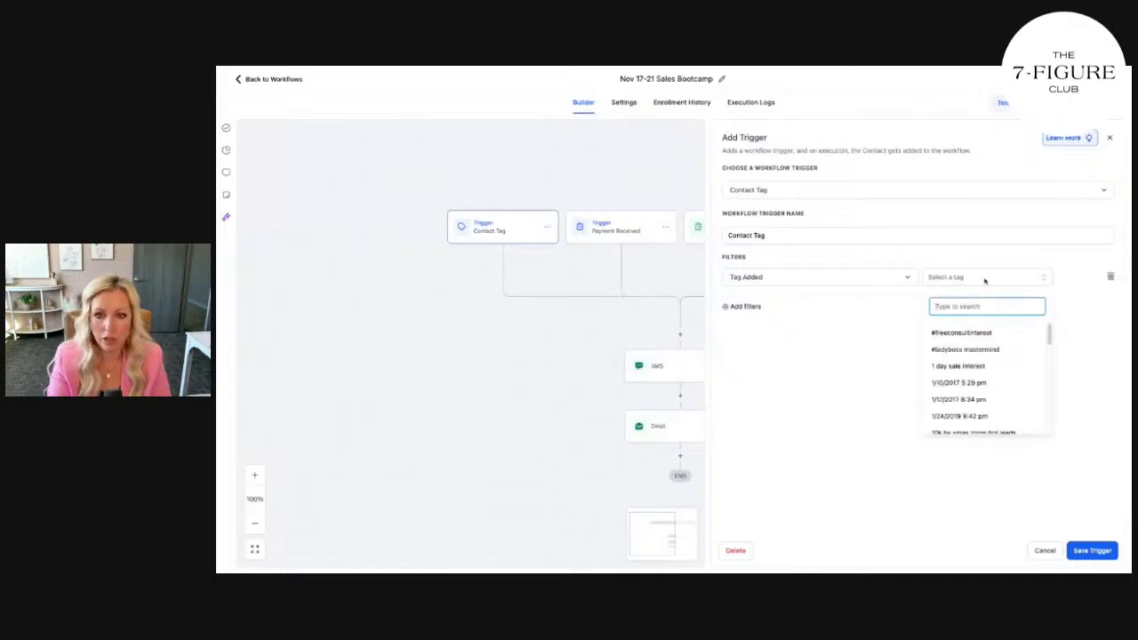
pyautogui.write('Nov')
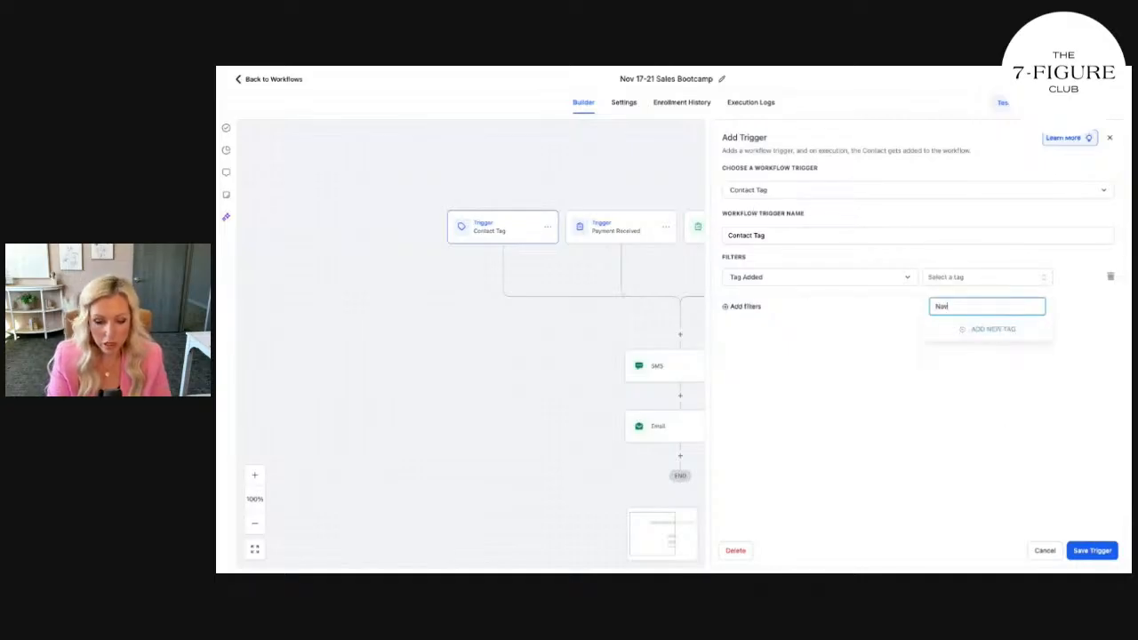
pyautogui.write(' 17-21 2')
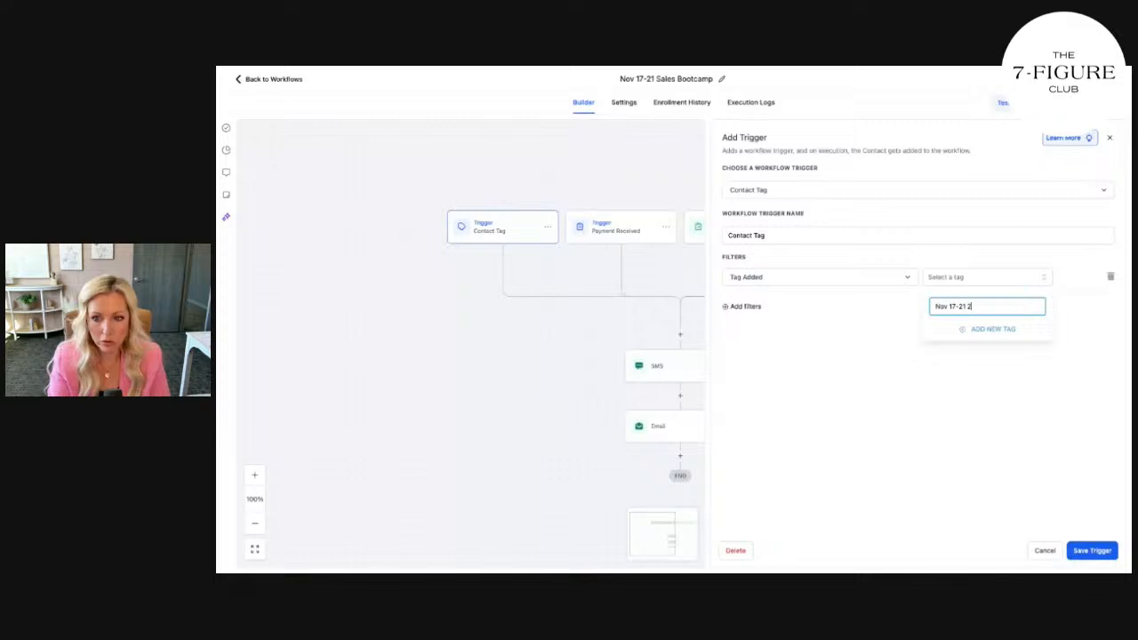
pyautogui.write('025 Sales')
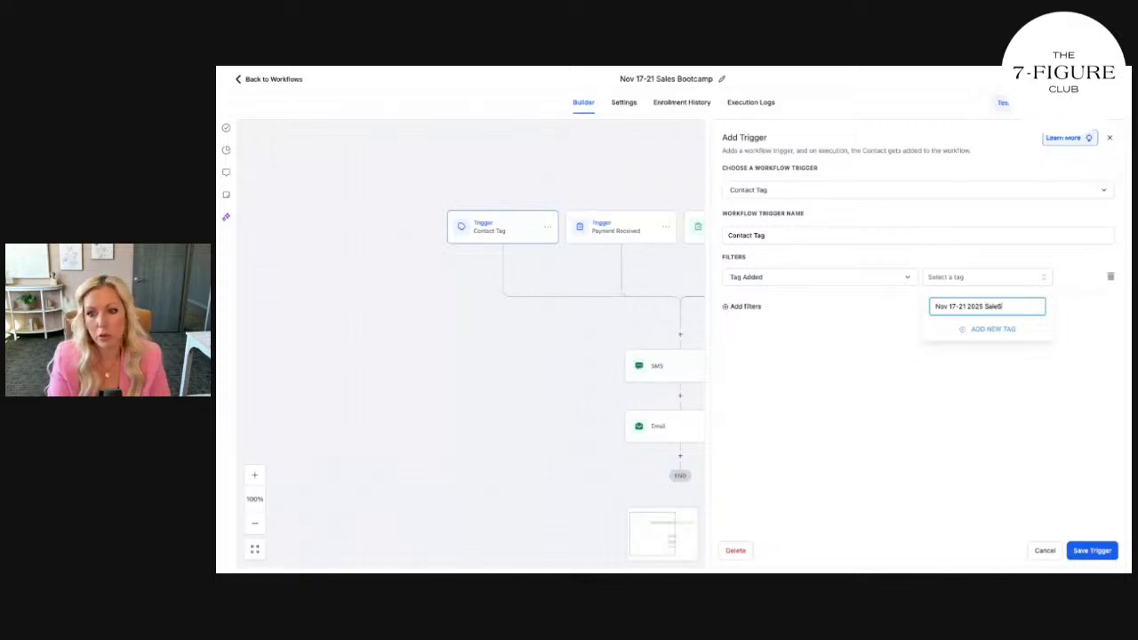
pyautogui.write(' Bootcamp')
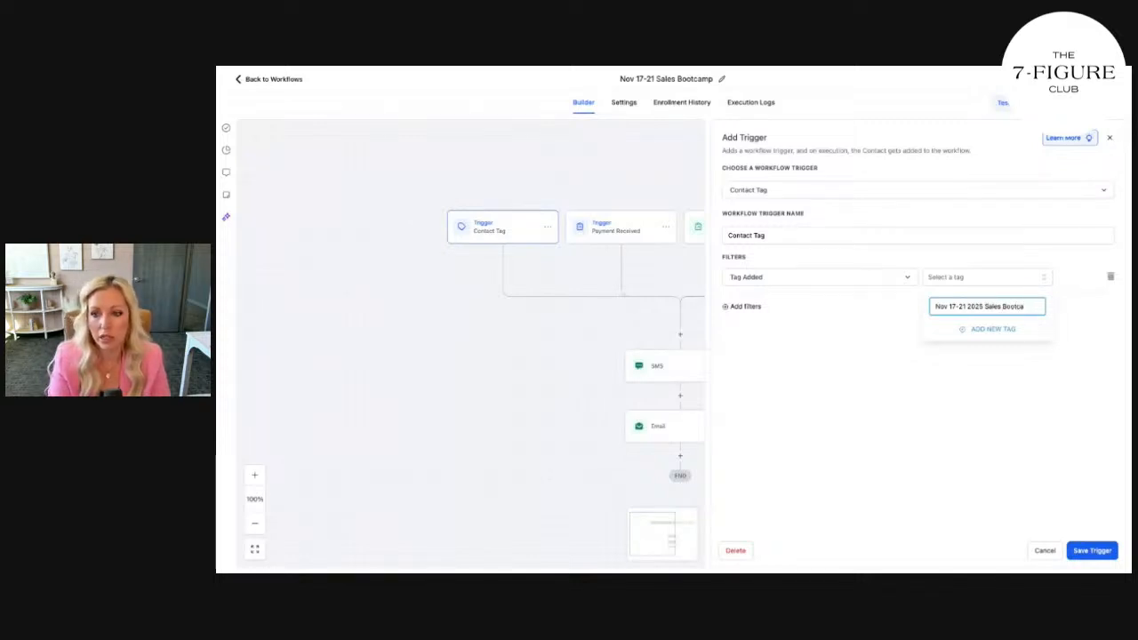
pyautogui.click(987, 329)
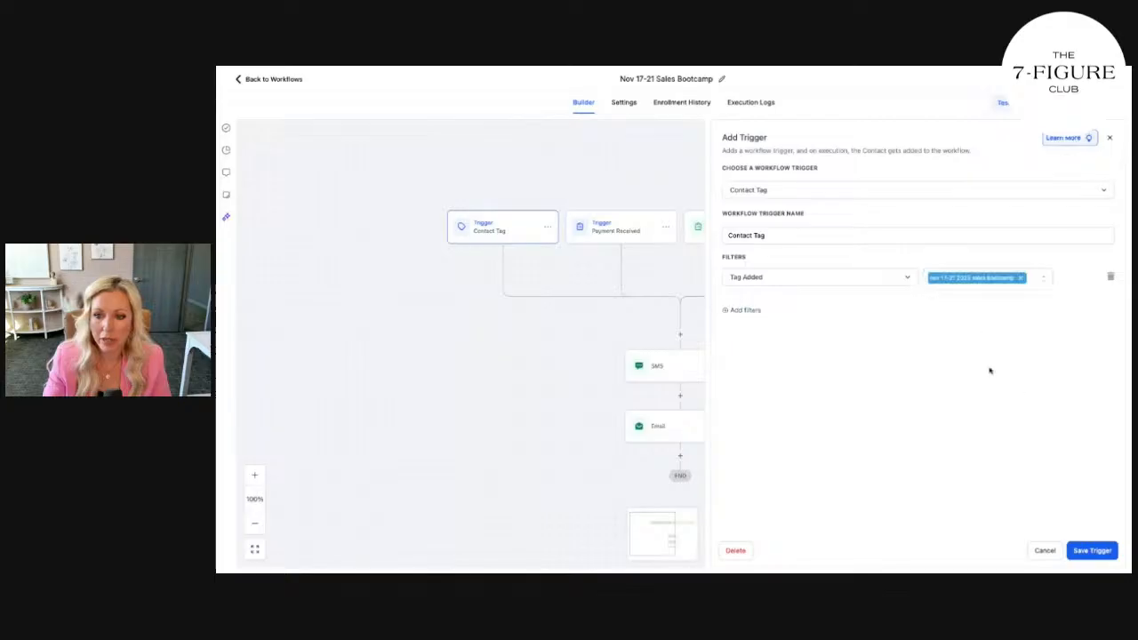
pyautogui.click(1093, 552)
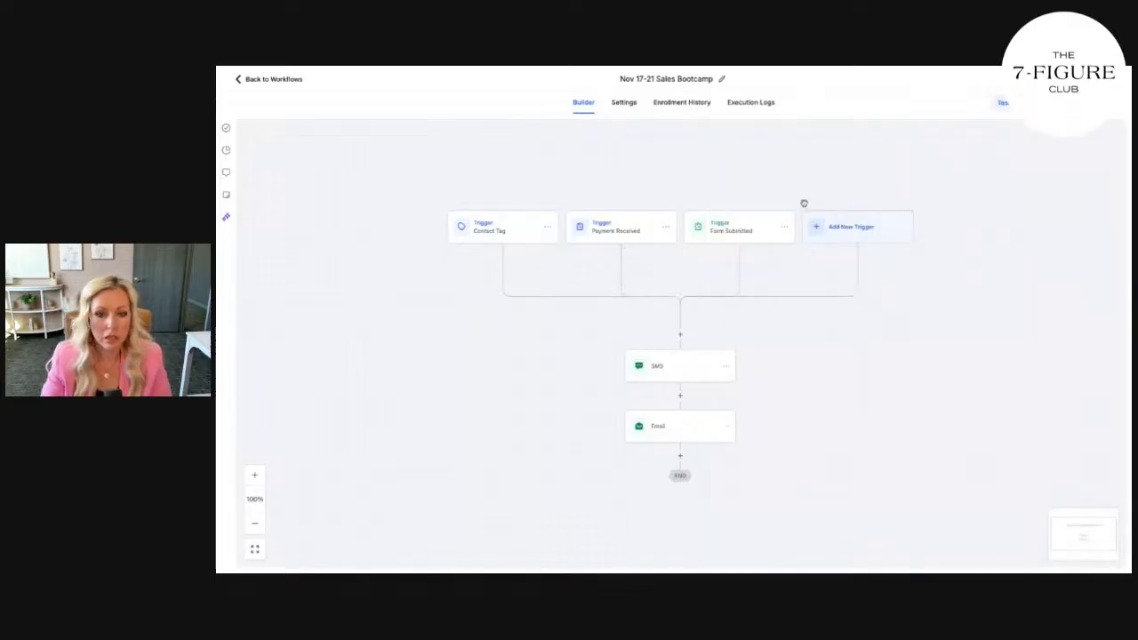
# Delete the Payment Received trigger
pyautogui.click(631, 230)
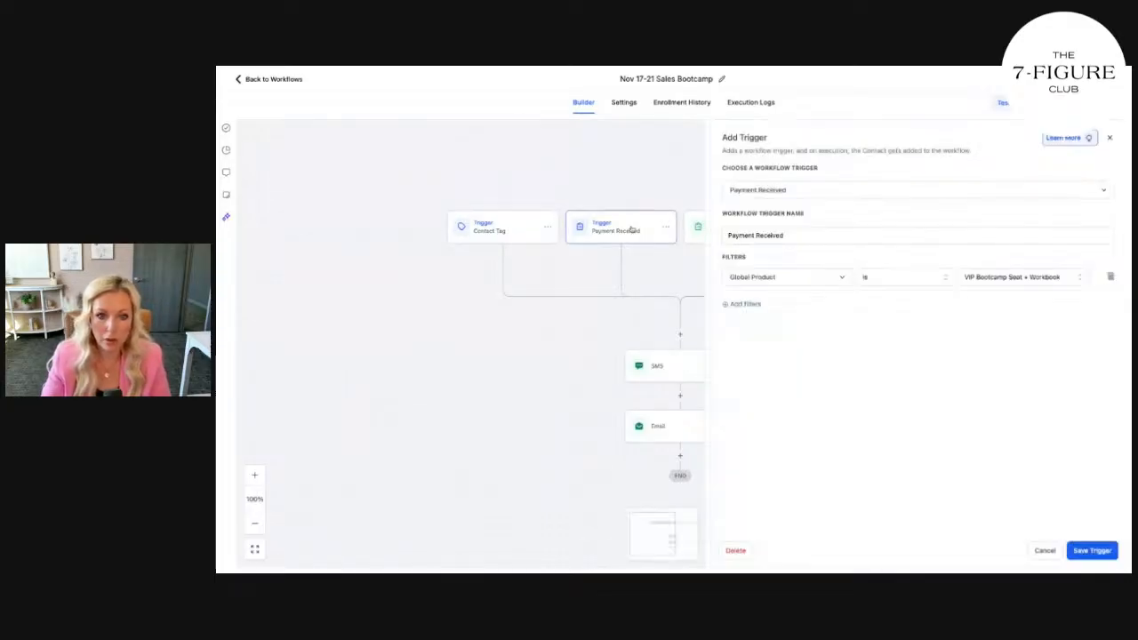
pyautogui.click(1111, 277)
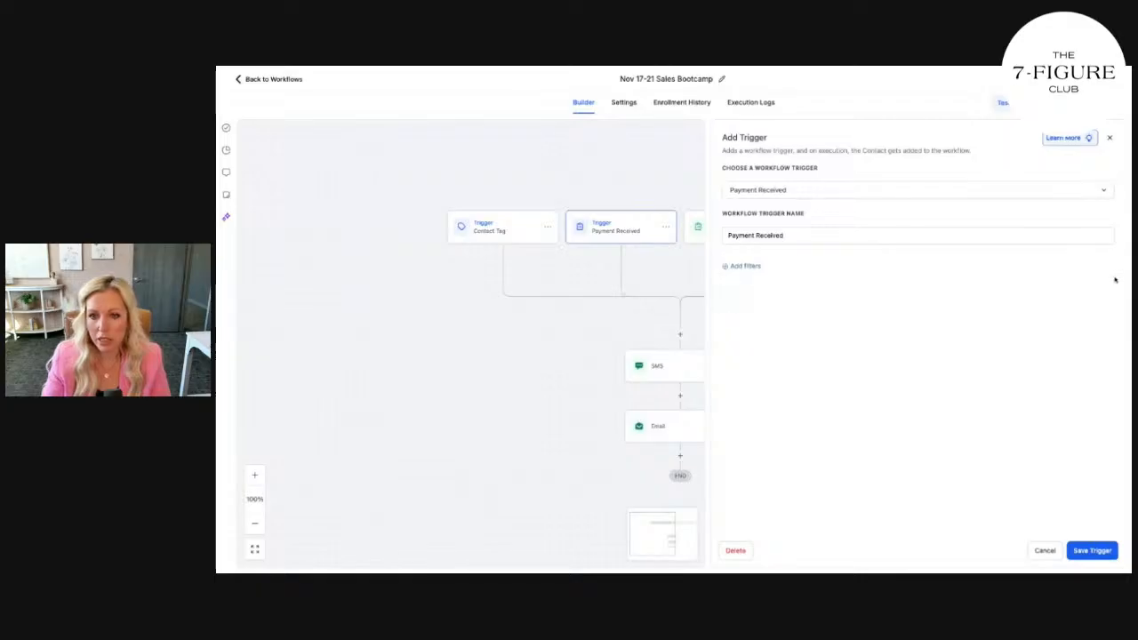
pyautogui.click(736, 551)
pyautogui.click(783, 346)
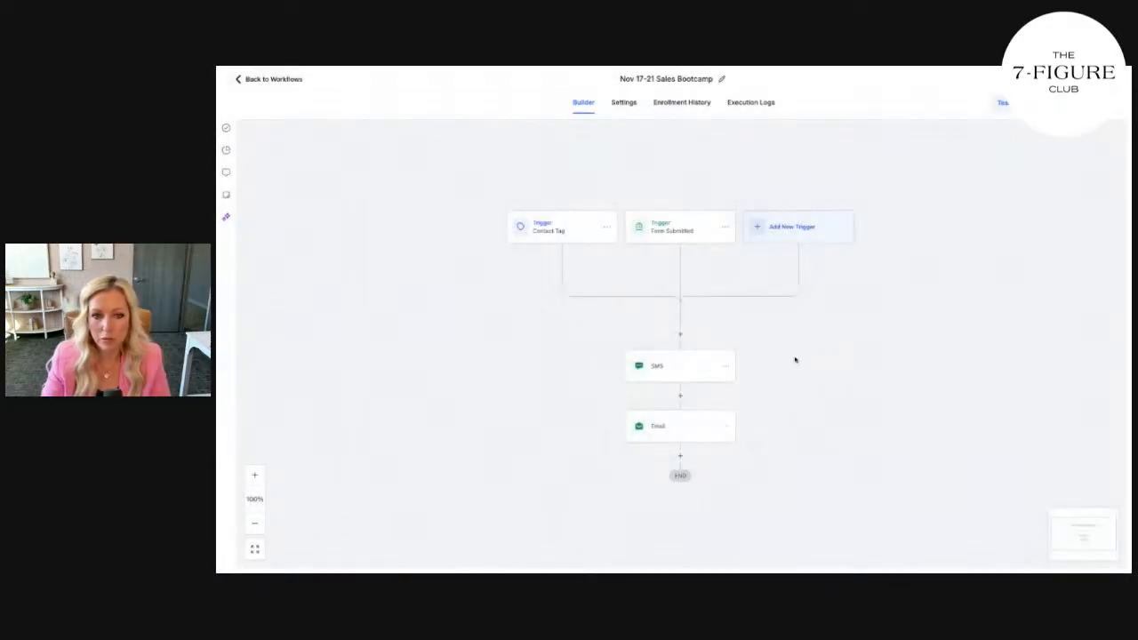
# Switch the Form Submitted trigger from March Bootcamp 2025 to the NOV 17-22 5-DAY form
pyautogui.click(685, 237)
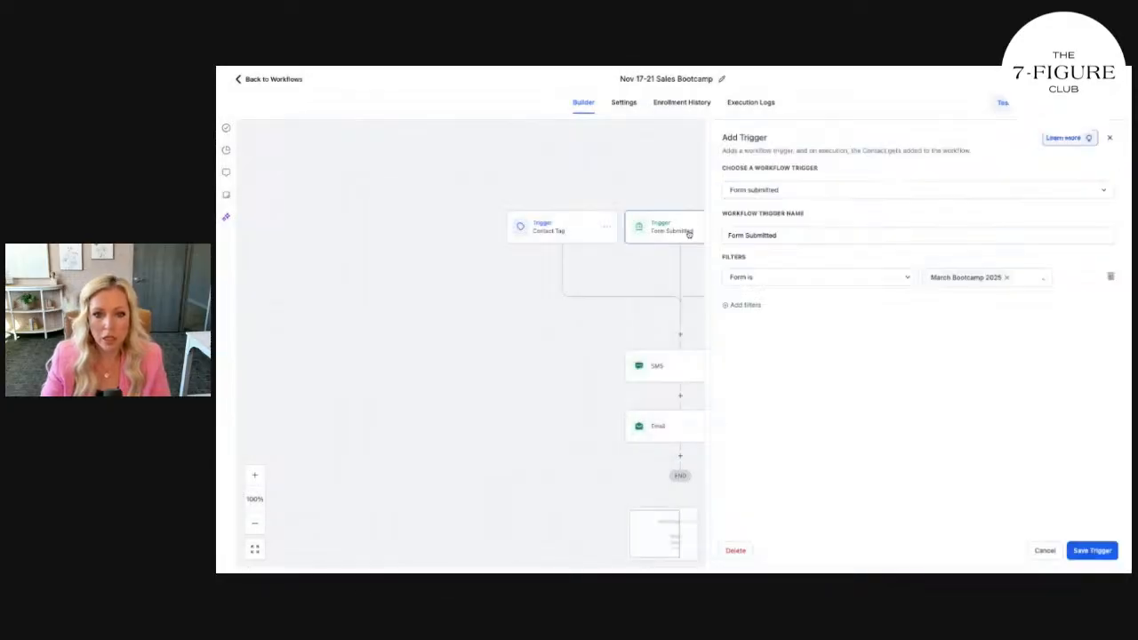
pyautogui.click(1006, 279)
pyautogui.click(992, 279)
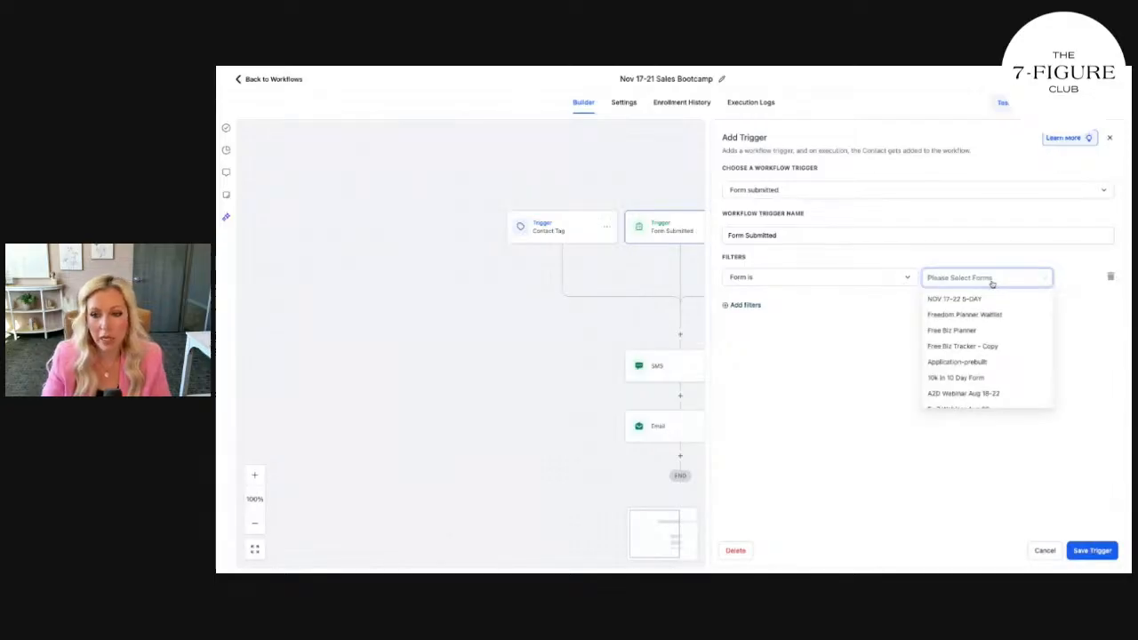
pyautogui.click(955, 299)
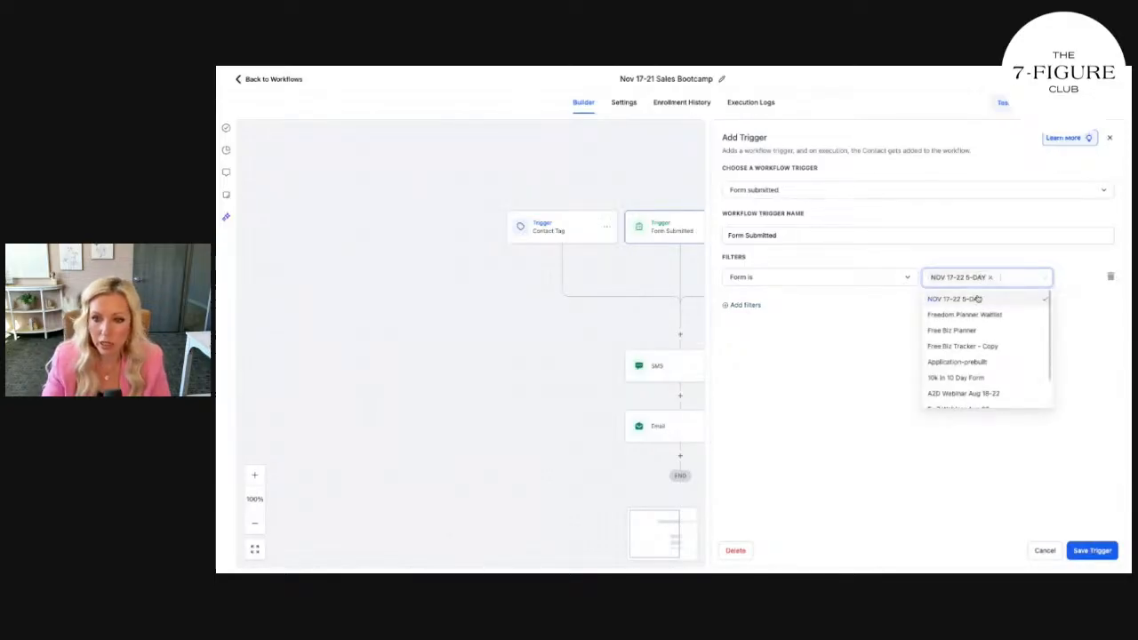
pyautogui.click(1094, 552)
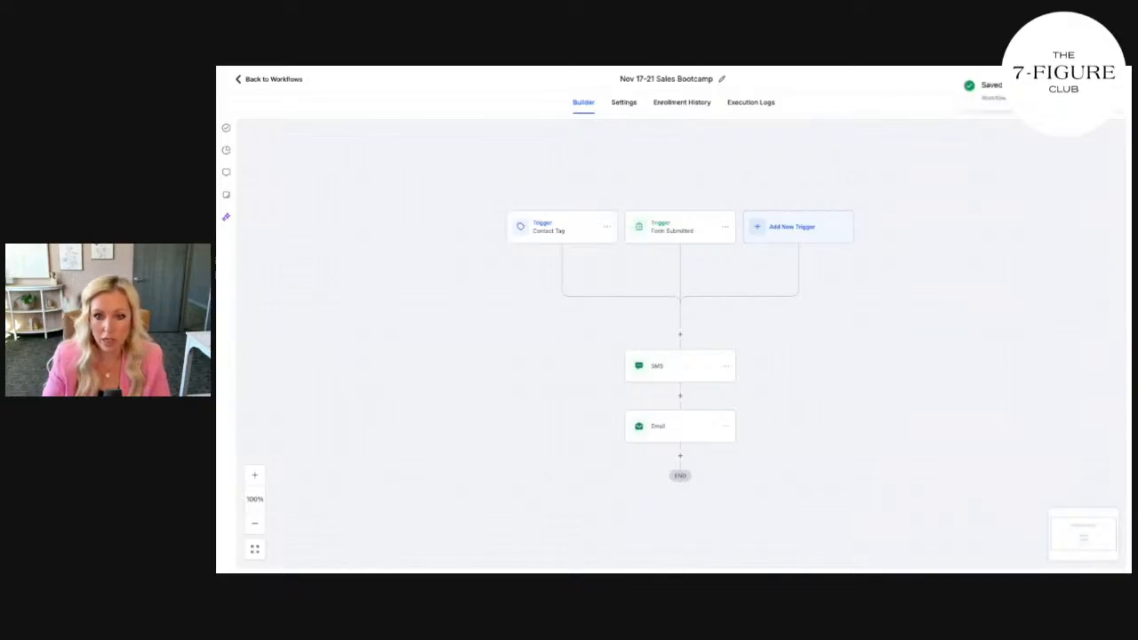
# Open the SMS with 'You're in! Thanks for registering for the Nov 17-21 High Ticket Sales Bootcamp' and change 'info' to 'tickets'
pyautogui.click(681, 368)
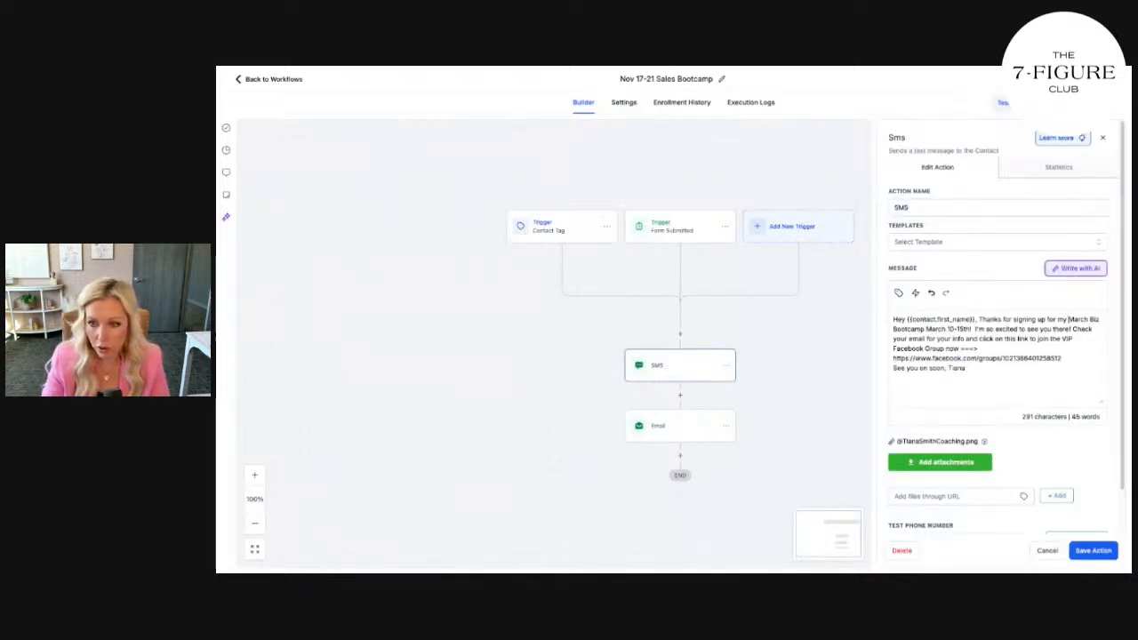
pyautogui.write('Congrats! ')
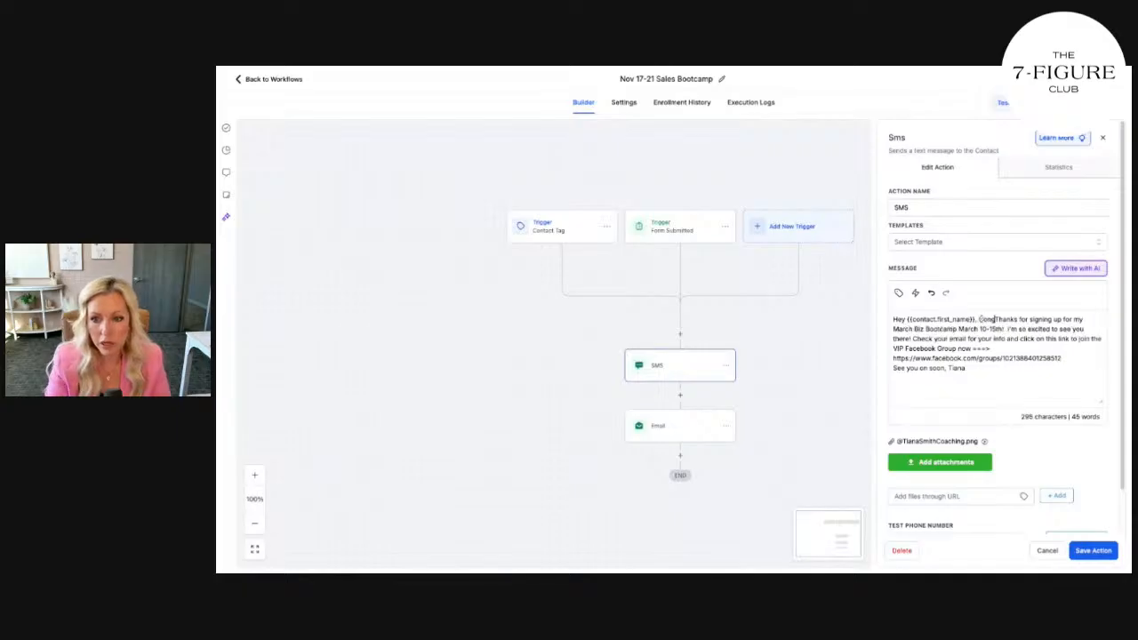
pyautogui.write("You're")
pyautogui.press('BackSpace')
pyautogui.press('BackSpace')
pyautogui.press('BackSpace')
pyautogui.press('BackSpace')
pyautogui.press('BackSpace')
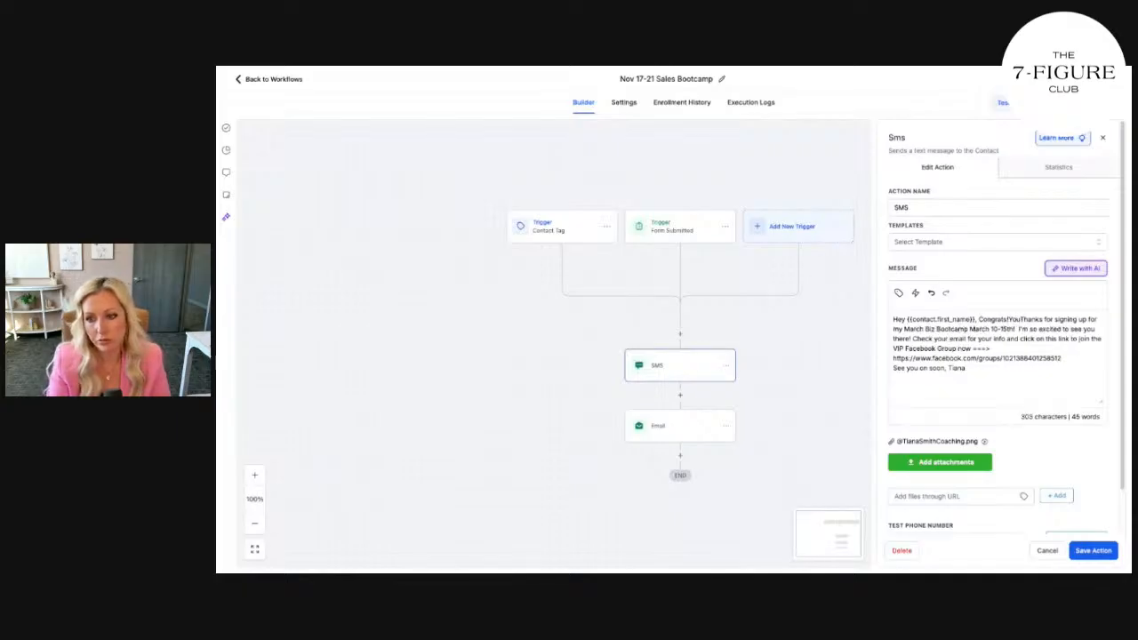
pyautogui.write("You're in")
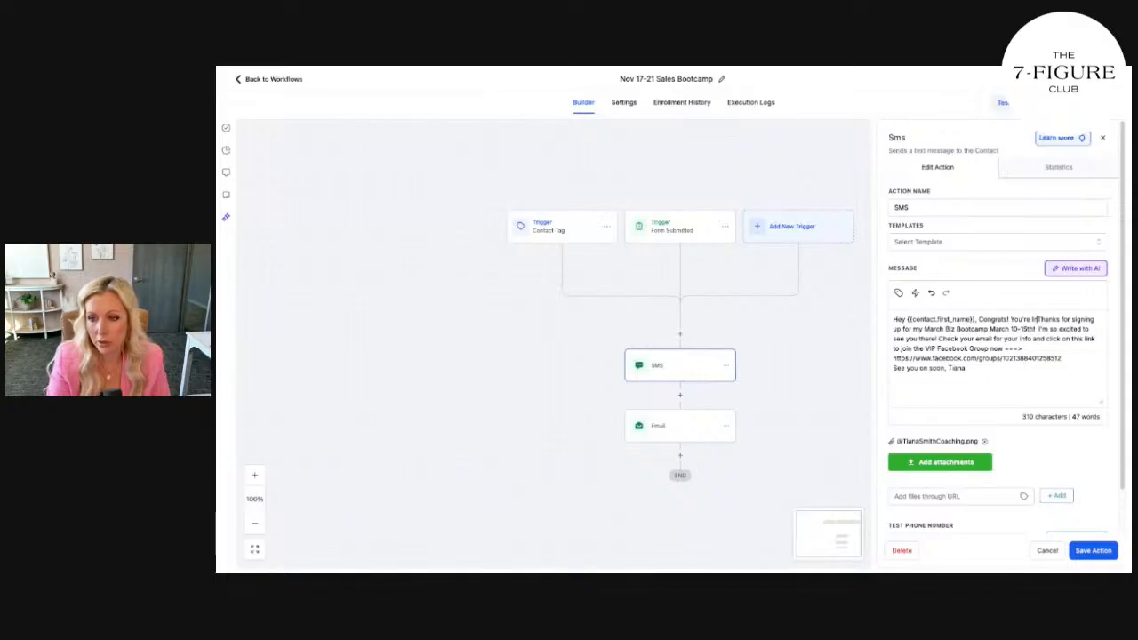
pyautogui.write('! Thanks for ')
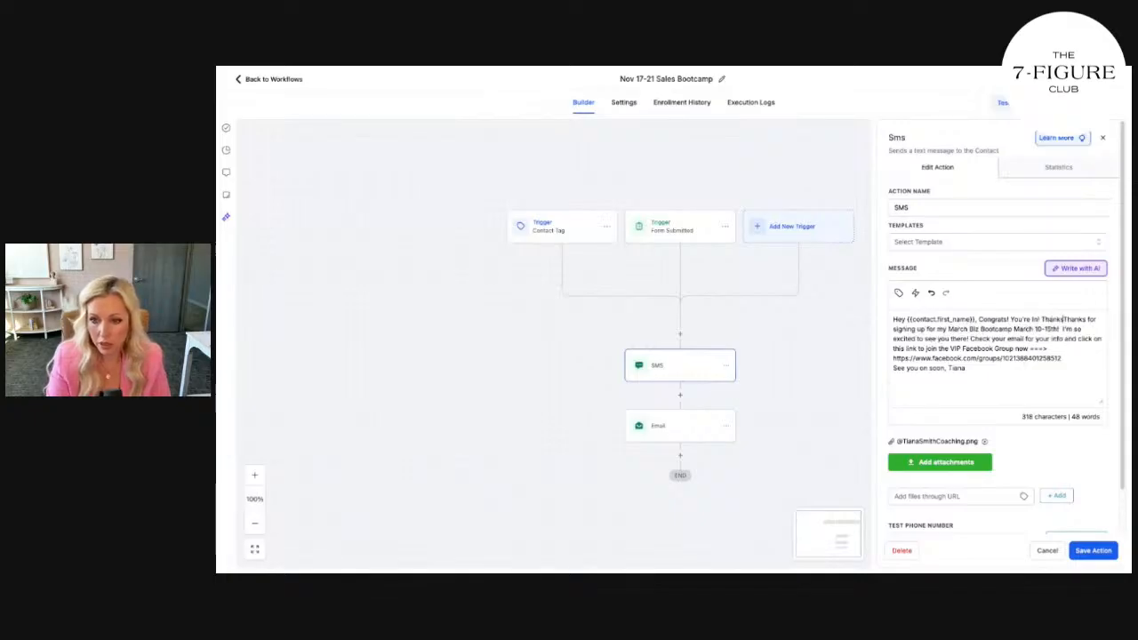
pyautogui.write('registering for the')
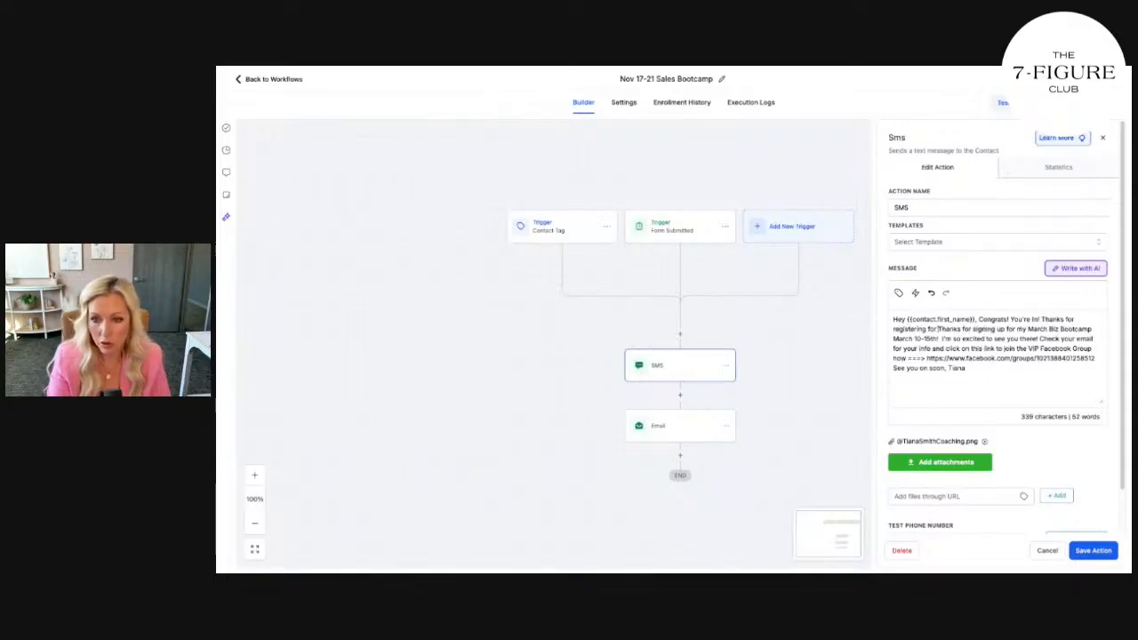
pyautogui.write(' Nov 17-21')
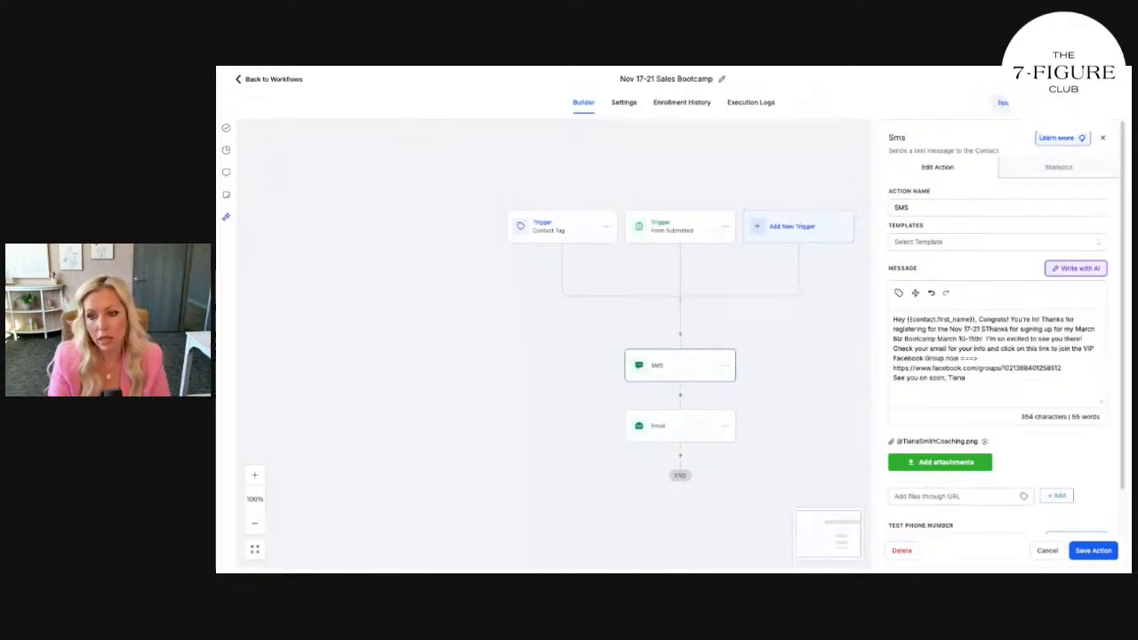
pyautogui.write(' High Ticket ')
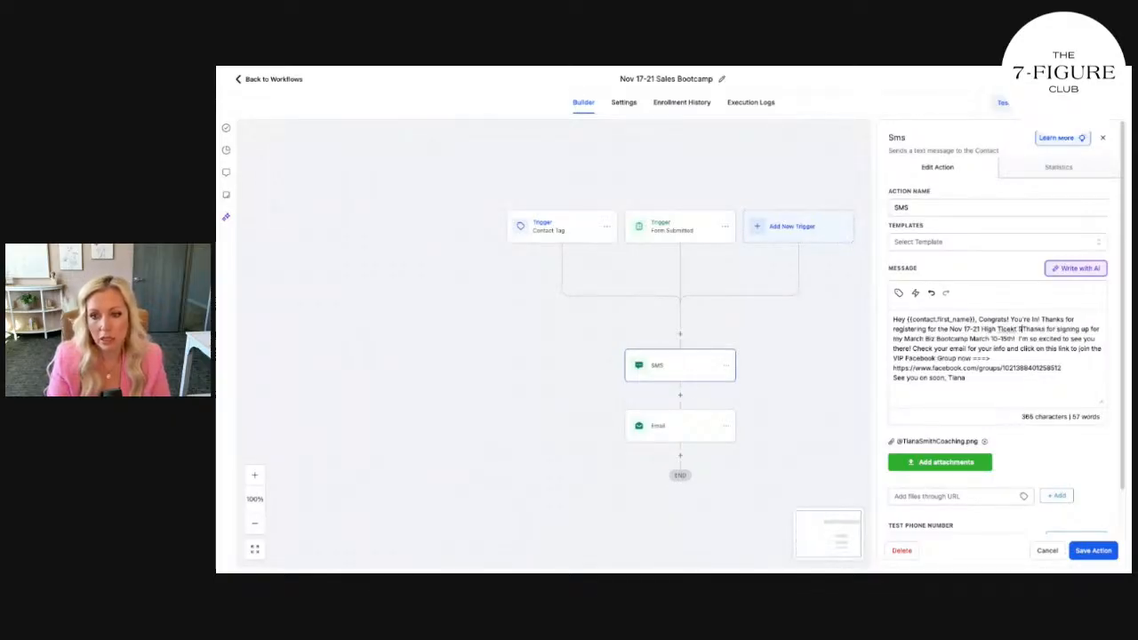
pyautogui.write('Sales ')
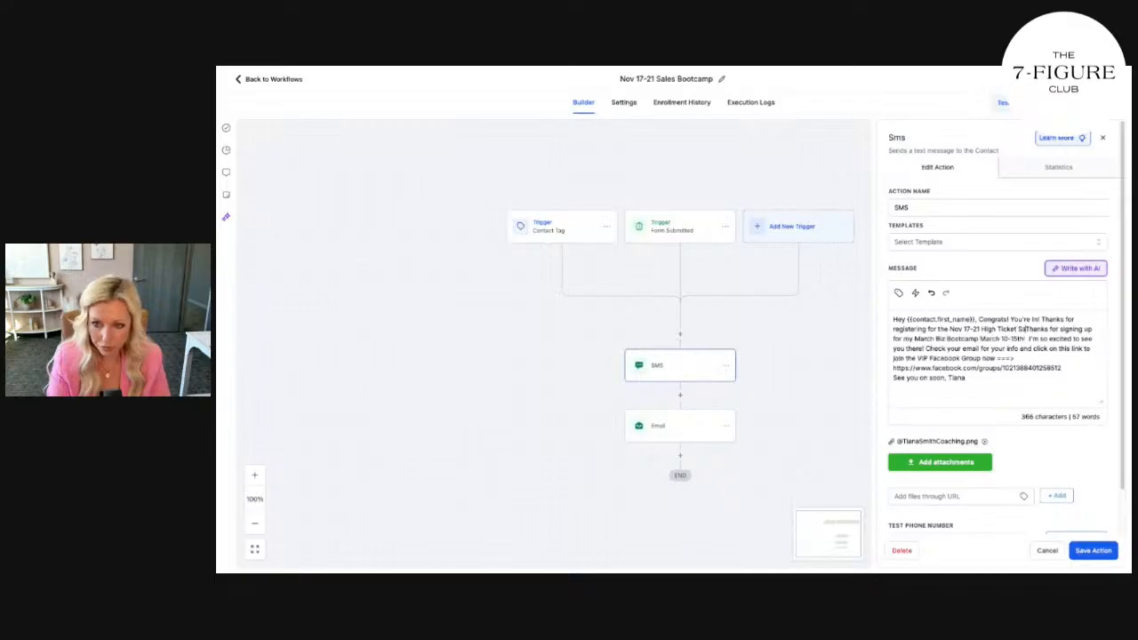
pyautogui.write('Bootcamp')
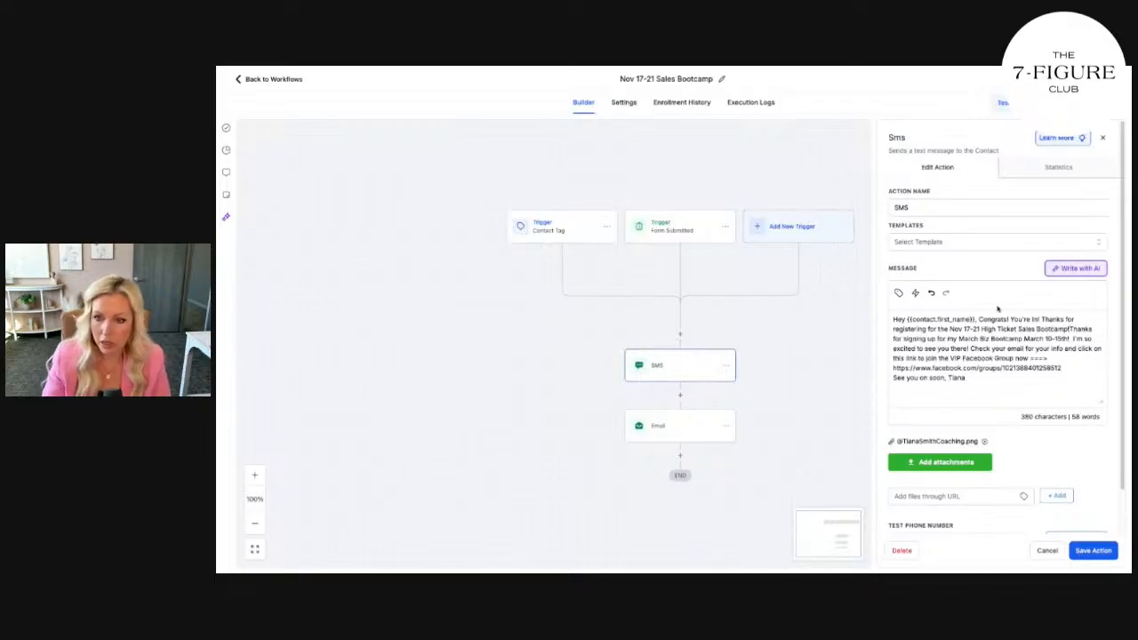
pyautogui.moveTo(970, 348); pyautogui.dragTo(1078, 330)
pyautogui.press('BackSpace')
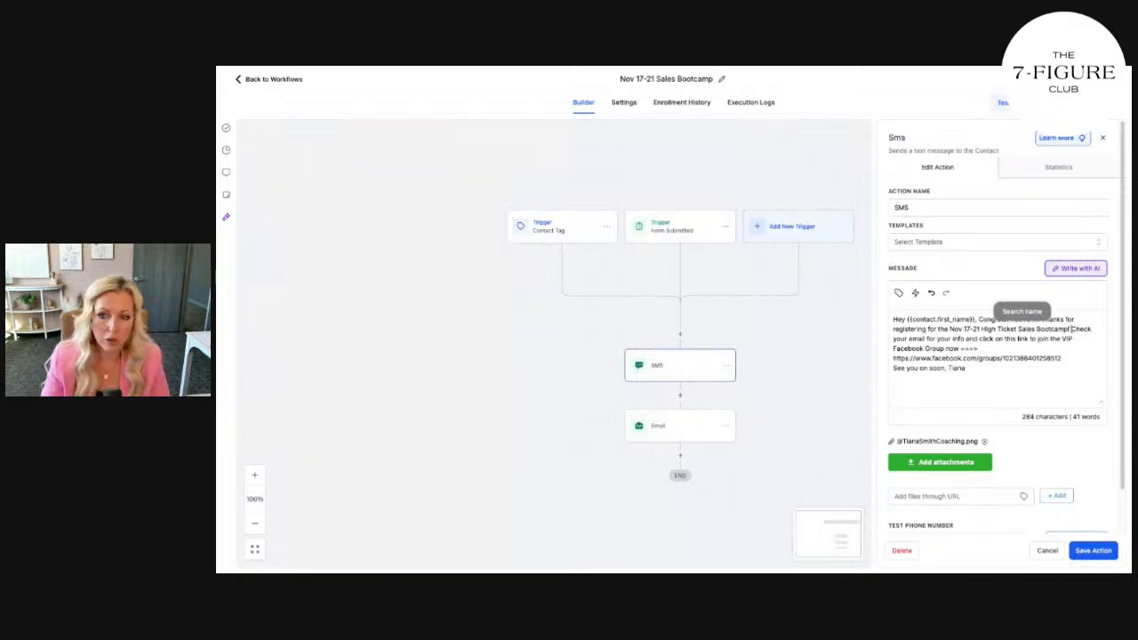
pyautogui.click(968, 339)
pyautogui.press('BackSpace')
pyautogui.press('BackSpace')
pyautogui.press('BackSpace')
pyautogui.press('BackSpace')
pyautogui.press('BackSpace')
pyautogui.write('tick')
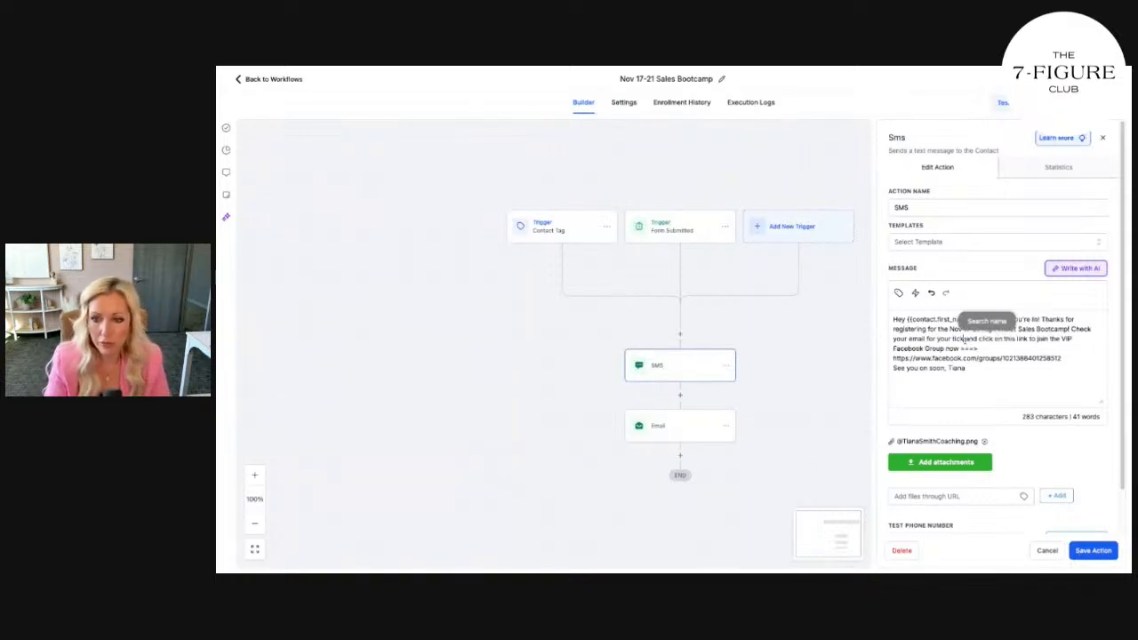
pyautogui.write('ets')
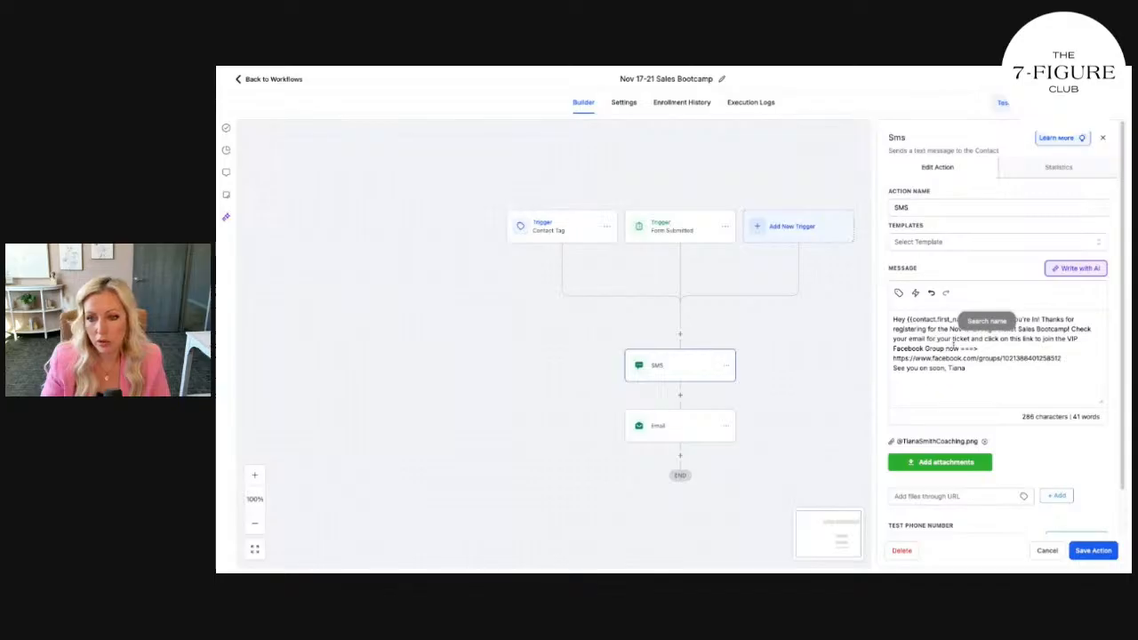
# Replace the old Facebook group link in the message with the new group URL
pyautogui.moveTo(1063, 359); pyautogui.dragTo(893, 358)
pyautogui.press('BackSpace')
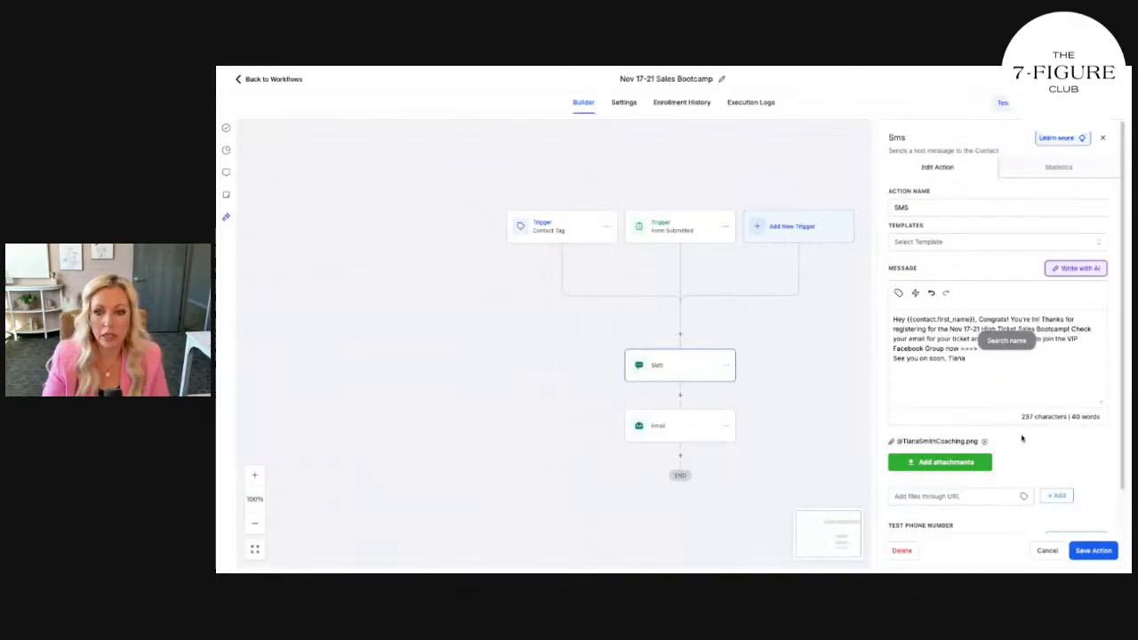
pyautogui.click(999, 367)
pyautogui.click(988, 347)
pyautogui.hotkey('ctrl', 'v')
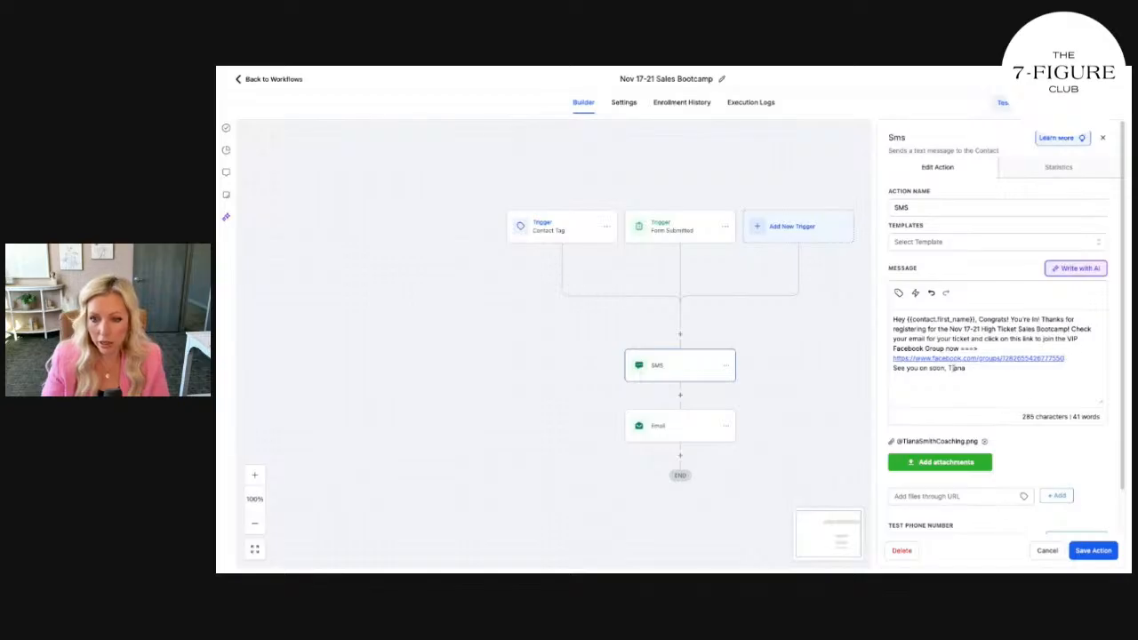
# Change the sign-off to 'on the inside', add the sender's surname, and remove the old image attachment
pyautogui.moveTo(945, 367); pyautogui.dragTo(921, 367)
pyautogui.write('on the insid')
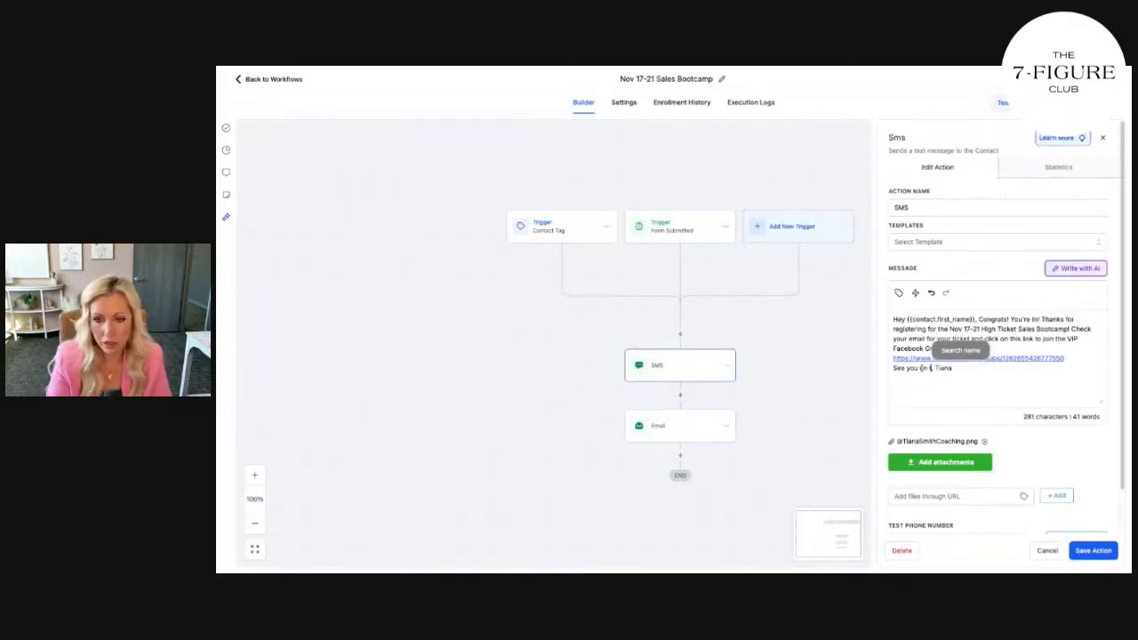
pyautogui.write('e')
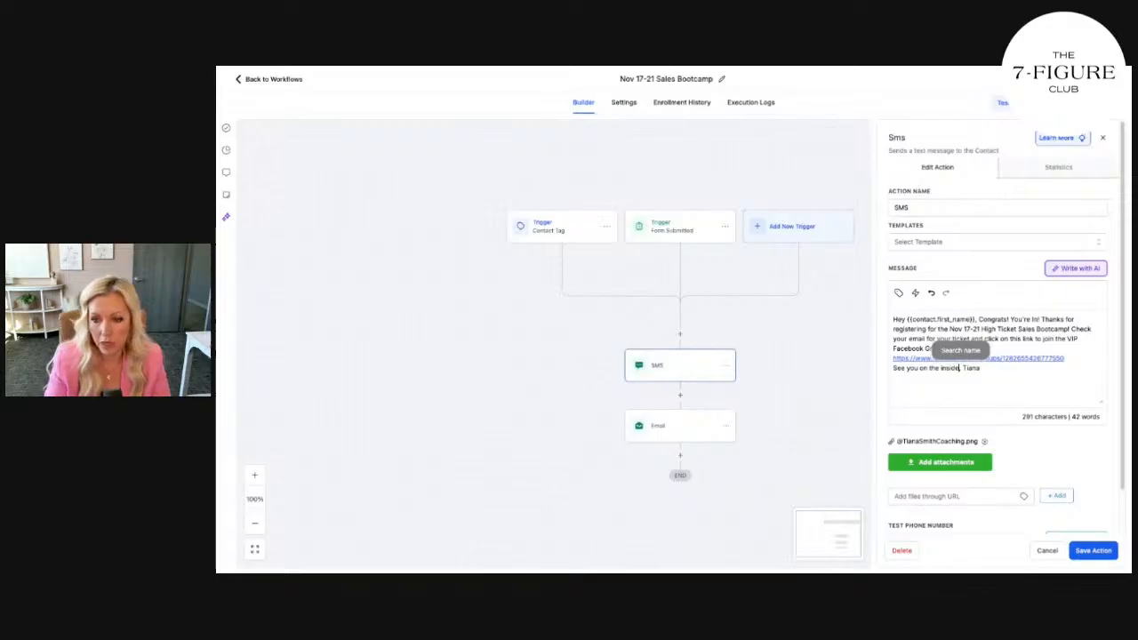
pyautogui.click(997, 380)
pyautogui.write('Smith')
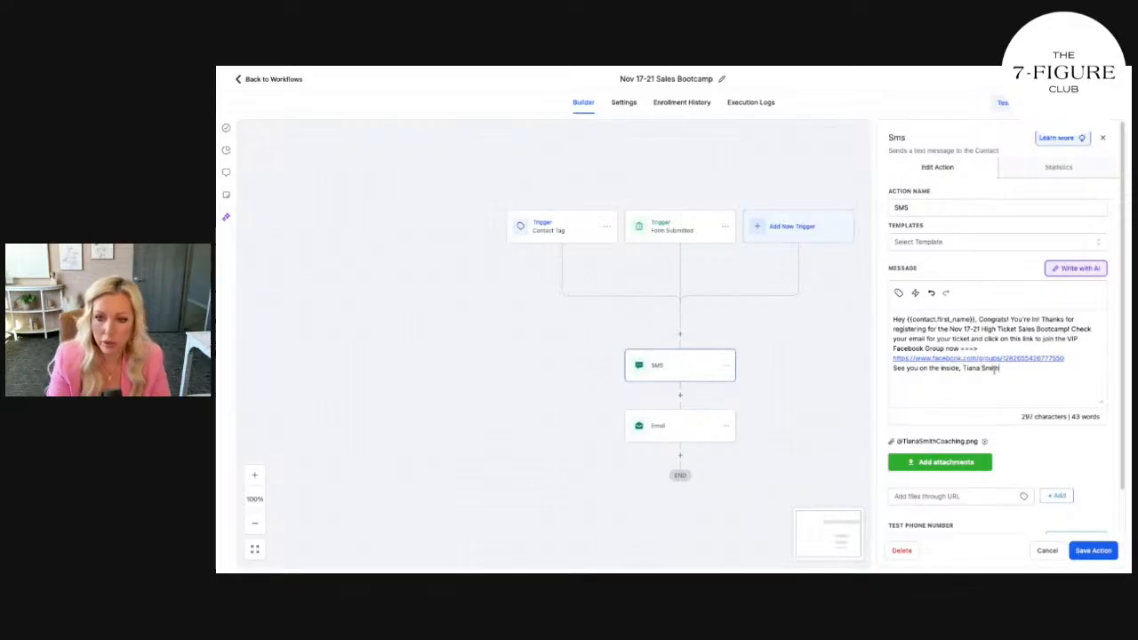
pyautogui.click(984, 442)
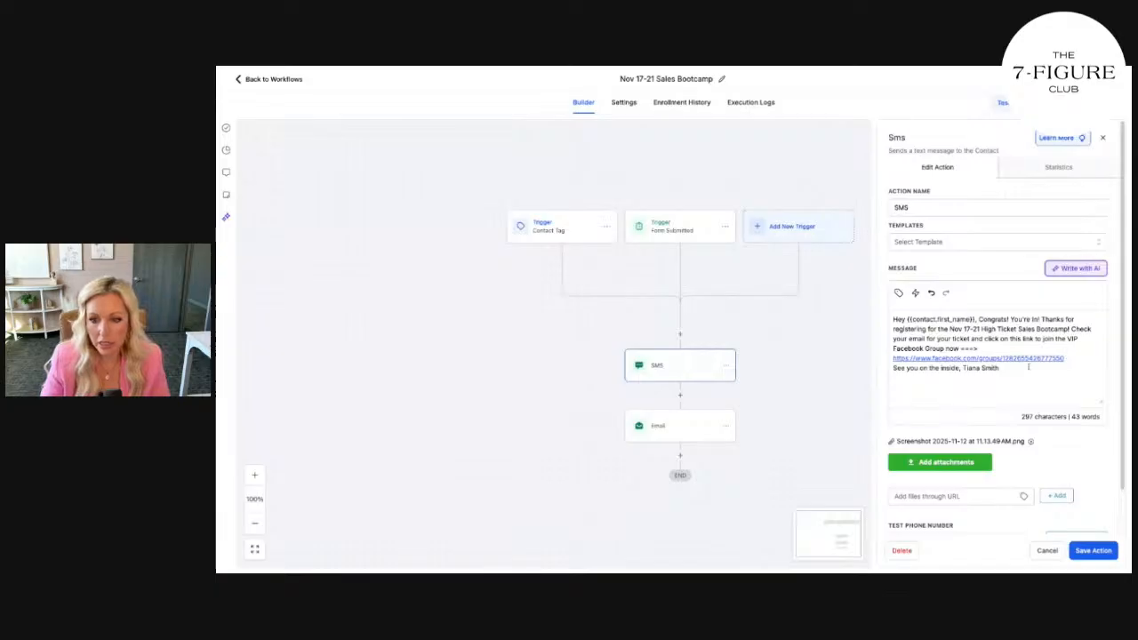
# Send a test SMS to the entered phone number and save the SMS action
pyautogui.moveTo(1021, 367); pyautogui.dragTo(979, 319)
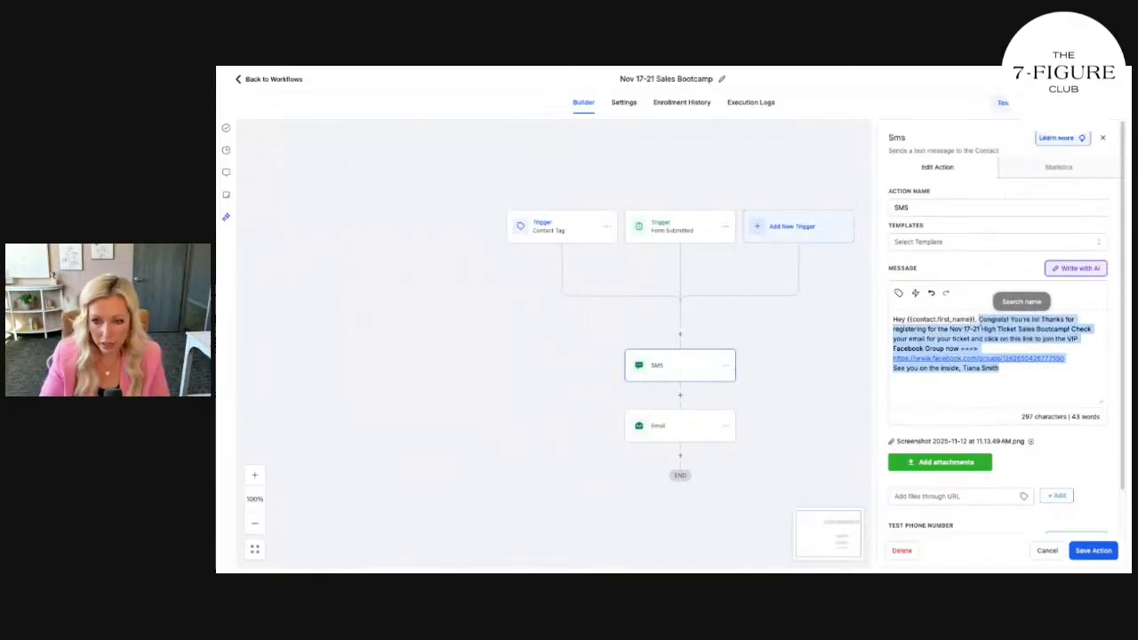
pyautogui.scroll(-1, 1044, 456)
pyautogui.click(957, 511)
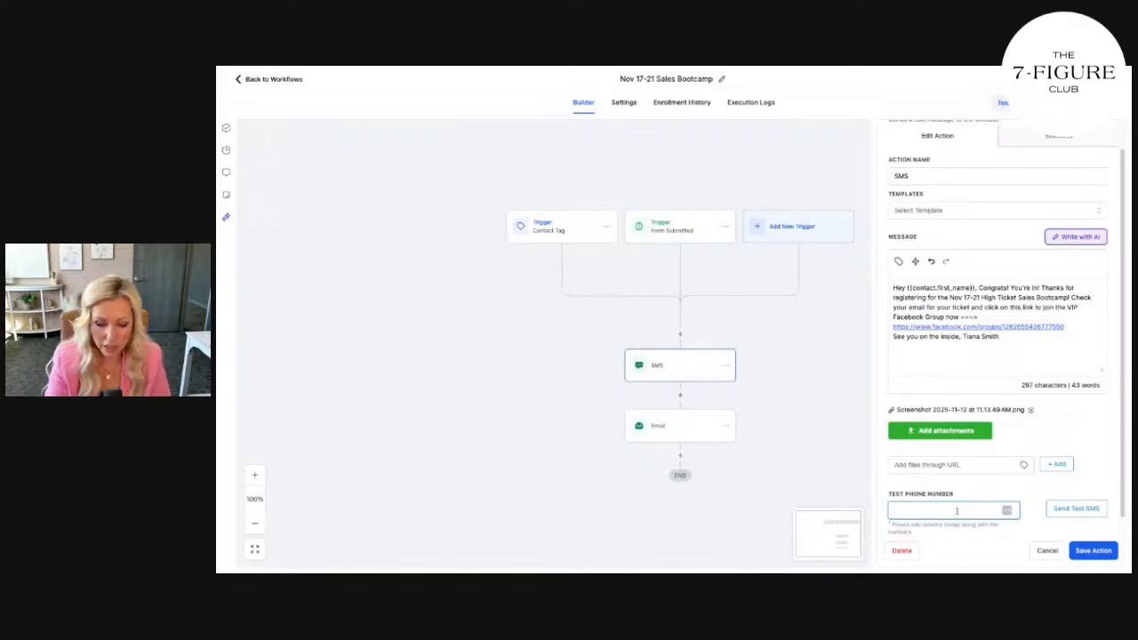
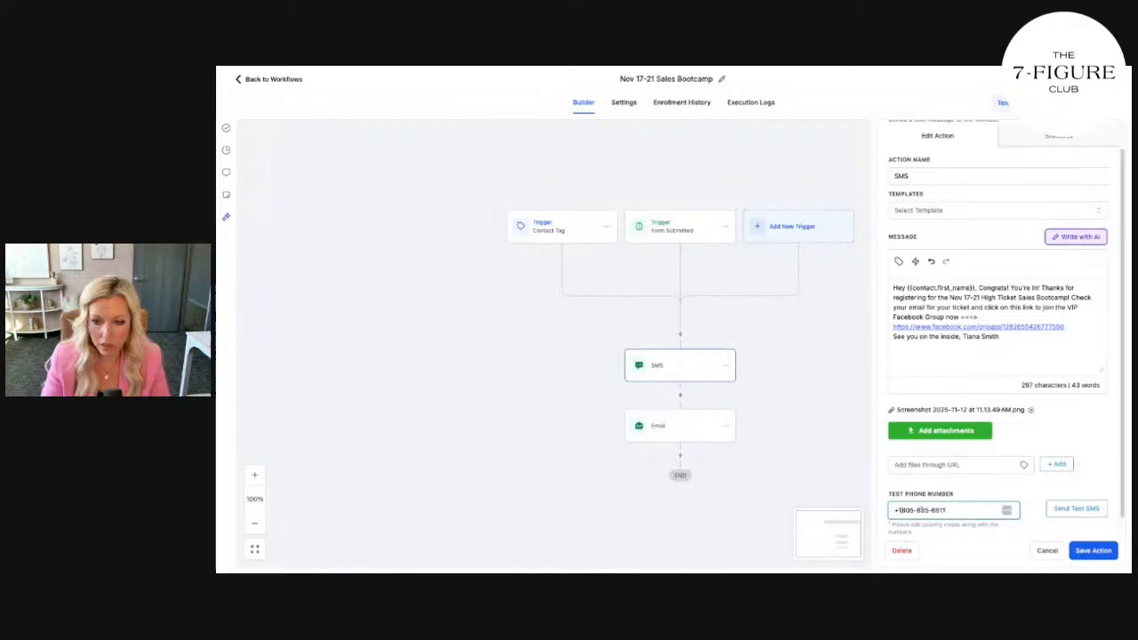
pyautogui.click(1075, 514)
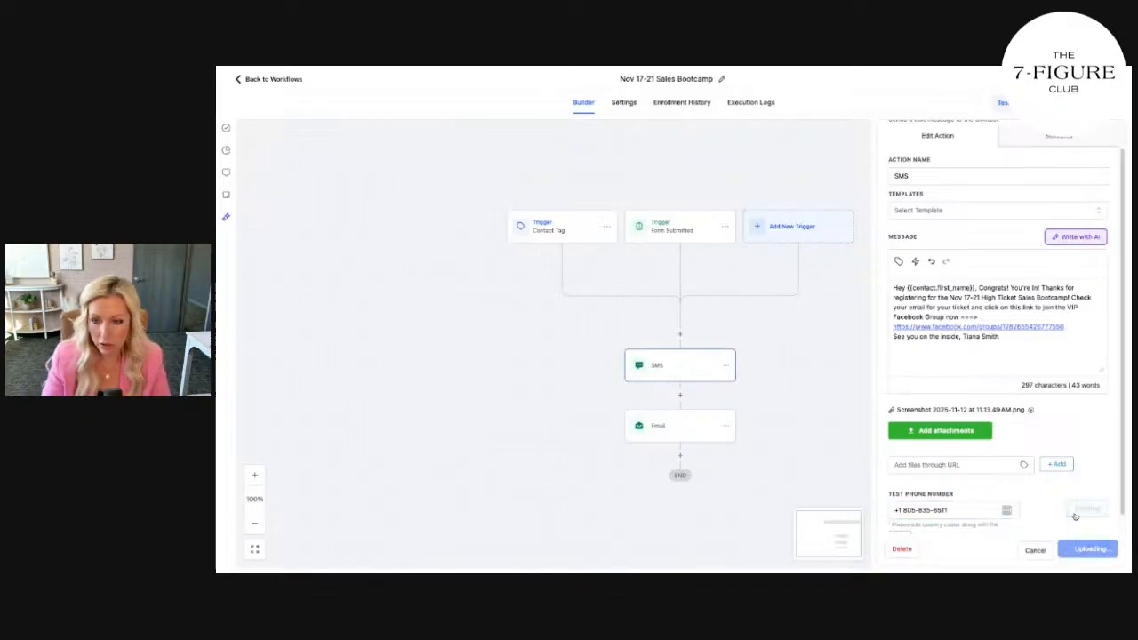
pyautogui.click(1093, 551)
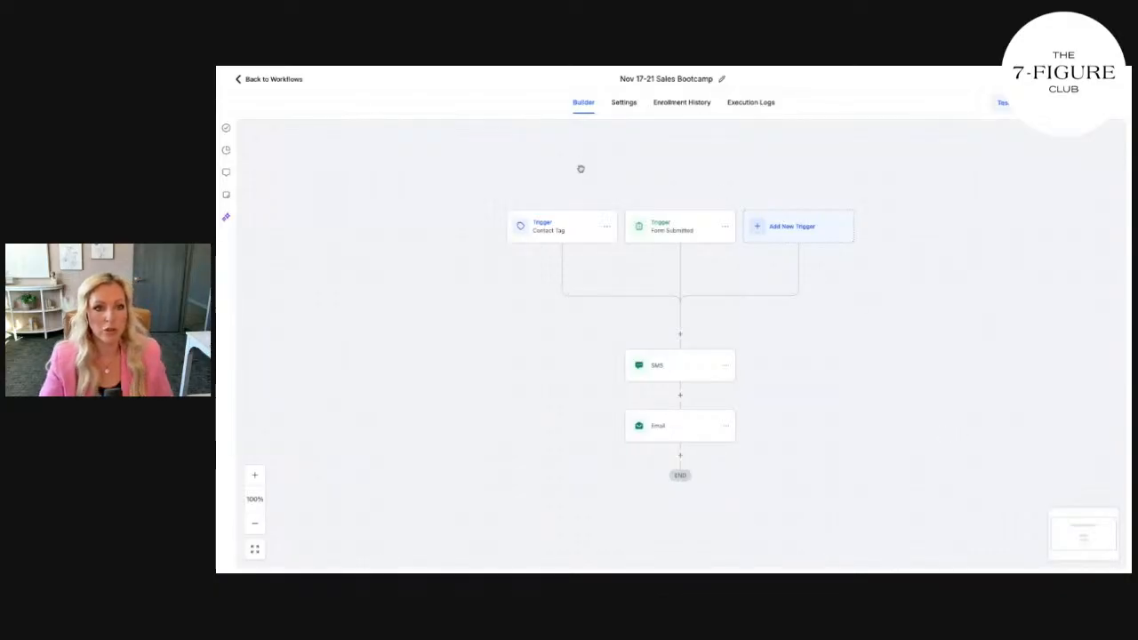
# Reopen the SMS action and check the Facebook group link in its message
pyautogui.click(686, 366)
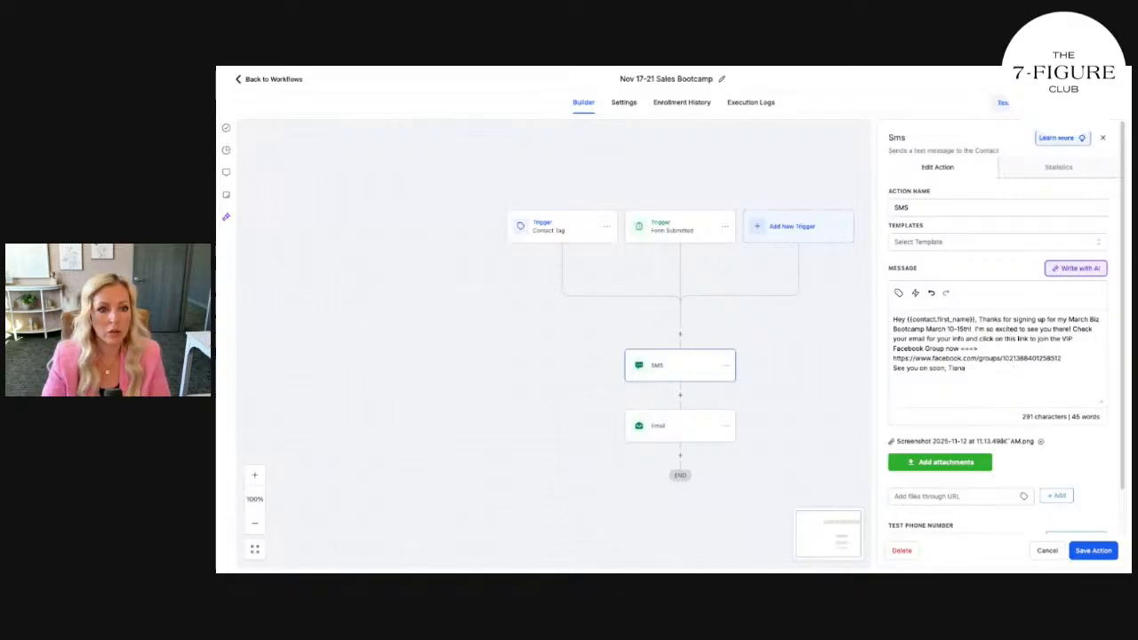
pyautogui.tripleClick(599, 328)
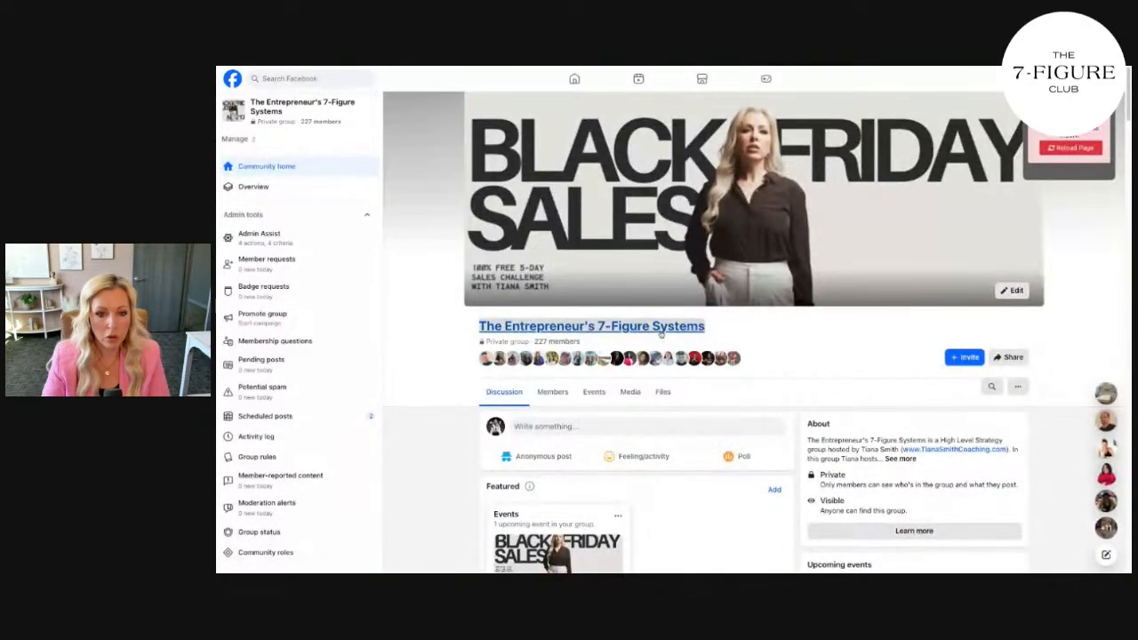
pyautogui.click(424, 66)
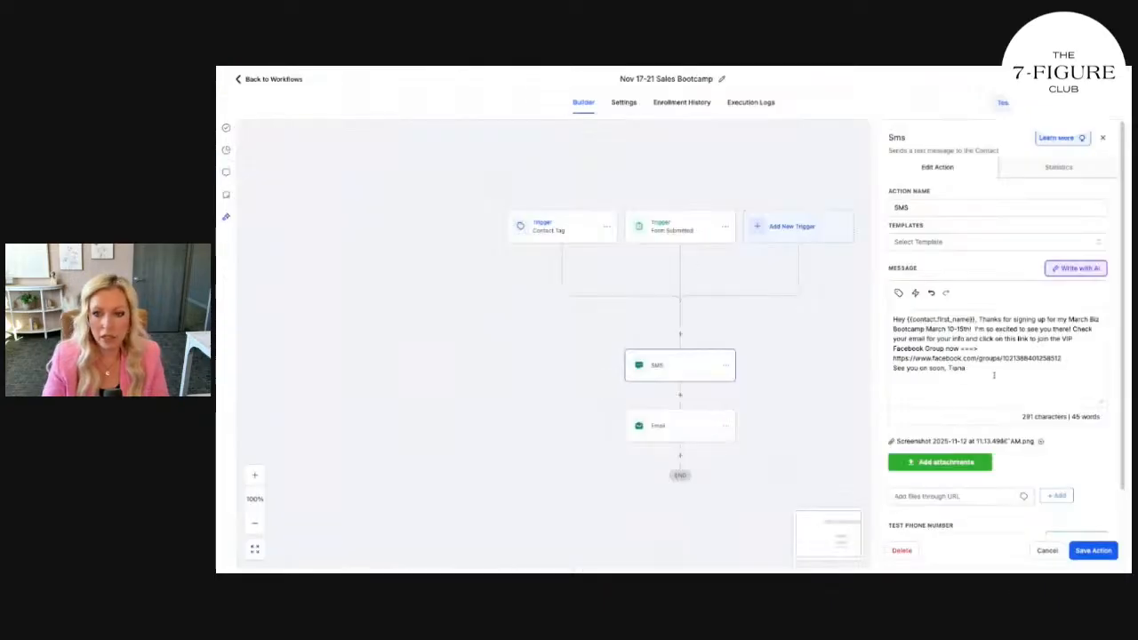
pyautogui.moveTo(1065, 359); pyautogui.dragTo(882, 357)
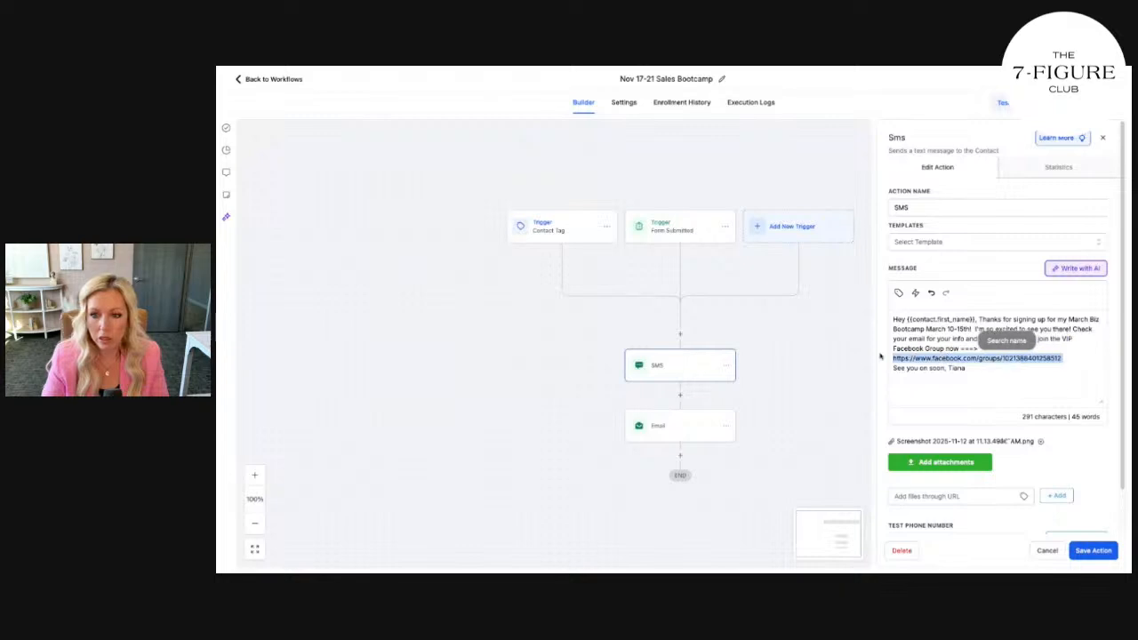
# Save and reopen the SMS action, send a test text to the entered phone number, then save again
pyautogui.click(1087, 359)
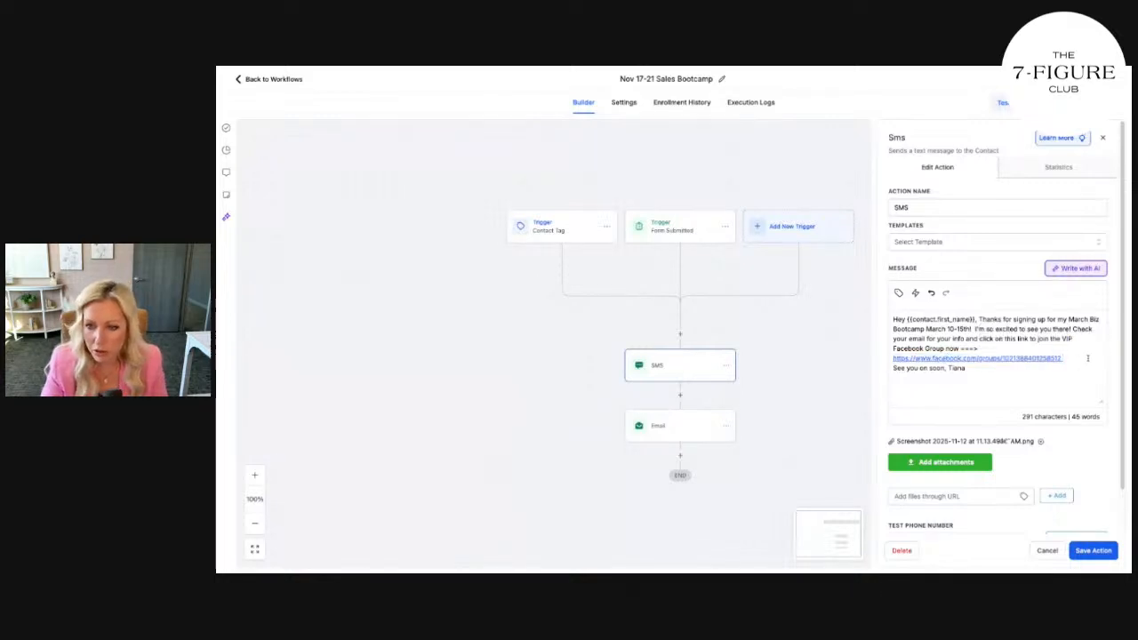
pyautogui.click(1105, 554)
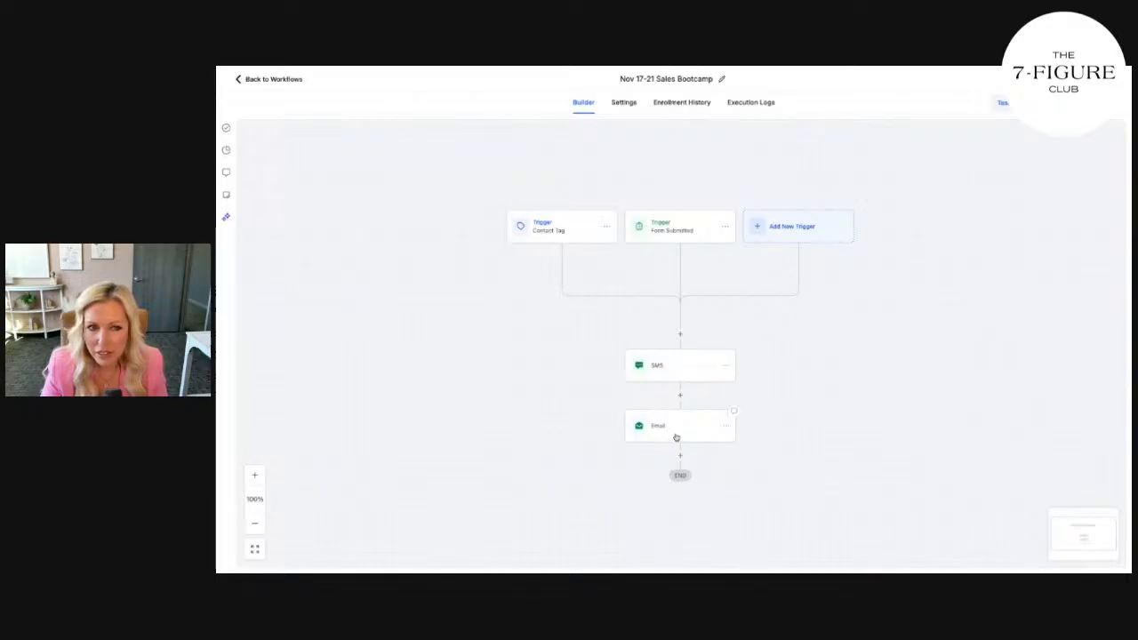
pyautogui.click(671, 370)
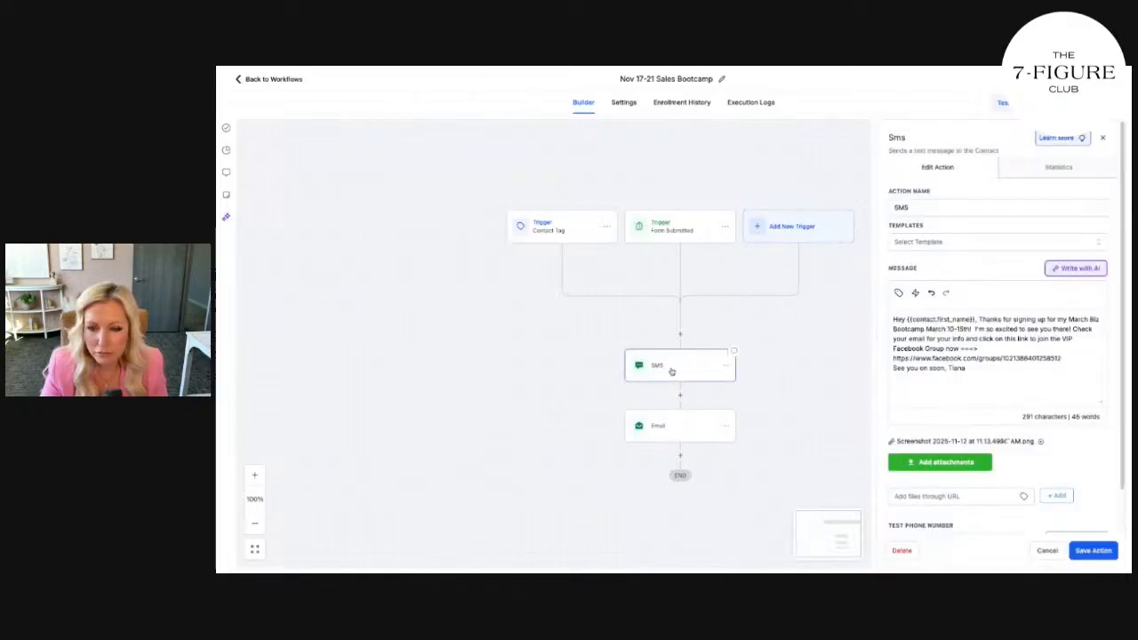
pyautogui.scroll(-1, 924, 468)
pyautogui.click(923, 494)
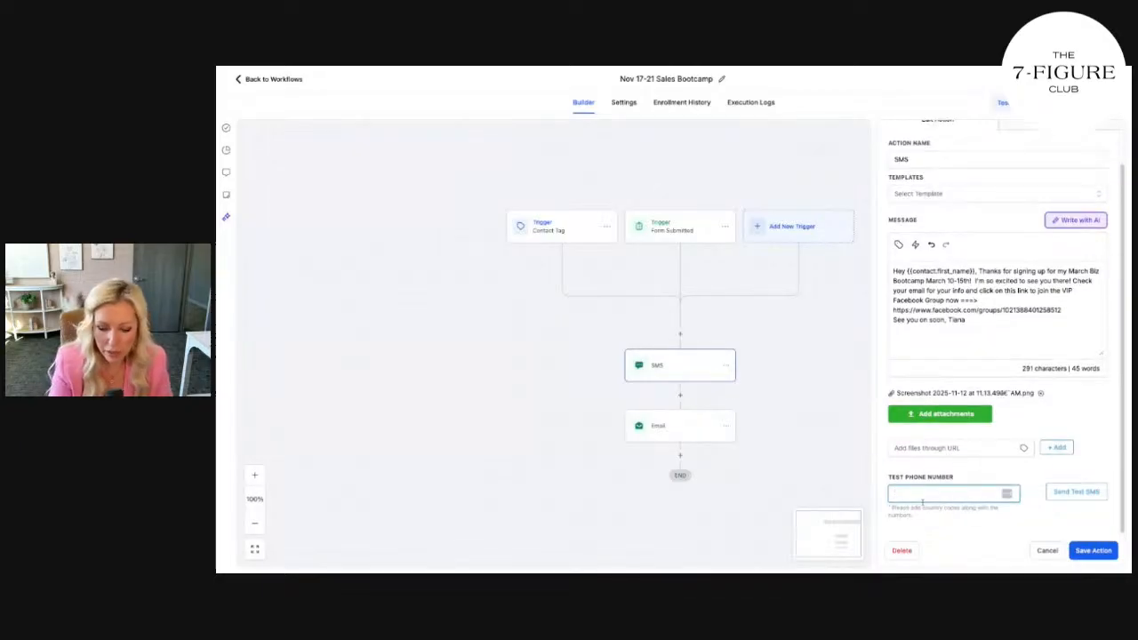
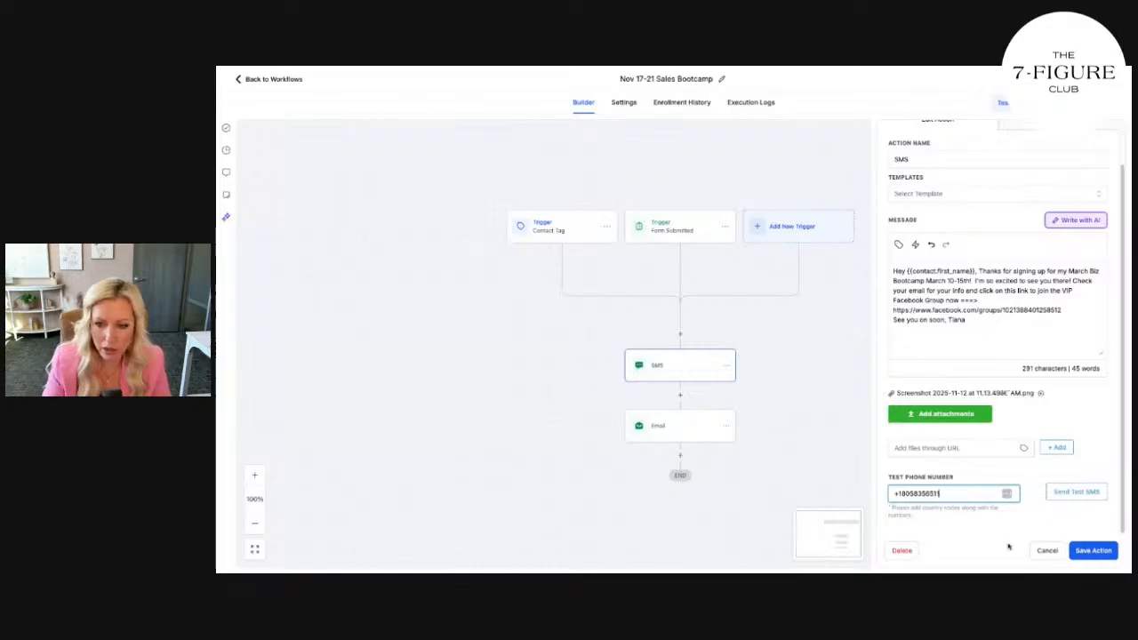
pyautogui.click(1079, 493)
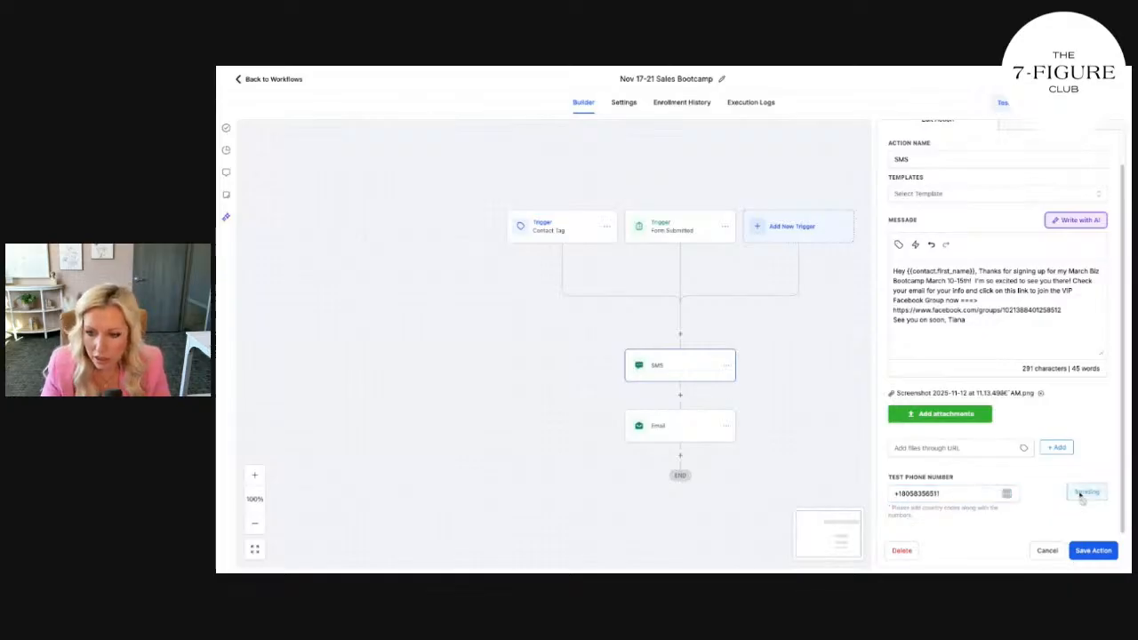
pyautogui.click(1103, 553)
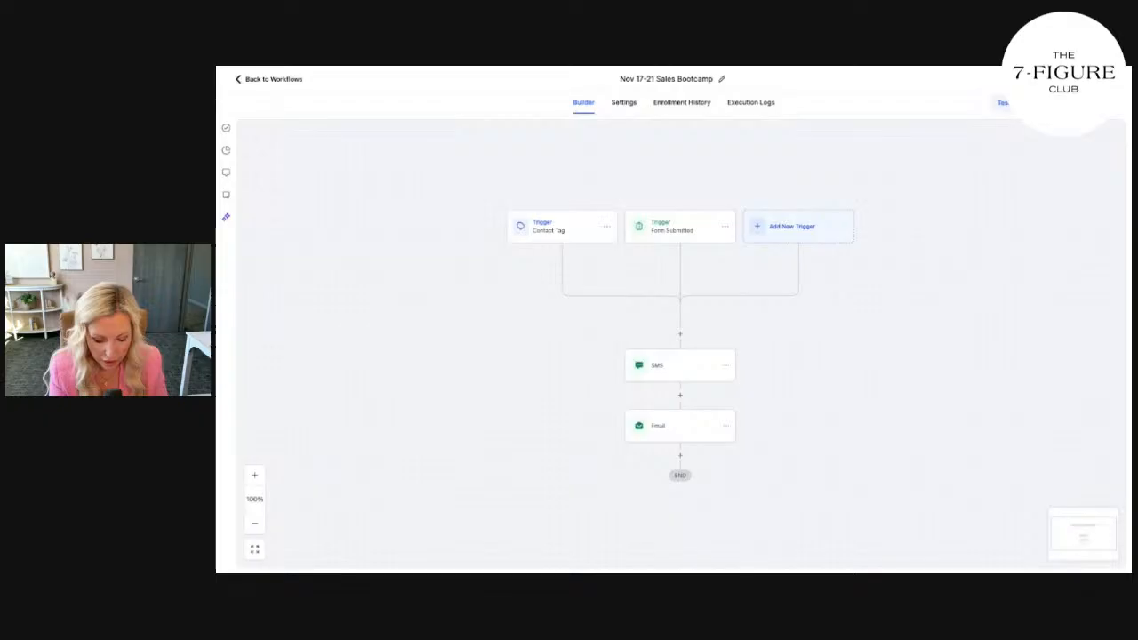
# Change 'March' in the SMS message to 'November High Ticket Sales Biz'
pyautogui.click(667, 370)
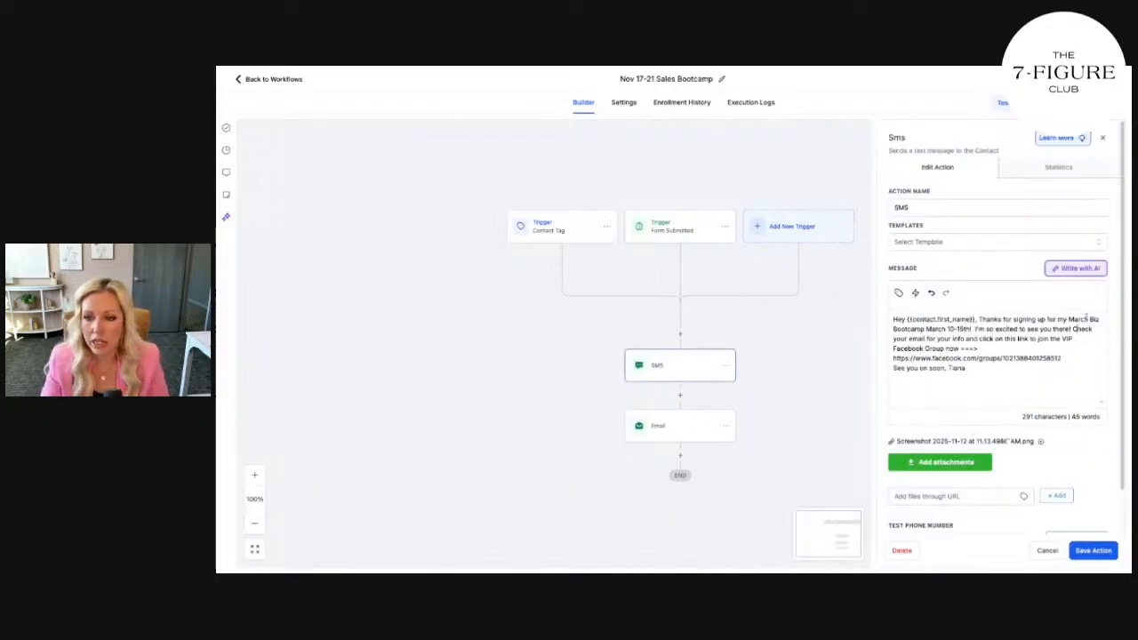
pyautogui.doubleClick(1087, 319)
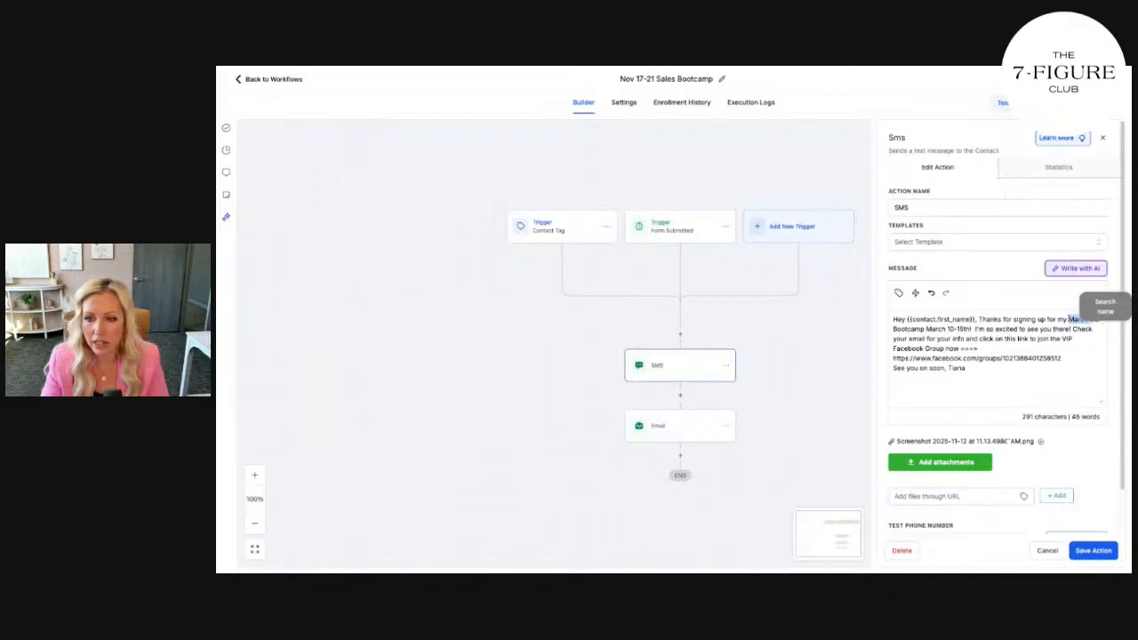
pyautogui.write('Biz')
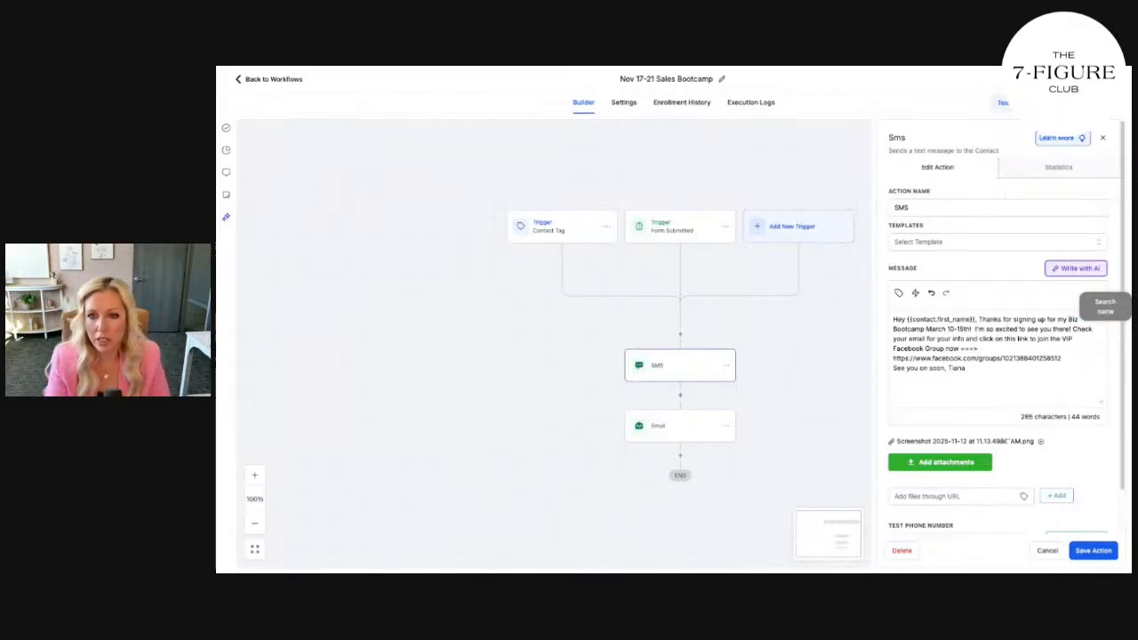
pyautogui.click(1070, 320)
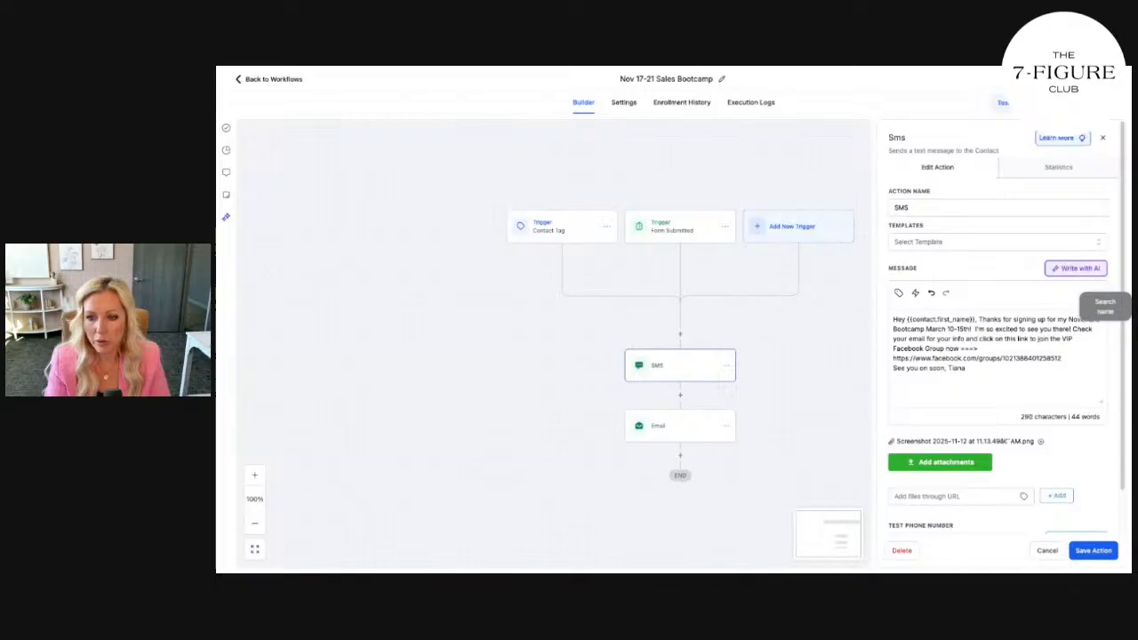
pyautogui.write('November ')
pyautogui.write('Sales')
pyautogui.press('BackSpace')
pyautogui.press('BackSpace')
pyautogui.press('BackSpace')
pyautogui.press('BackSpace')
pyautogui.press('BackSpace')
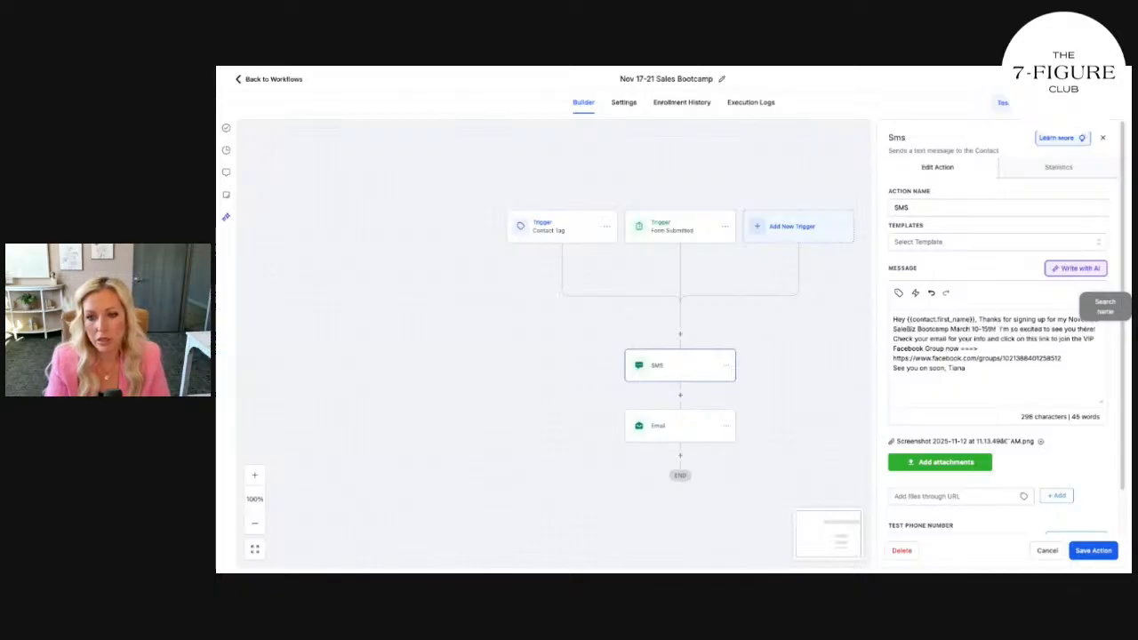
pyautogui.write('High Tick')
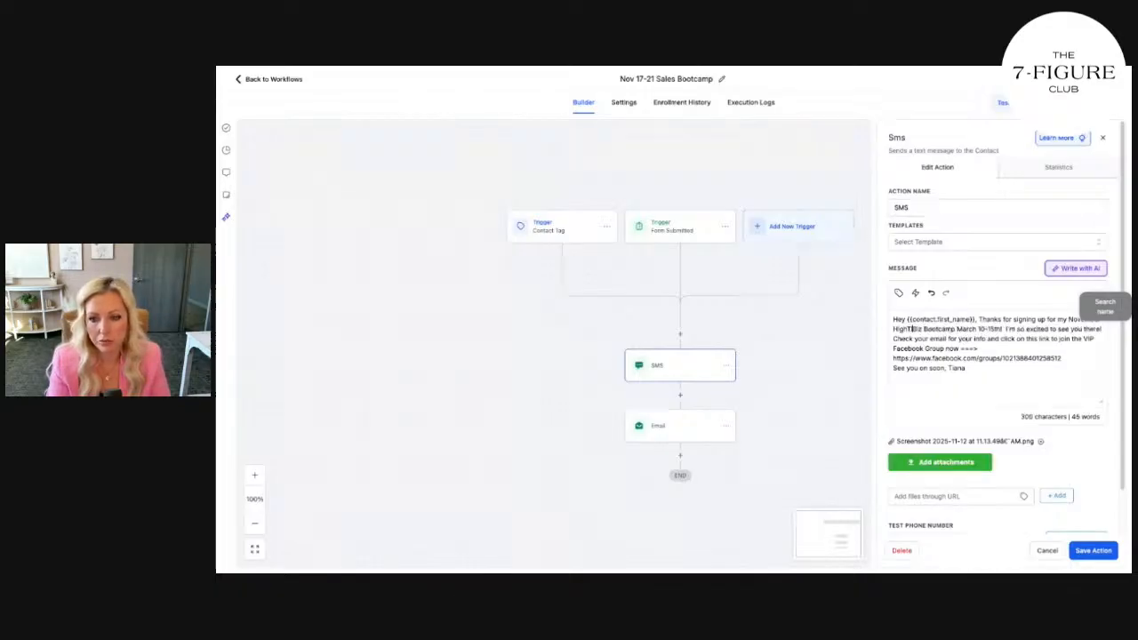
pyautogui.write('et Sales')
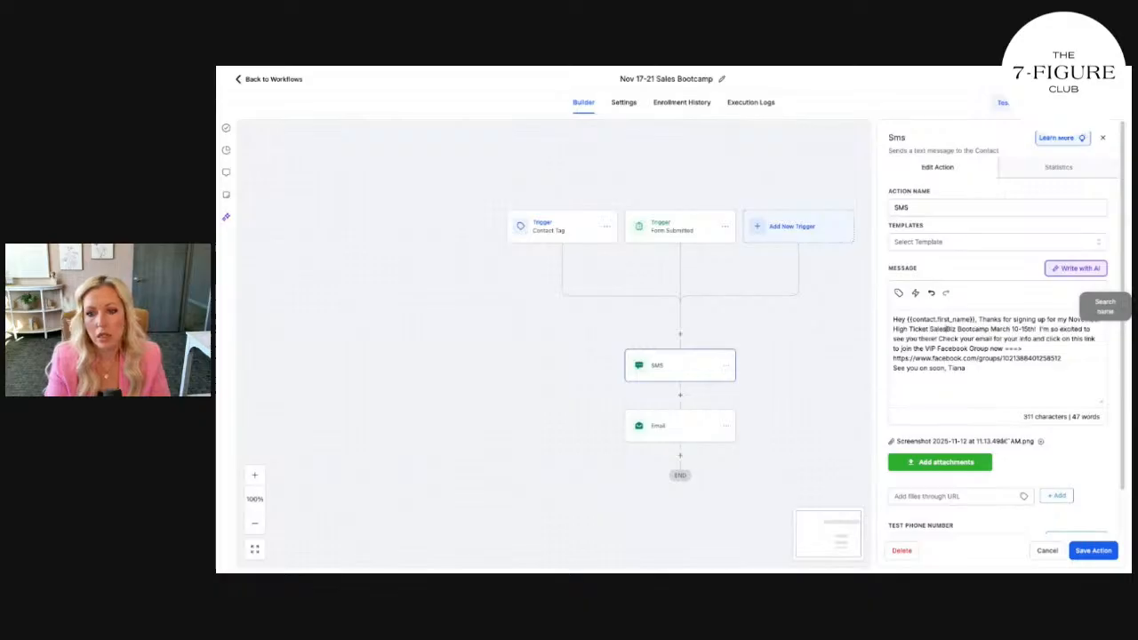
# Replace the dates 'March 10-15th' with 'Nov 17-21' and save the SMS step
pyautogui.moveTo(1036, 329); pyautogui.dragTo(993, 329)
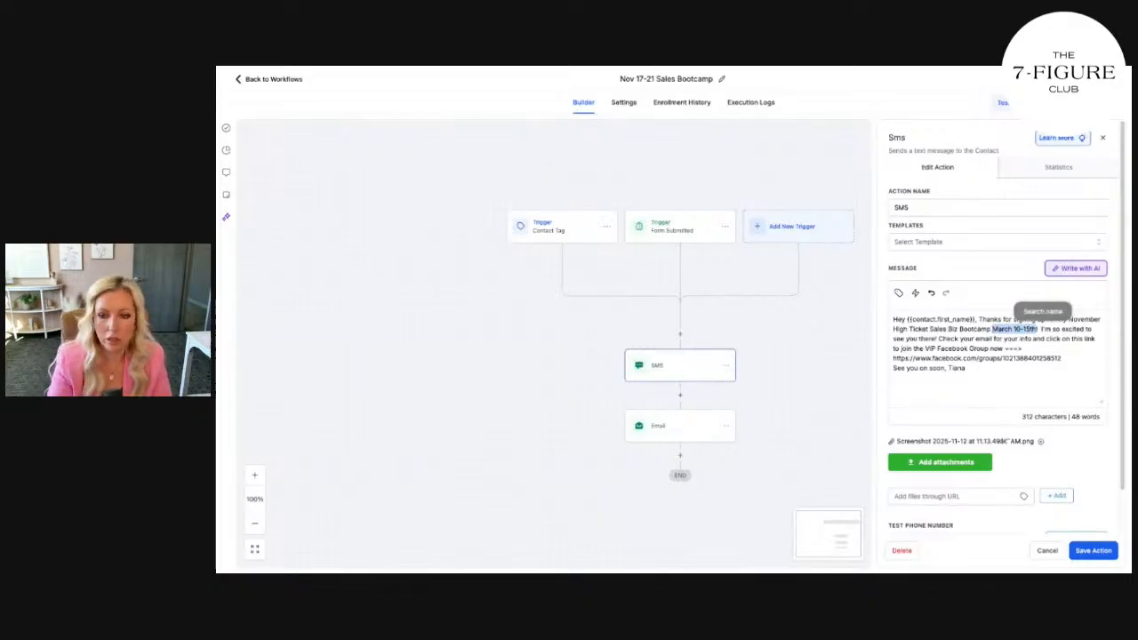
pyautogui.write('Nov 17-21')
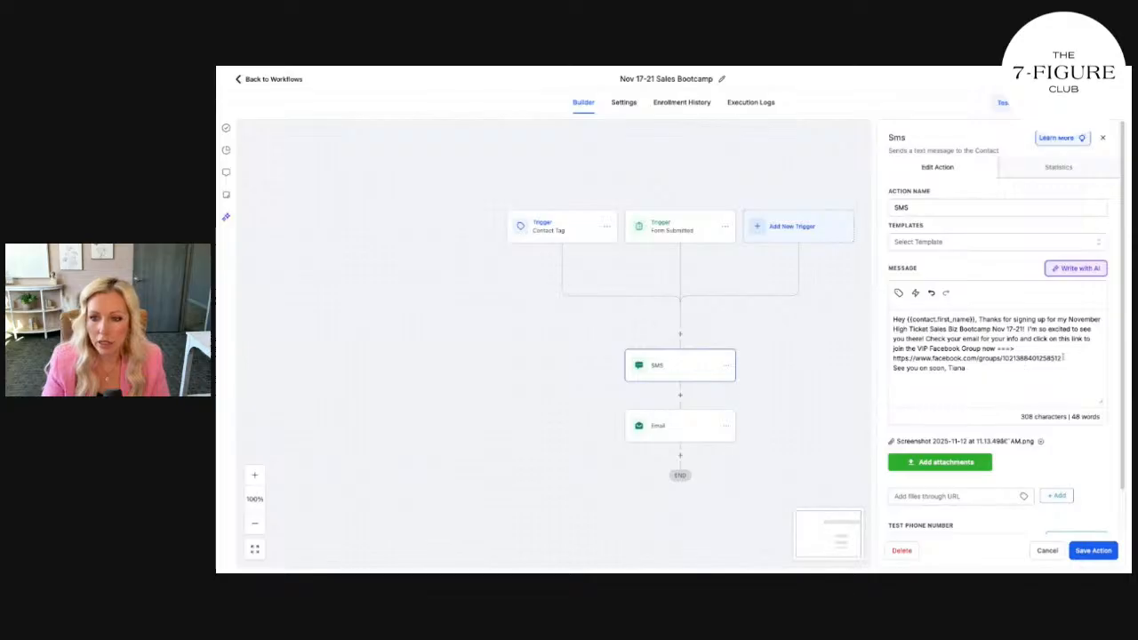
pyautogui.moveTo(1062, 358); pyautogui.dragTo(889, 358)
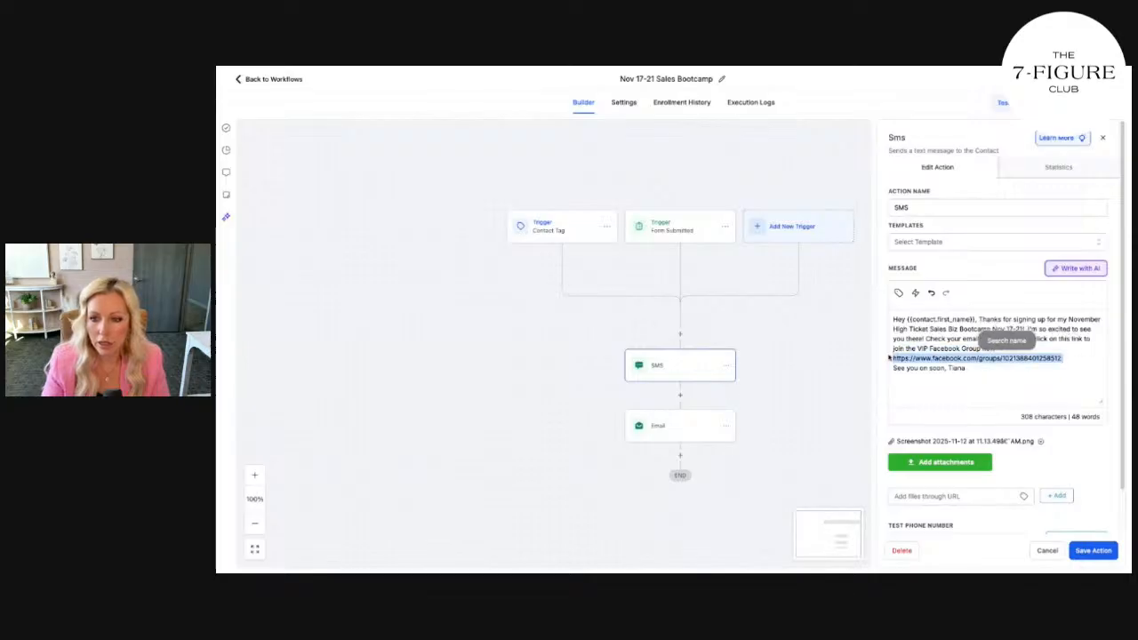
pyautogui.click(985, 388)
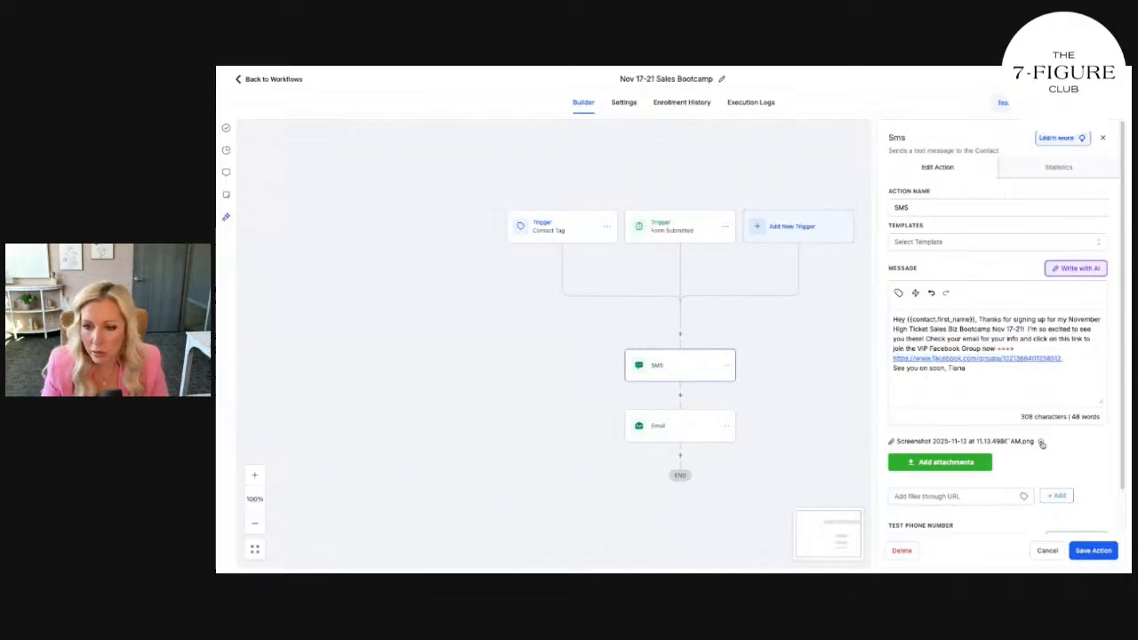
pyautogui.moveTo(976, 369); pyautogui.dragTo(953, 368)
pyautogui.hotkey('ctrl', 'a')
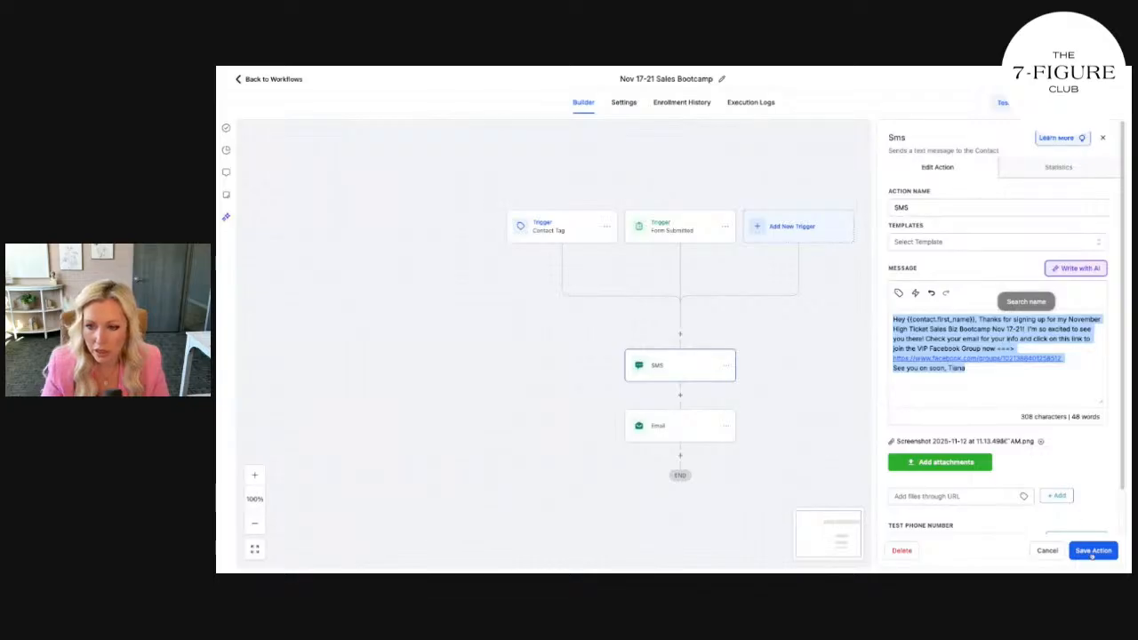
pyautogui.click(1103, 138)
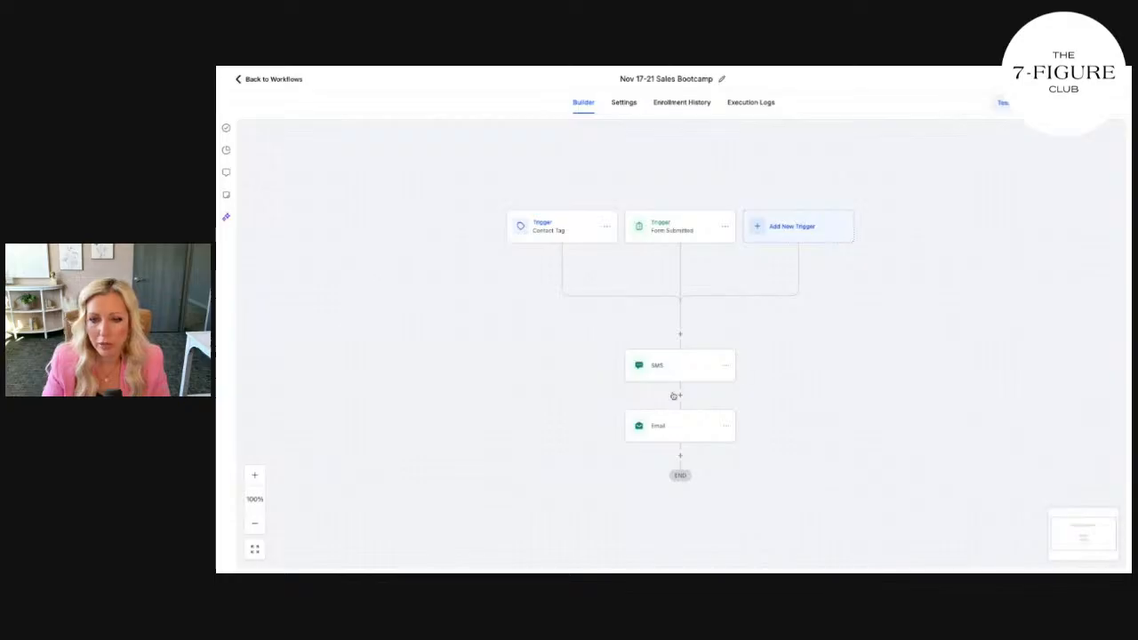
# Send a test of the November bootcamp SMS to the test phone number
pyautogui.click(673, 365)
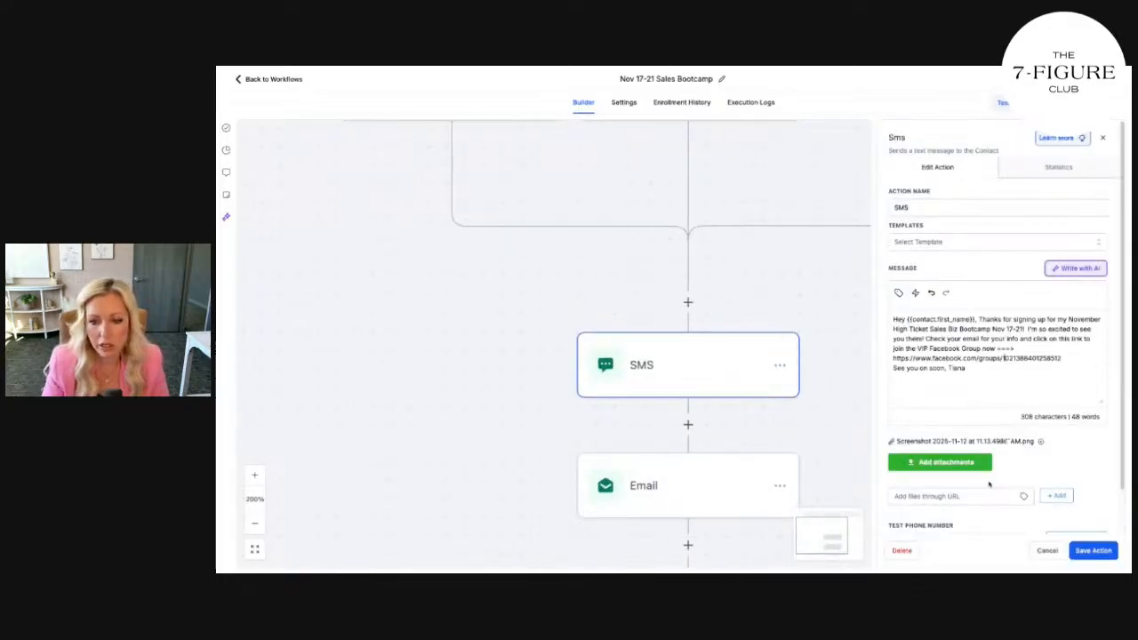
pyautogui.scroll(-1, 950, 508)
pyautogui.click(945, 495)
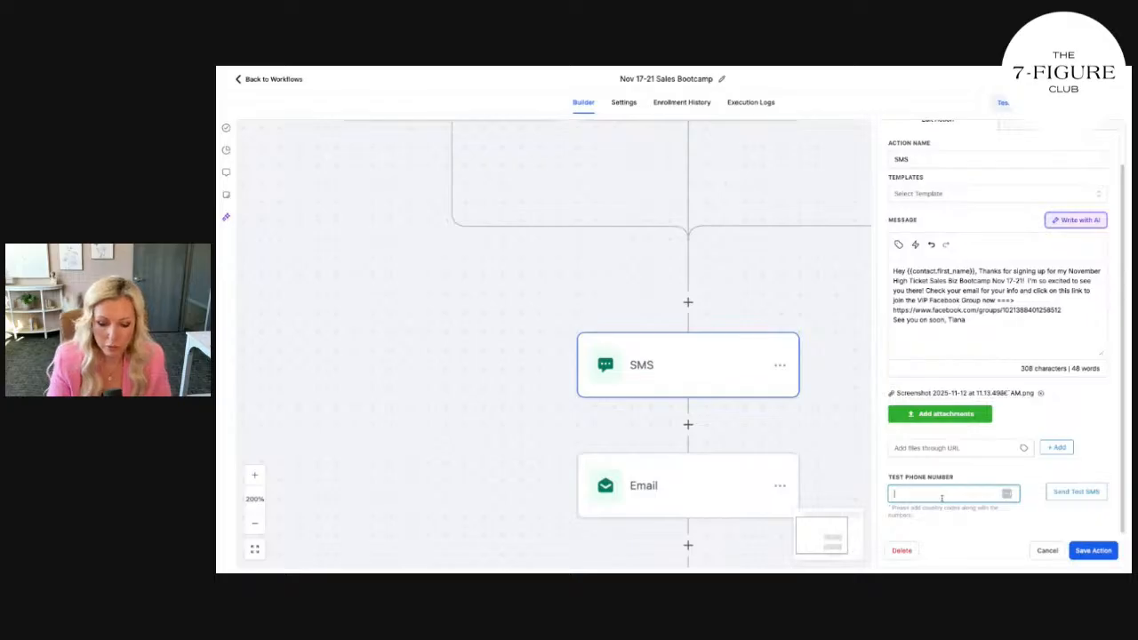
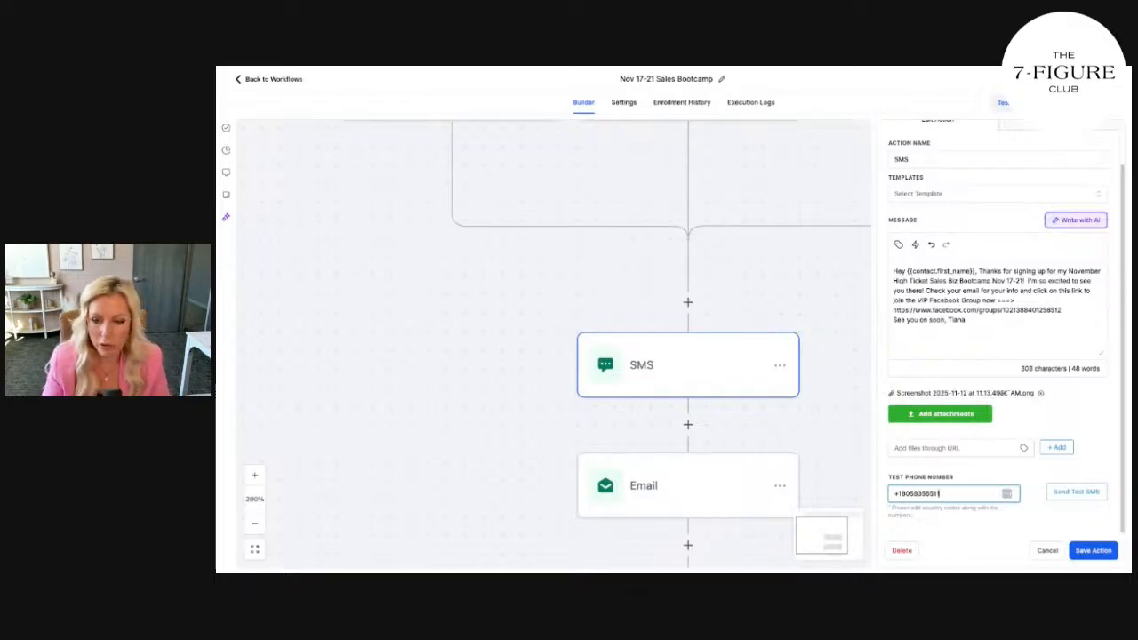
pyautogui.click(1077, 500)
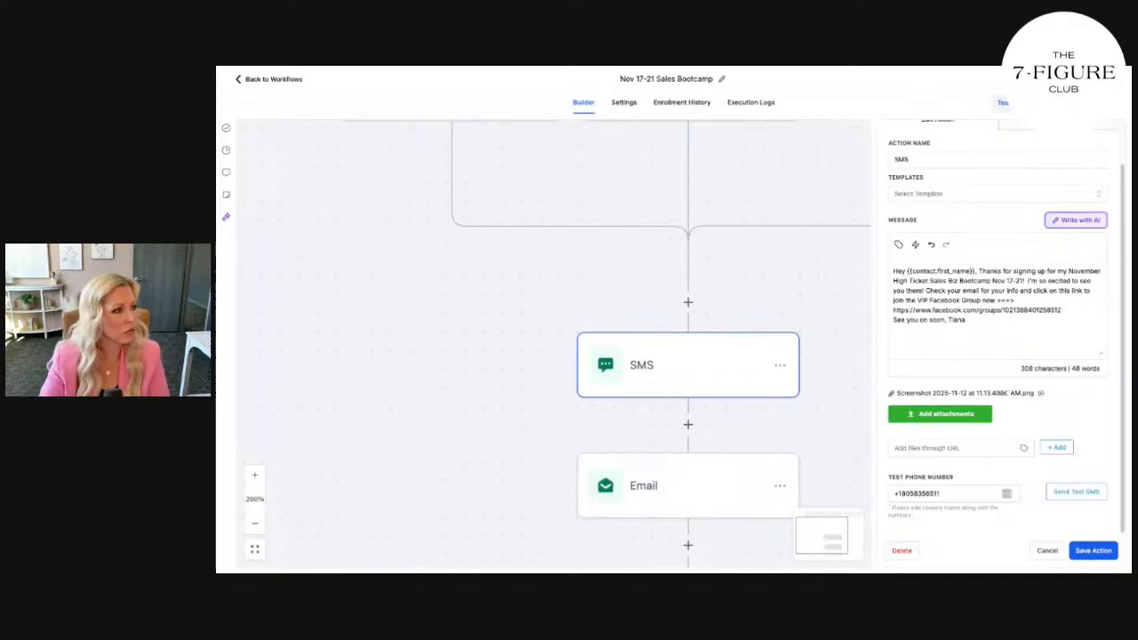
pyautogui.press('super+minus')
pyautogui.press('super+minus')
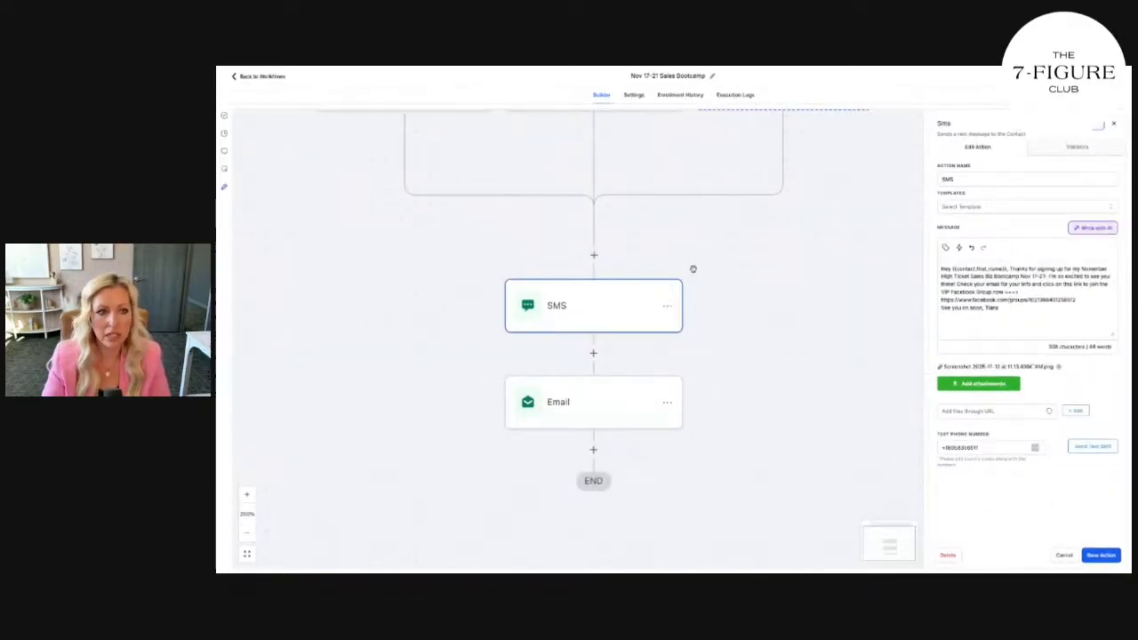
# Save the SMS step and reopen it to check the message text
pyautogui.click(1100, 555)
pyautogui.click(620, 307)
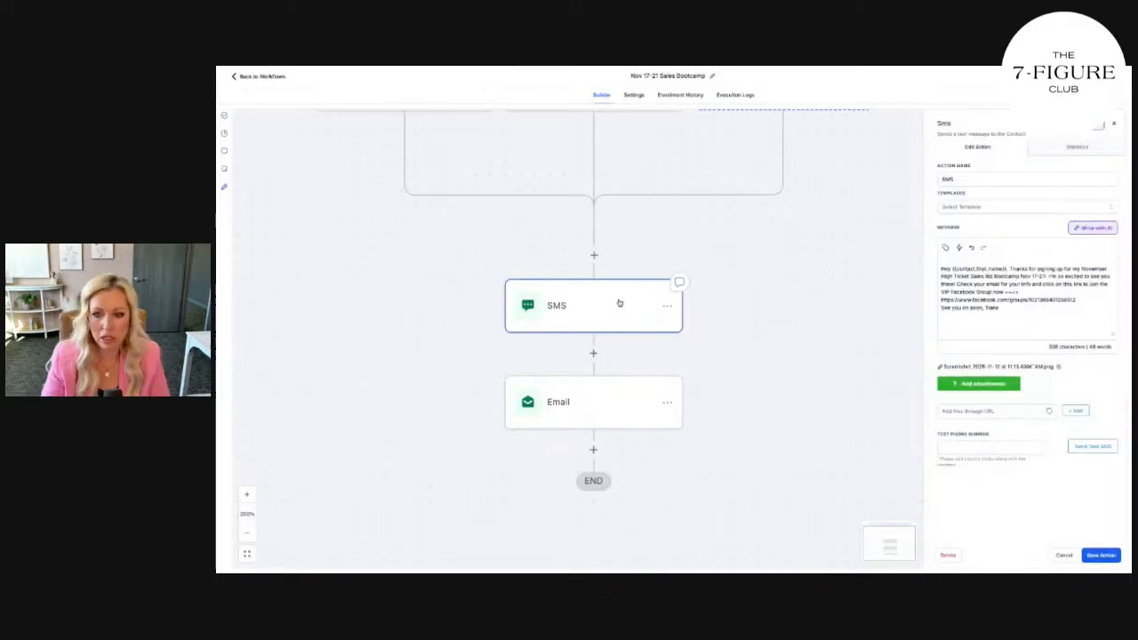
pyautogui.moveTo(997, 308); pyautogui.dragTo(1010, 268)
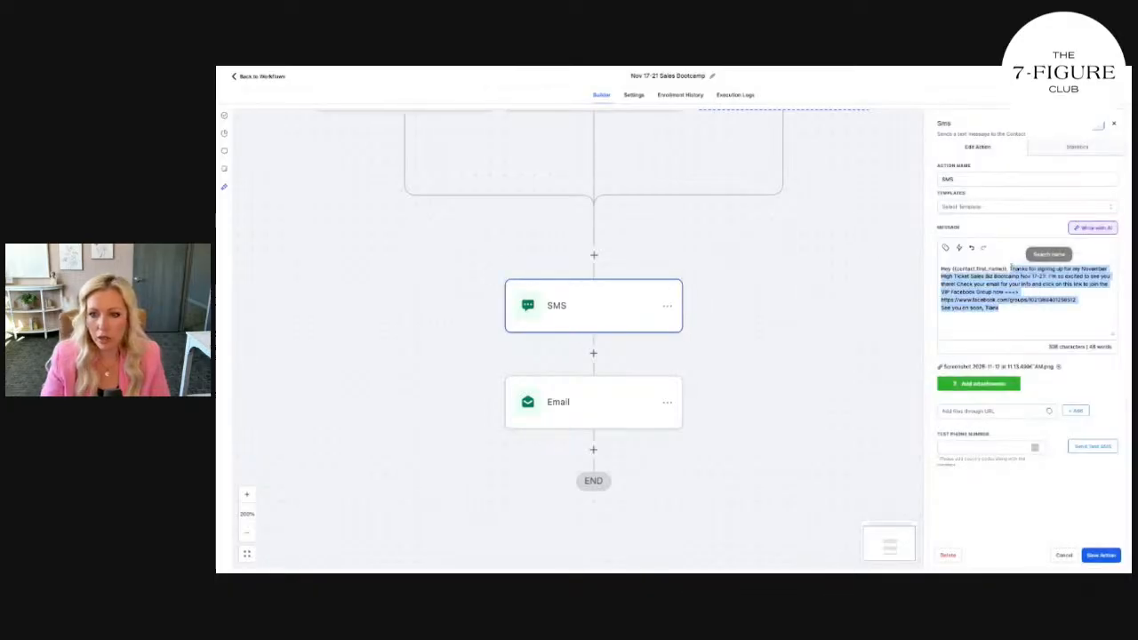
# Change 'Biz' to 'Sales' in the email subject and edit the webinar responder template
pyautogui.click(568, 402)
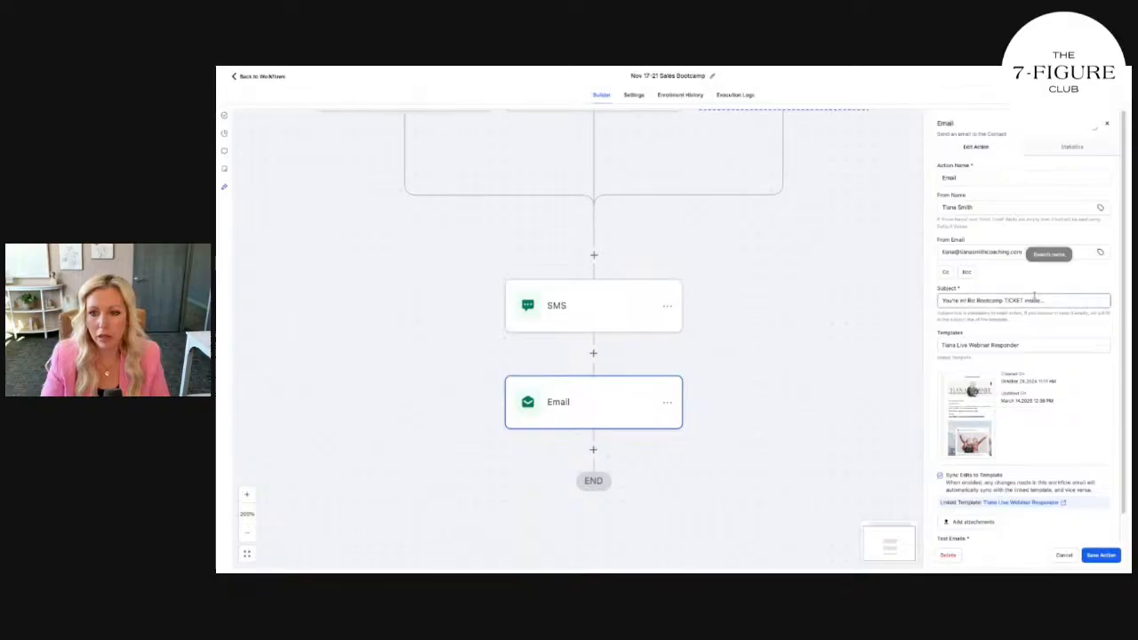
pyautogui.moveTo(1034, 299); pyautogui.dragTo(972, 302)
pyautogui.write('Sales')
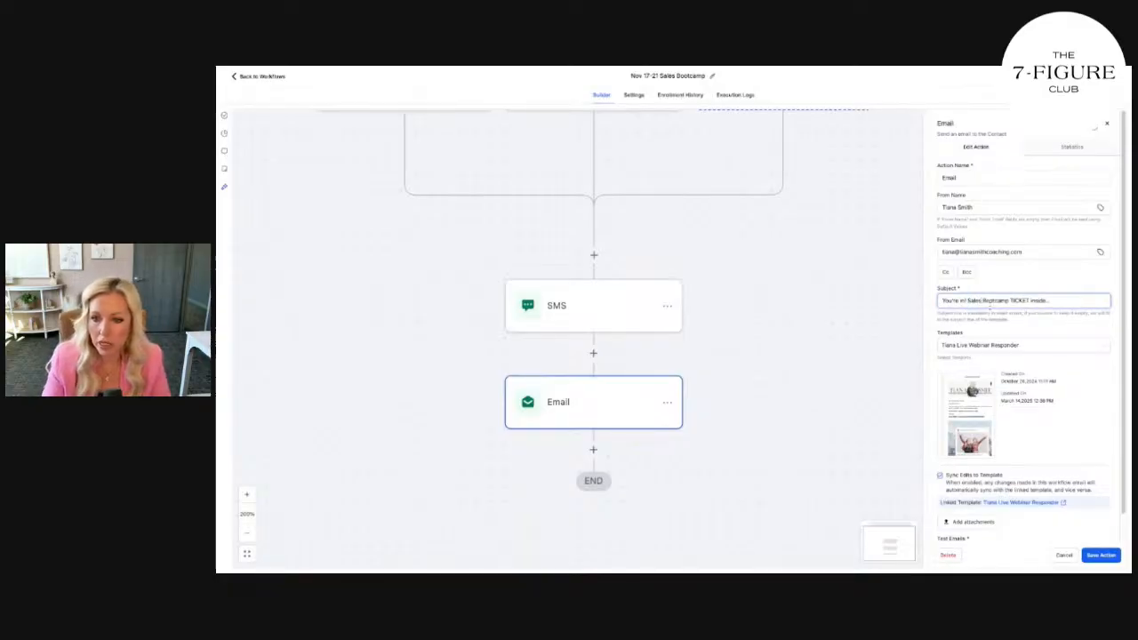
pyautogui.click(980, 402)
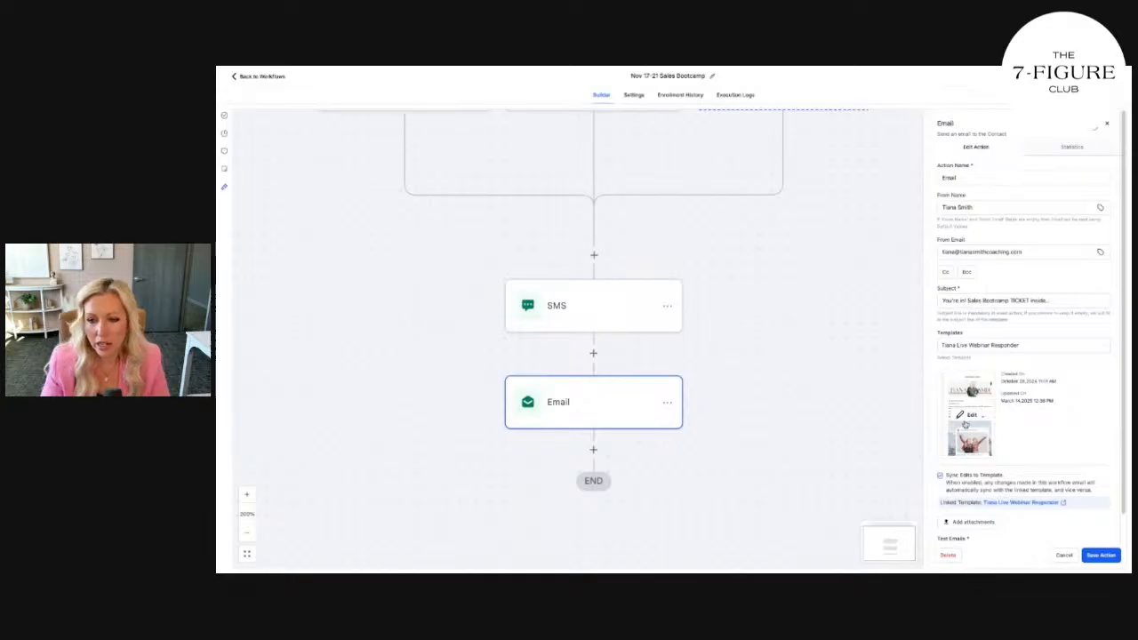
pyautogui.click(967, 418)
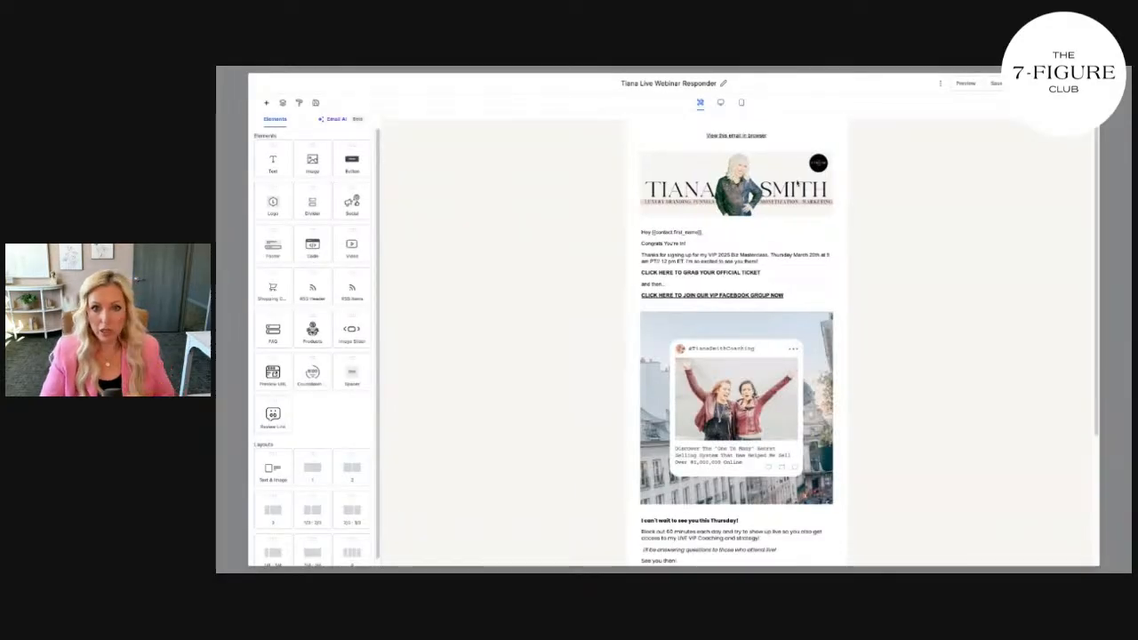
# Swap the email's header banner for the uploaded Black Friday Sales Nov 17-21 graphic from Media Storage
pyautogui.click(709, 179)
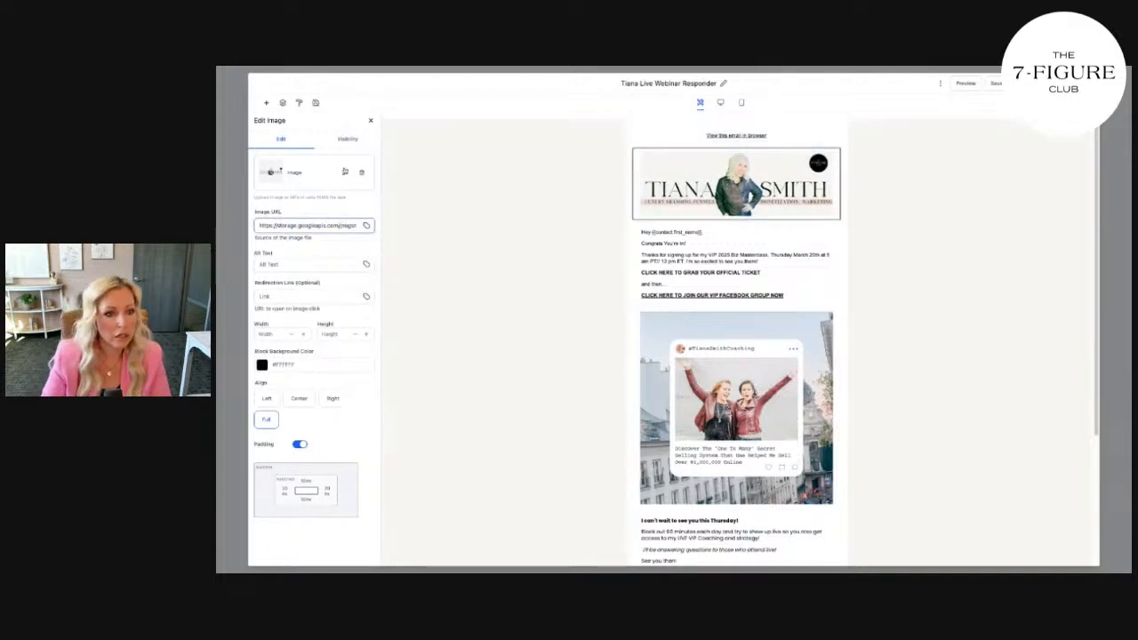
pyautogui.click(344, 171)
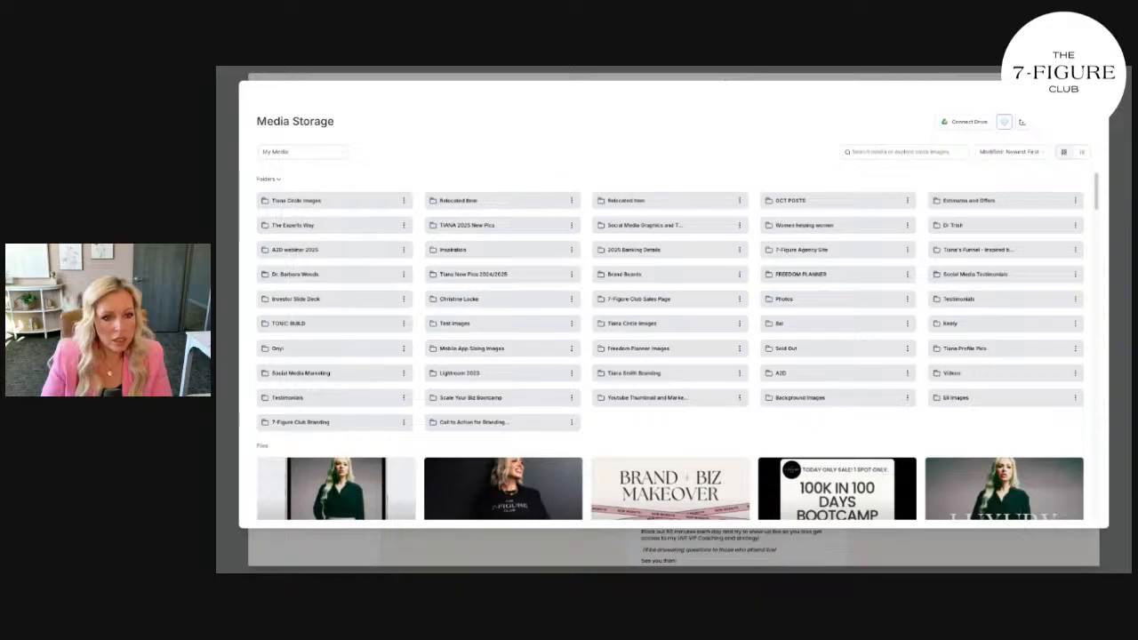
pyautogui.click(330, 250)
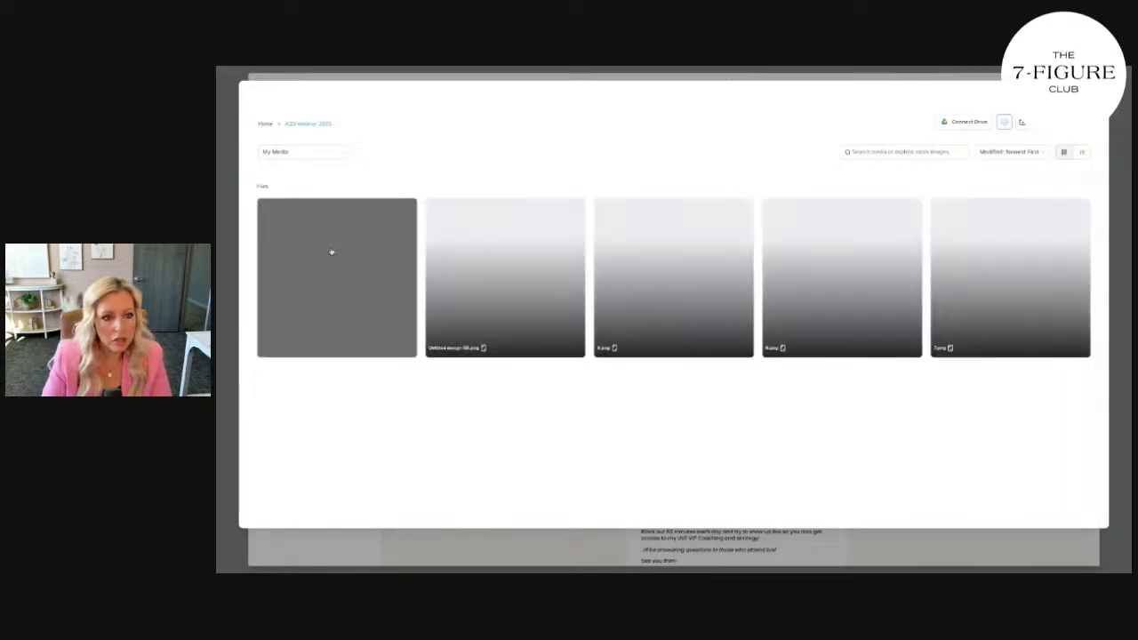
pyautogui.click(265, 124)
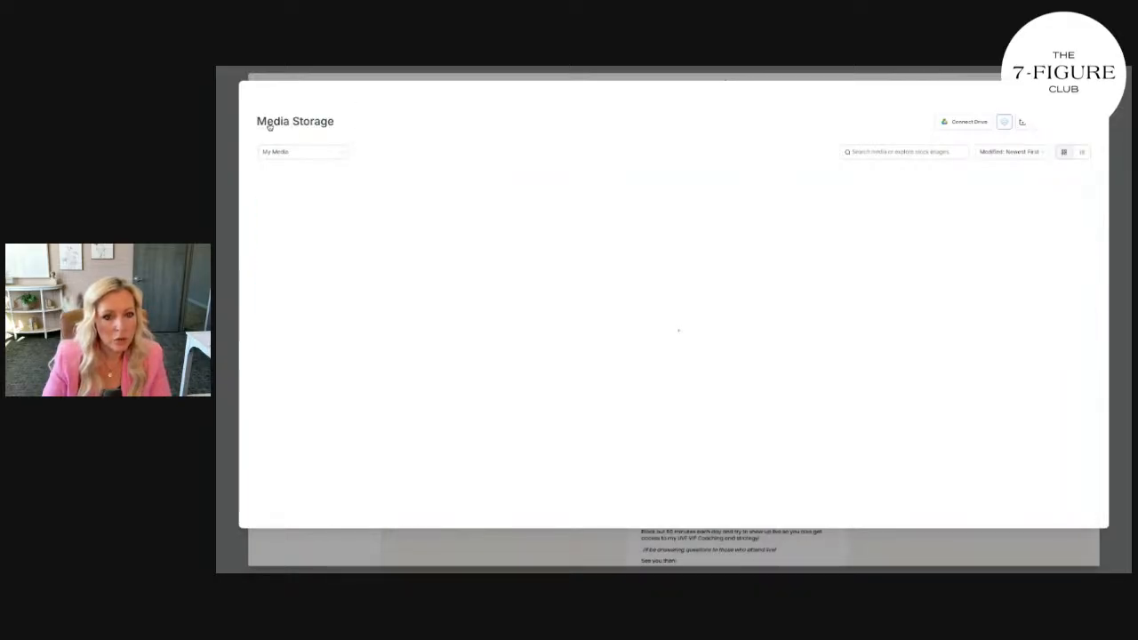
pyautogui.scroll(-3, 403, 322)
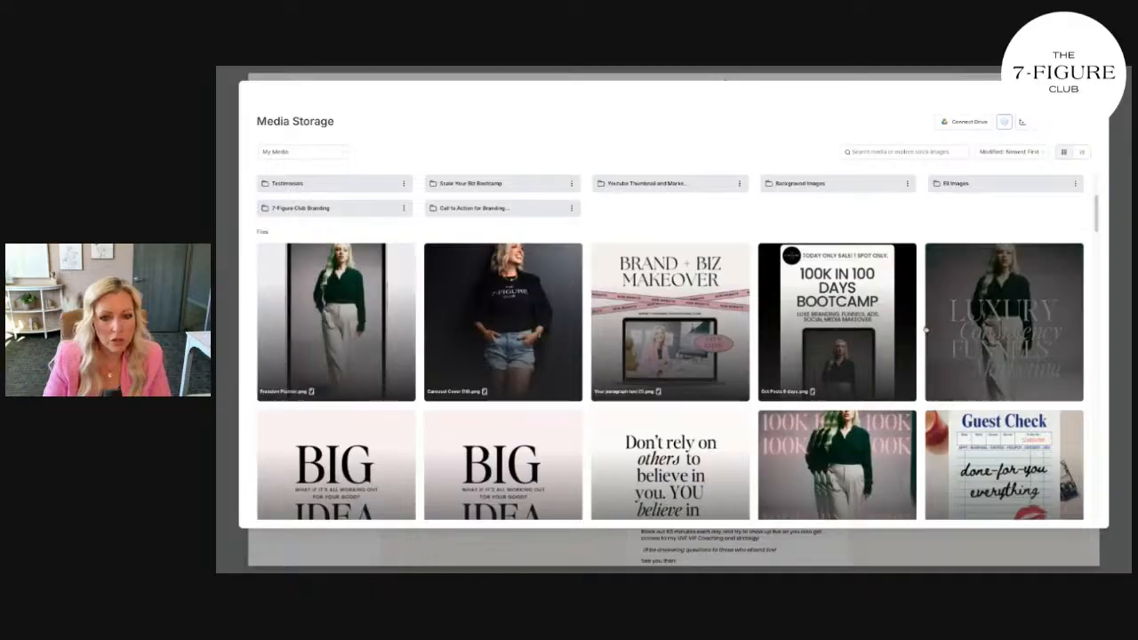
pyautogui.scroll(-5, 1038, 352)
pyautogui.scroll(-5, 1023, 348)
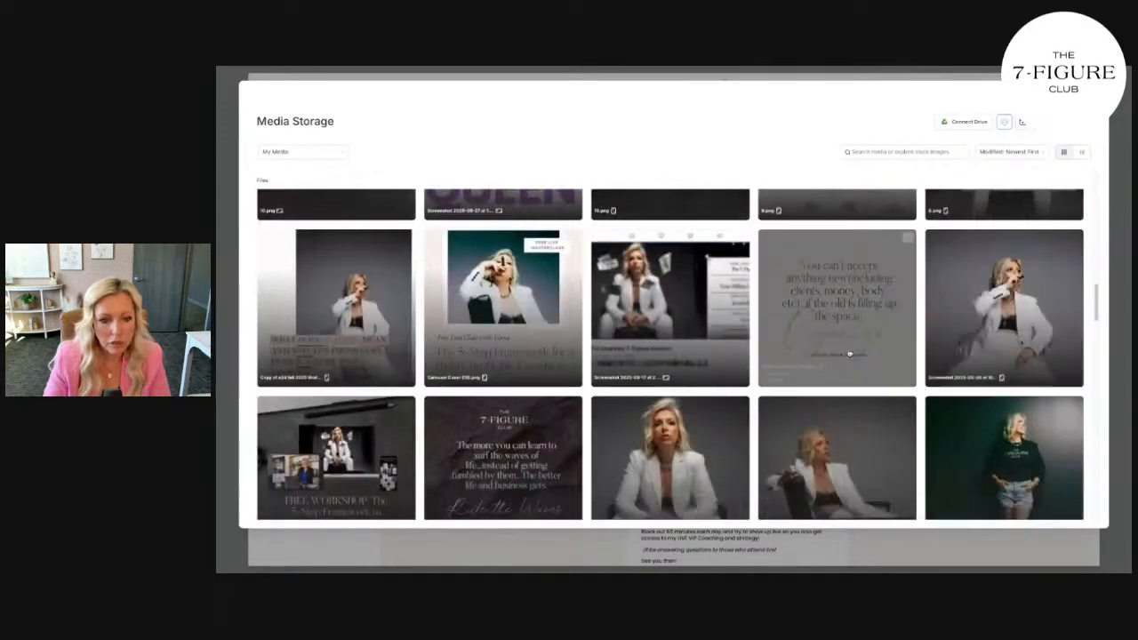
pyautogui.scroll(-2, 1007, 348)
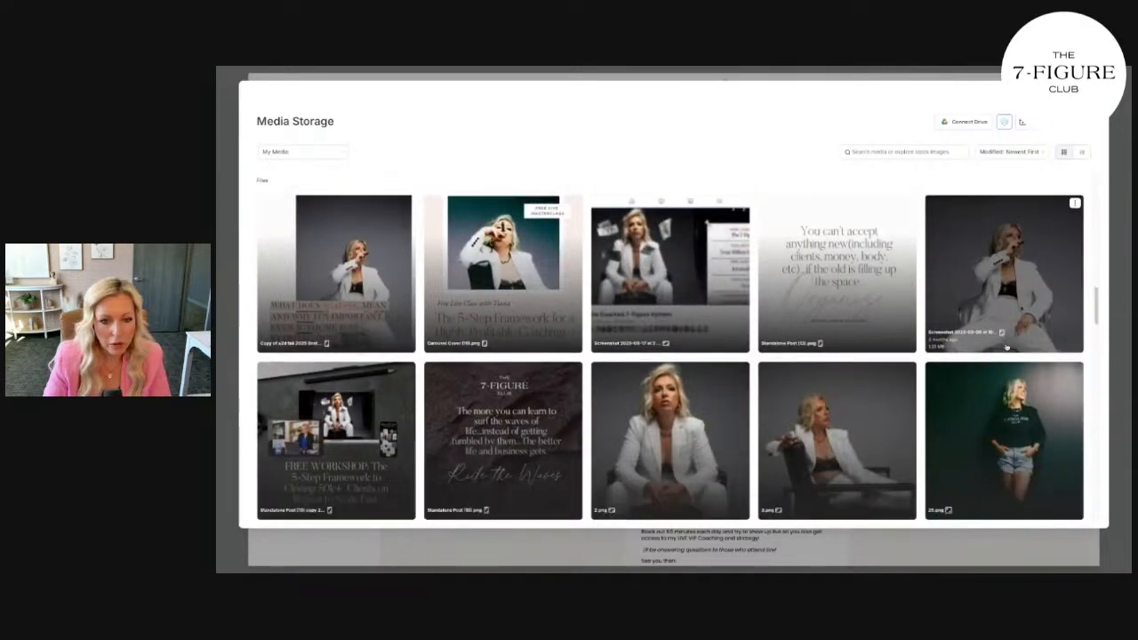
pyautogui.scroll(-4, 1006, 348)
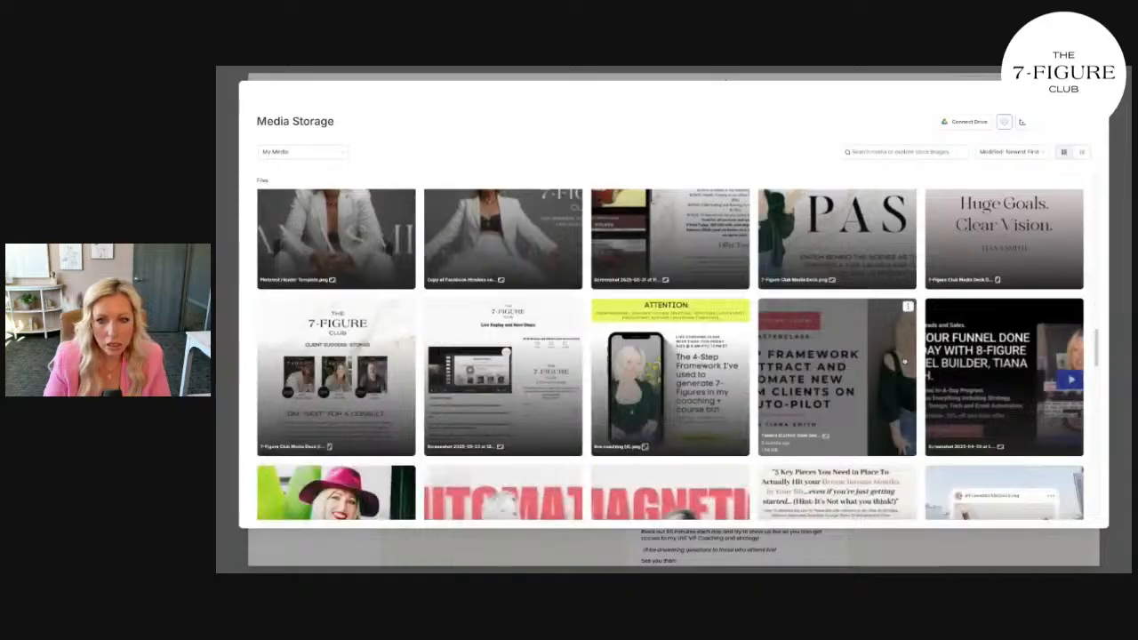
pyautogui.scroll(8, 905, 361)
pyautogui.scroll(10, 881, 361)
pyautogui.scroll(2, 686, 299)
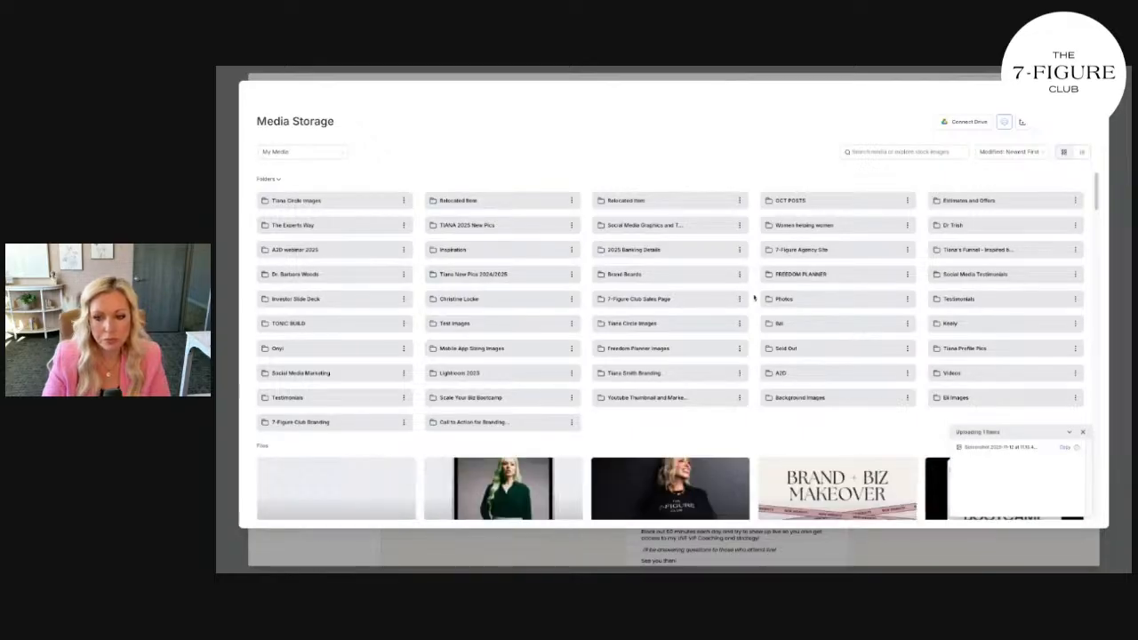
pyautogui.click(360, 488)
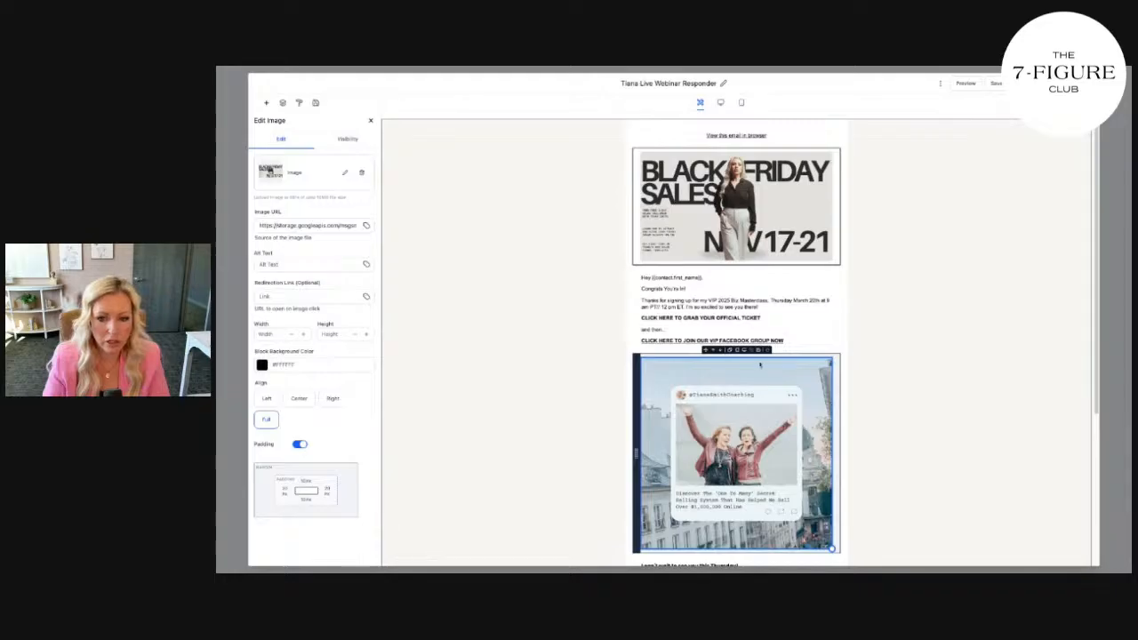
# Delete the social-post image and change the heading's 'Thursday!' to 'this week!'
pyautogui.click(769, 351)
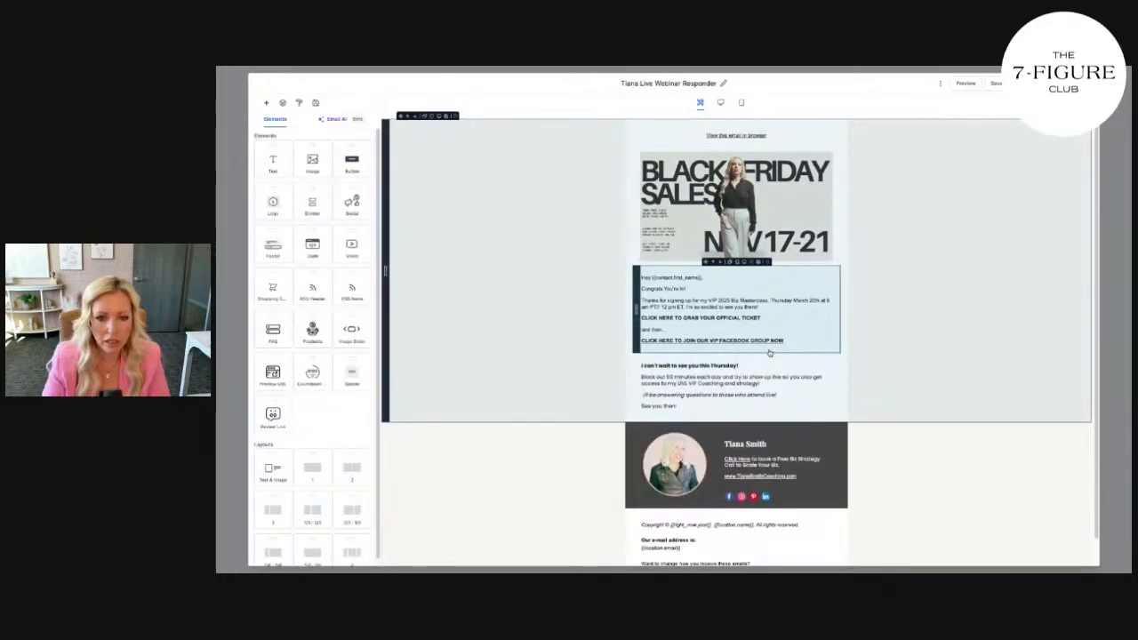
pyautogui.click(740, 365)
pyautogui.moveTo(740, 366); pyautogui.dragTo(701, 365)
pyautogui.write('his week')
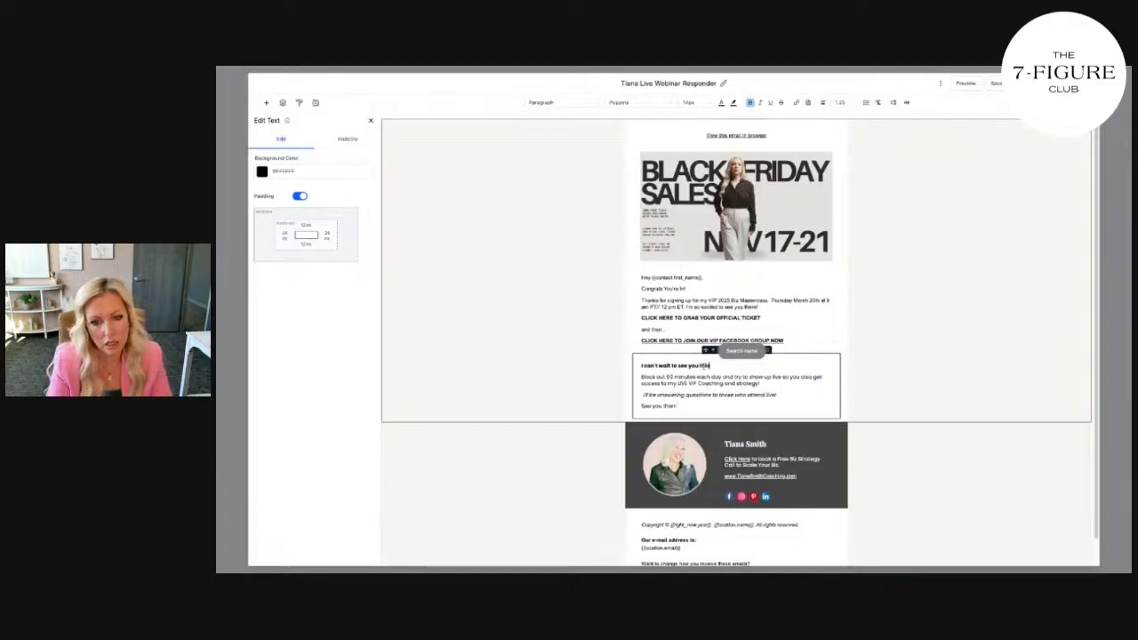
pyautogui.click(695, 377)
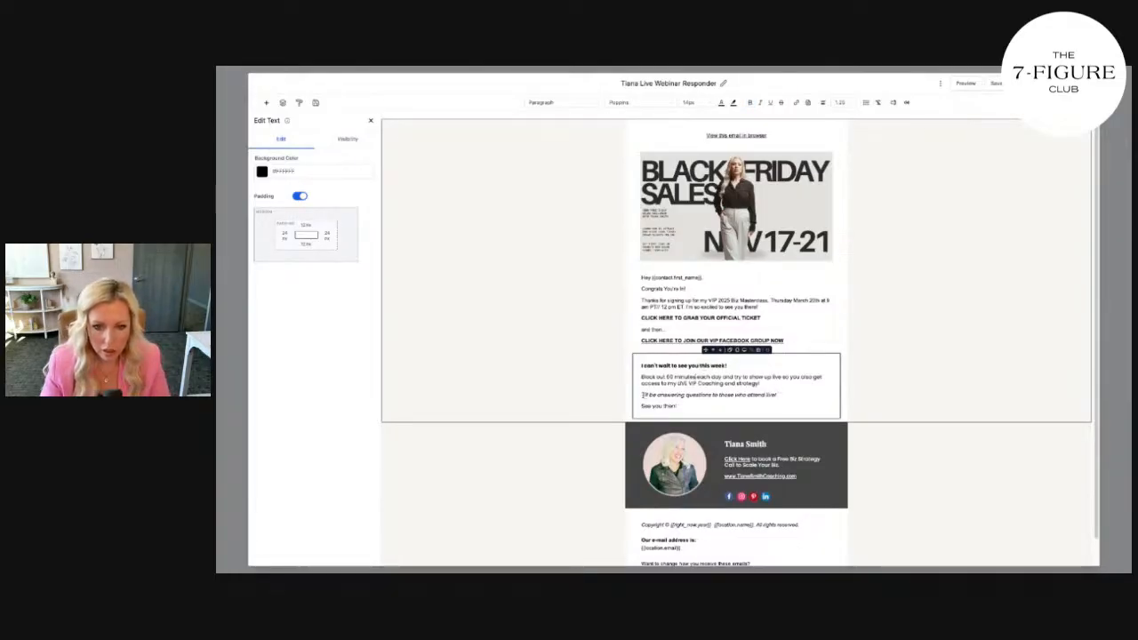
pyautogui.click(643, 394)
# Replace the signature headshot with a seated circular portrait from Media Storage
pyautogui.click(655, 466)
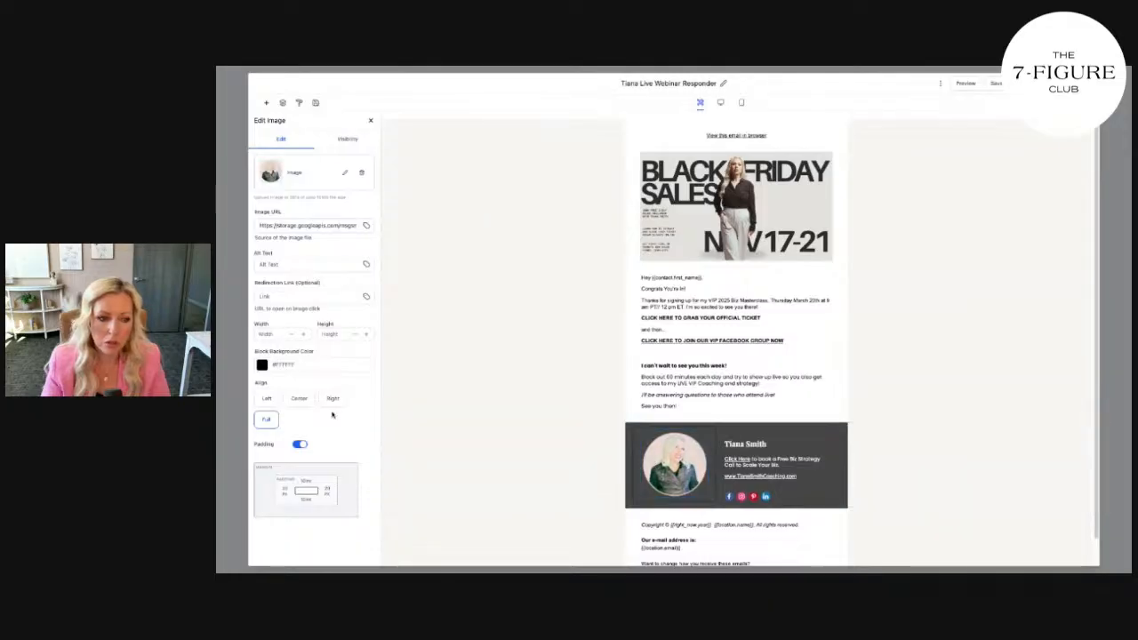
pyautogui.click(342, 175)
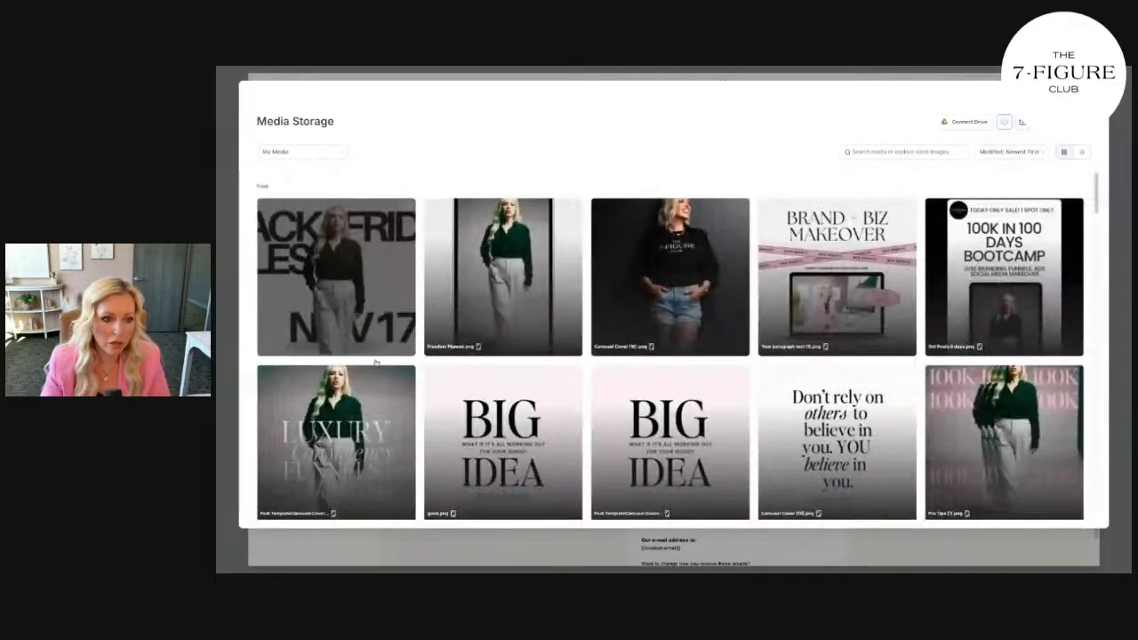
pyautogui.scroll(5, 392, 381)
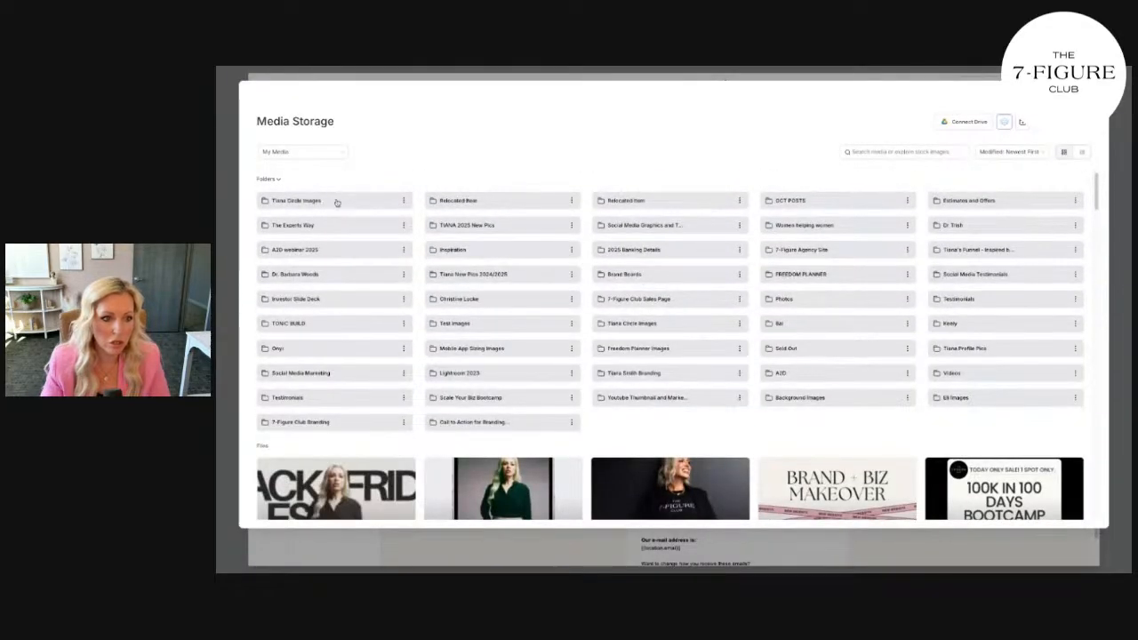
pyautogui.click(338, 199)
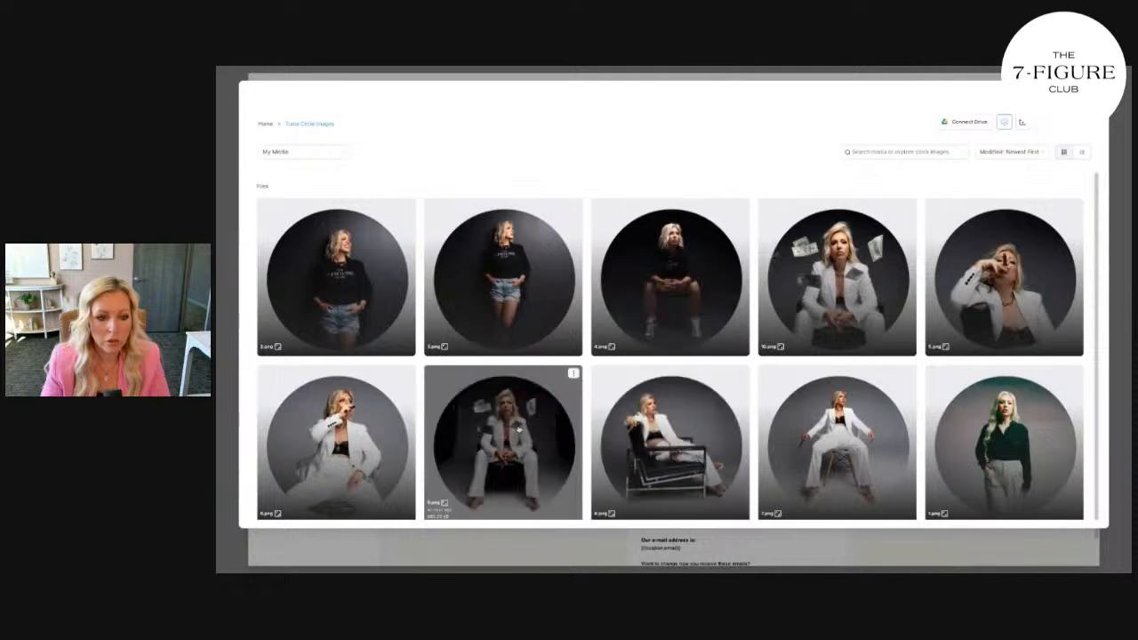
pyautogui.click(505, 391)
# Inspect the signature row's border colour options, leaving them unchanged
pyautogui.click(807, 455)
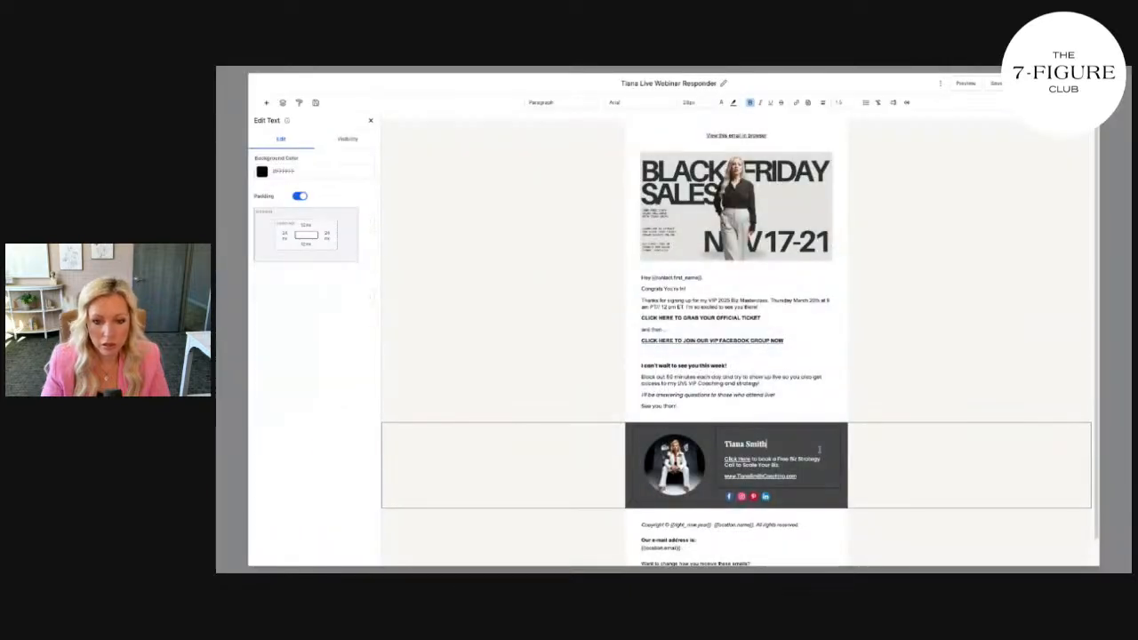
pyautogui.click(843, 499)
pyautogui.click(261, 338)
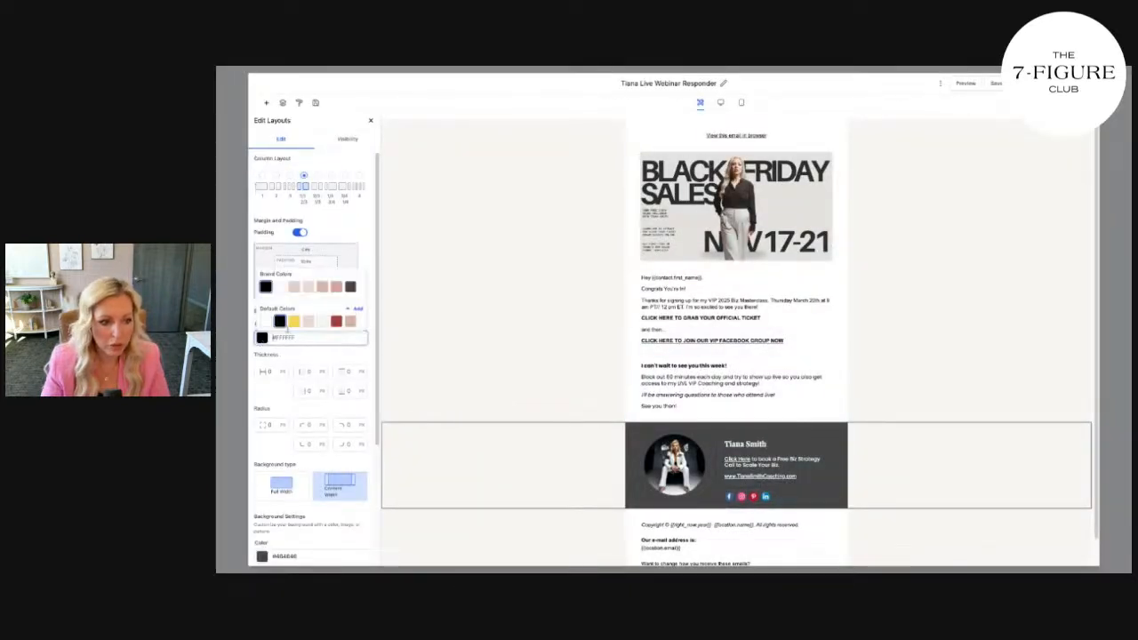
pyautogui.click(878, 419)
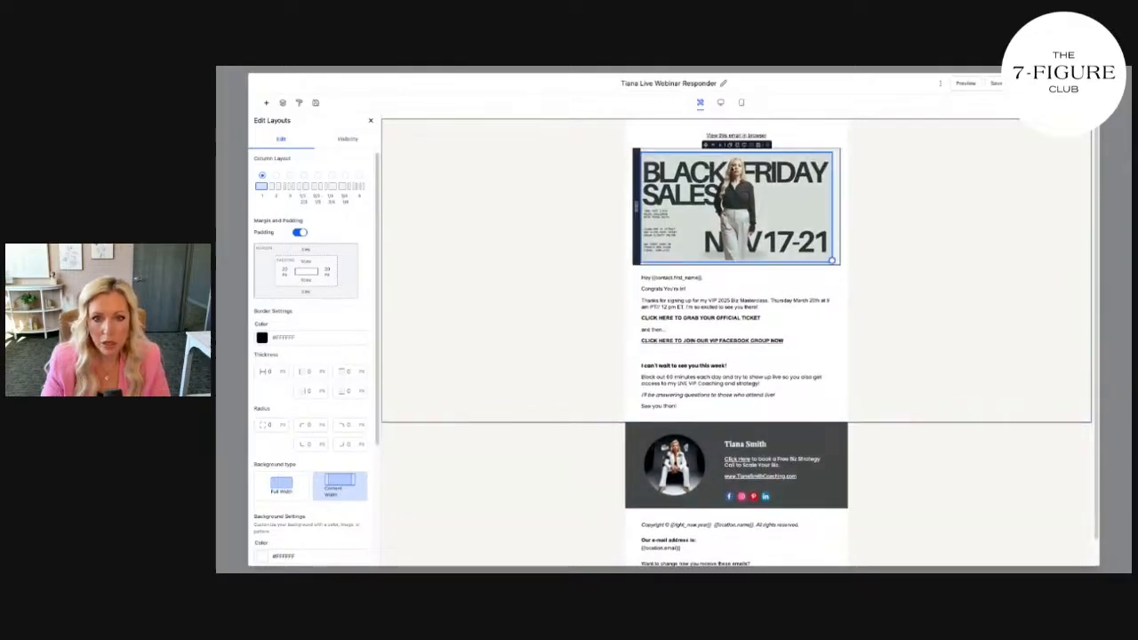
# Save the edited email as a new Challenge Email template with a custom name
pyautogui.click(1022, 104)
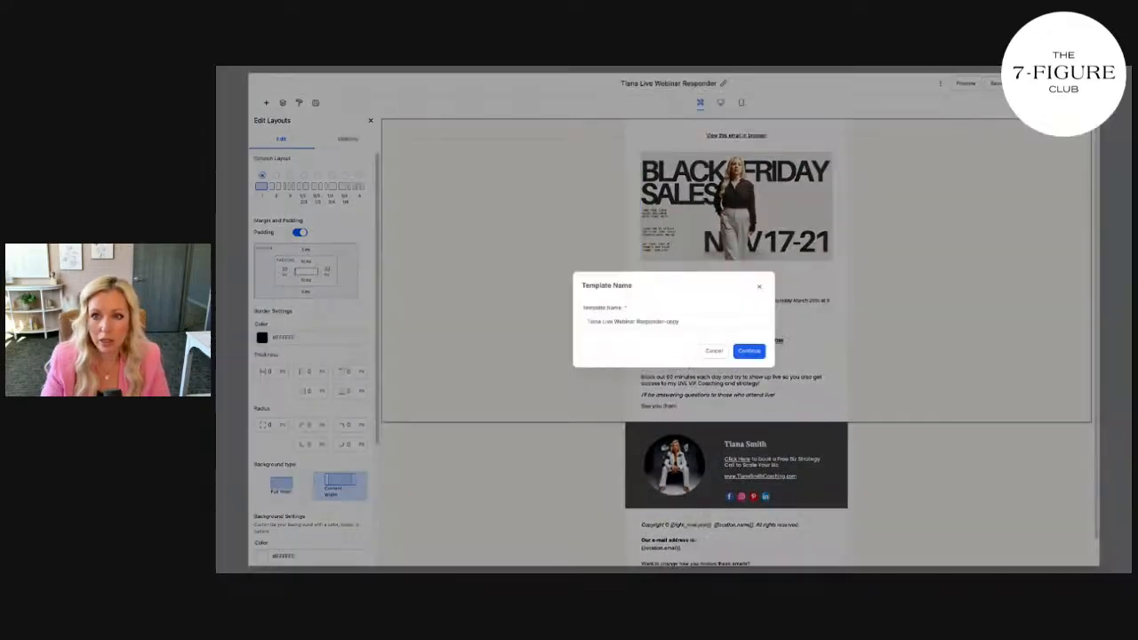
pyautogui.tripleClick(607, 322)
pyautogui.write('Tiana NEW!')
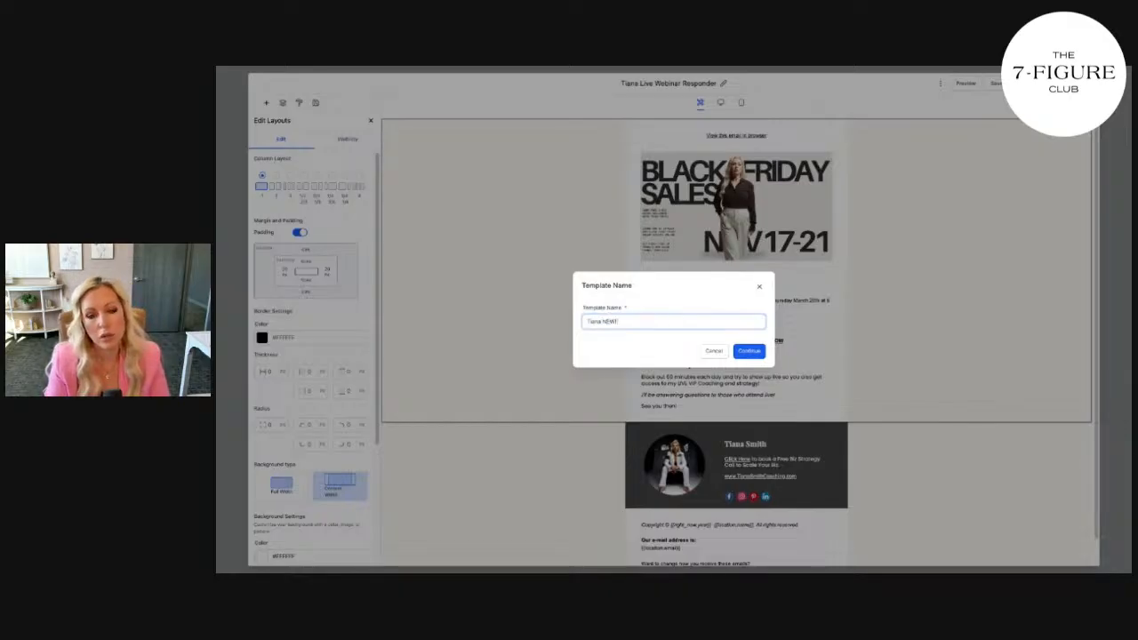
pyautogui.write(' Challenge Ema')
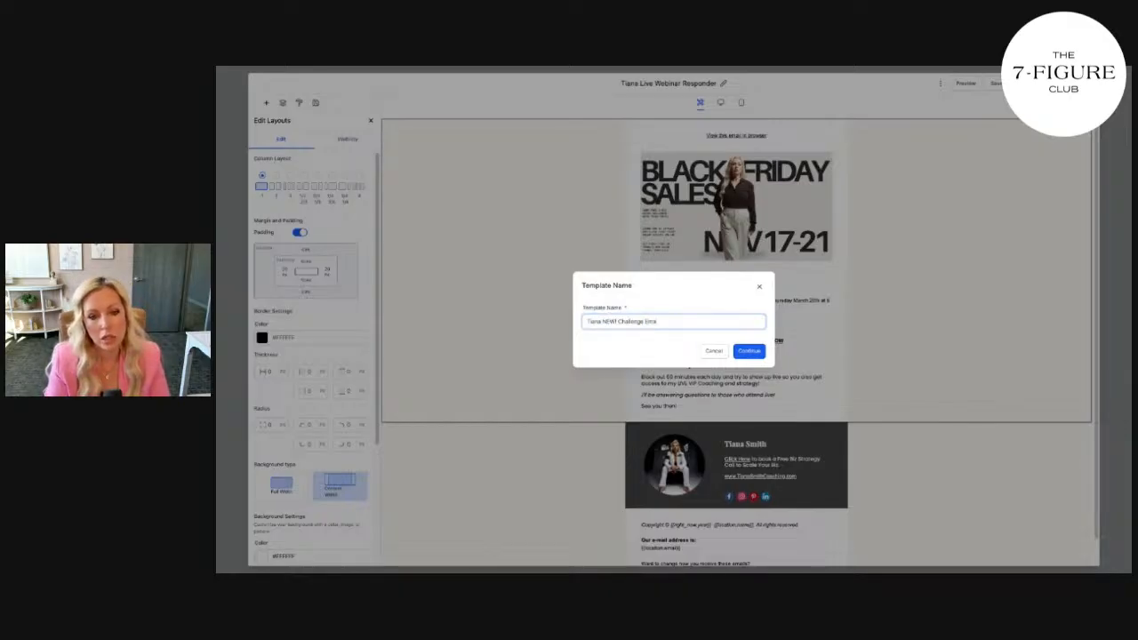
pyautogui.write('il Template')
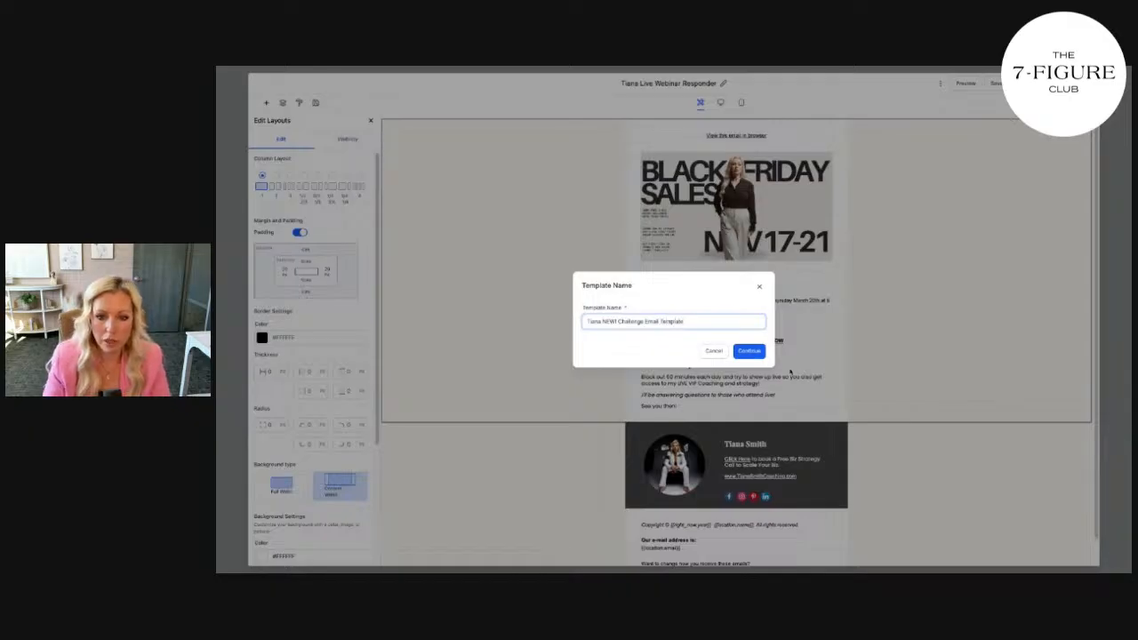
pyautogui.click(749, 350)
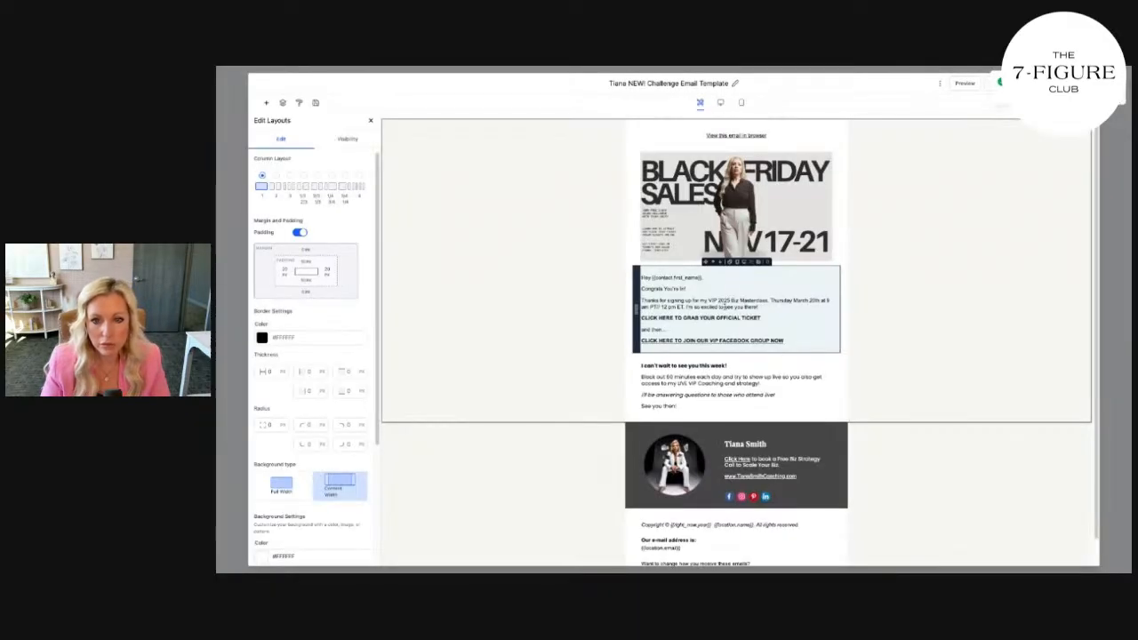
# Paste the bootcamp sign-up text into the welcome block and remove the check-your-email phrase
pyautogui.click(688, 299)
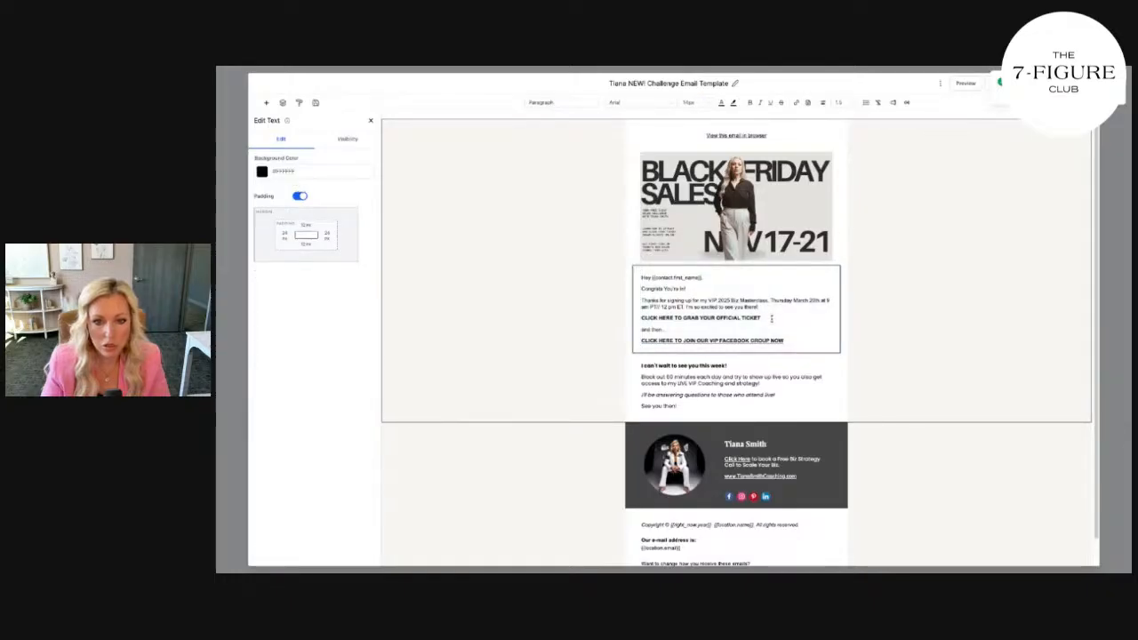
pyautogui.moveTo(636, 301); pyautogui.dragTo(811, 344)
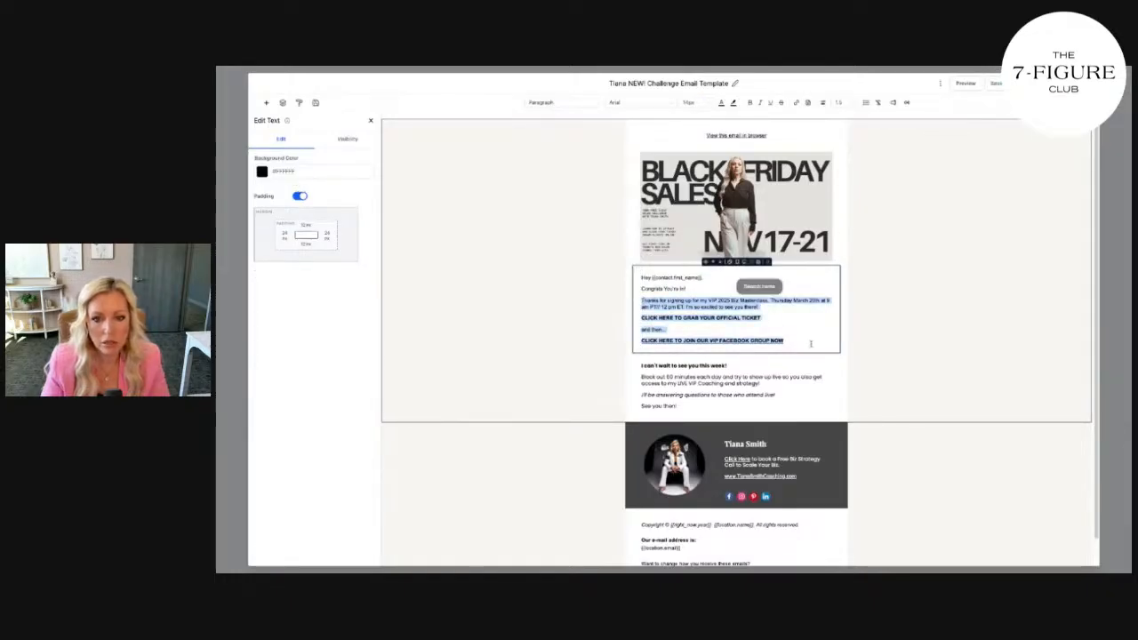
pyautogui.hotkey('ctrl', 'v')
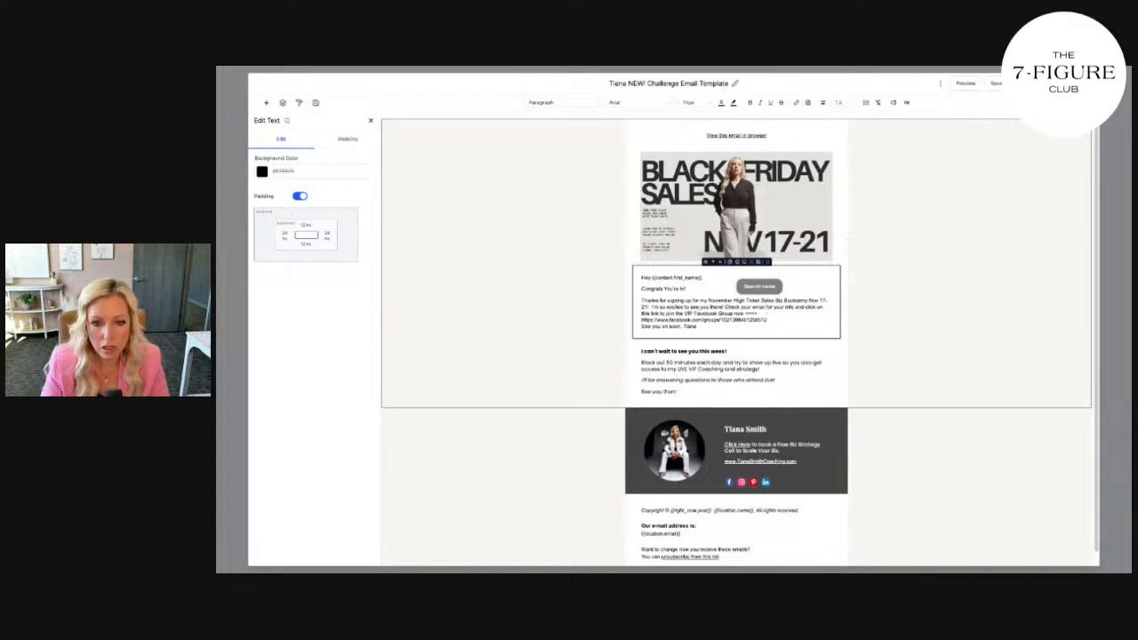
pyautogui.click(726, 306)
pyautogui.press('Return')
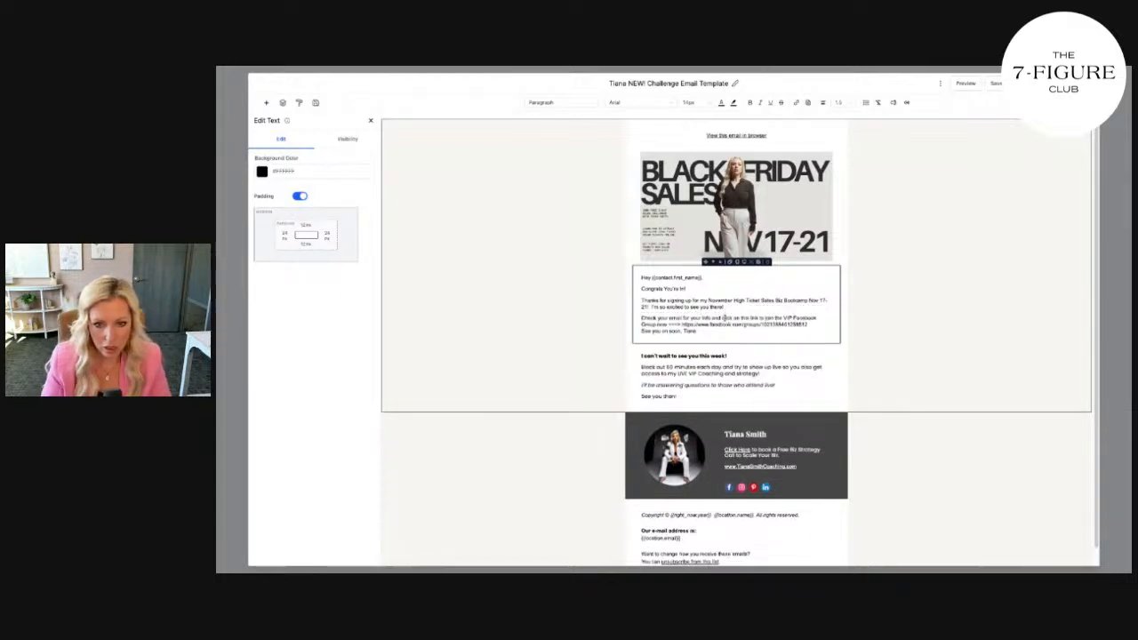
pyautogui.moveTo(725, 318); pyautogui.dragTo(642, 316)
pyautogui.press('BackSpace')
pyautogui.write('C')
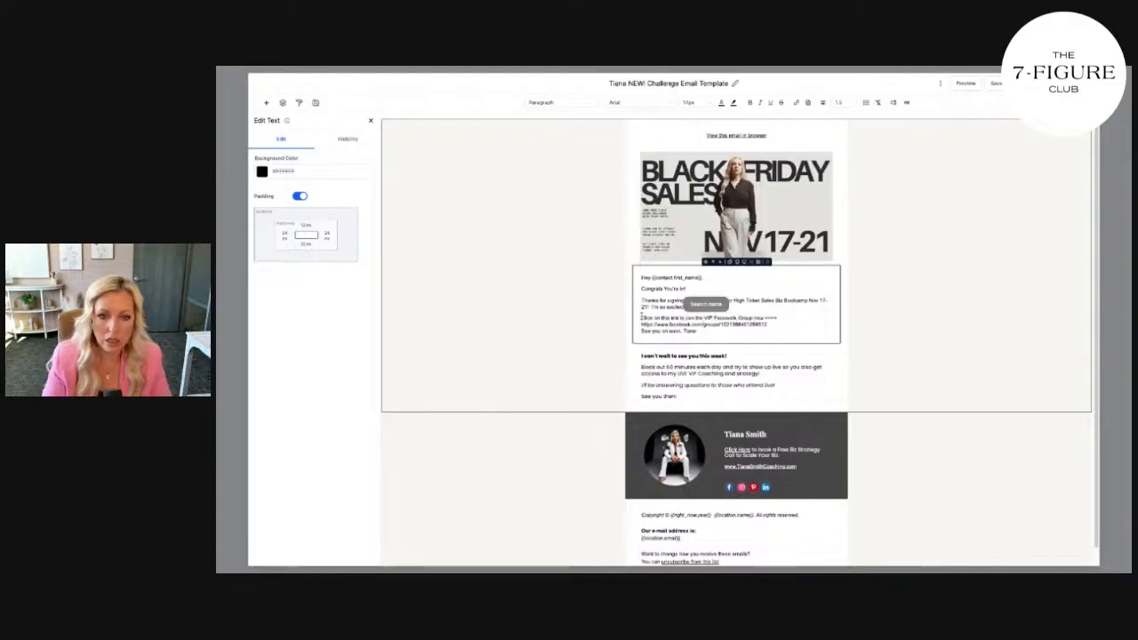
# Add a blank line after the Facebook group link and delete the old sign-off line
pyautogui.click(779, 324)
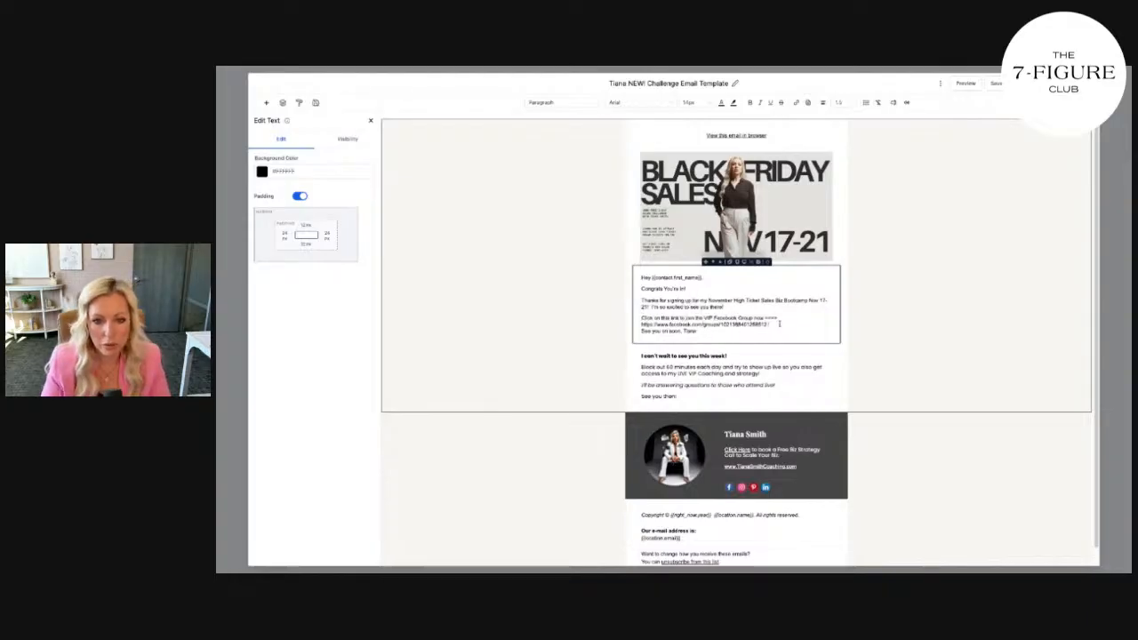
pyautogui.press('Return')
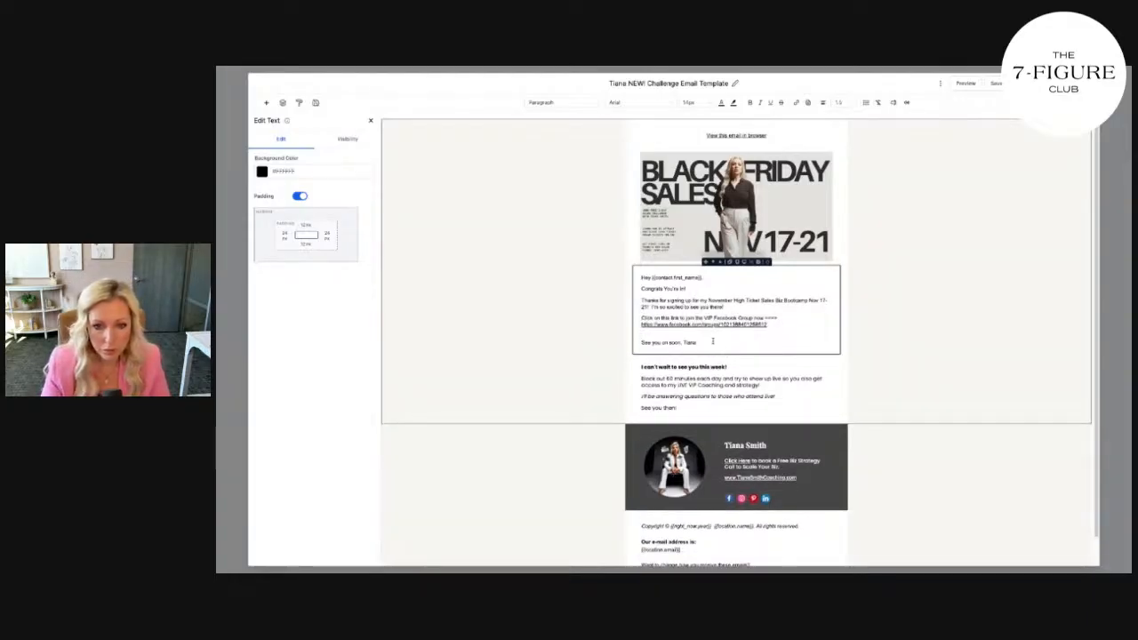
pyautogui.moveTo(725, 354); pyautogui.dragTo(635, 338)
pyautogui.press('BackSpace')
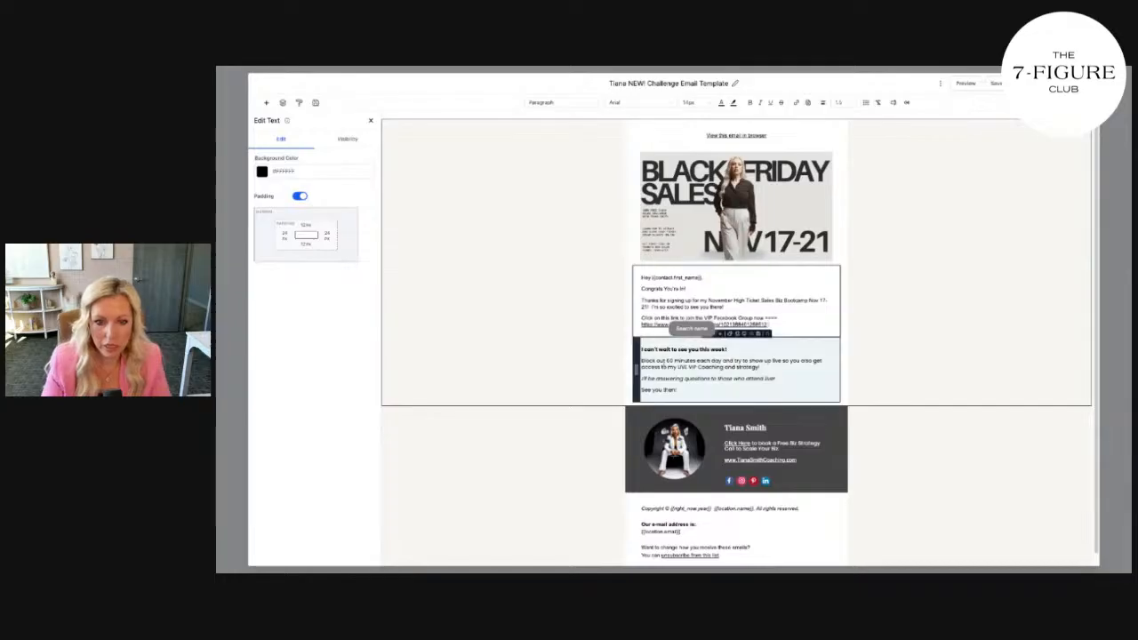
pyautogui.click(701, 359)
pyautogui.click(776, 326)
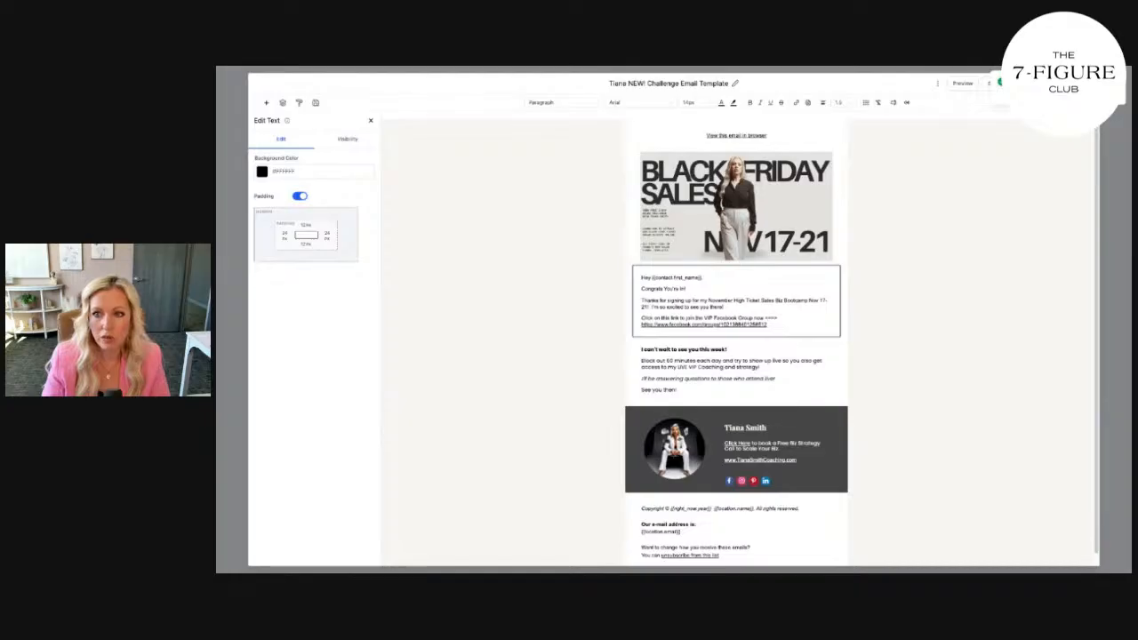
# Preview the email at tablet width and follow its VIP Facebook group link
pyautogui.click(962, 83)
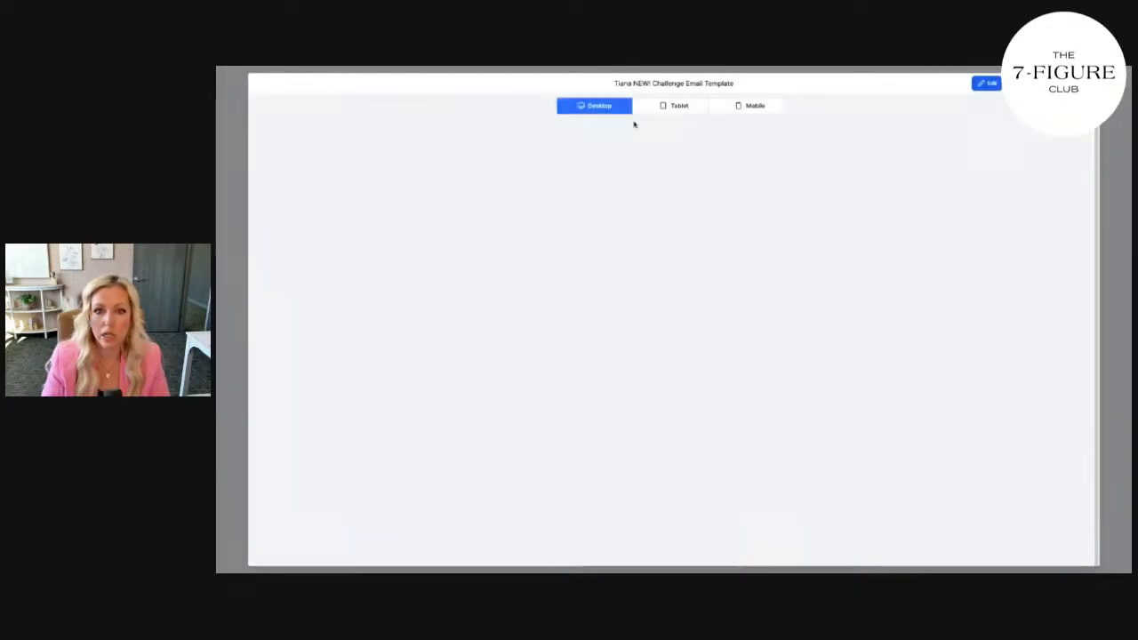
pyautogui.click(682, 106)
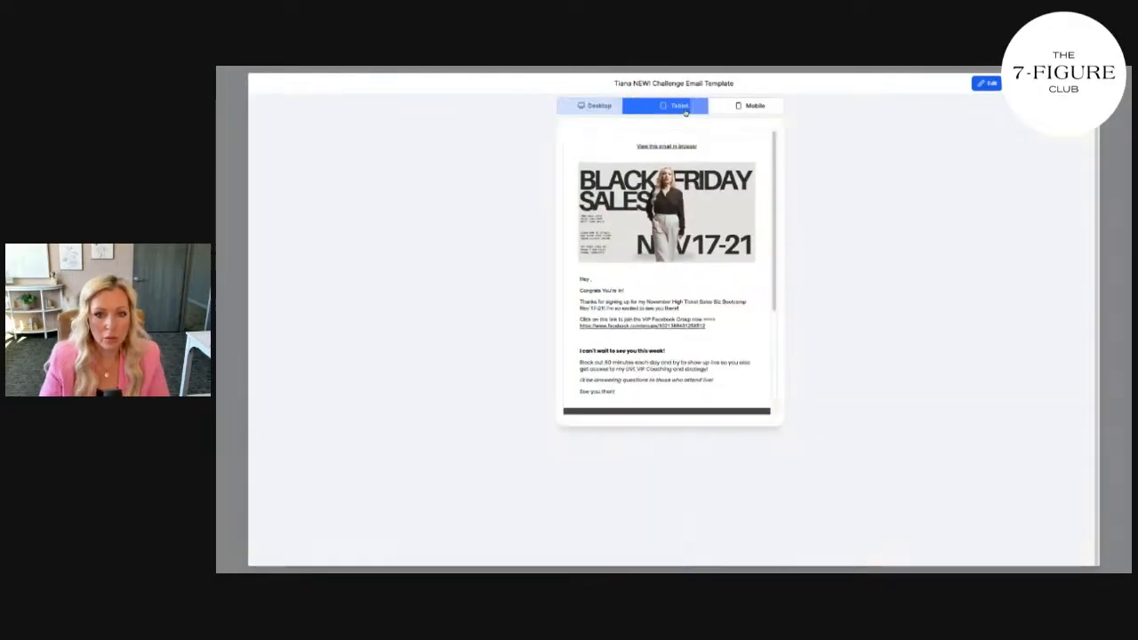
pyautogui.scroll(-3, 681, 222)
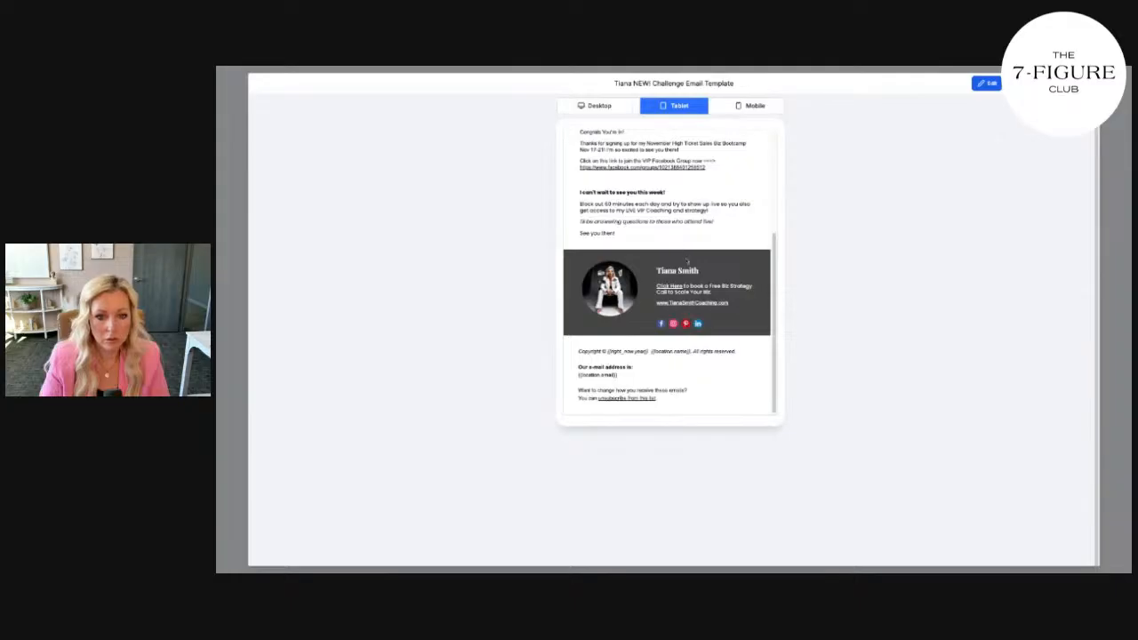
pyautogui.scroll(4, 748, 278)
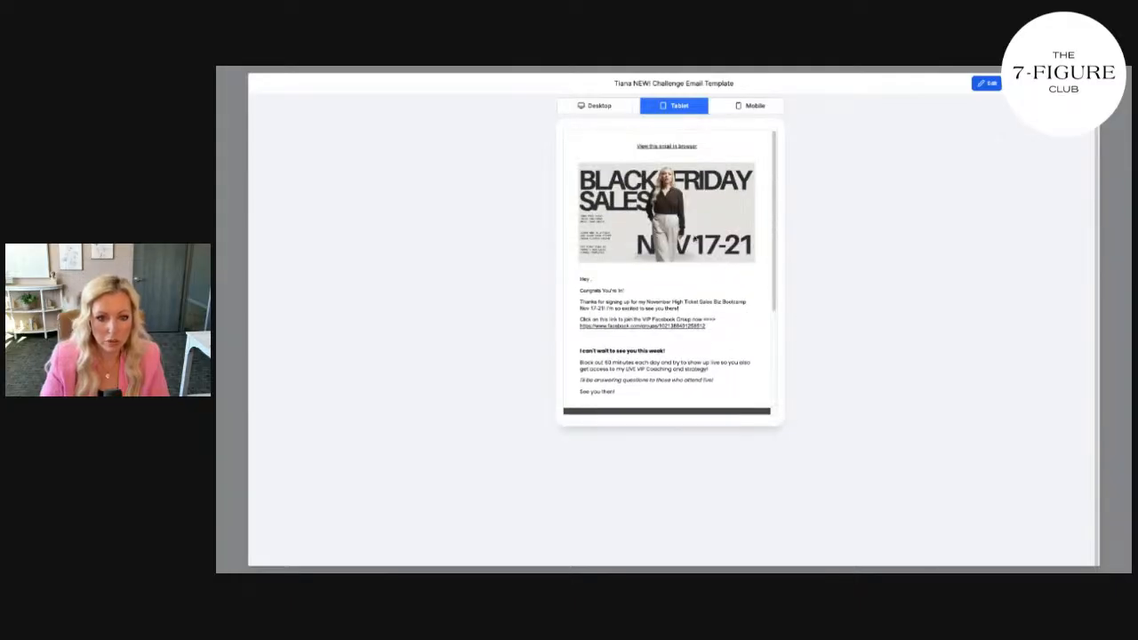
pyautogui.click(641, 327)
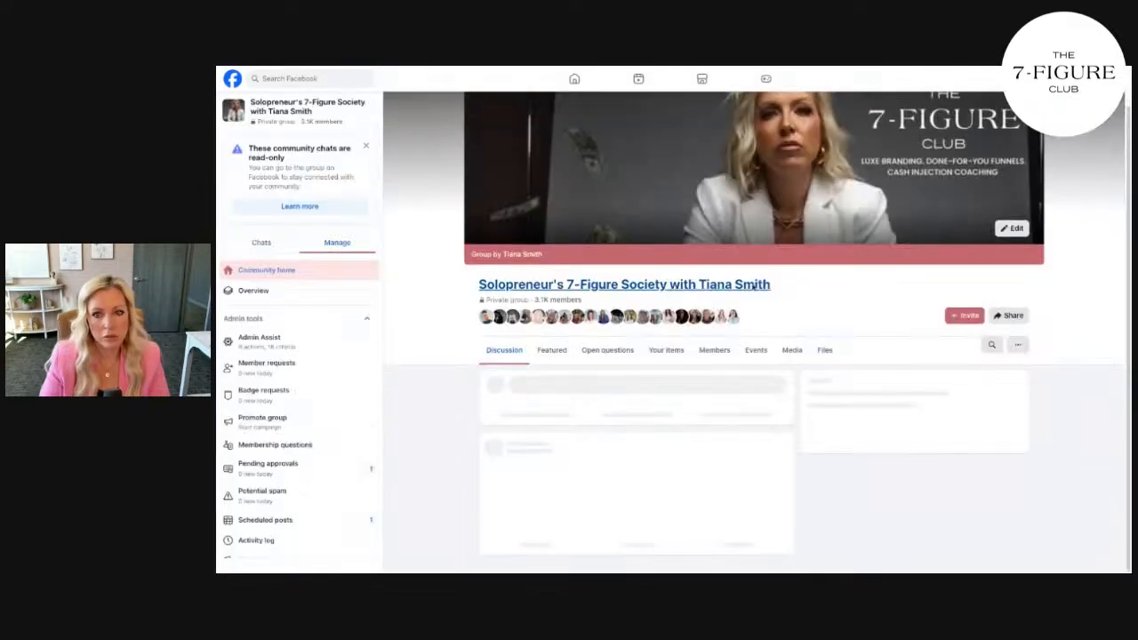
# Upload the Black Friday Sales banner as the Facebook group's new cover photo
pyautogui.click(1014, 269)
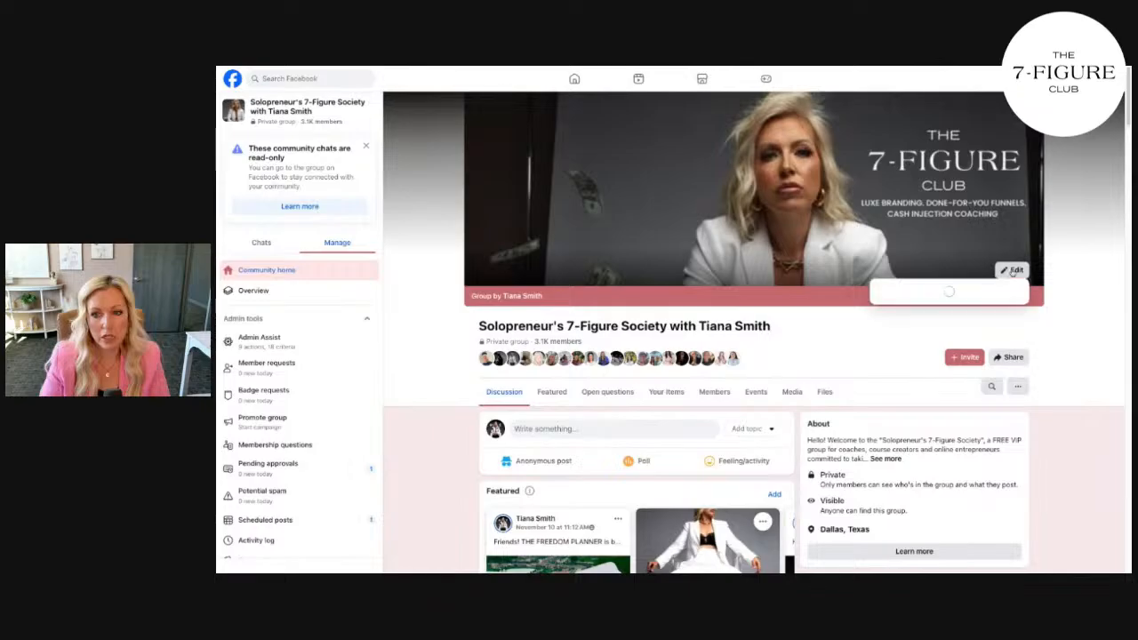
pyautogui.click(946, 341)
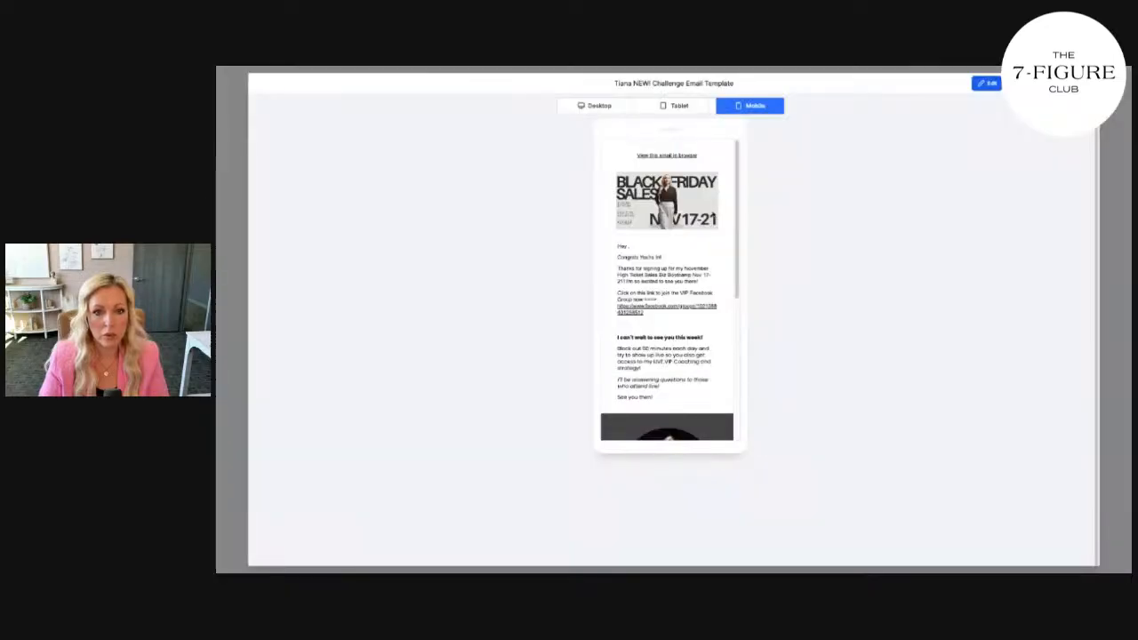
pyautogui.scroll(-10, 710, 225)
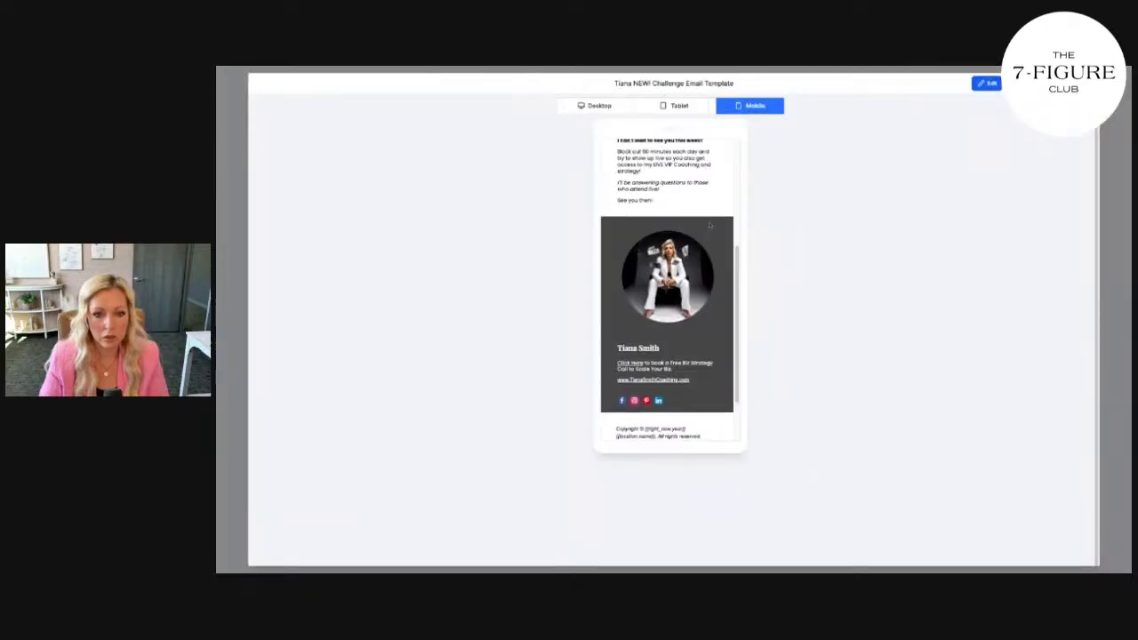
# View the preview at desktop width, enable Sync Edits to Template, and save the Email action
pyautogui.scroll(10, 710, 226)
pyautogui.click(594, 105)
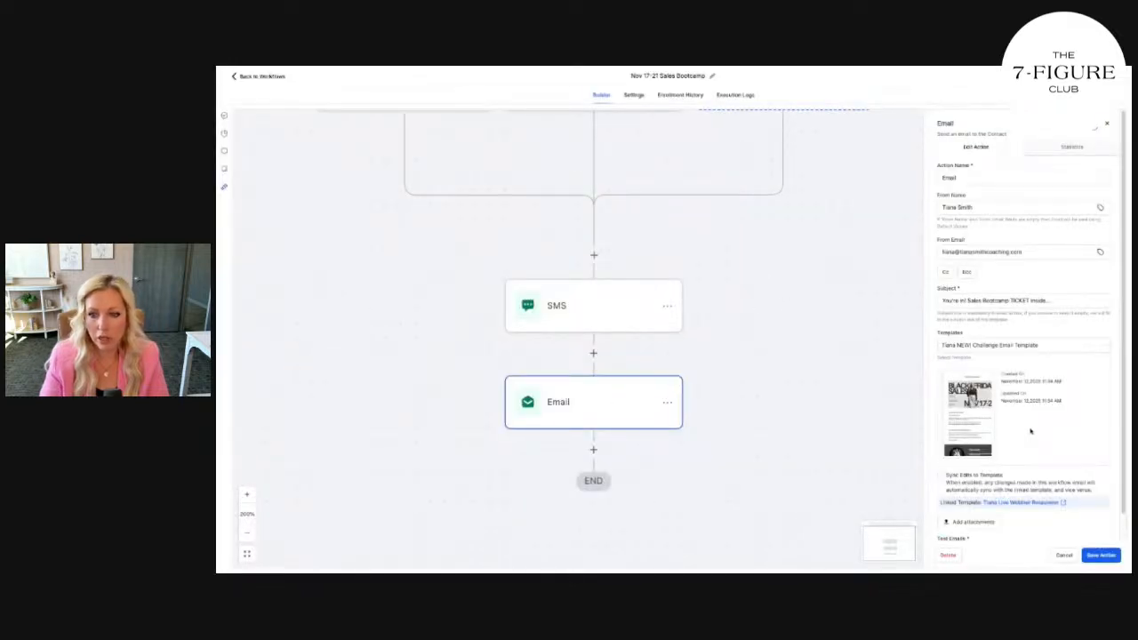
pyautogui.scroll(-1, 1031, 431)
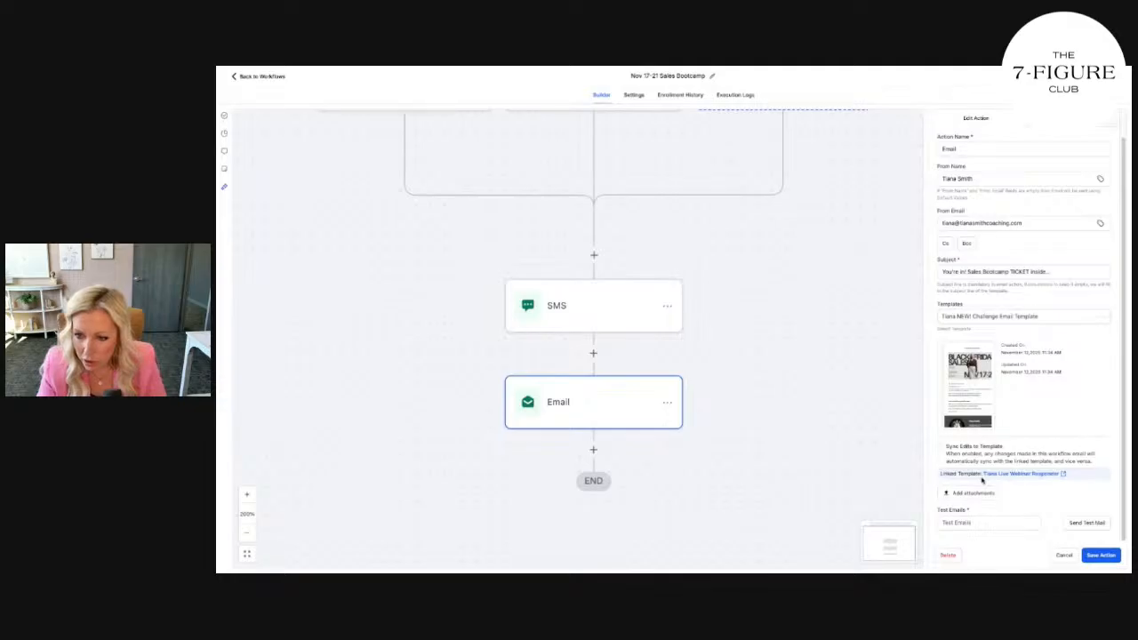
pyautogui.click(967, 452)
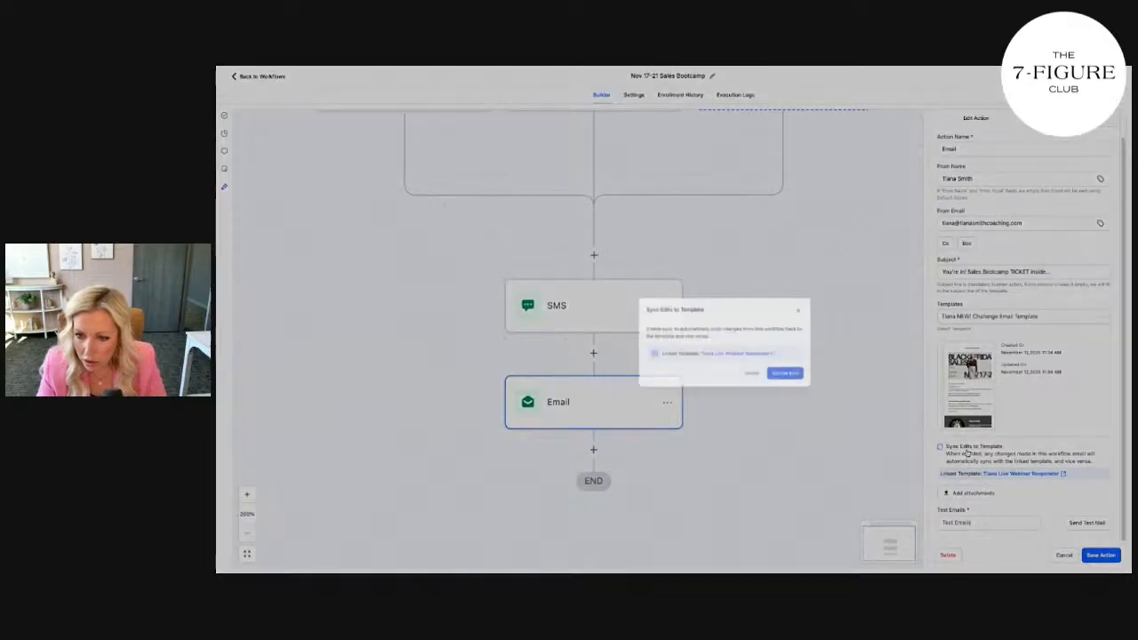
pyautogui.click(746, 357)
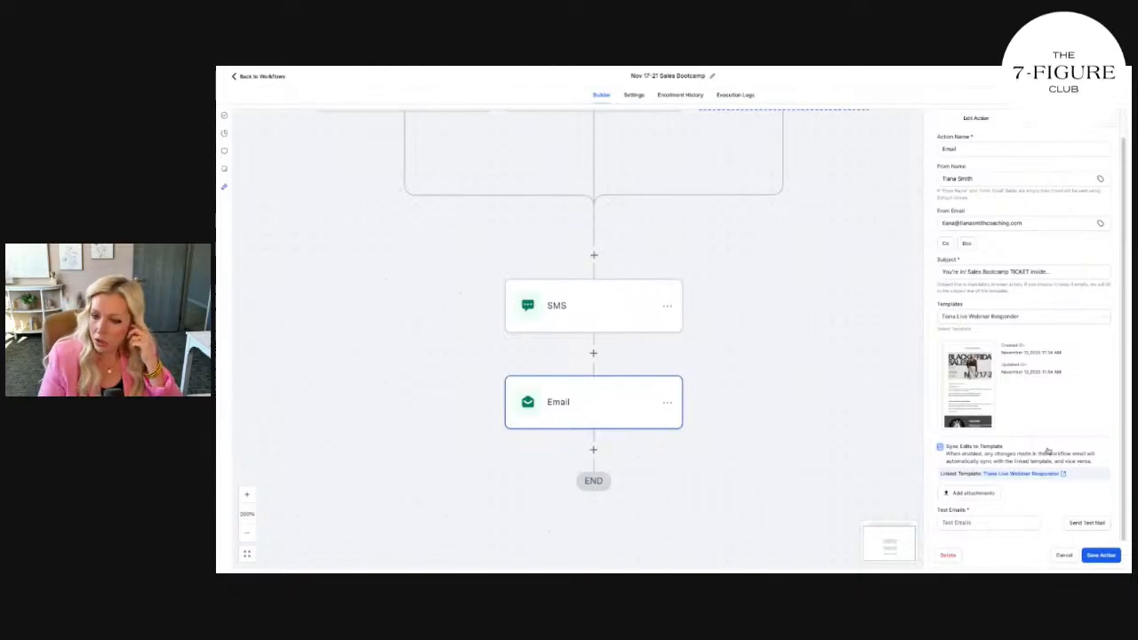
pyautogui.click(1109, 556)
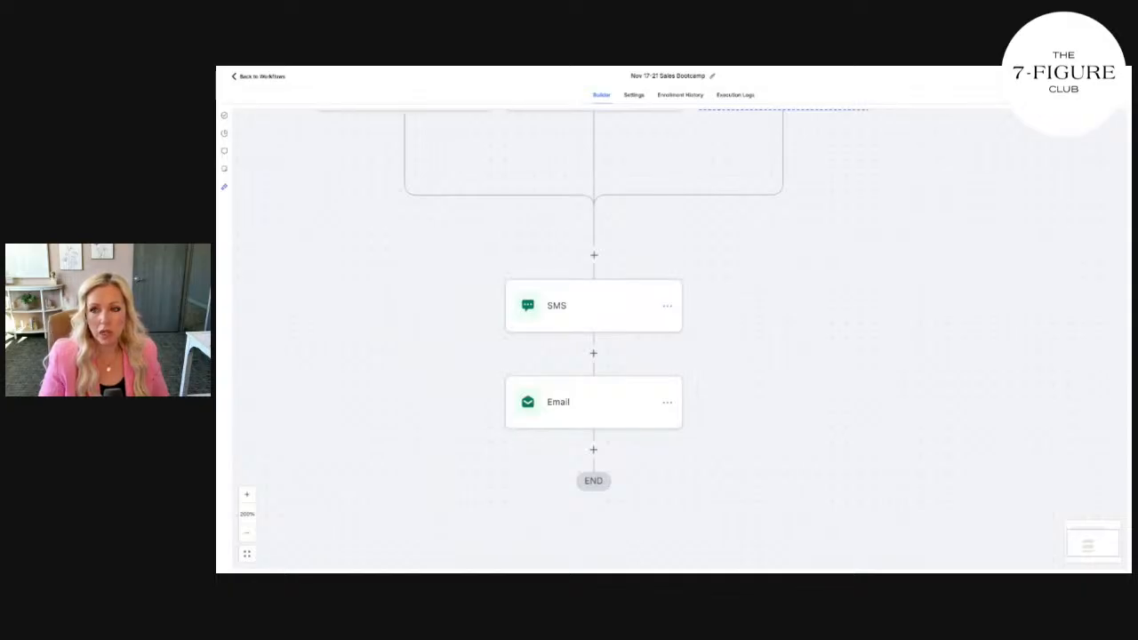
# Check the Form Submitted trigger's form filter, then add a new step below Email
pyautogui.scroll(2, 688, 277)
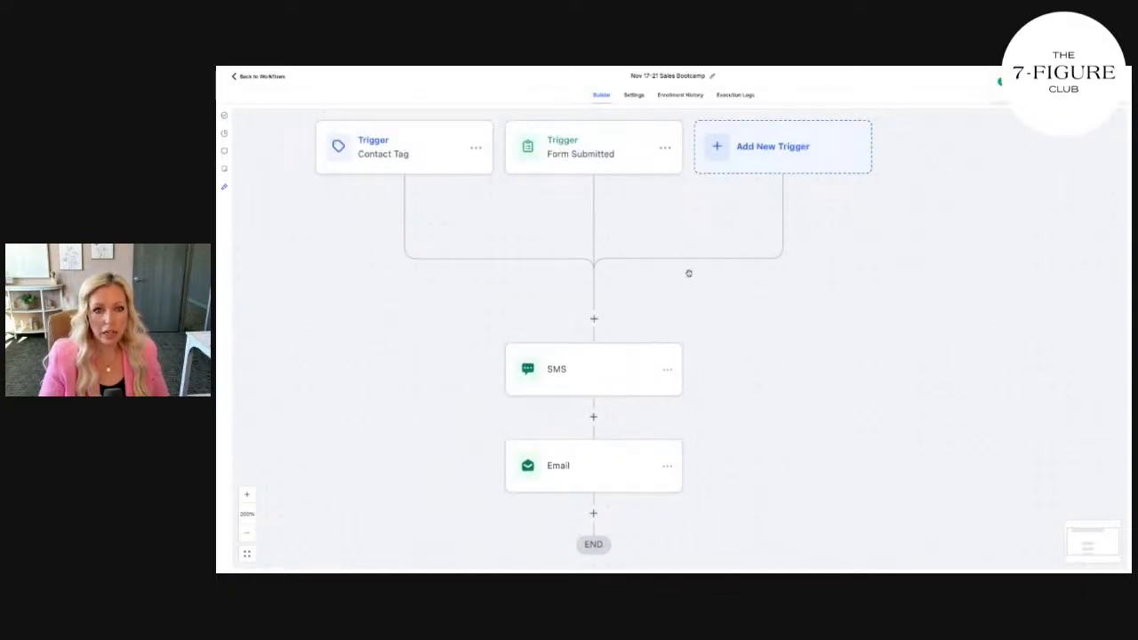
pyautogui.scroll(1, 571, 258)
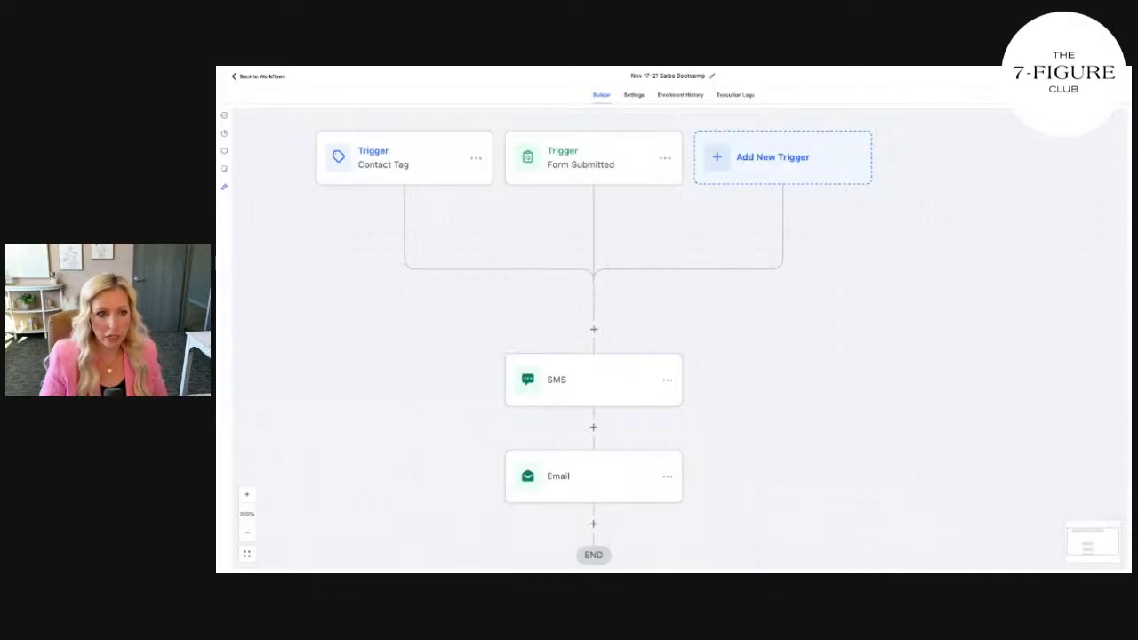
pyautogui.click(545, 157)
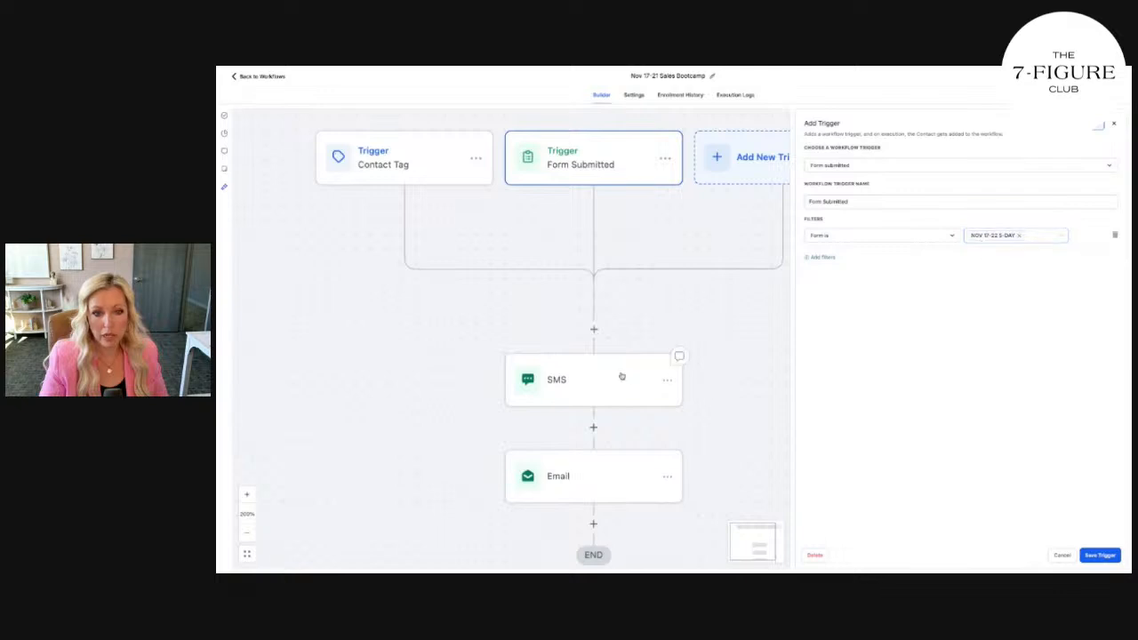
pyautogui.click(1100, 555)
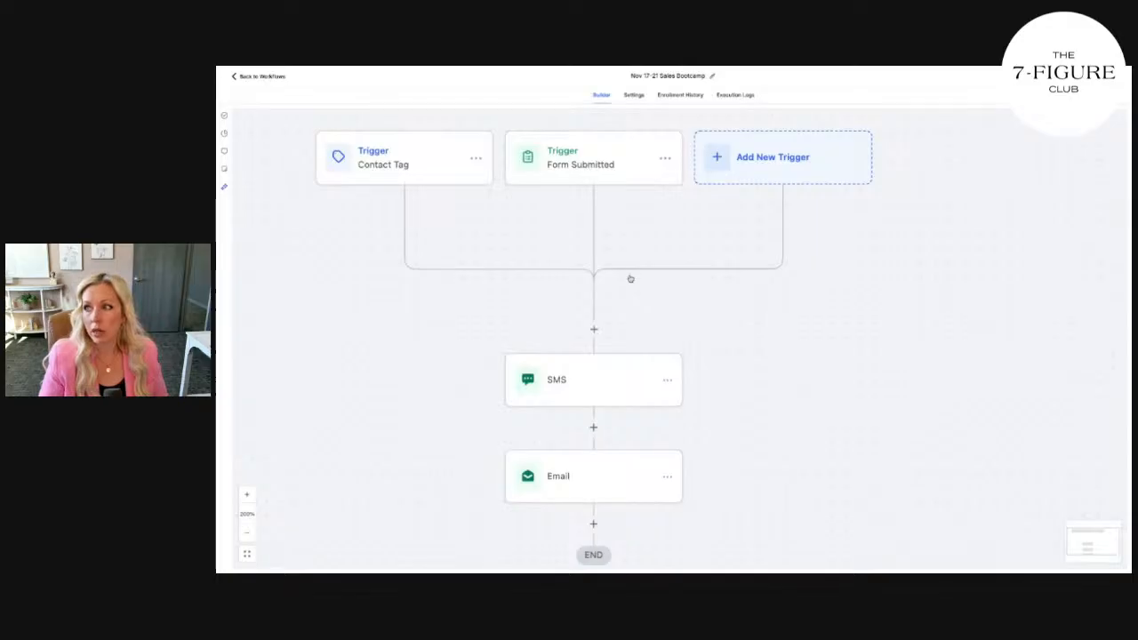
pyautogui.scroll(-2, 613, 373)
pyautogui.click(594, 488)
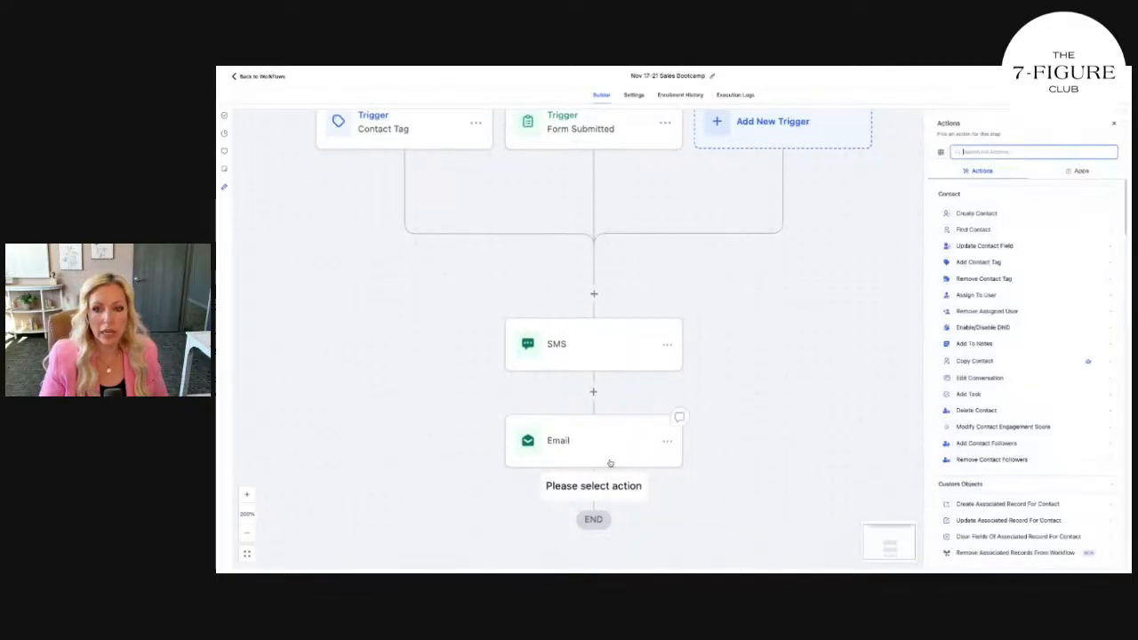
# Add a Wait step with a 1-day Time Delay after the Email, then start another step below it
pyautogui.write('wait')
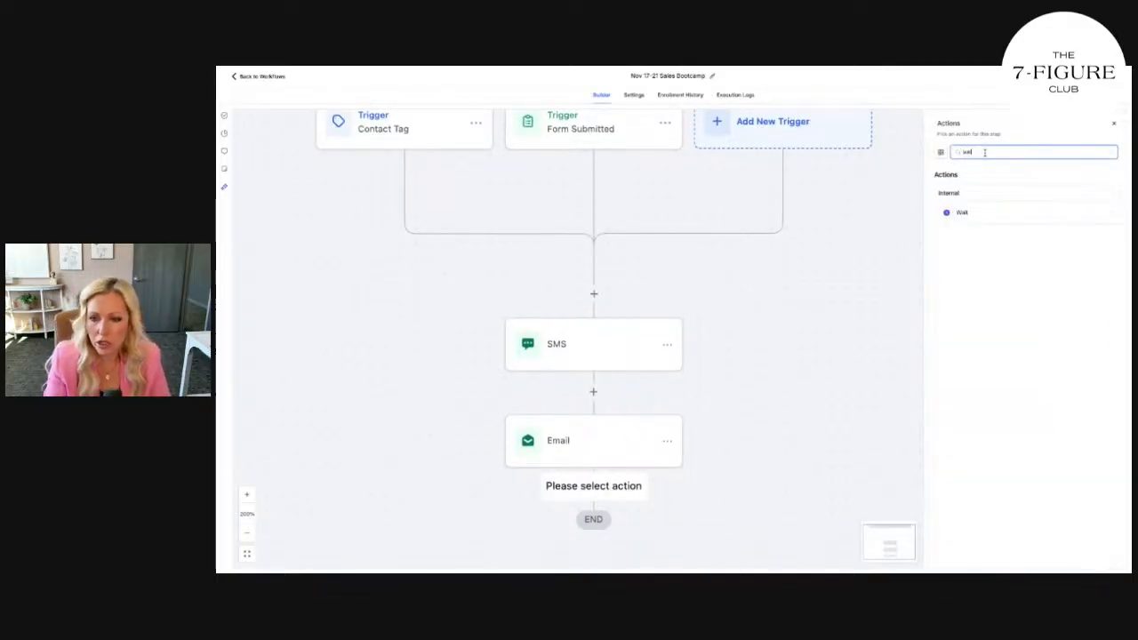
pyautogui.click(984, 215)
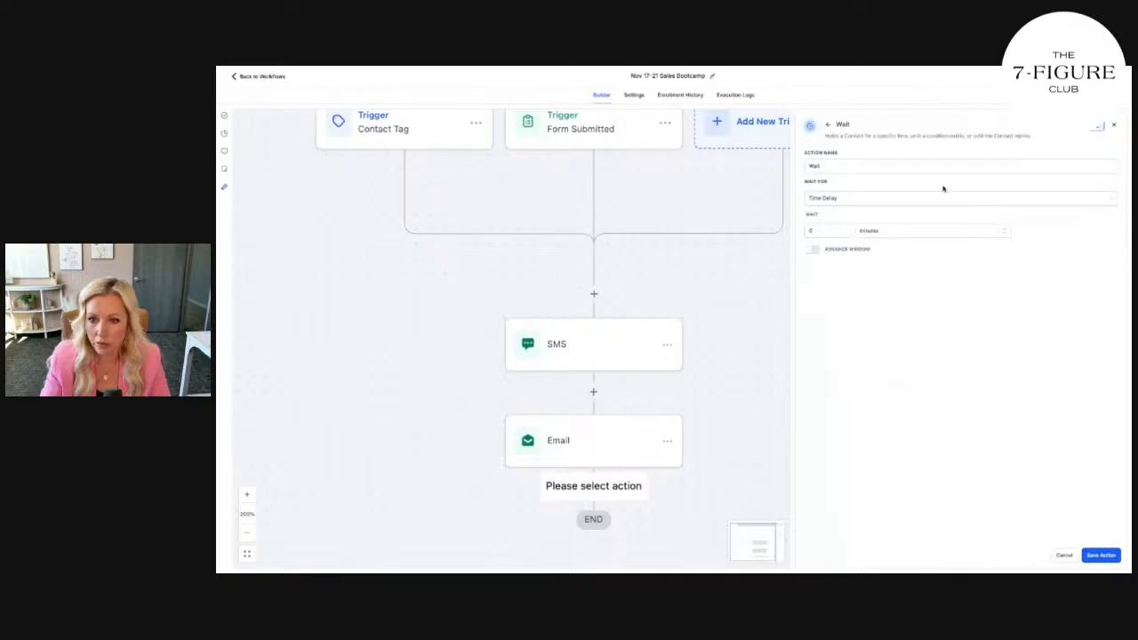
pyautogui.click(831, 198)
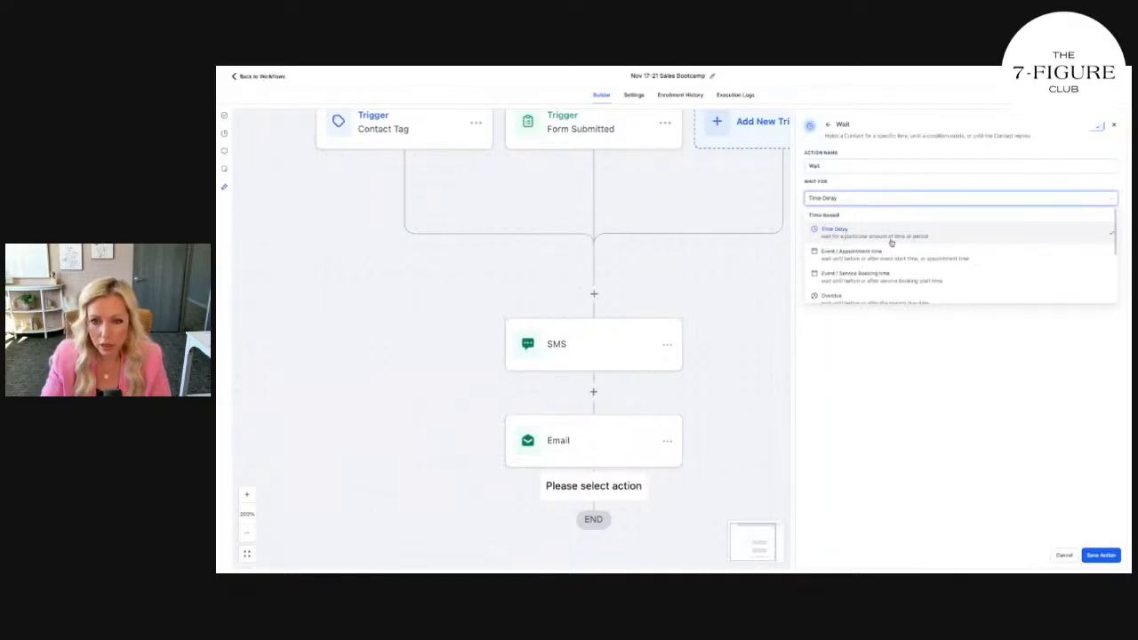
pyautogui.click(890, 237)
pyautogui.click(833, 234)
pyautogui.write('1')
pyautogui.click(922, 234)
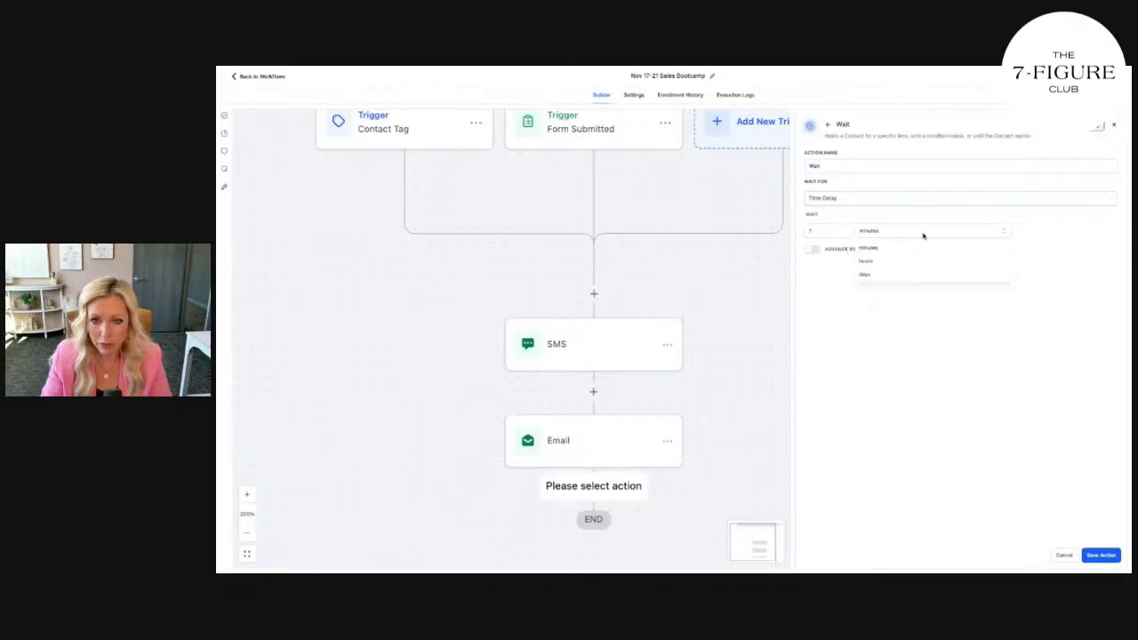
pyautogui.click(886, 273)
pyautogui.click(1101, 555)
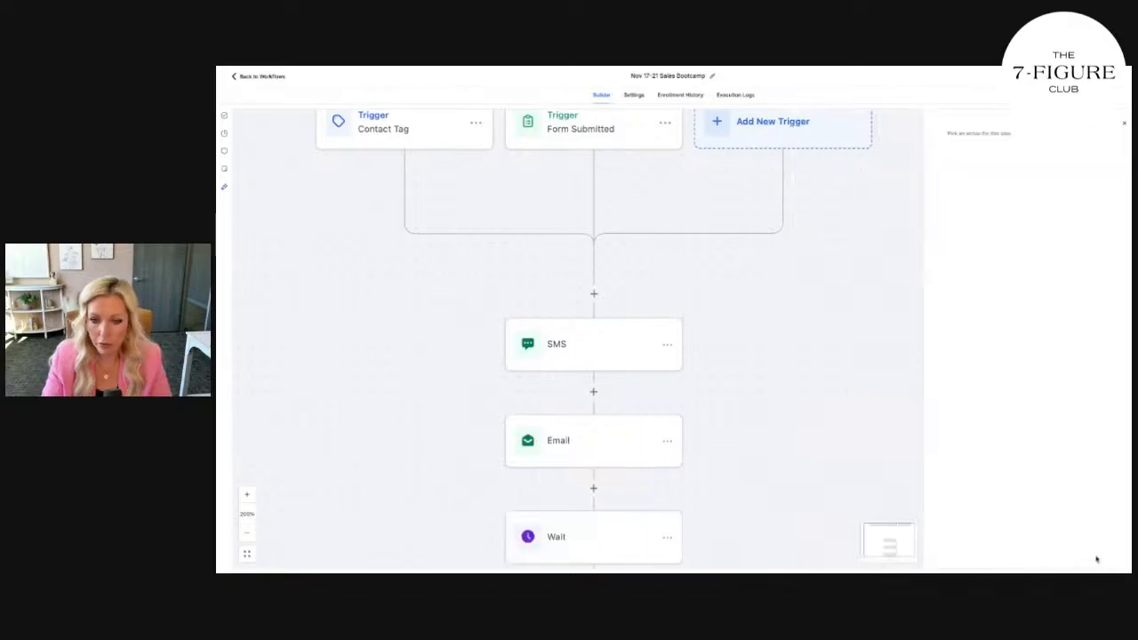
pyautogui.scroll(-2, 663, 457)
pyautogui.click(593, 429)
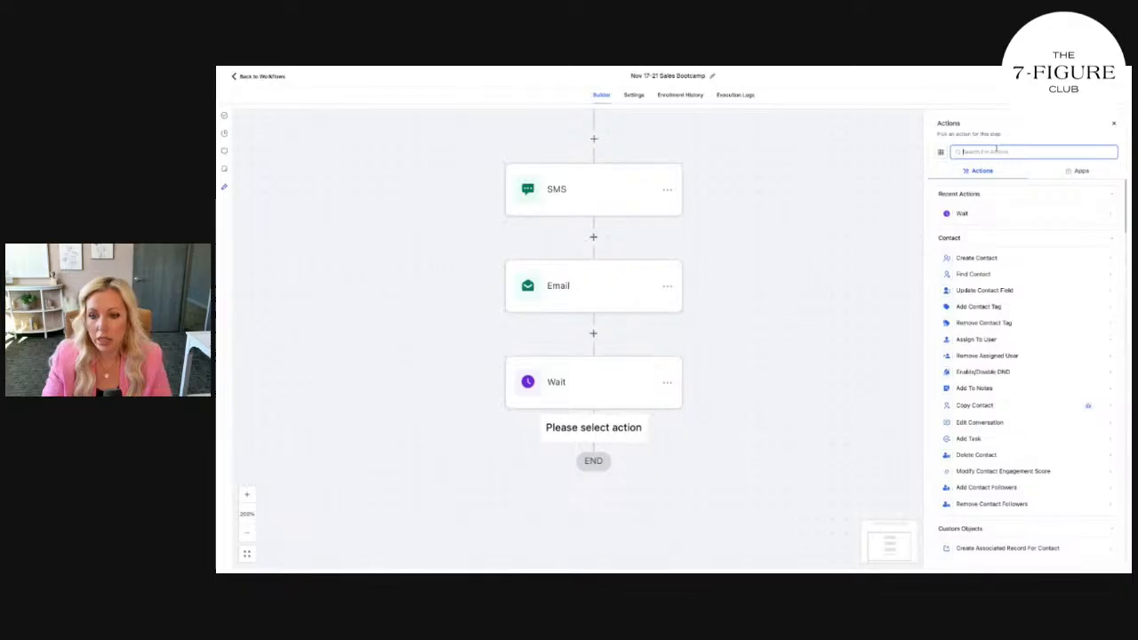
# Make the new step after Wait an SMS action
pyautogui.click(666, 191)
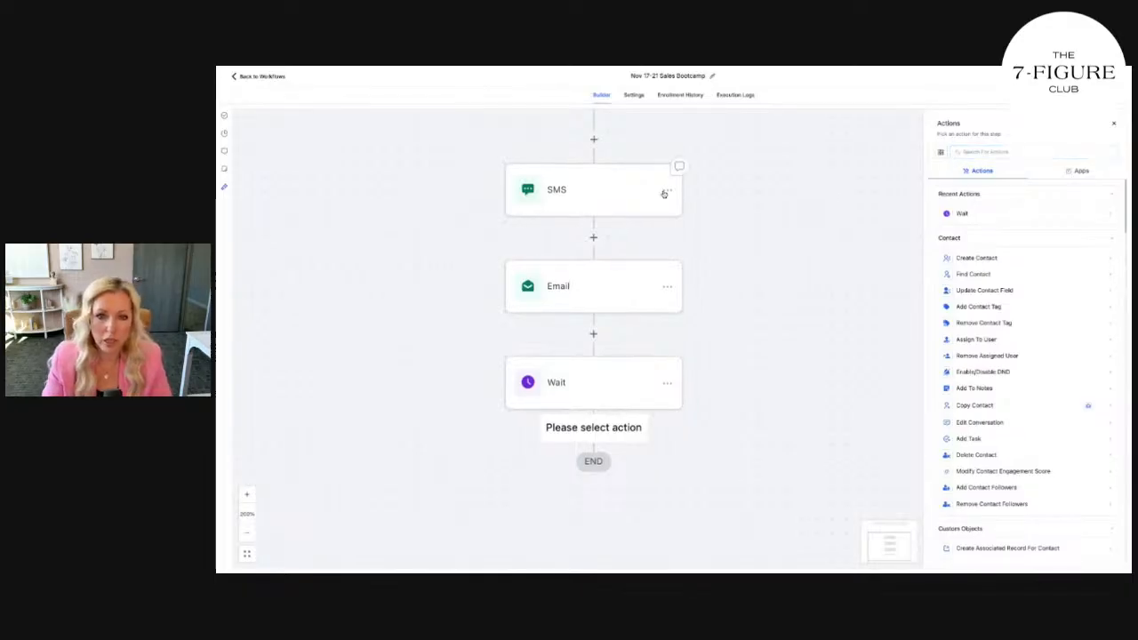
pyautogui.click(1014, 153)
pyautogui.write('sms')
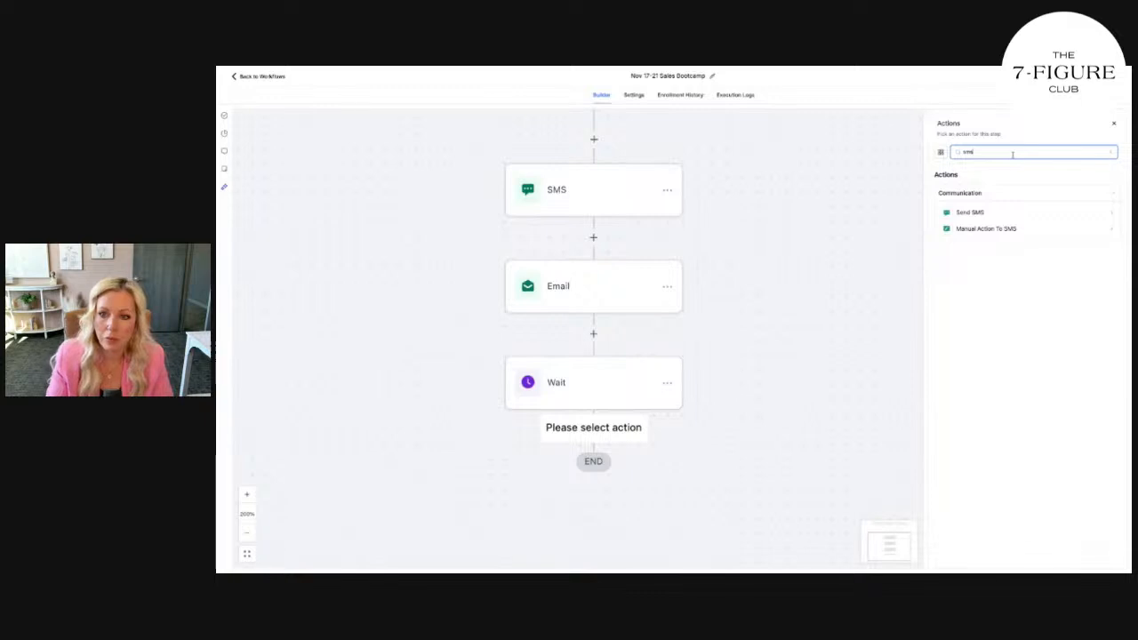
pyautogui.click(997, 212)
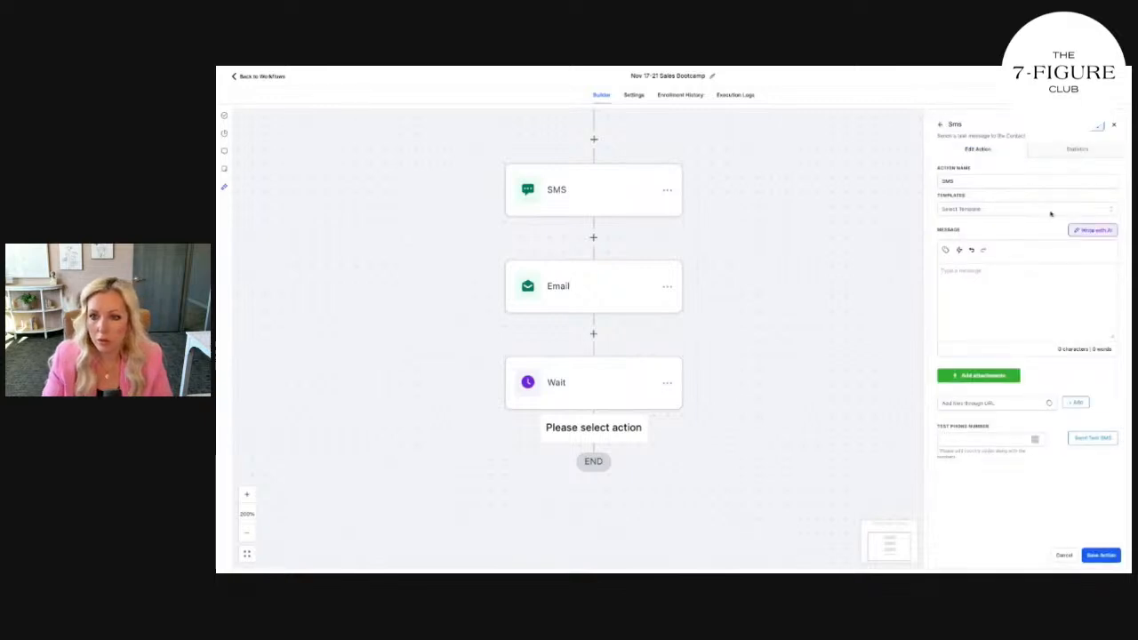
# Write the VIP Facebook Group reminder with the group link, ending "We're watching"
pyautogui.write('Time')
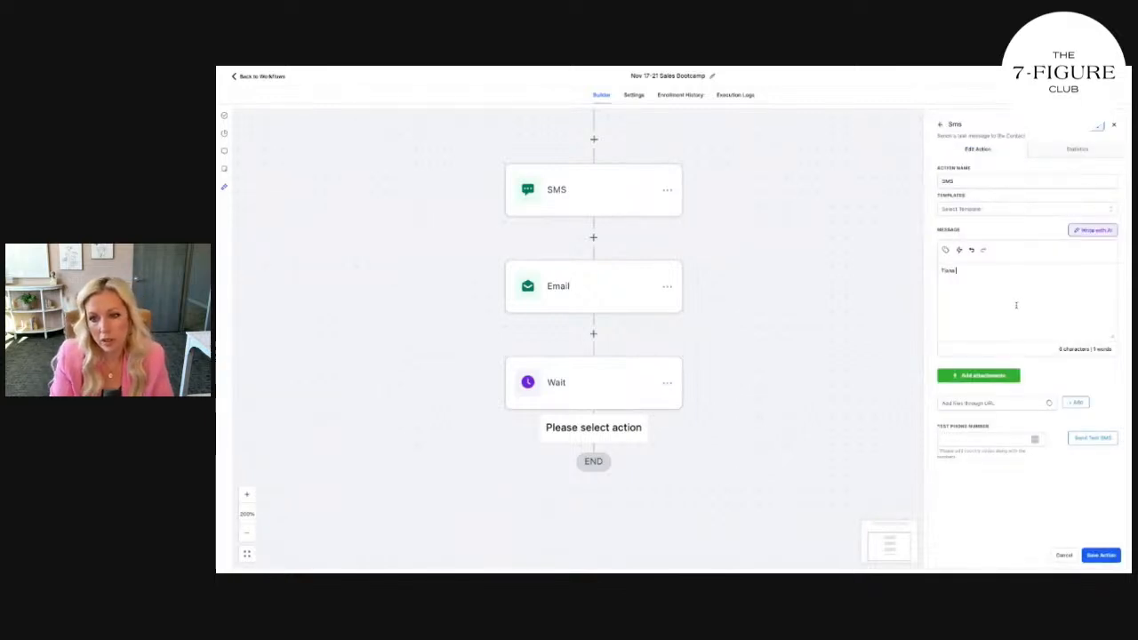
pyautogui.write(' here isgain!Just wanted to make sure')
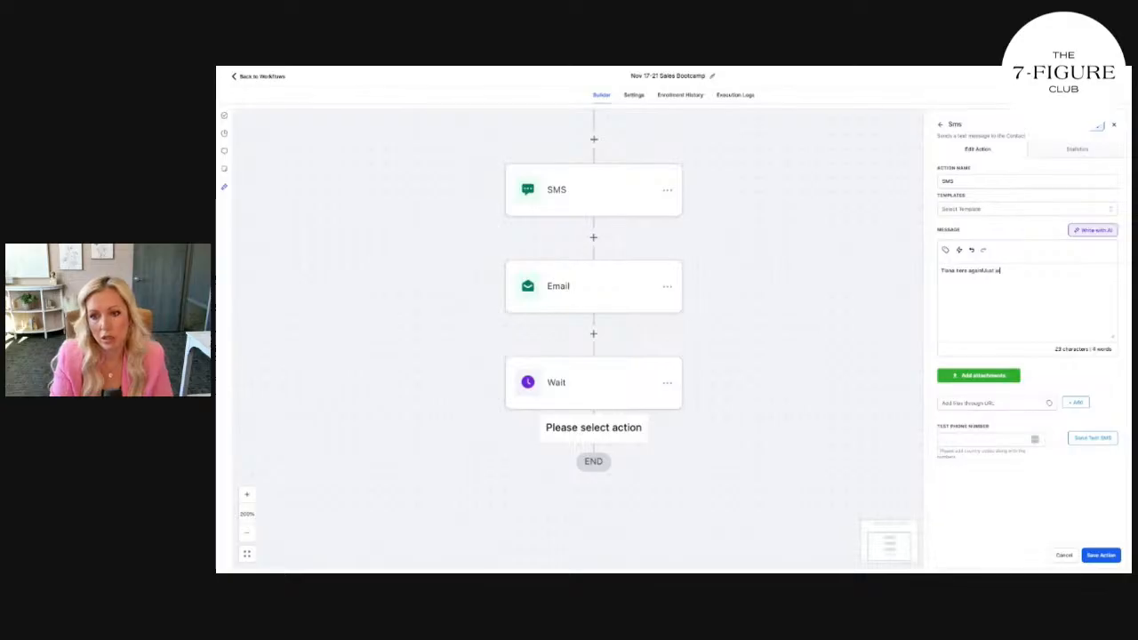
pyautogui.write(' you join')
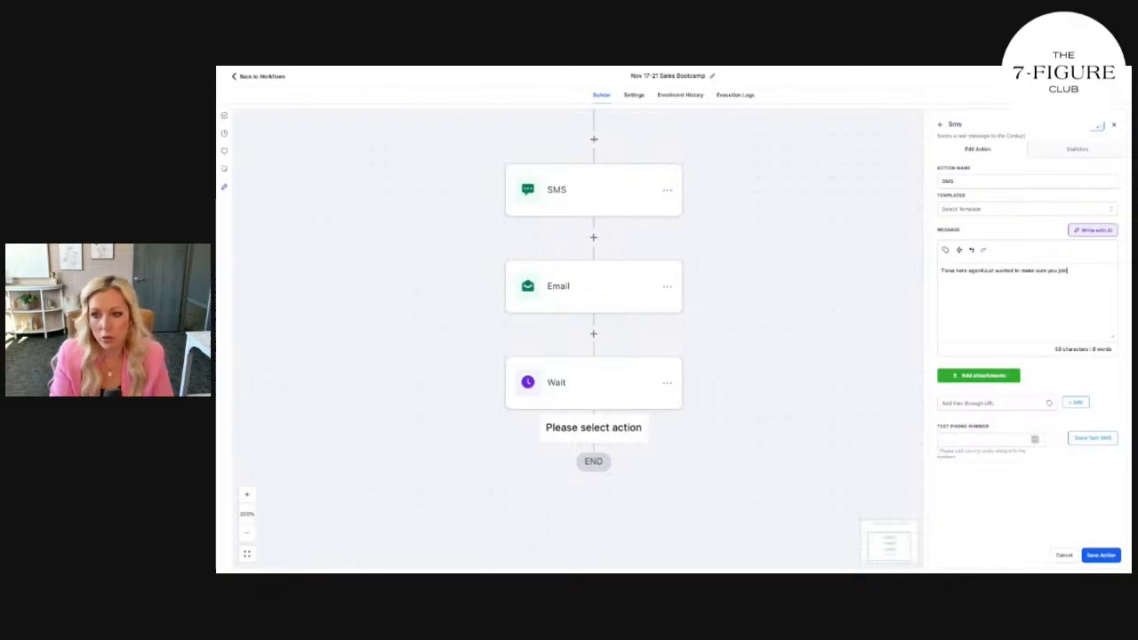
pyautogui.write('ed our VIP Facebook')
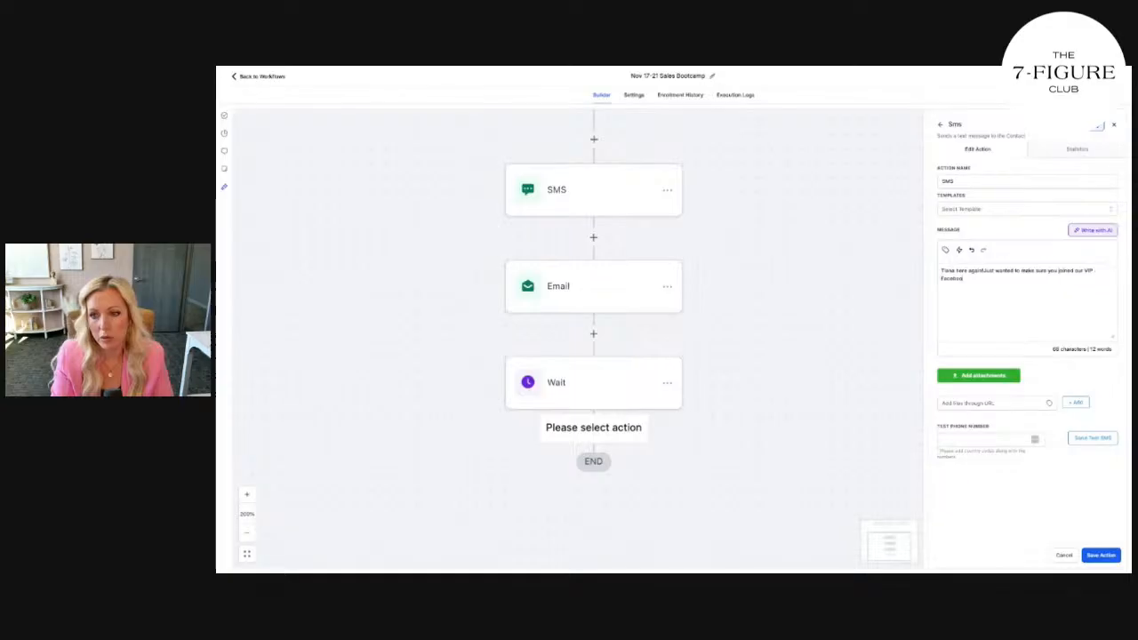
pyautogui.write(' Group for the Sales B')
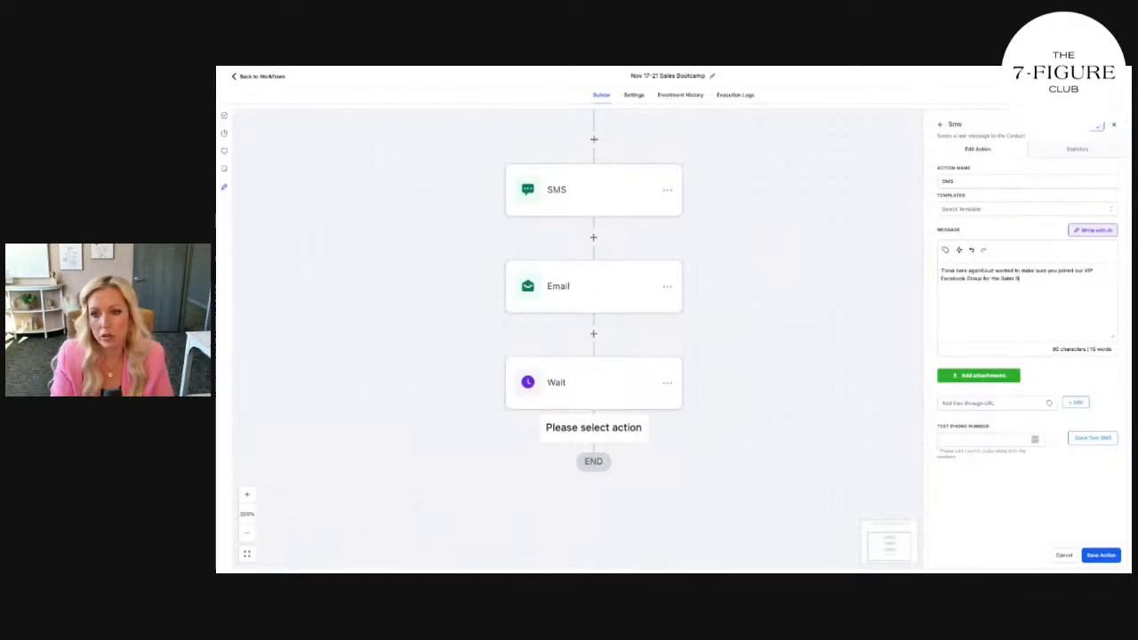
pyautogui.write('ootcamp this week')
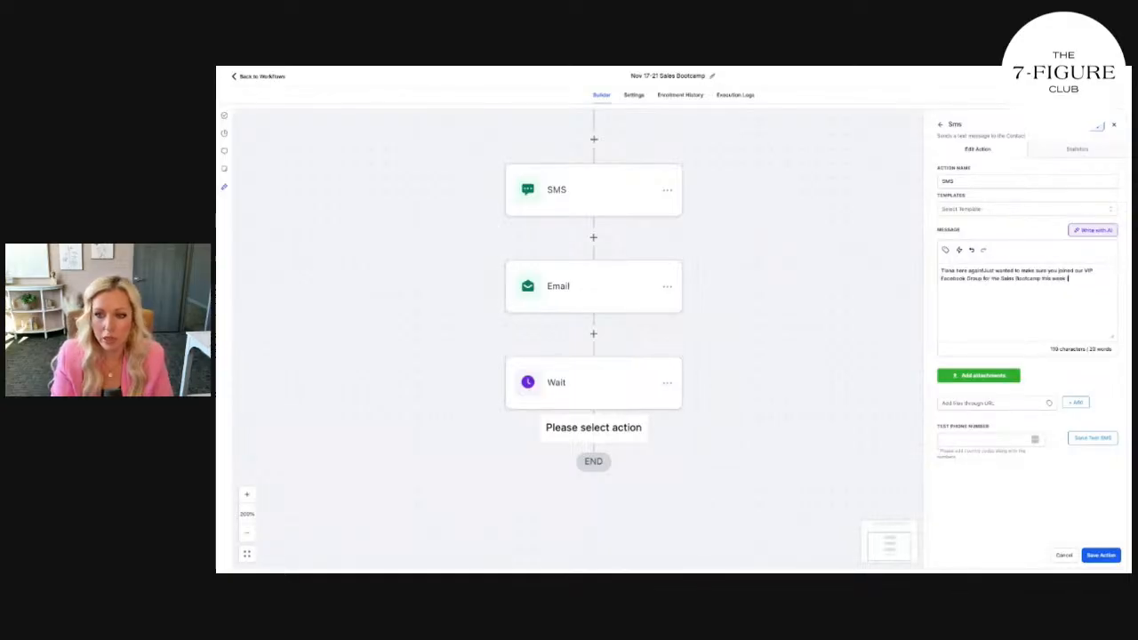
pyautogui.write(' (Nov 17-21)en')
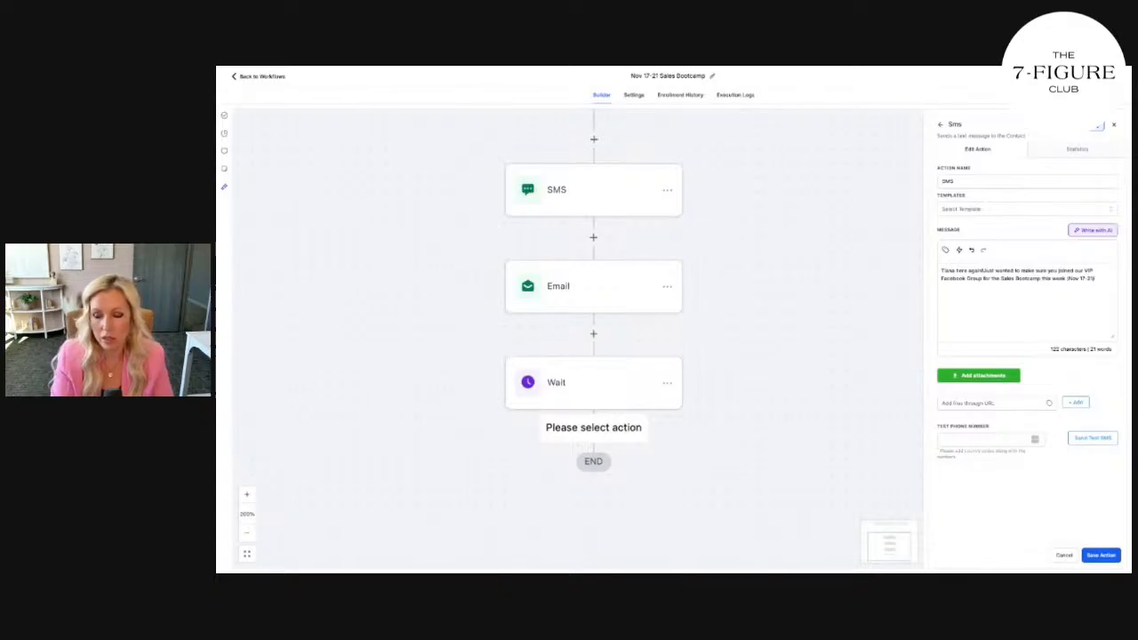
pyautogui.write('. Hit this link to')
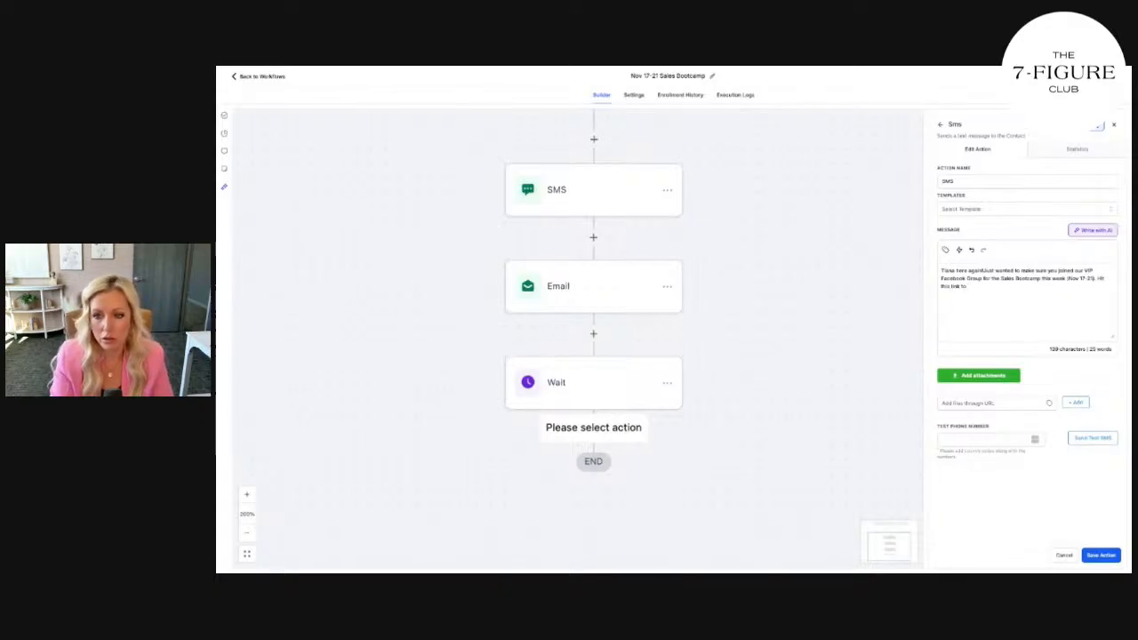
pyautogui.press('BackSpace')
pyautogui.press('BackSpace')
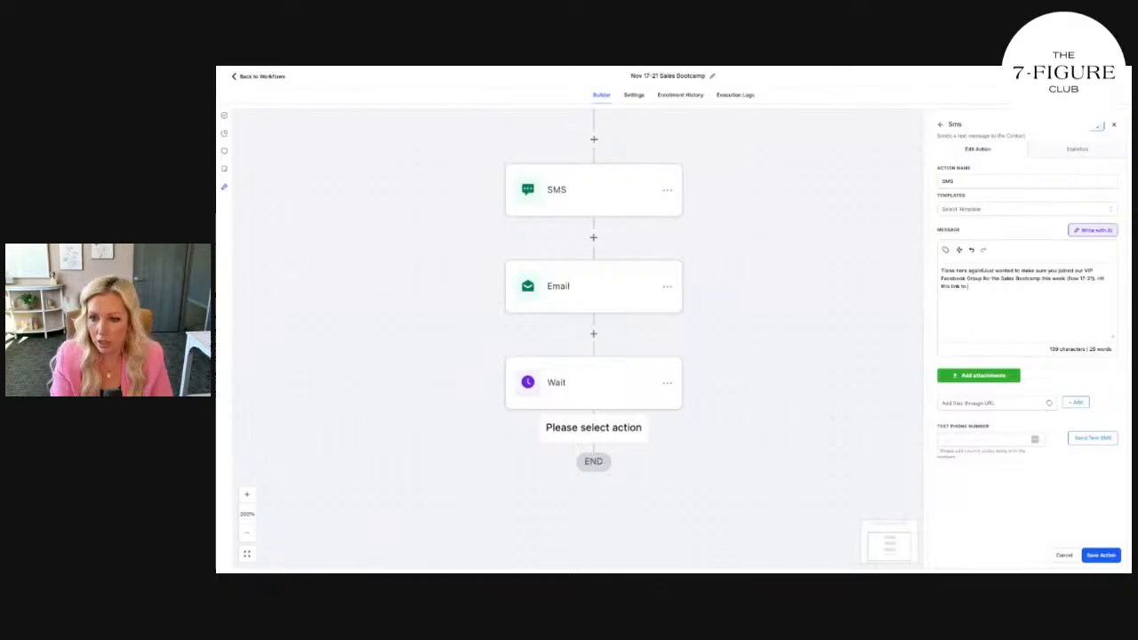
pyautogui.write('save your seat now')
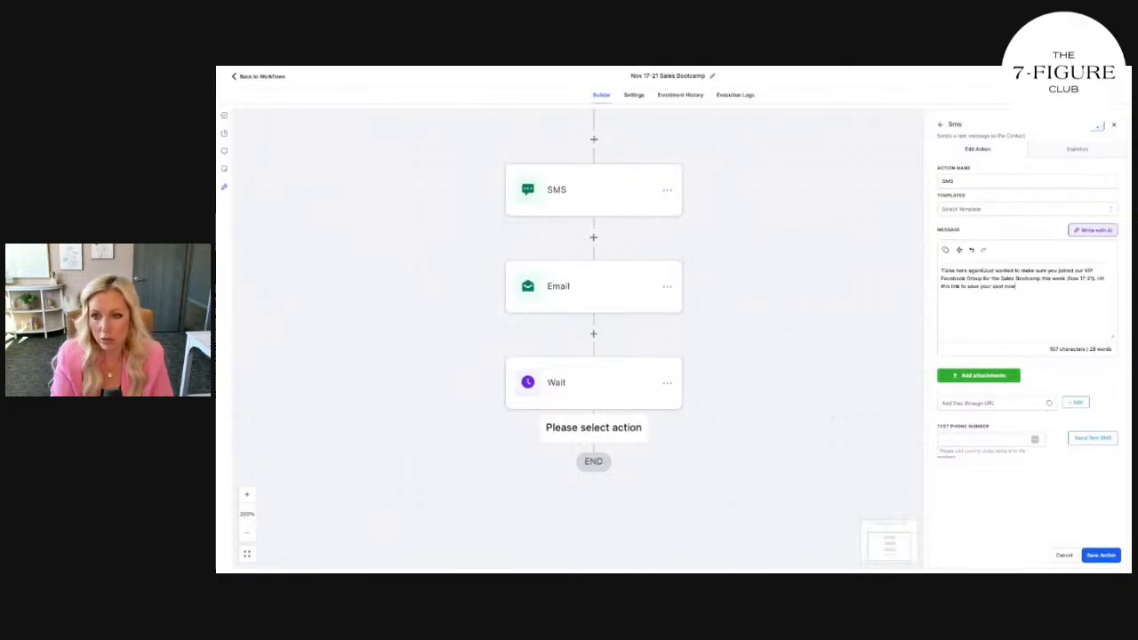
pyautogui.hotkey('ctrl', 'v')
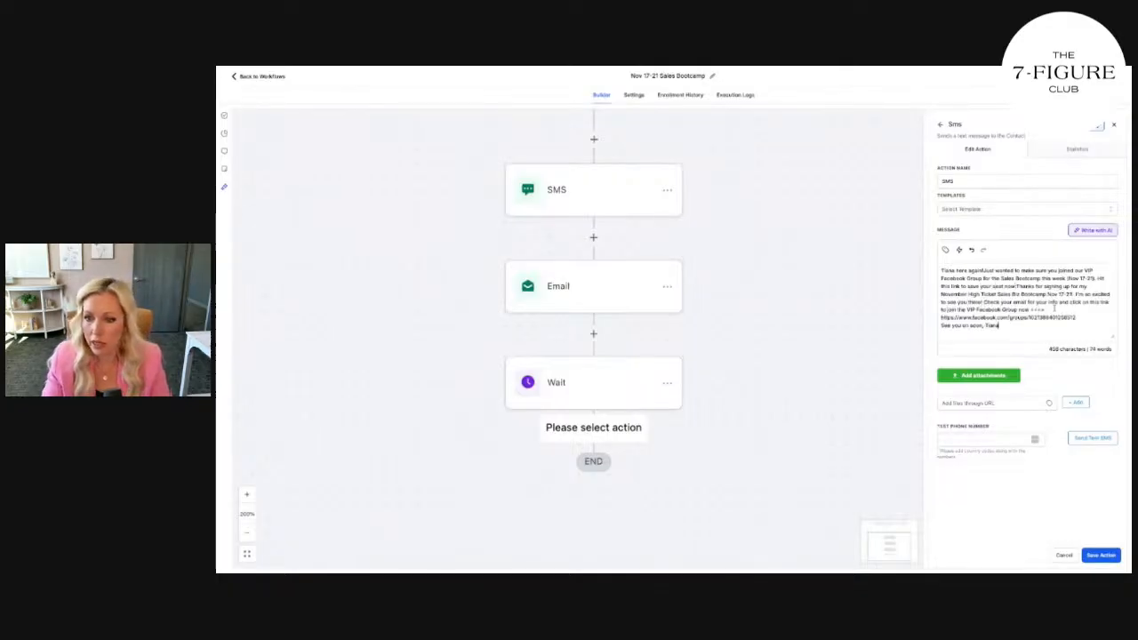
pyautogui.moveTo(1055, 309); pyautogui.dragTo(1017, 287)
pyautogui.press('BackSpace')
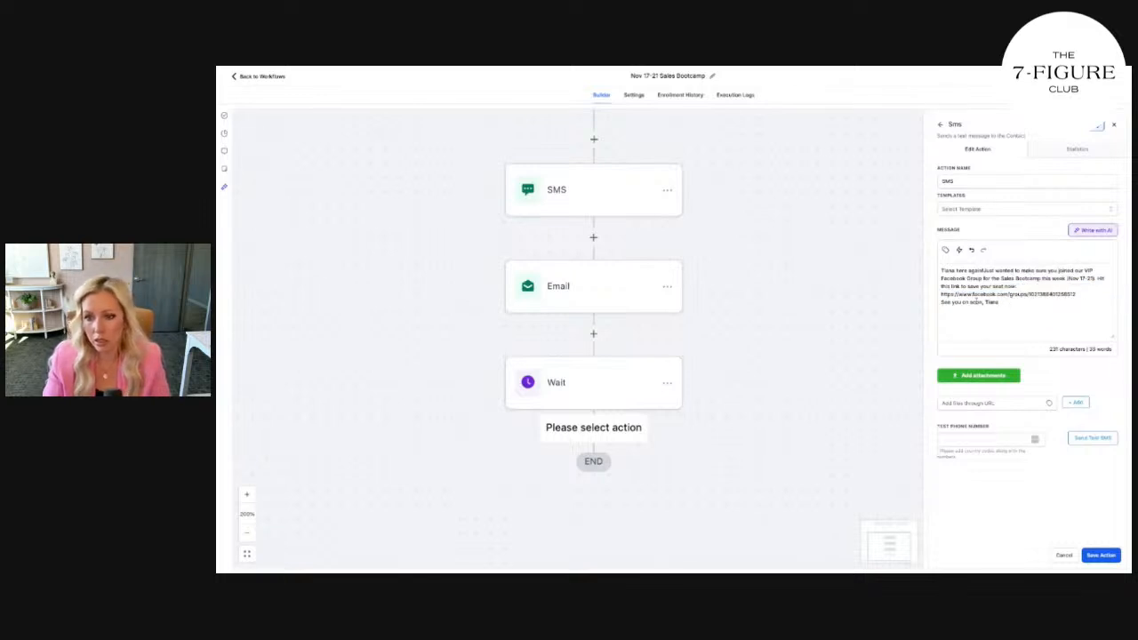
pyautogui.moveTo(999, 304); pyautogui.dragTo(943, 305)
pyautogui.write('Make')
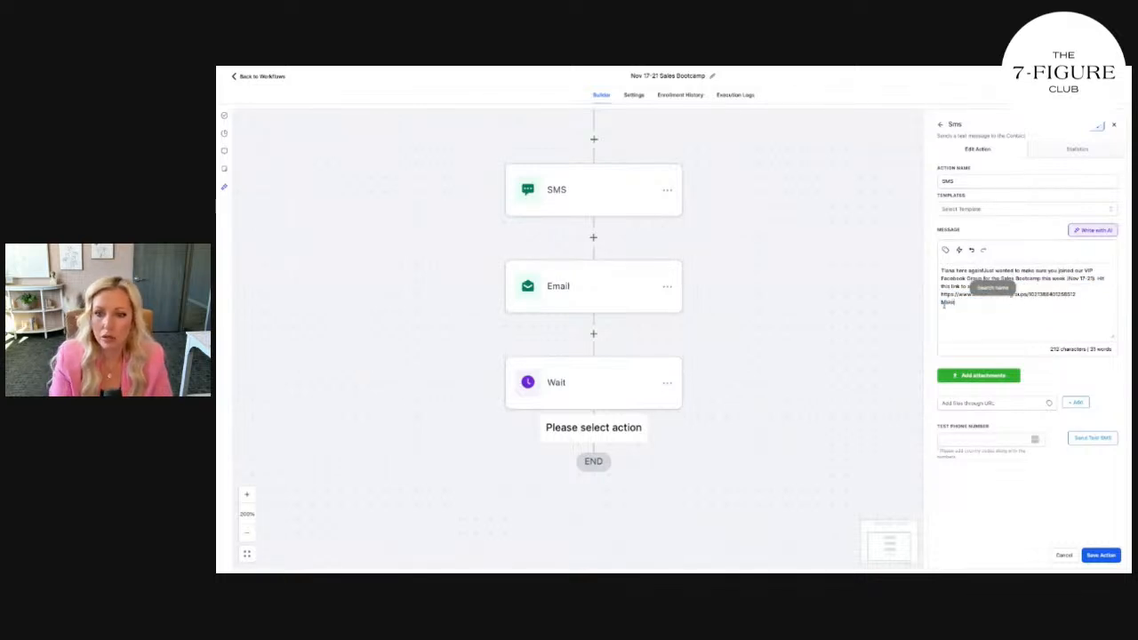
pyautogui.write(' sure you introdu')
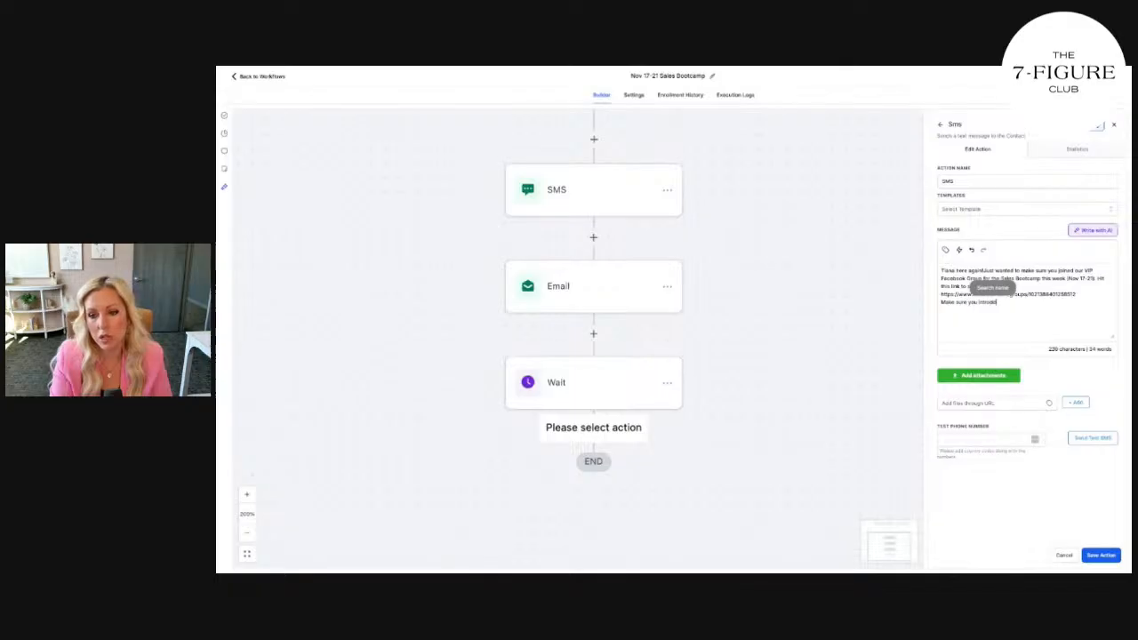
pyautogui.write('ce yourself in the')
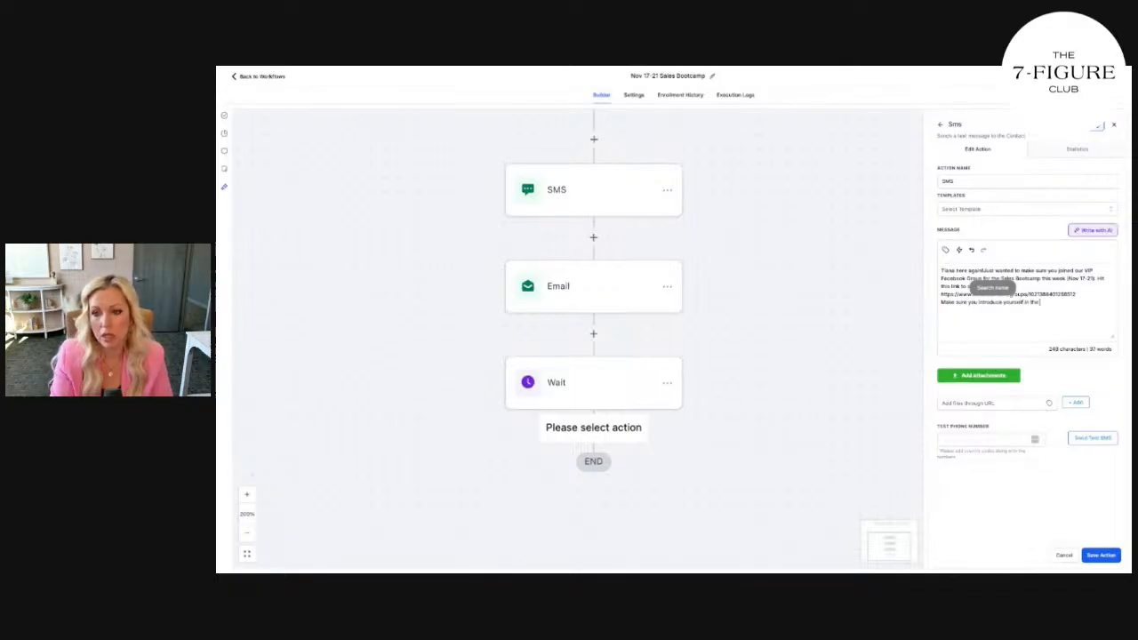
pyautogui.write(" group! once you're insid")
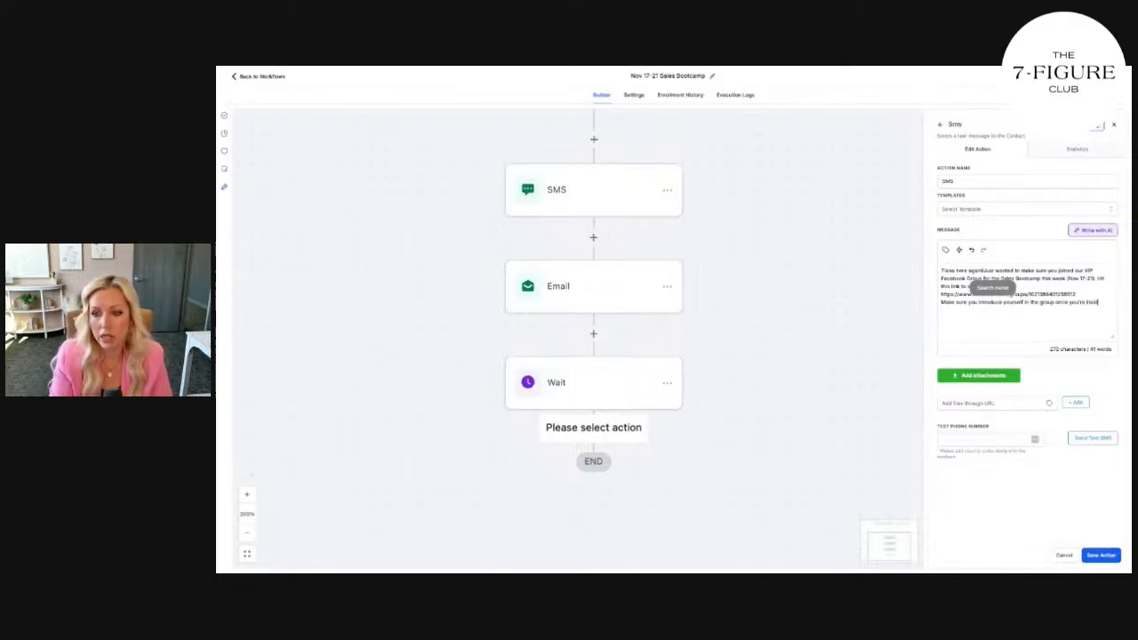
pyautogui.write('e!y spo')
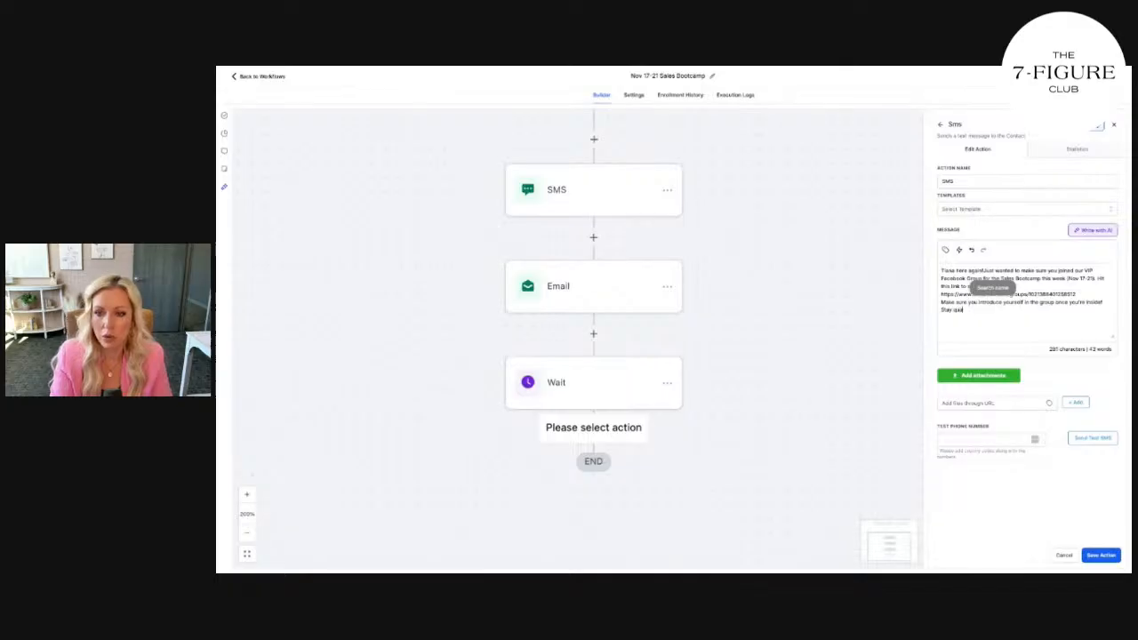
pyautogui.write(' the VIPeci')
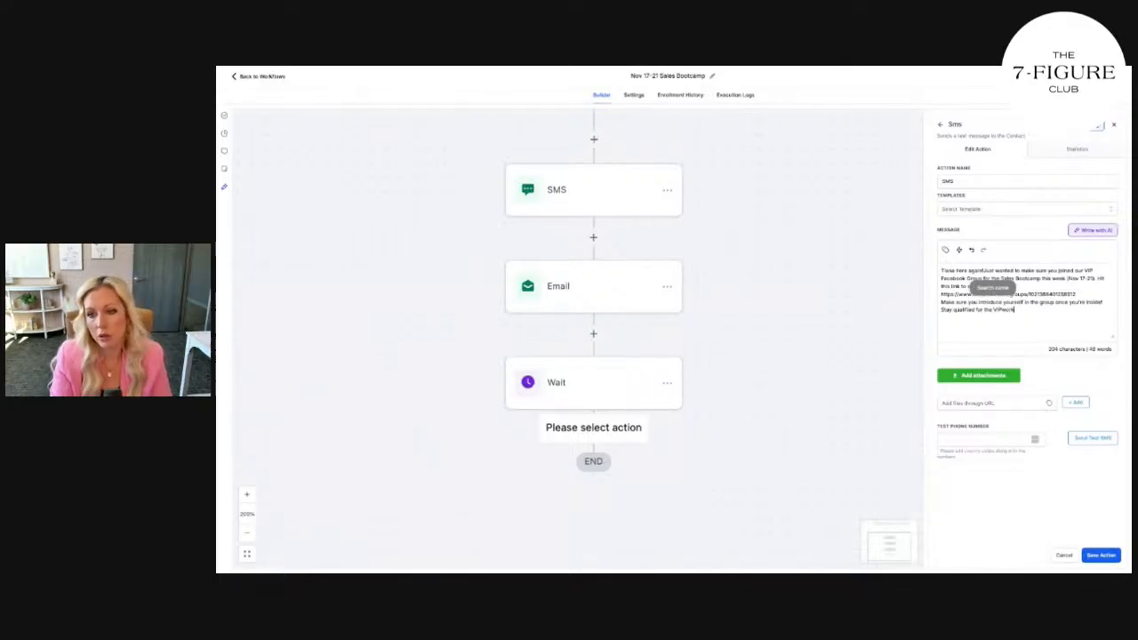
pyautogui.press('BackSpace')
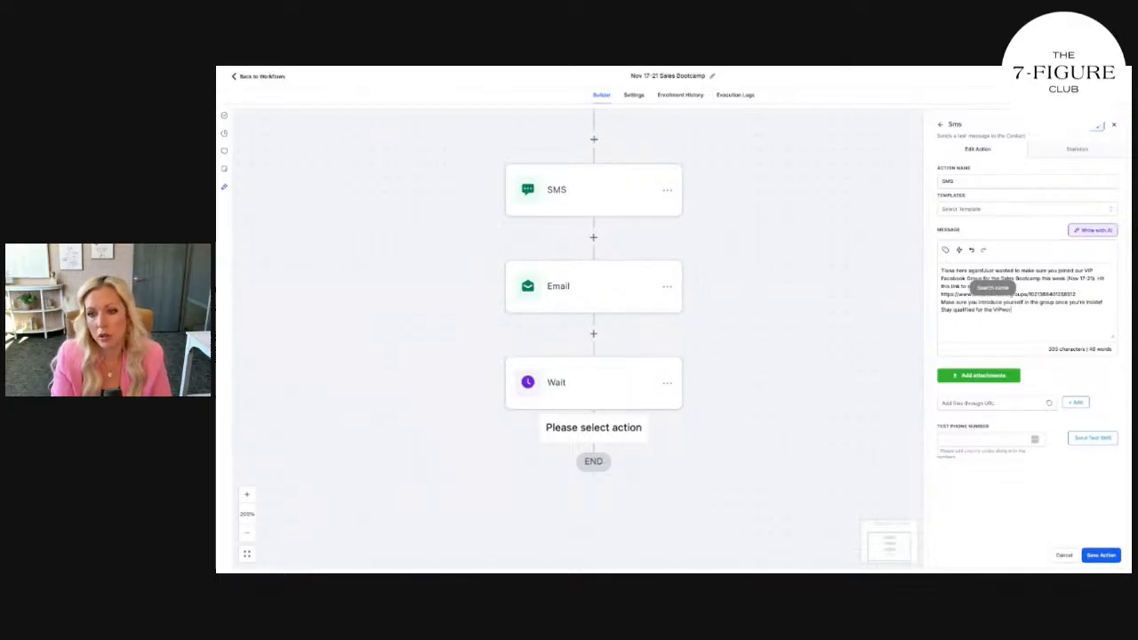
pyautogui.write('workbook and an')
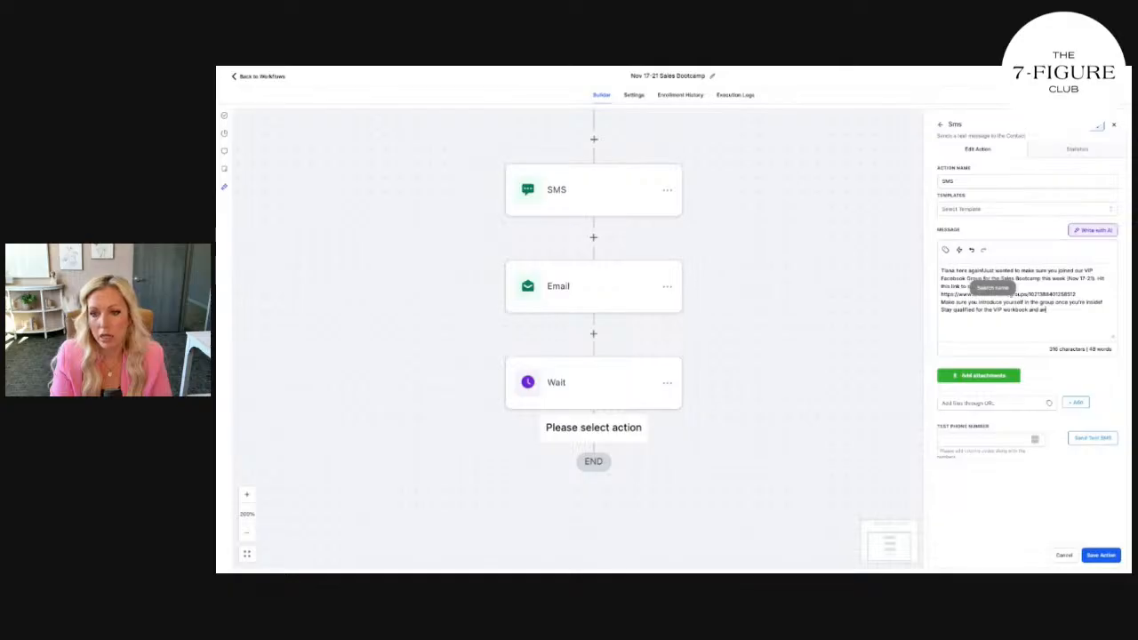
pyautogui.write('y prozes by stay')
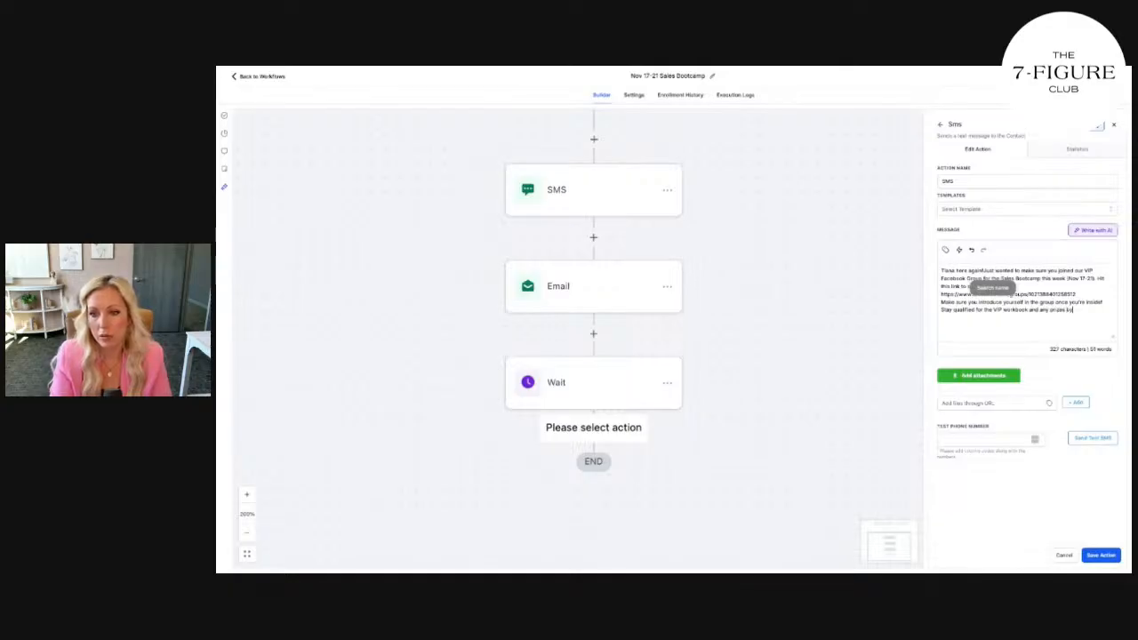
pyautogui.write("ing engaged. We're watching")
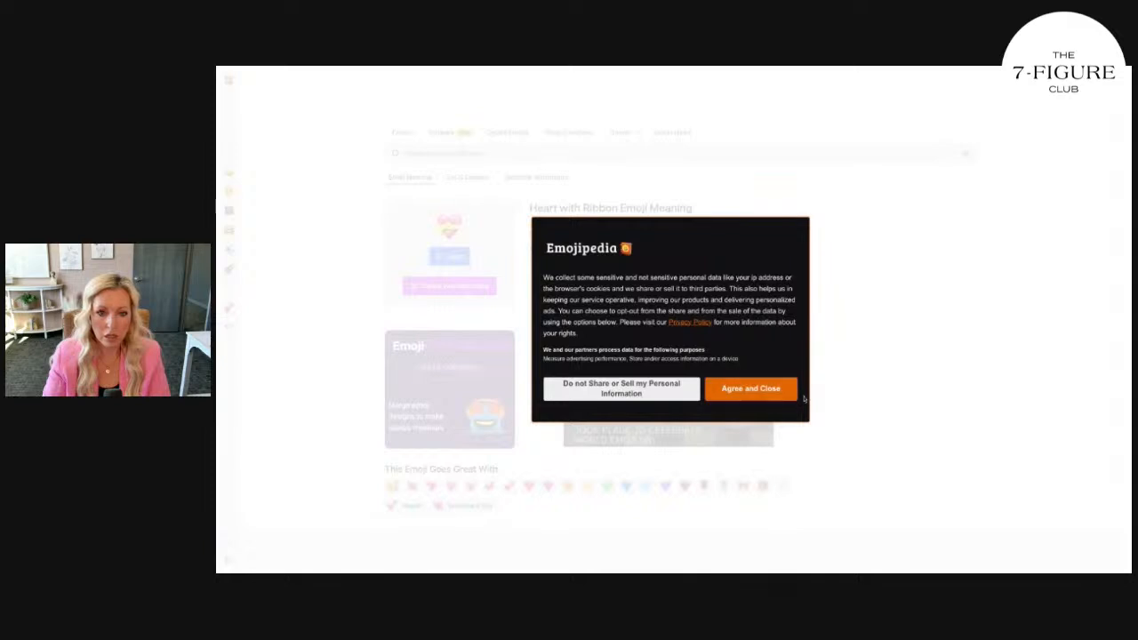
# Search Emojipedia for 'eyes' and copy the Eyes emoji
pyautogui.click(787, 398)
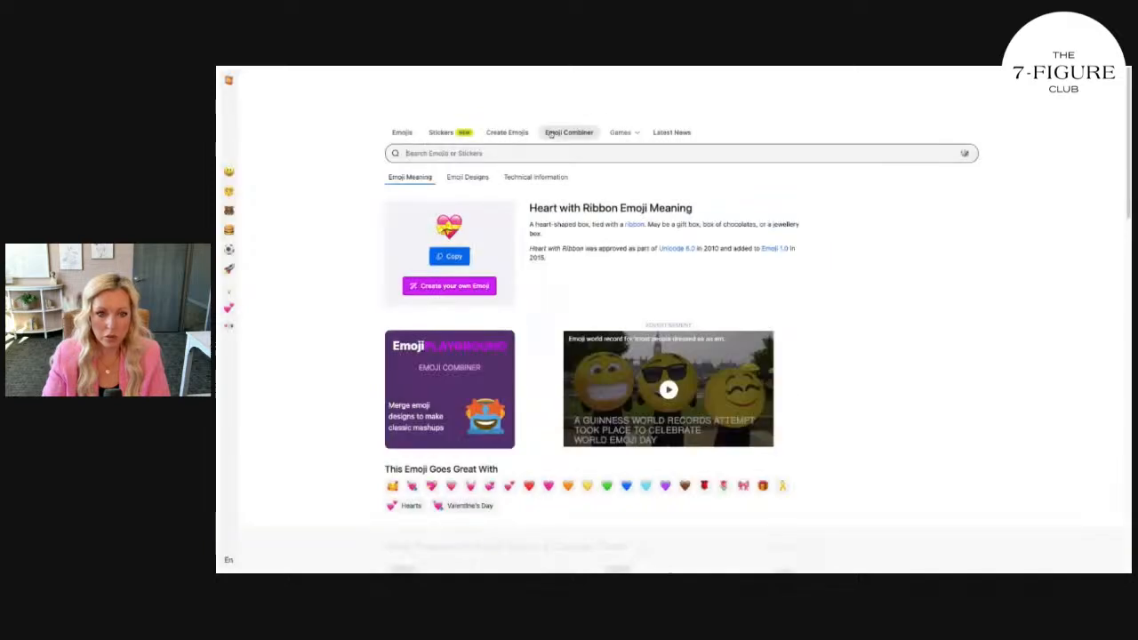
pyautogui.click(498, 153)
pyautogui.write('eyes')
pyautogui.press('Return')
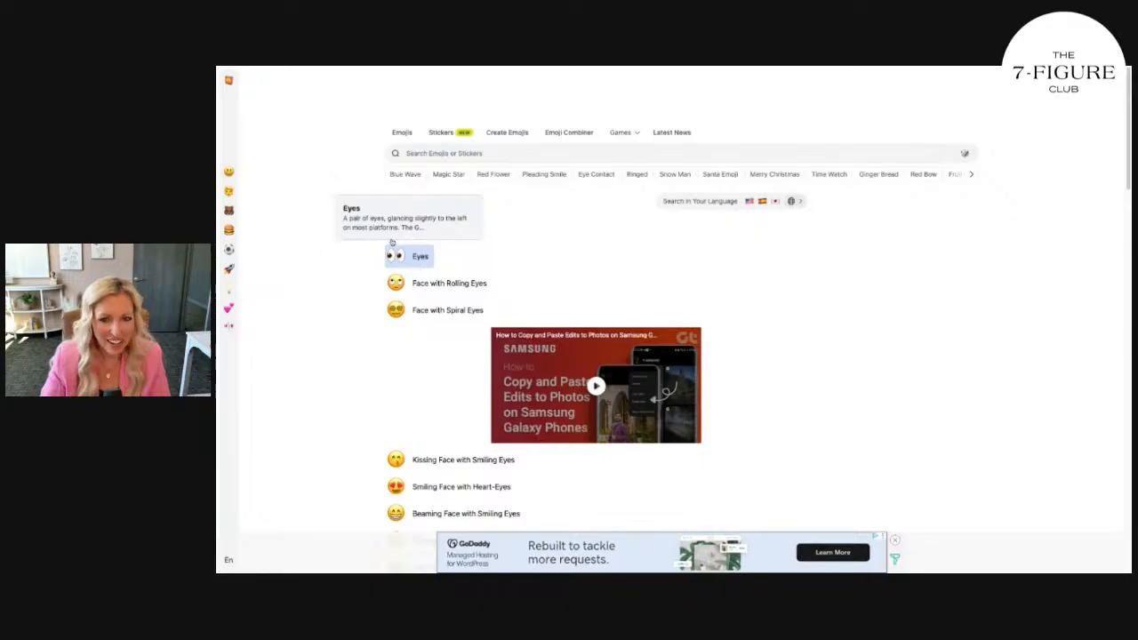
pyautogui.click(418, 257)
pyautogui.click(449, 256)
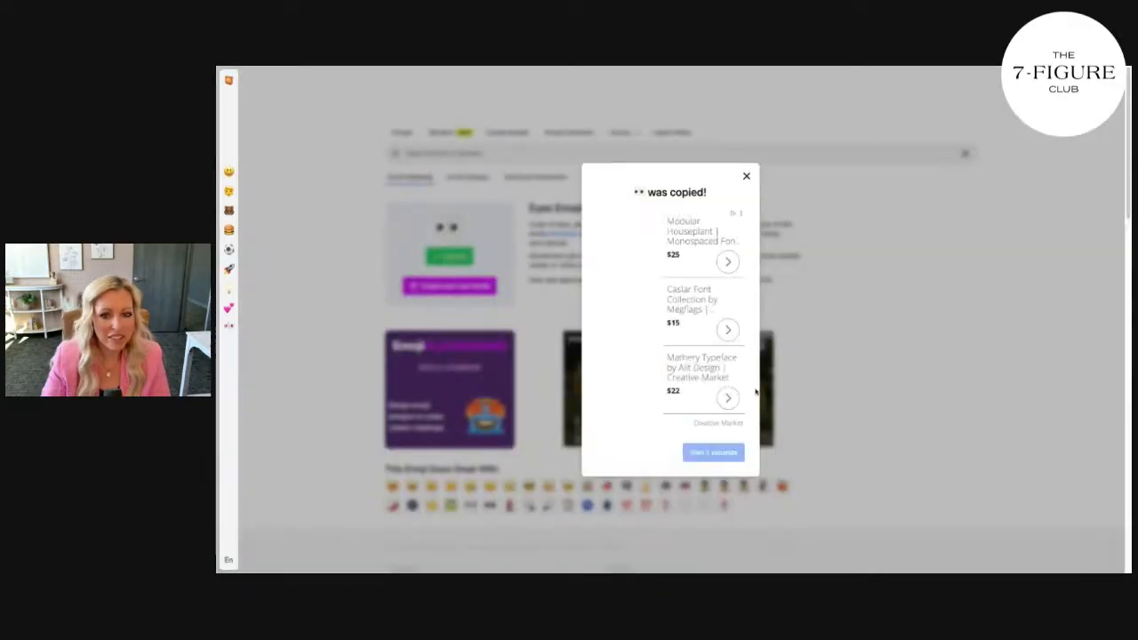
pyautogui.click(746, 176)
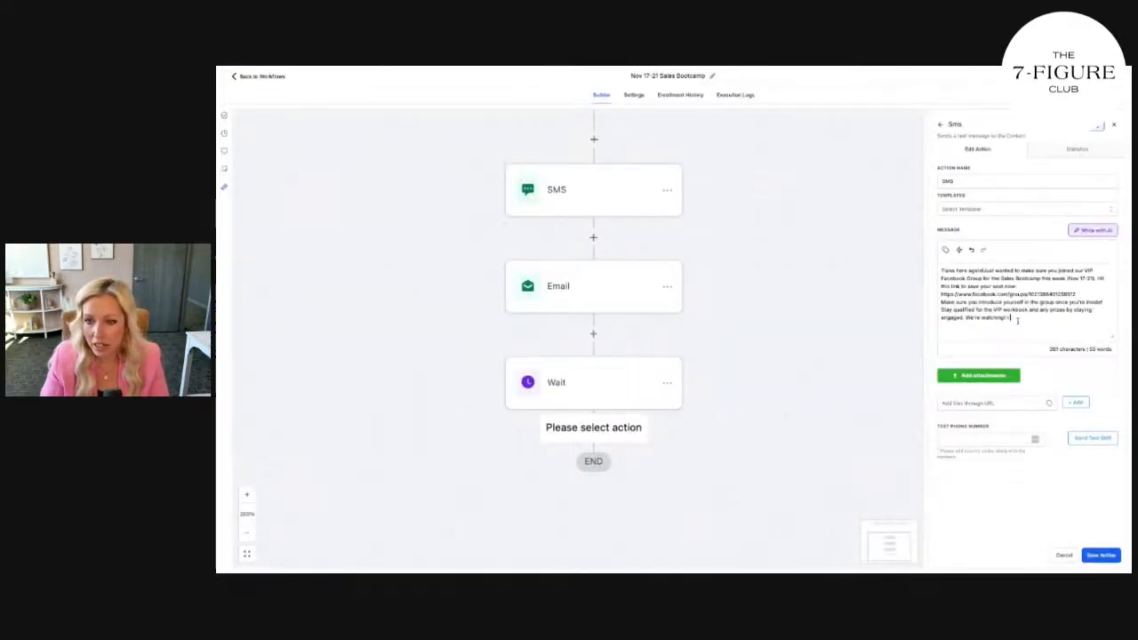
# Space out the eyes emoji, add the sender's name as a sign-off line, and save the SMS
pyautogui.press('Left')
pyautogui.press('Return')
pyautogui.write('-')
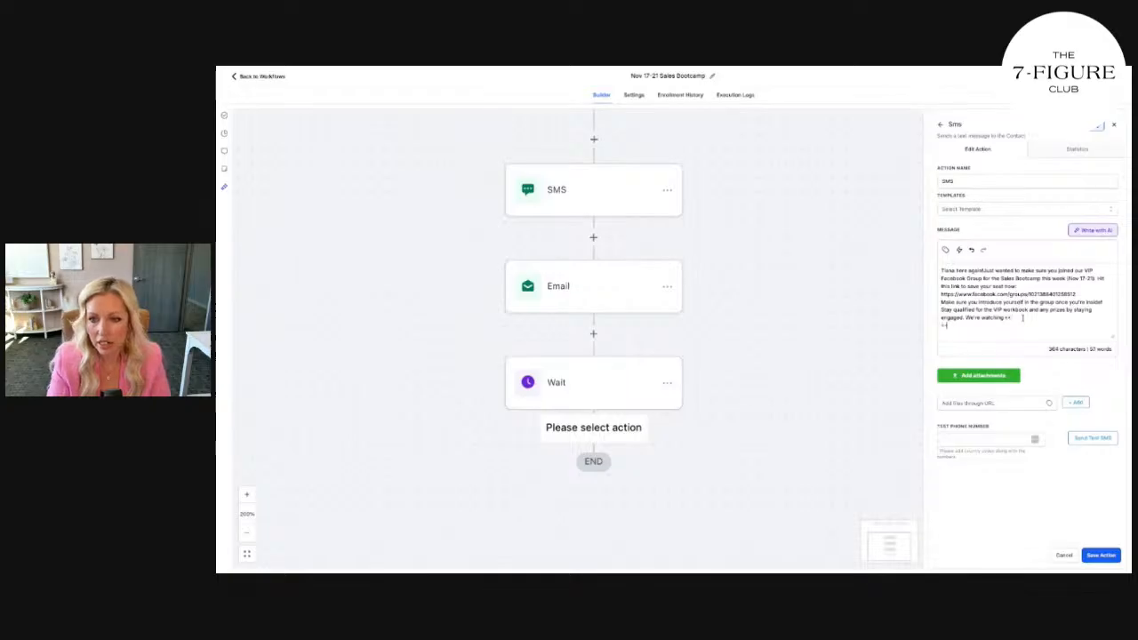
pyautogui.write('Tiana')
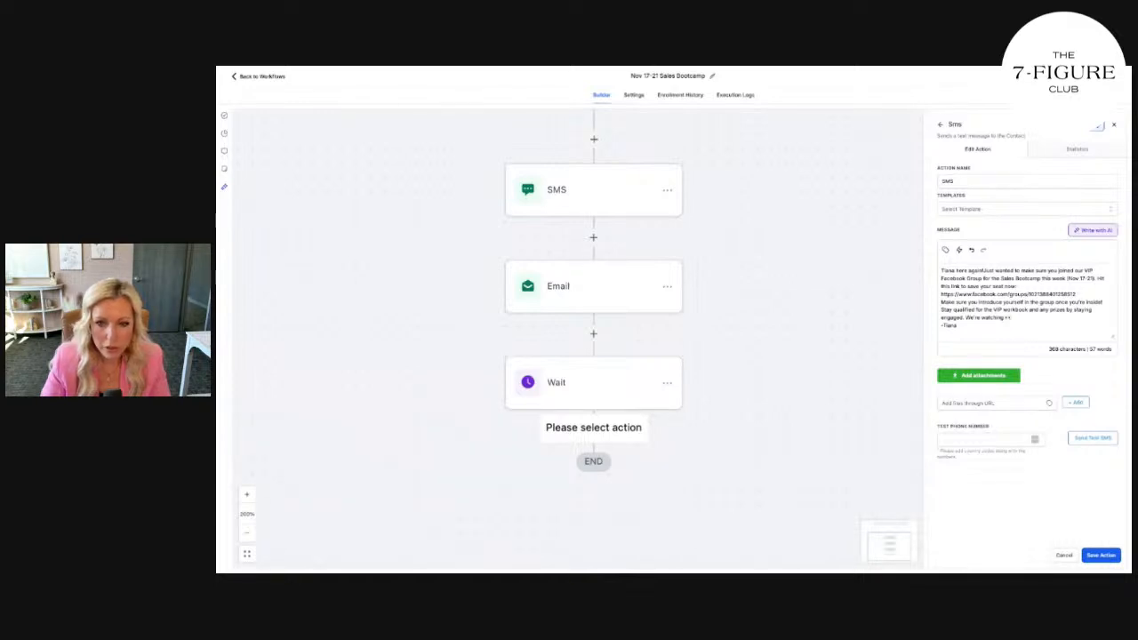
pyautogui.click(1102, 556)
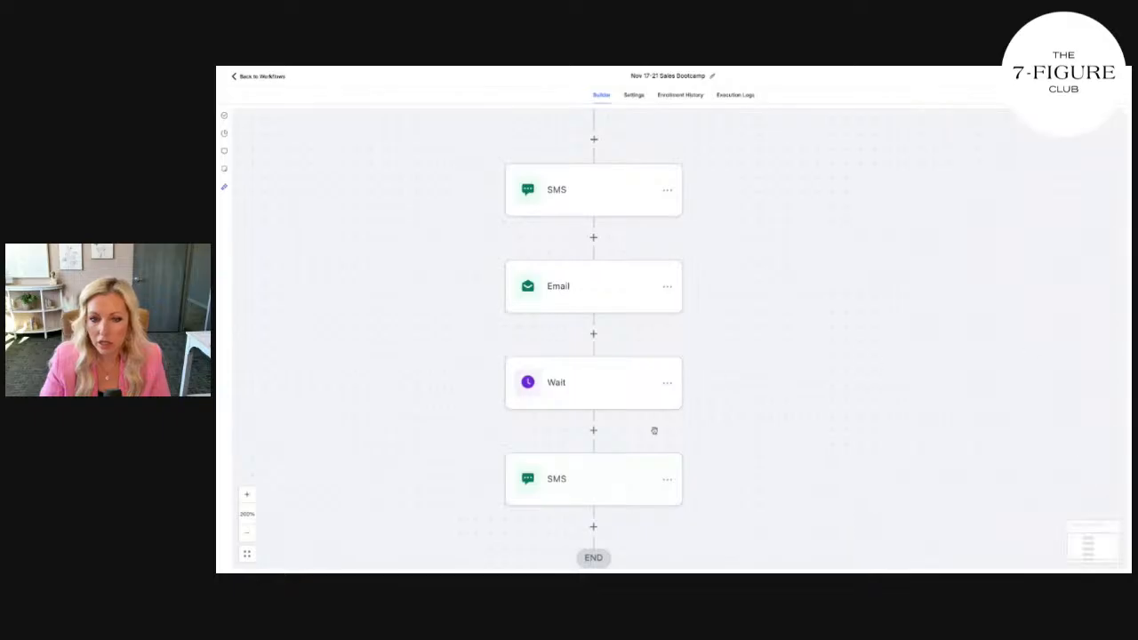
# Reopen the follow-up SMS to select its full message, then add a new step below it
pyautogui.click(632, 479)
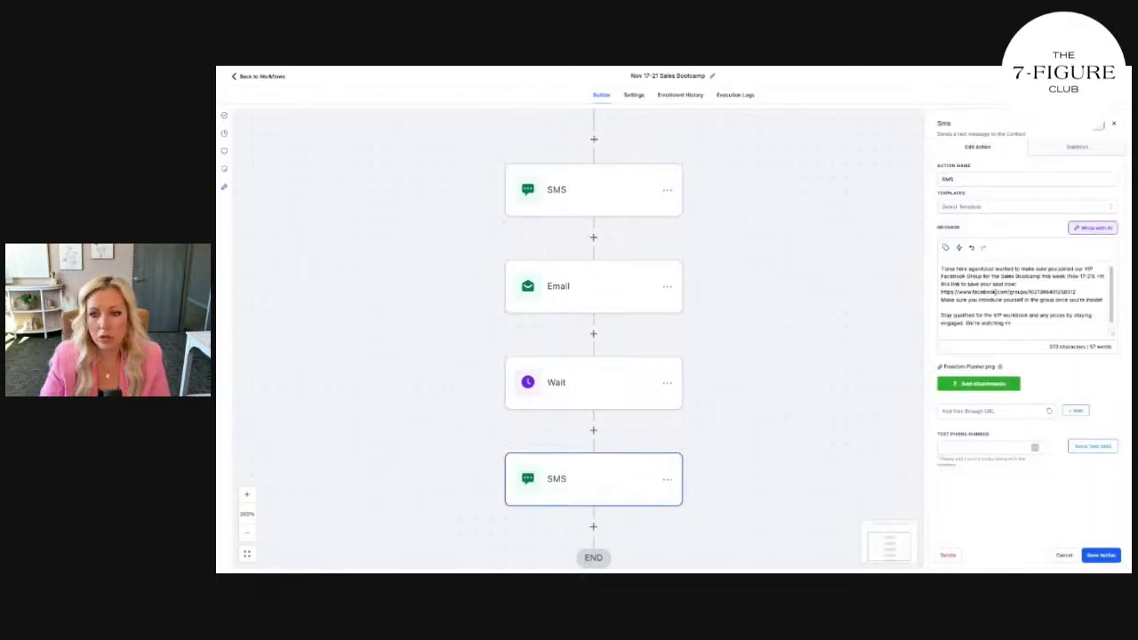
pyautogui.hotkey('ctrl', 'a')
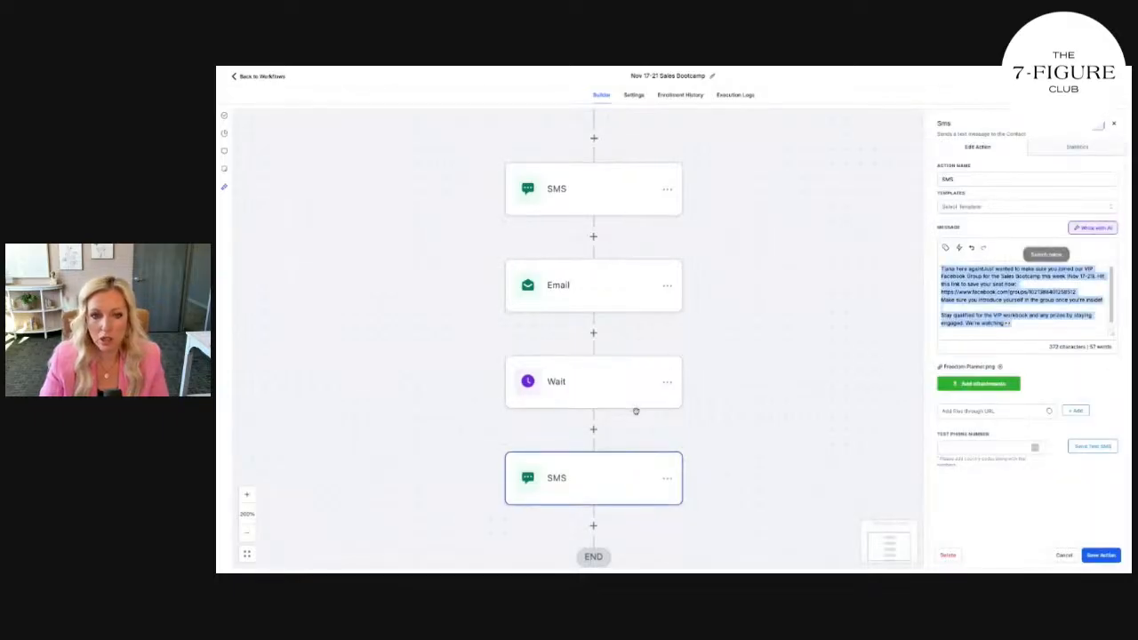
pyautogui.scroll(-1, 628, 433)
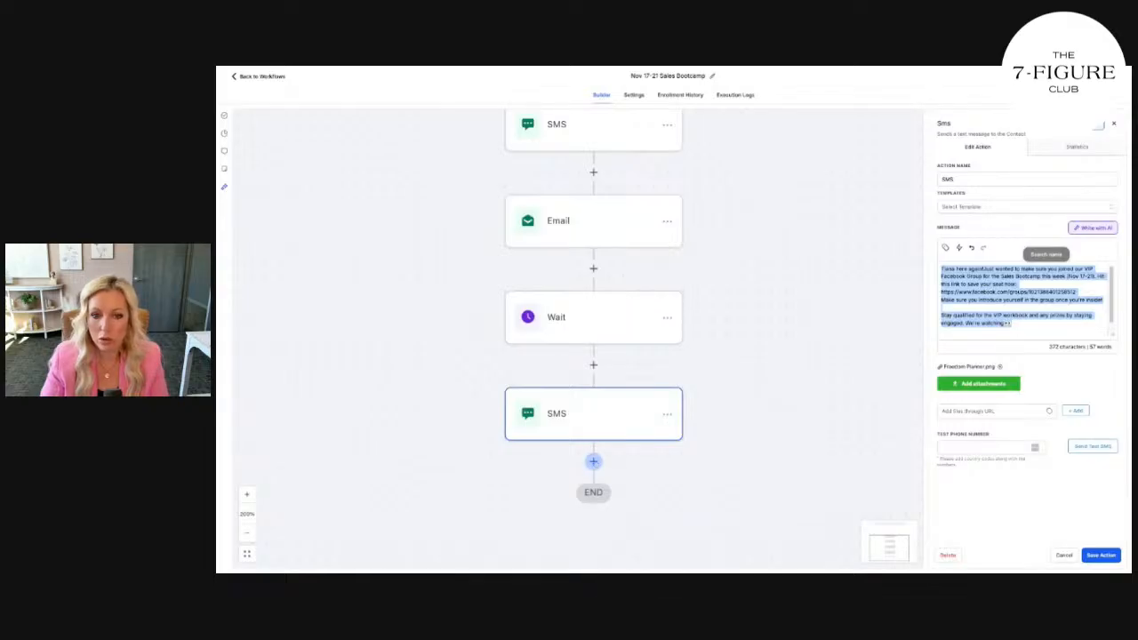
pyautogui.click(593, 461)
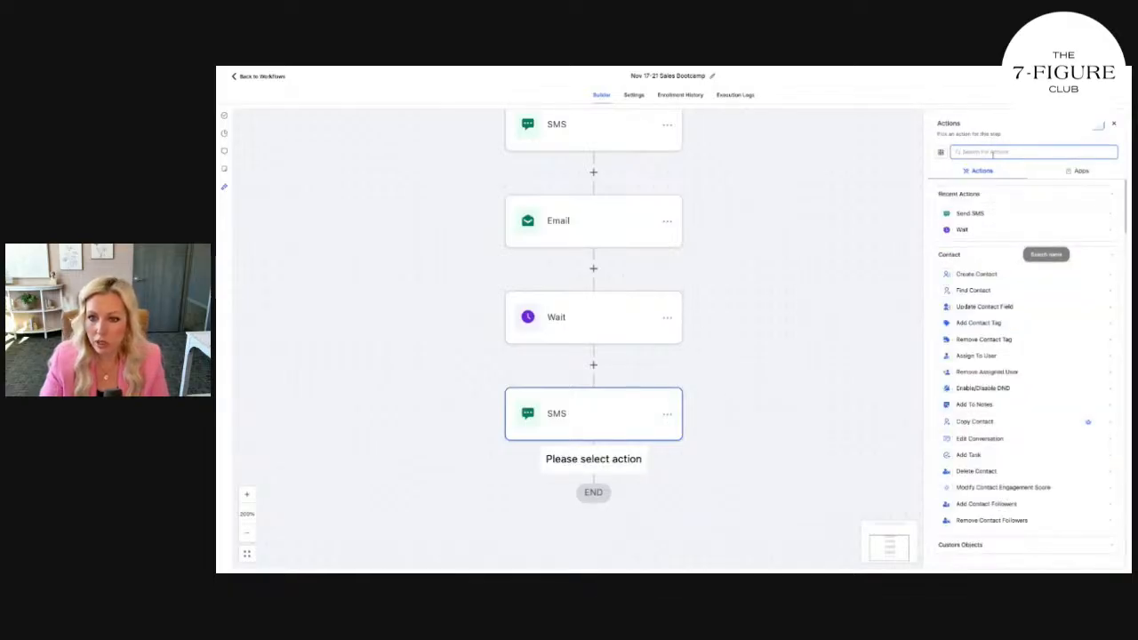
# Make the new step a Send Email action with the sender's name, sender e-mail and subject
pyautogui.write('email')
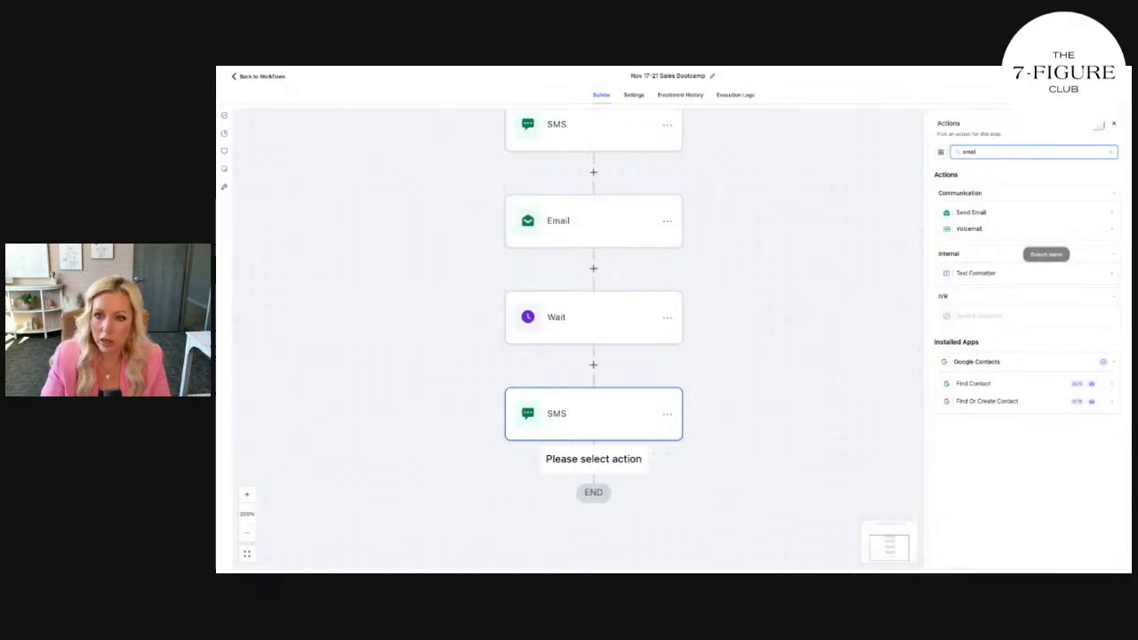
pyautogui.click(973, 213)
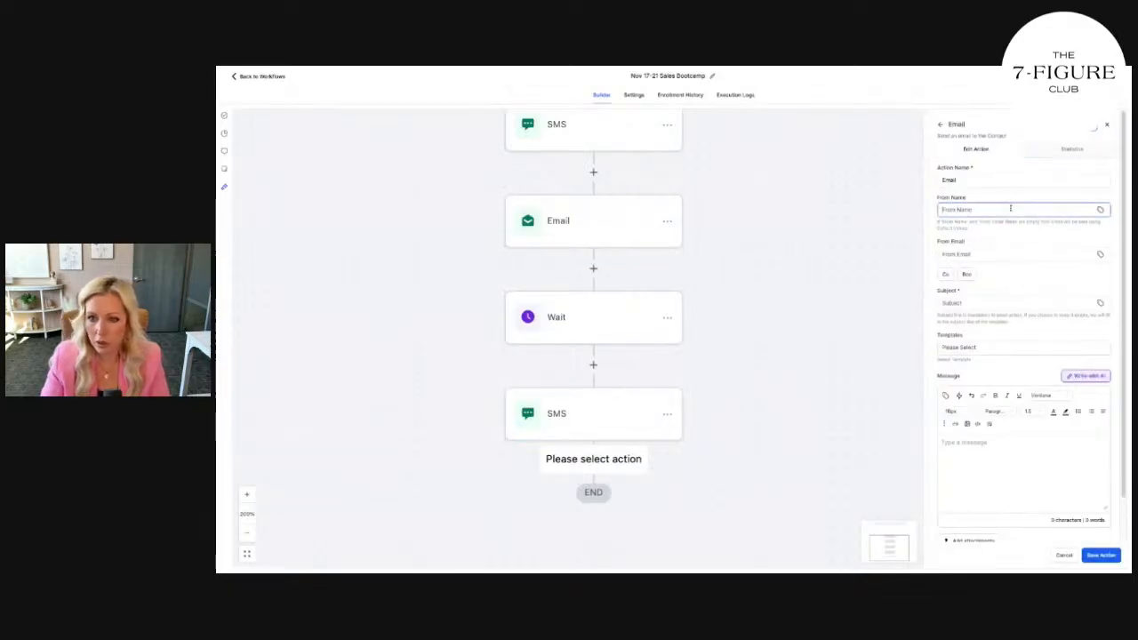
pyautogui.click(983, 253)
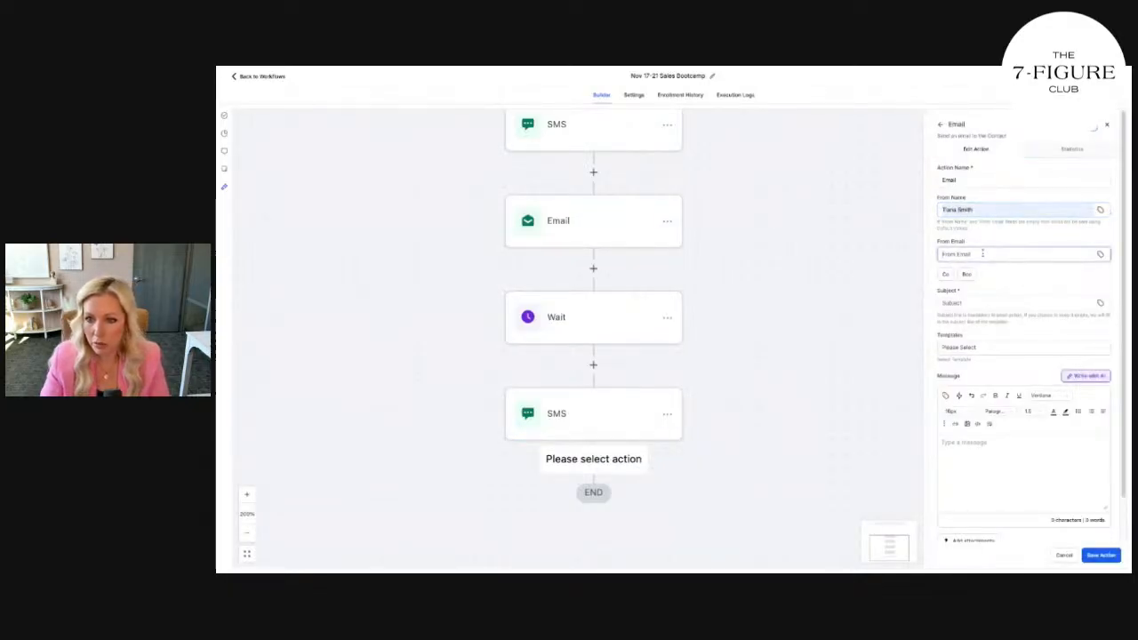
pyautogui.click(980, 255)
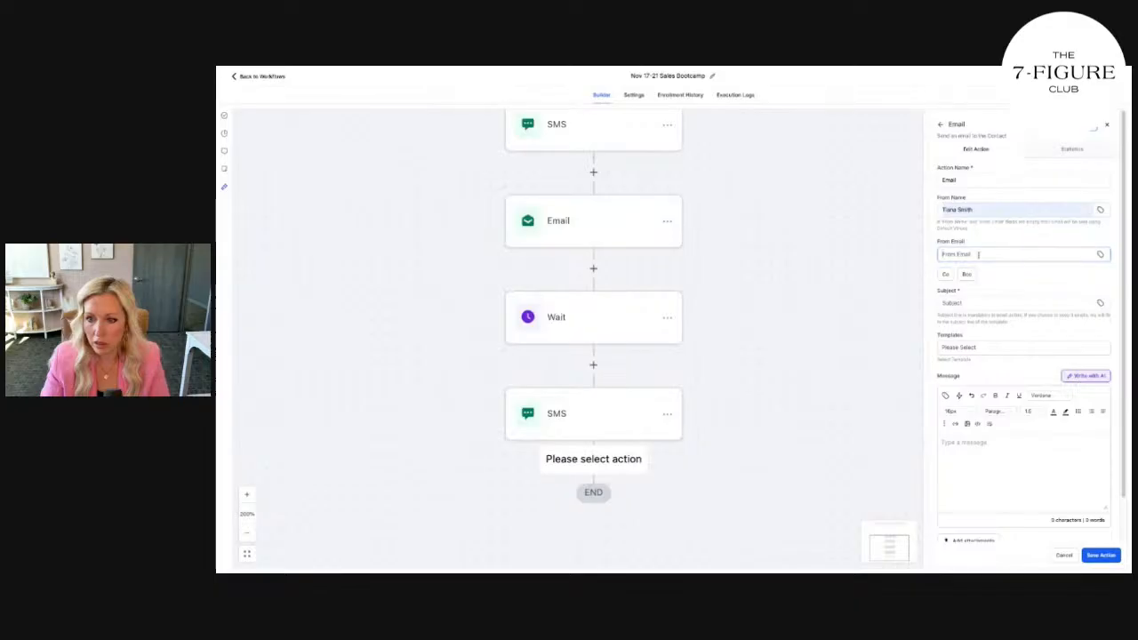
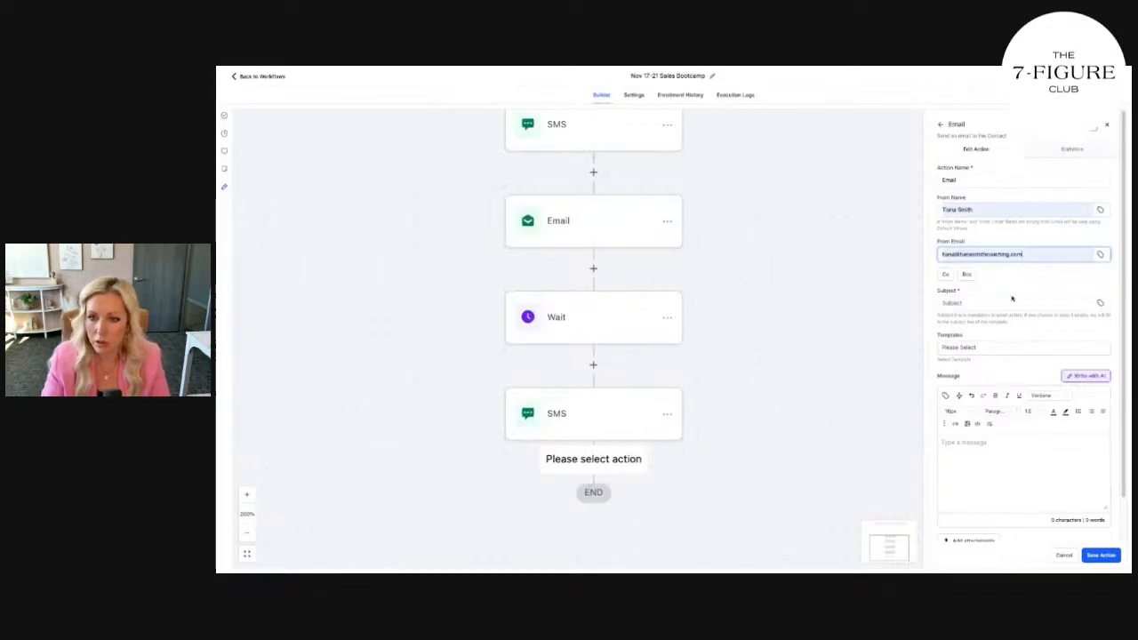
pyautogui.click(996, 303)
pyautogui.write('Did you see this?')
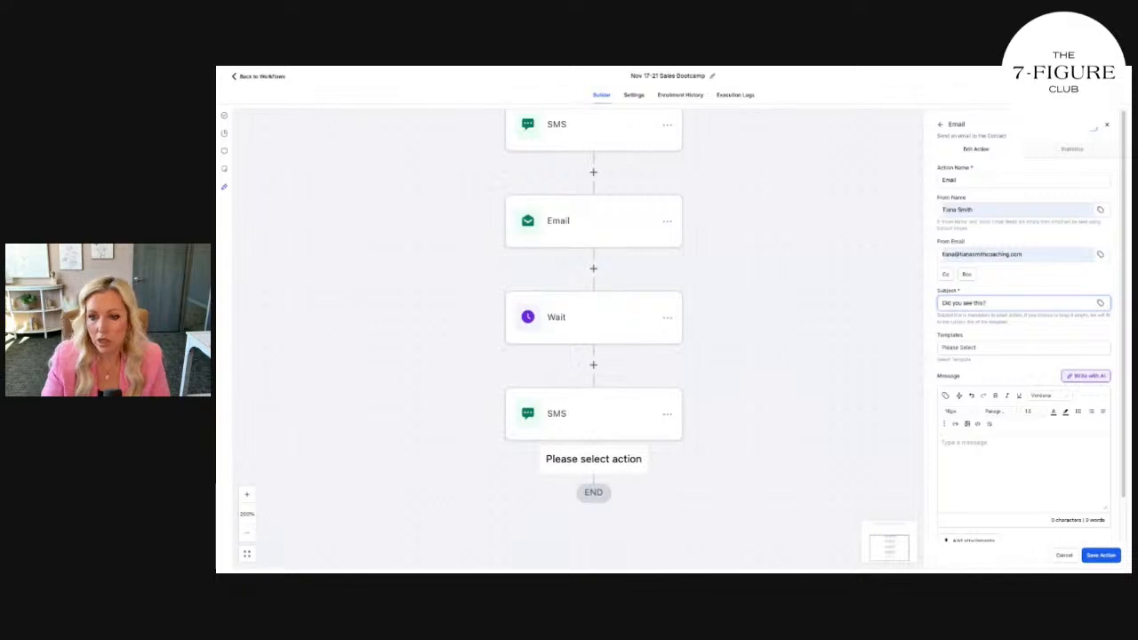
# Choose the Live Webinar Responder template for the email and open it for editing
pyautogui.click(997, 352)
pyautogui.scroll(-5, 993, 374)
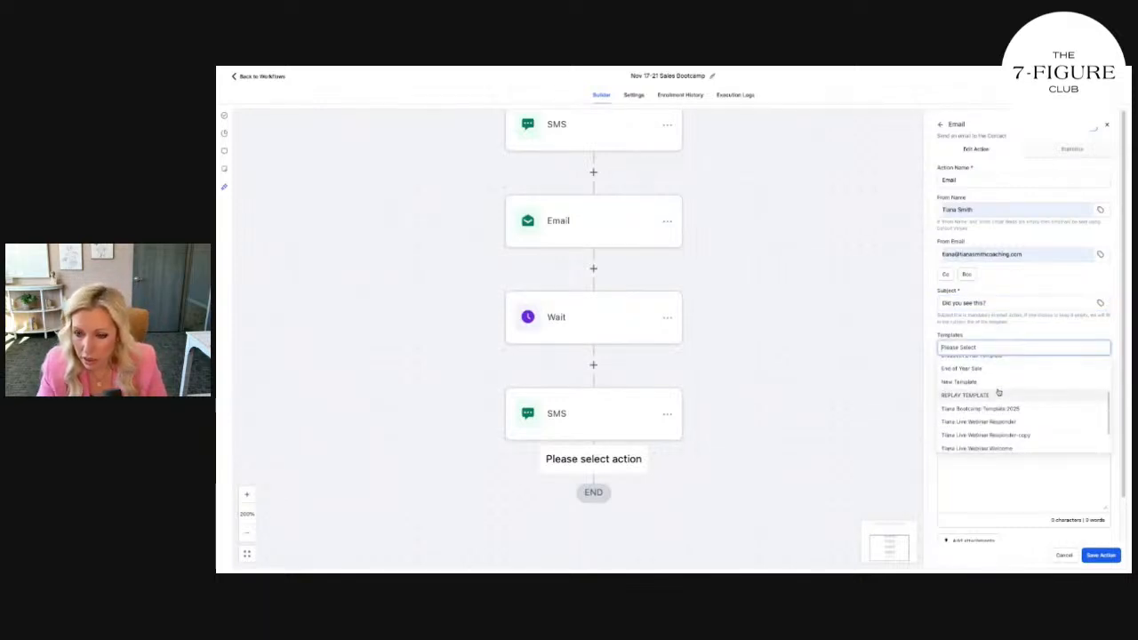
pyautogui.scroll(-3, 997, 395)
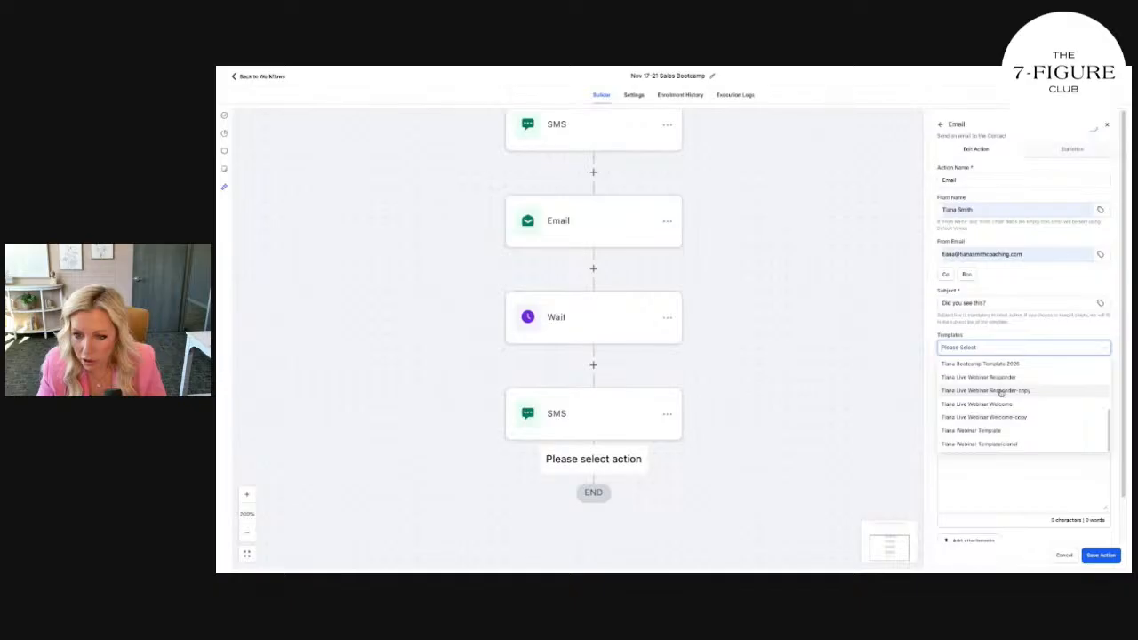
pyautogui.scroll(3, 1002, 394)
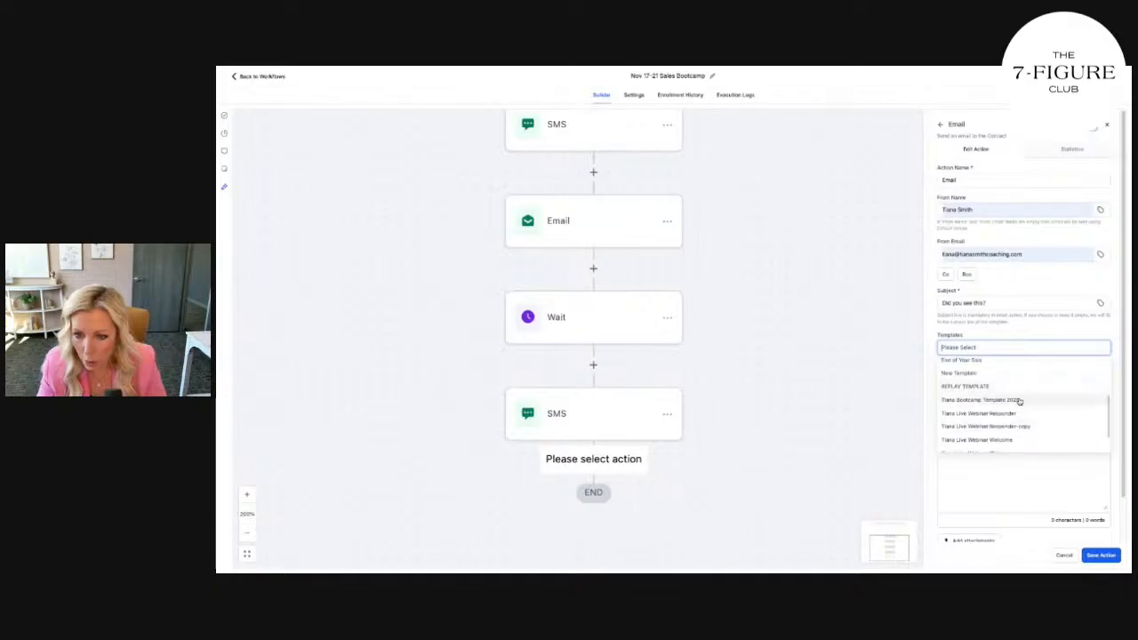
pyautogui.click(1017, 399)
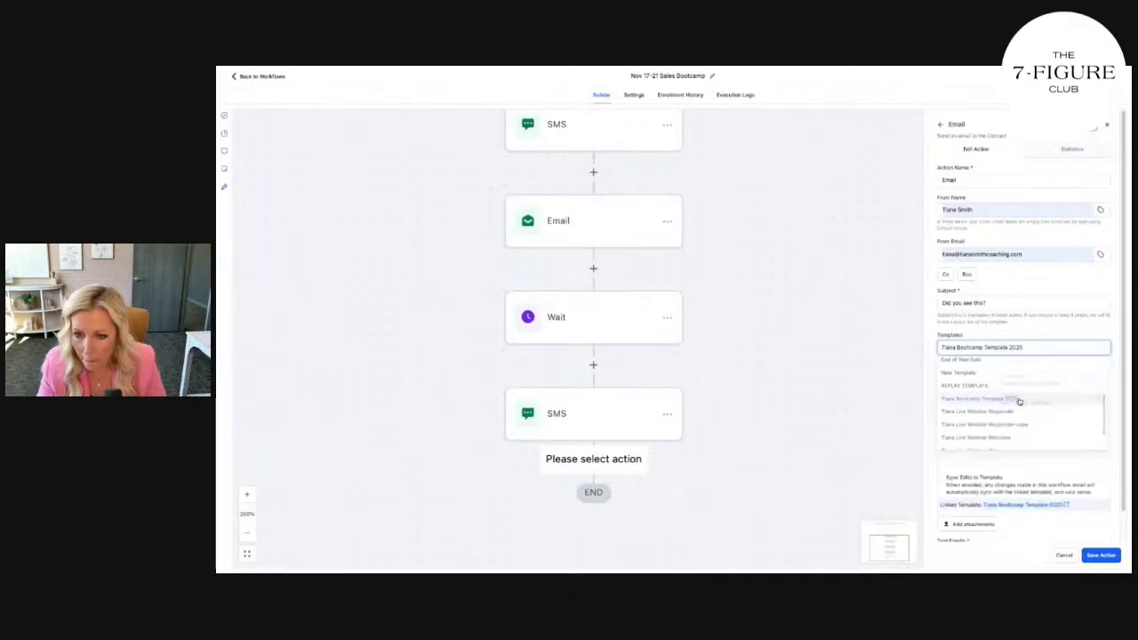
pyautogui.click(1008, 345)
pyautogui.scroll(-1, 1020, 376)
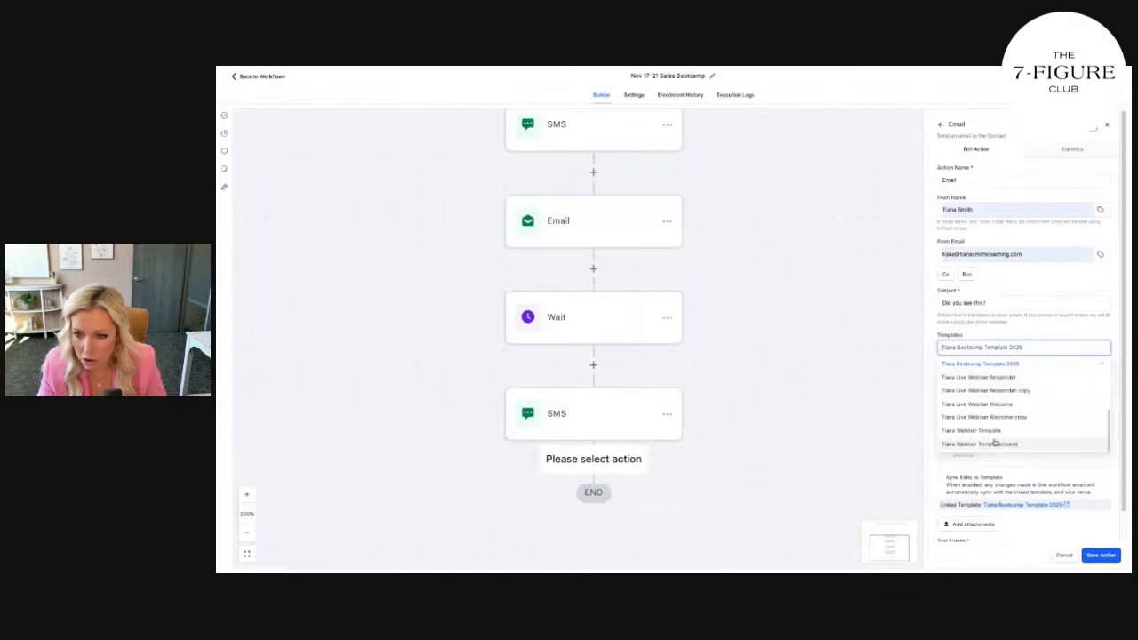
pyautogui.scroll(1, 996, 443)
pyautogui.click(1001, 414)
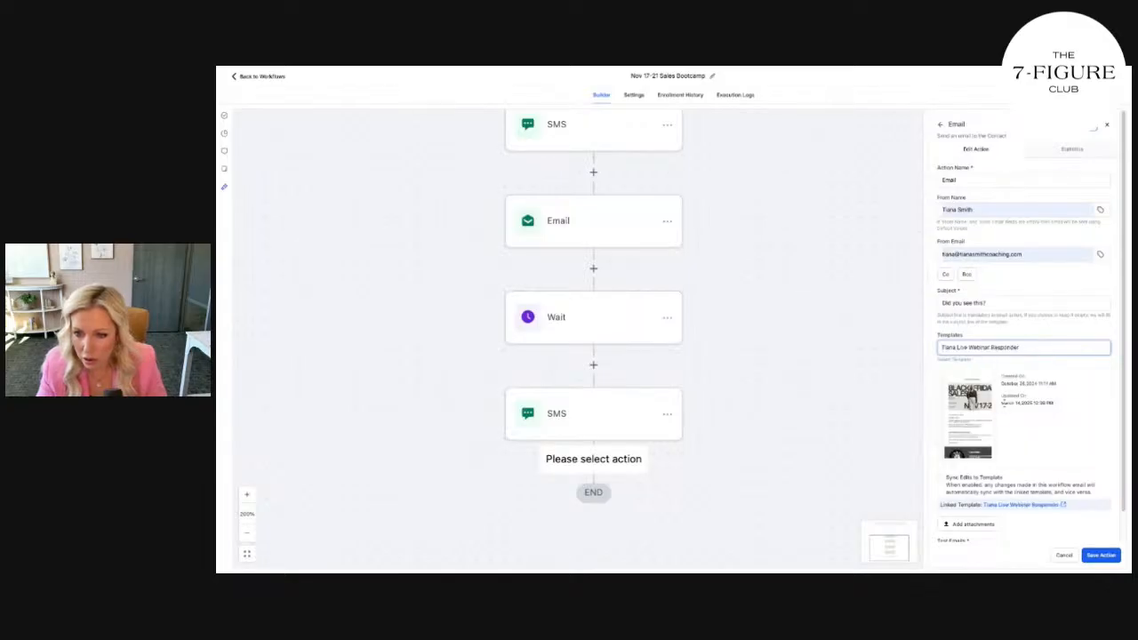
pyautogui.click(962, 423)
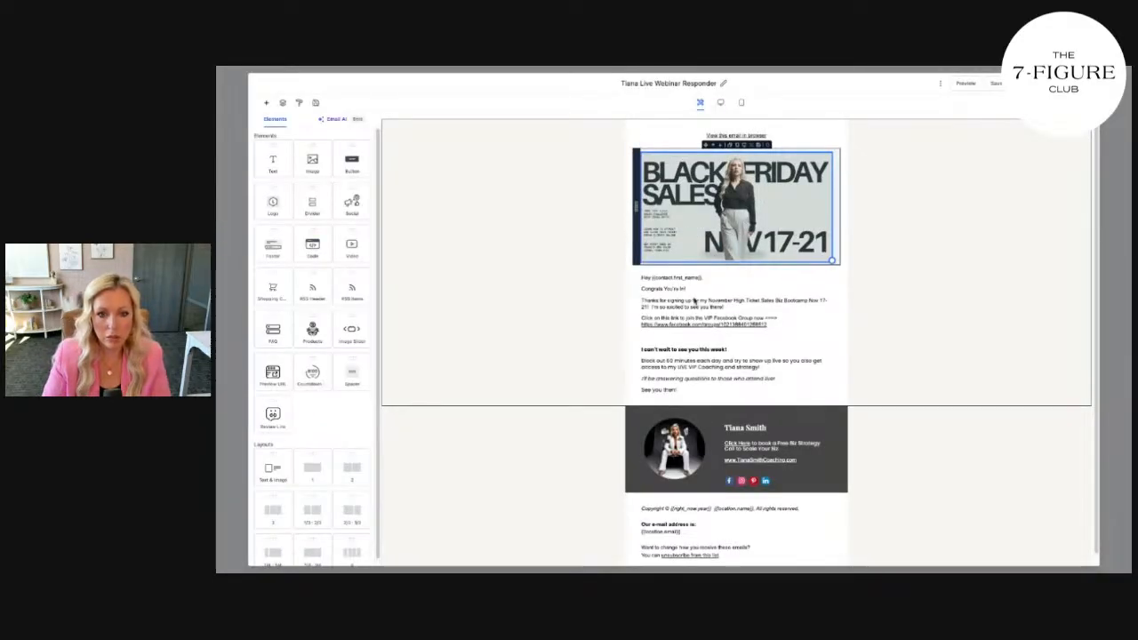
# Replace the opening text with the VIP Facebook Group message, split into separate paragraphs
pyautogui.click(714, 294)
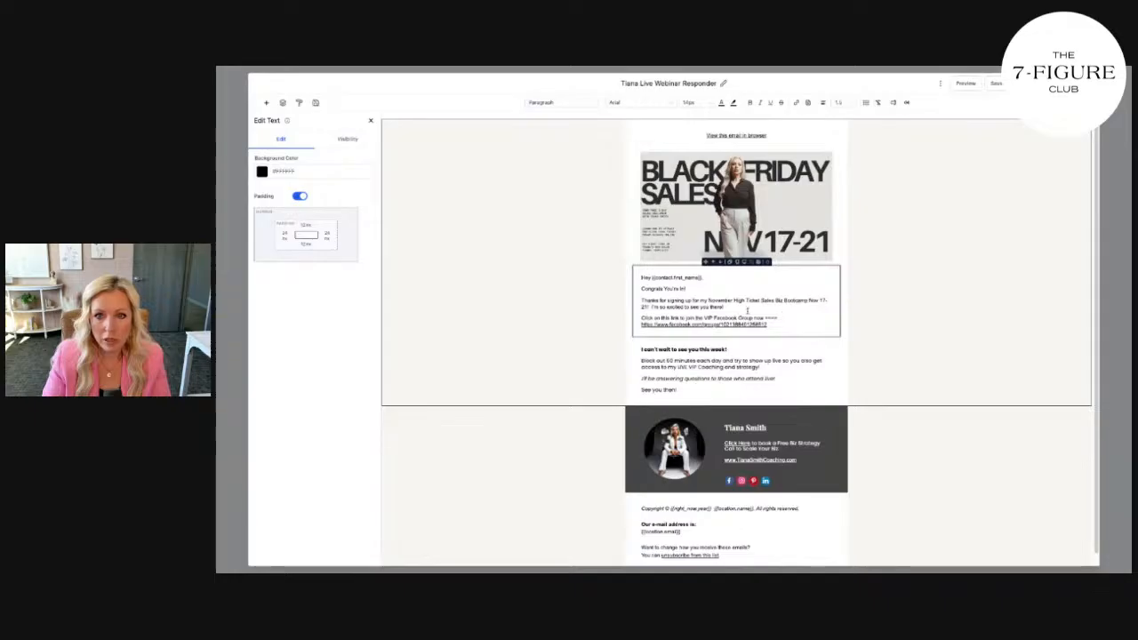
pyautogui.moveTo(642, 290); pyautogui.dragTo(781, 329)
pyautogui.press('super+v')
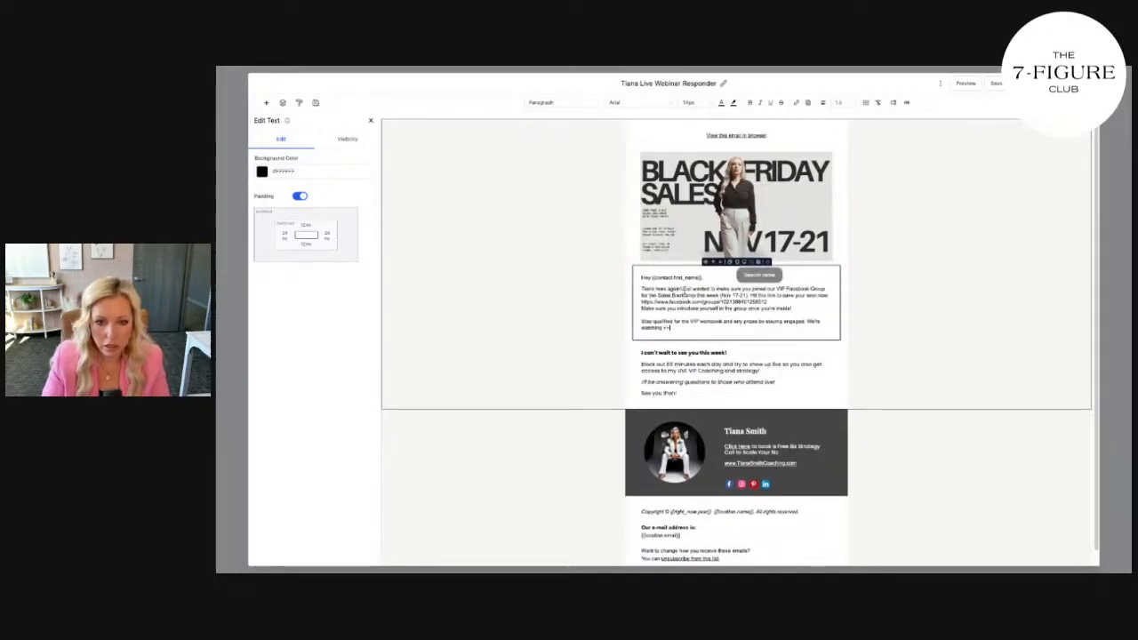
pyautogui.click(682, 289)
pyautogui.press('Return')
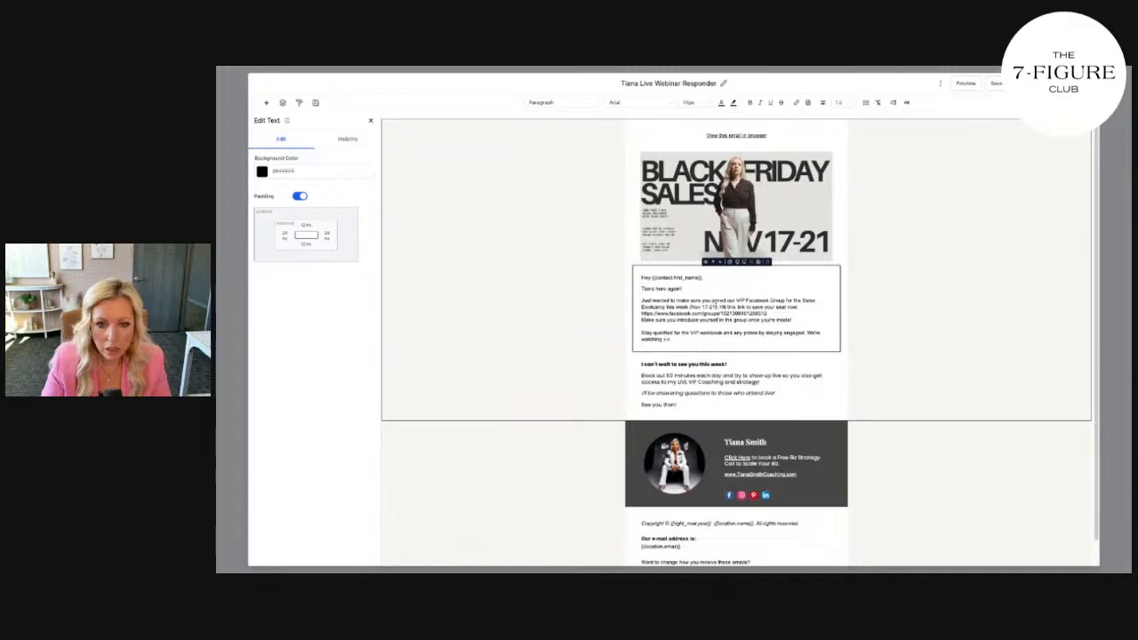
pyautogui.click(721, 307)
pyautogui.press('Return')
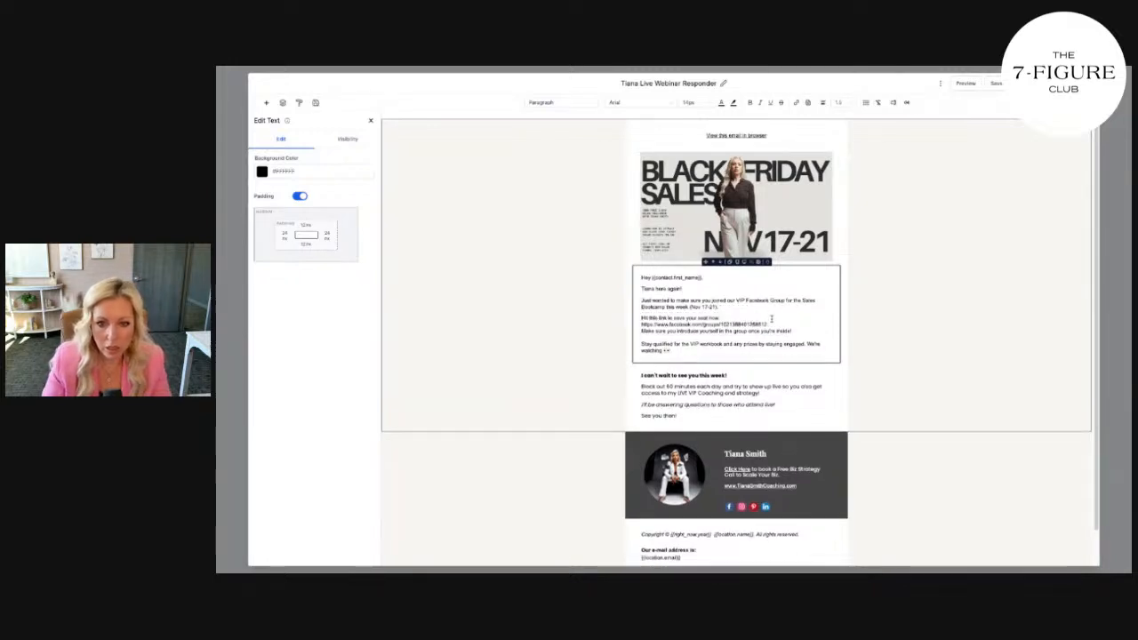
pyautogui.click(772, 323)
pyautogui.press('Return')
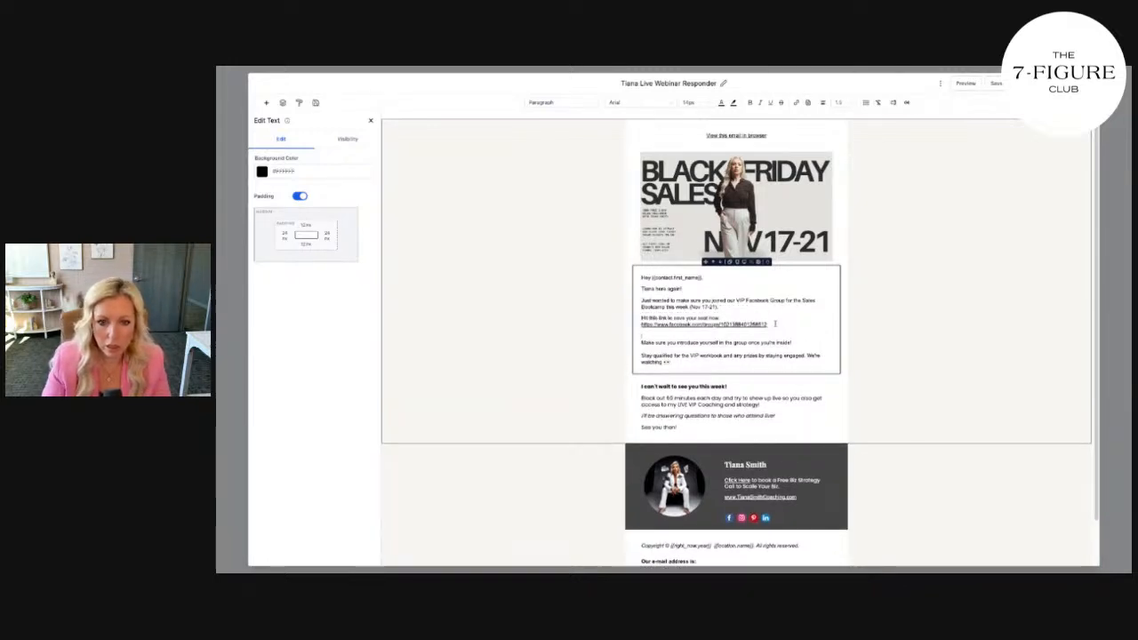
# Delete the "I can't wait to see you" block and save the template
pyautogui.click(760, 404)
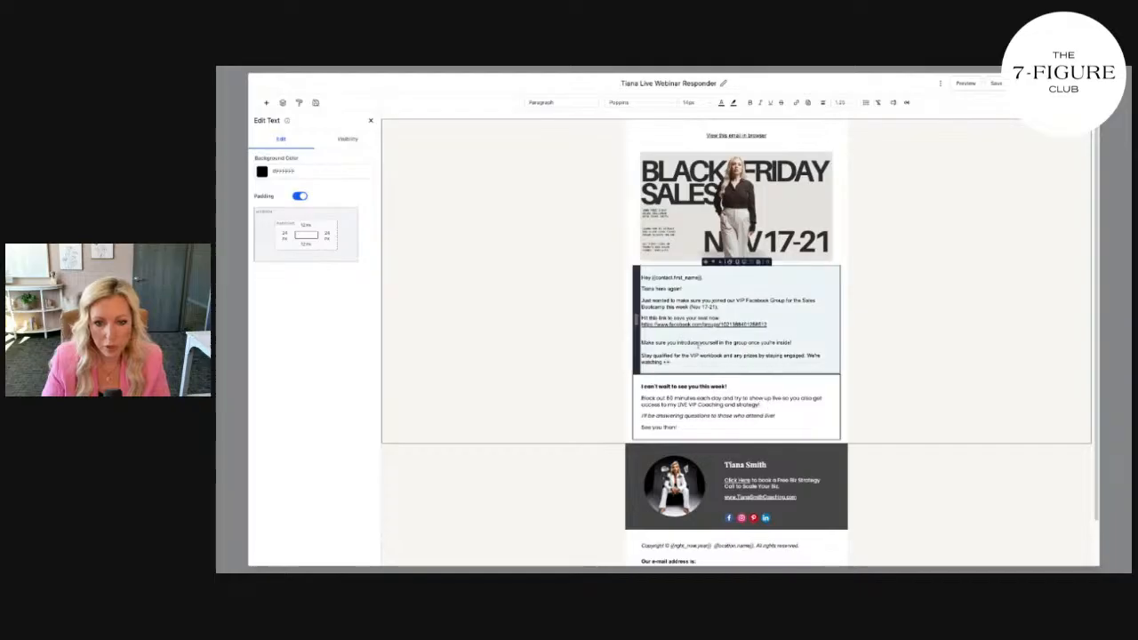
pyautogui.click(772, 371)
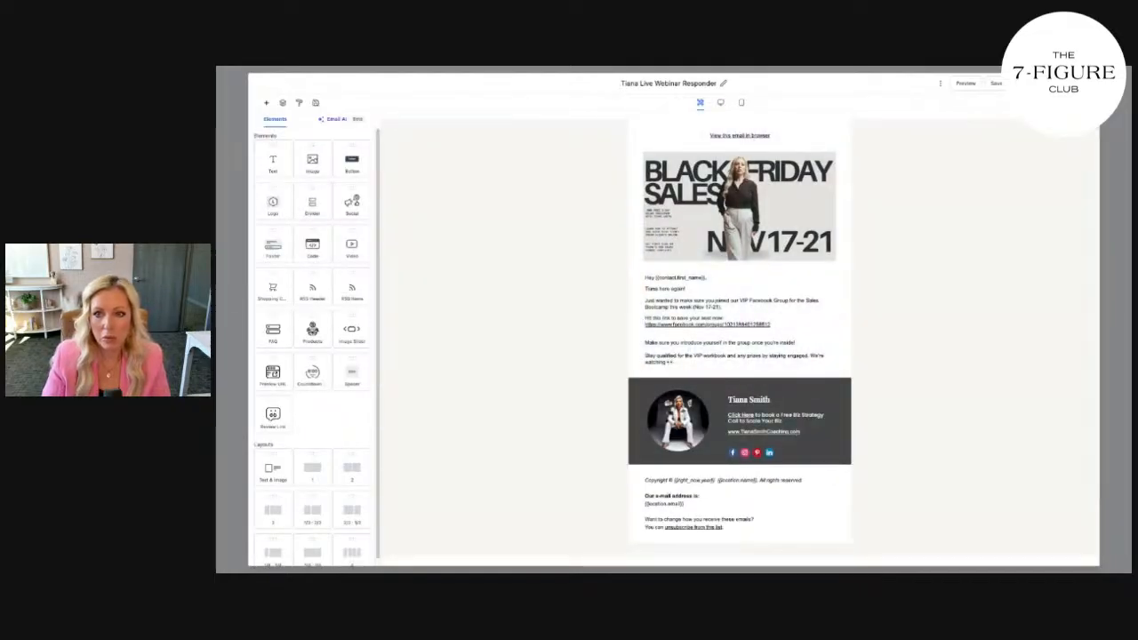
pyautogui.click(998, 84)
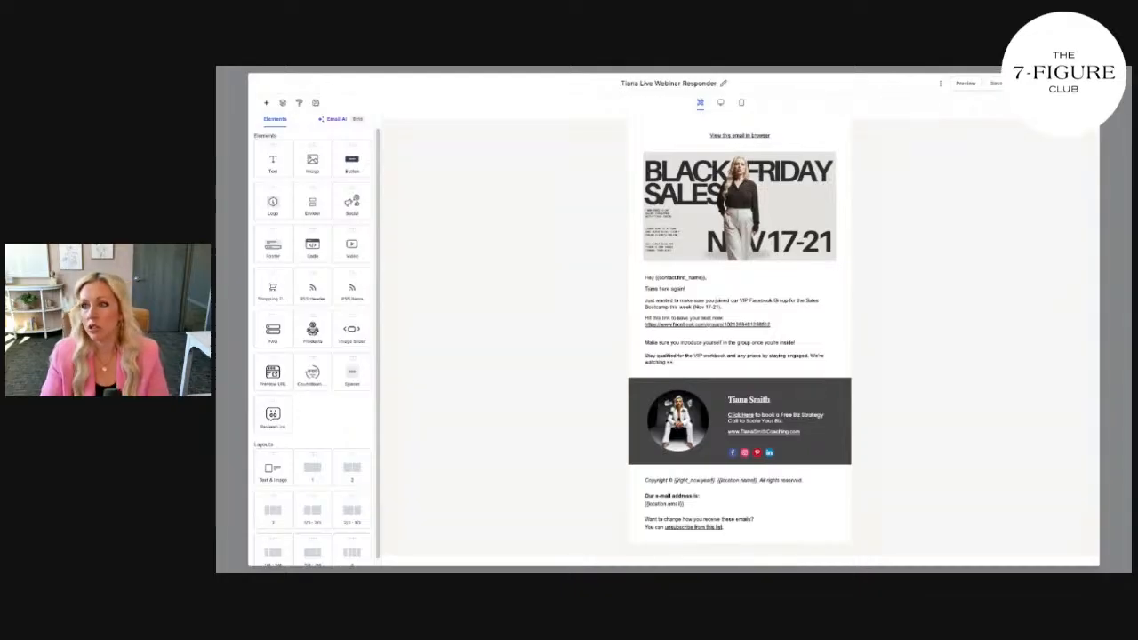
pyautogui.click(1003, 84)
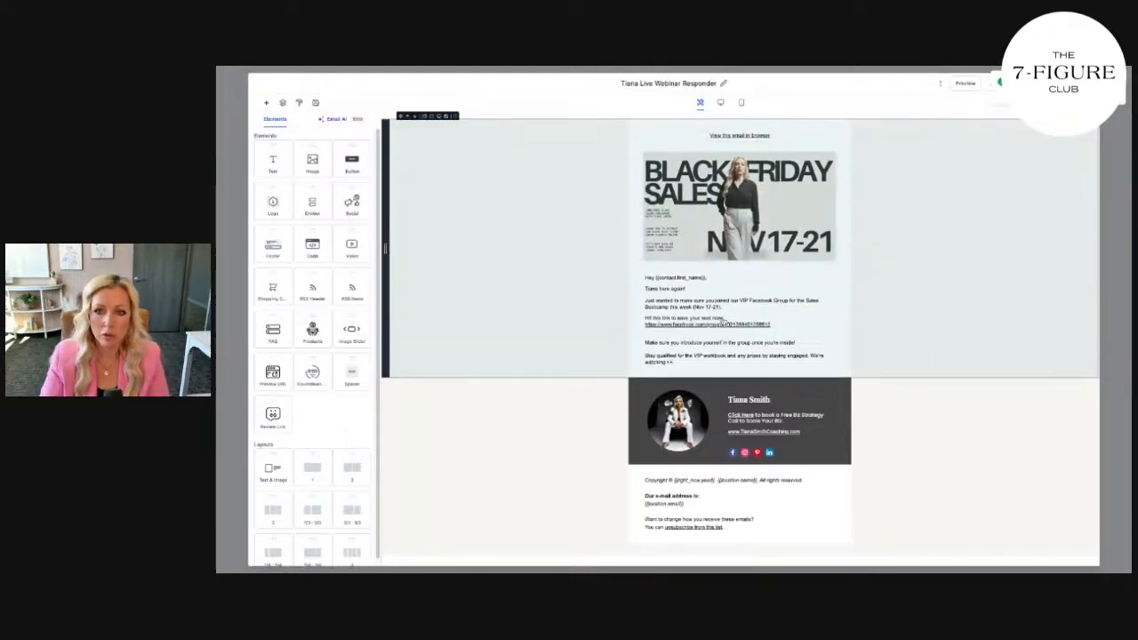
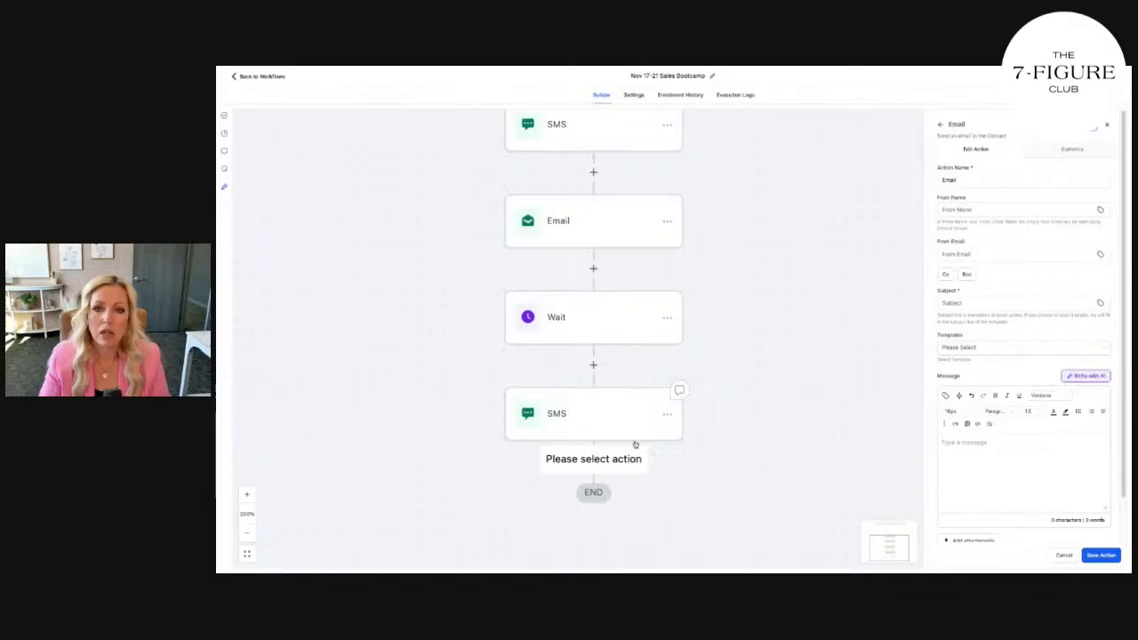
# Attach the original Live Webinar Responder template to the Email step and open it in the builder
pyautogui.click(1049, 350)
pyautogui.scroll(-1, 1017, 402)
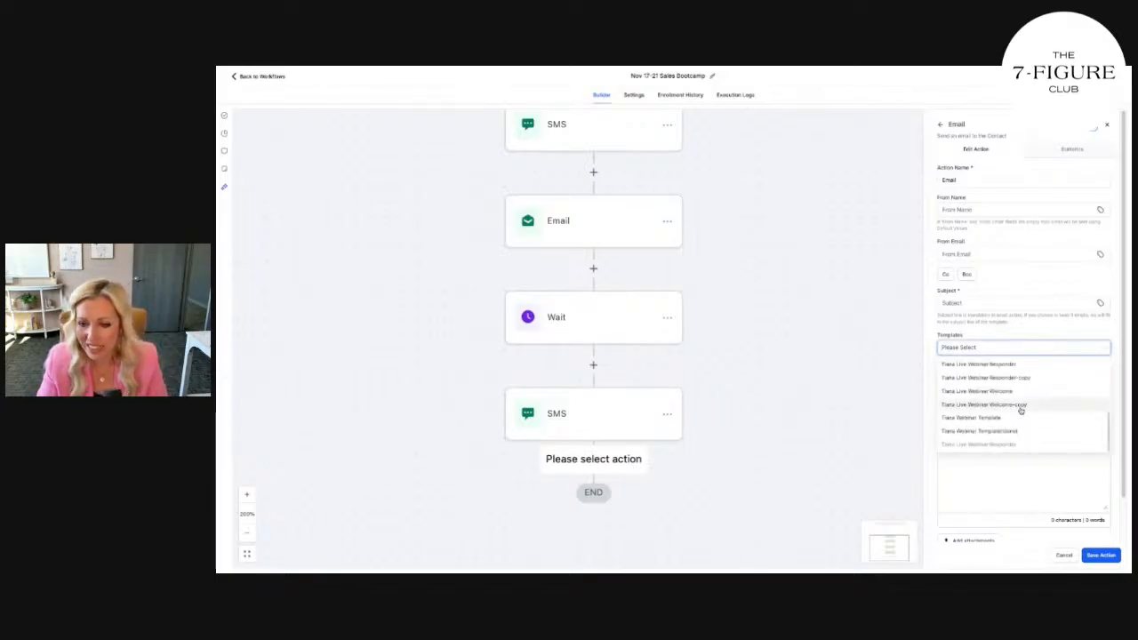
pyautogui.click(1012, 377)
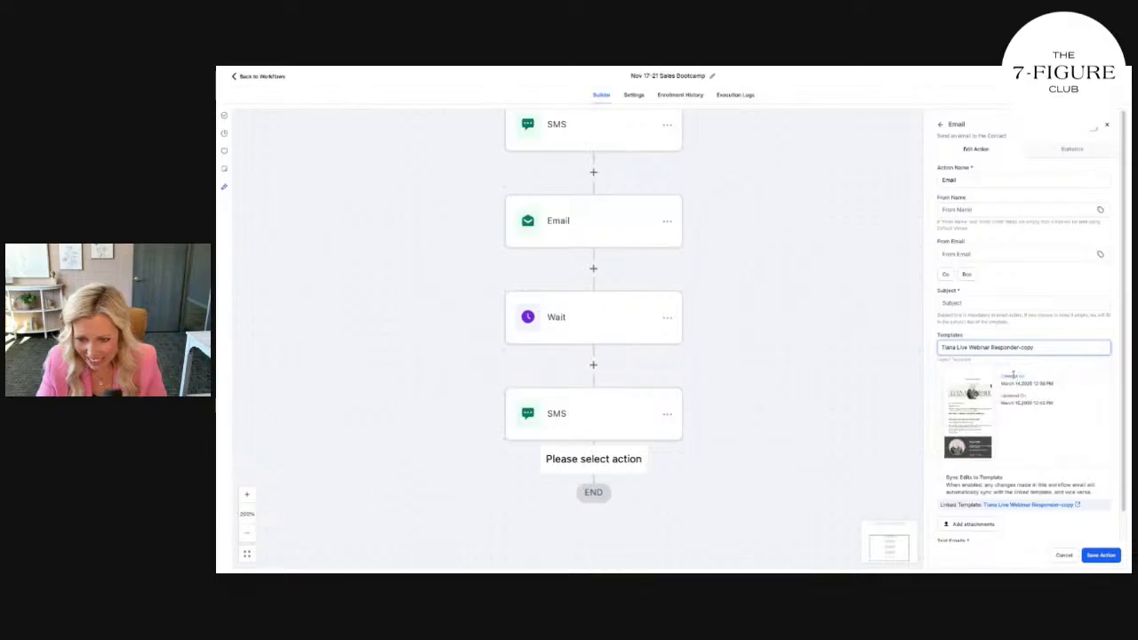
pyautogui.click(1019, 351)
pyautogui.click(1016, 361)
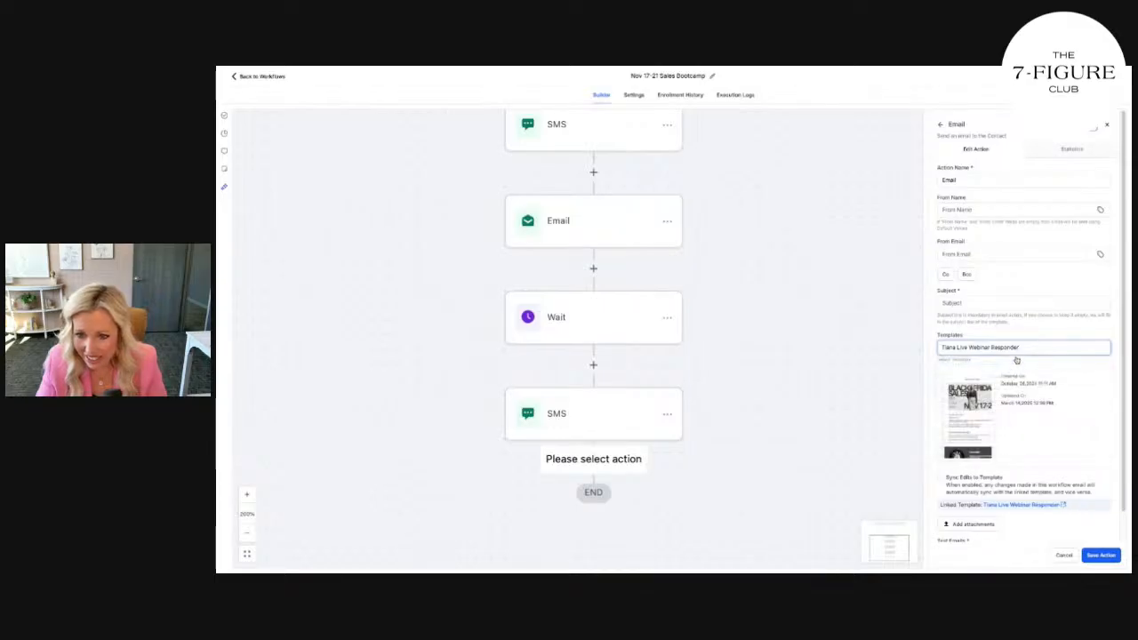
pyautogui.click(972, 416)
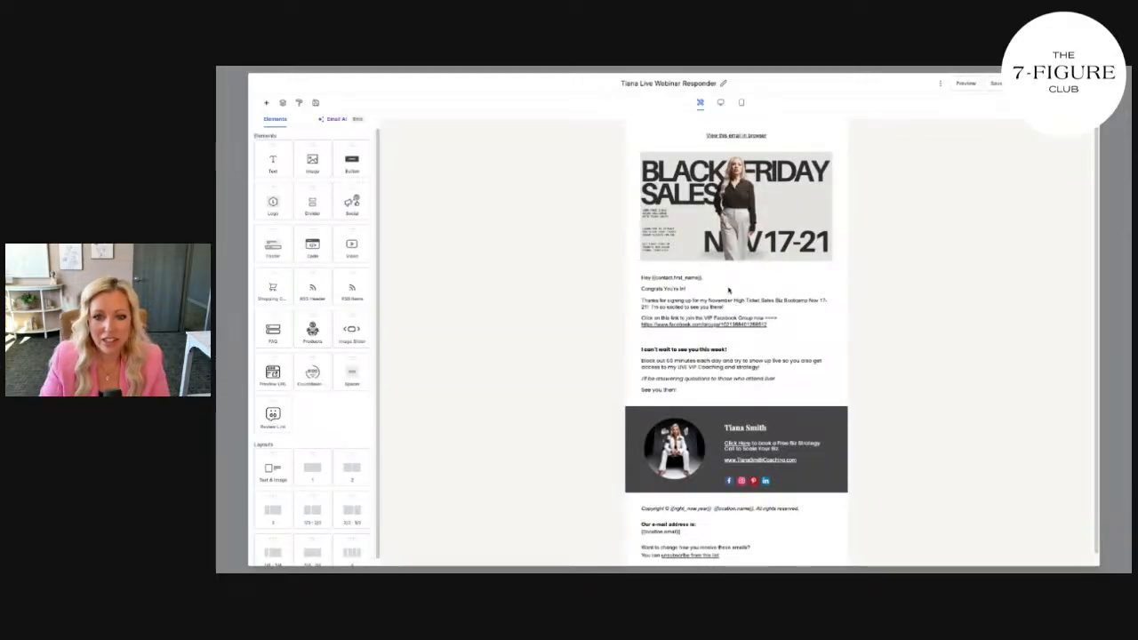
# Replace the greeting text with the VIP Facebook Group paragraph, broken onto separate lines
pyautogui.click(666, 289)
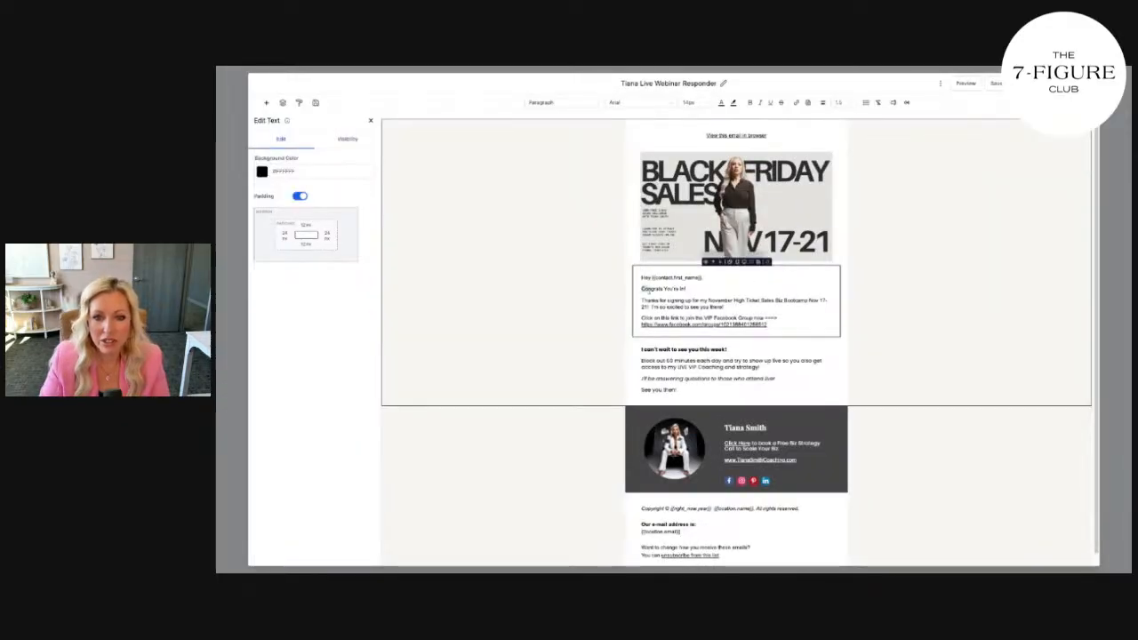
pyautogui.moveTo(642, 289); pyautogui.dragTo(768, 325)
pyautogui.hotkey('ctrl', 'v')
pyautogui.click(752, 296)
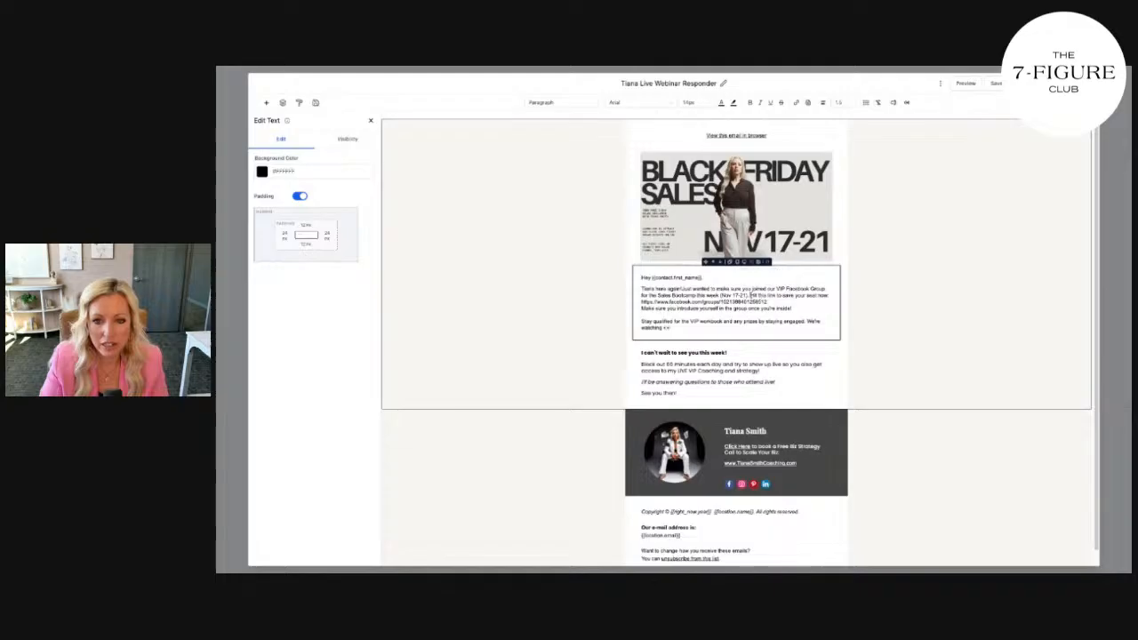
pyautogui.press('Return')
pyautogui.click(786, 313)
pyautogui.press('Return')
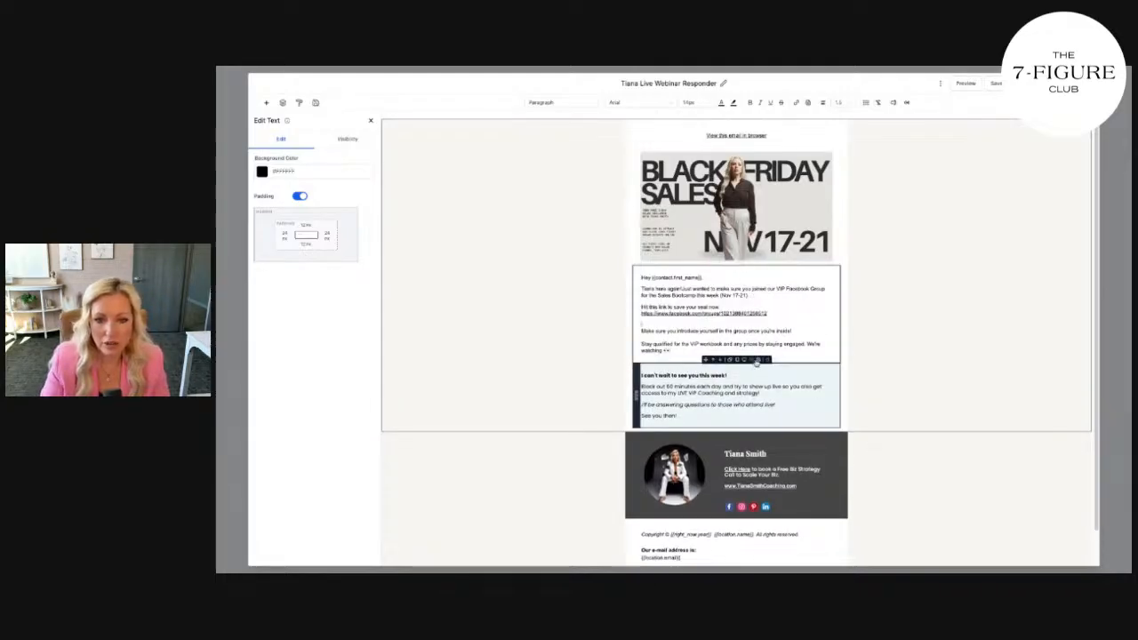
# Remove the 'I can't wait to see you' block, save the email, and close the builder
pyautogui.click(767, 364)
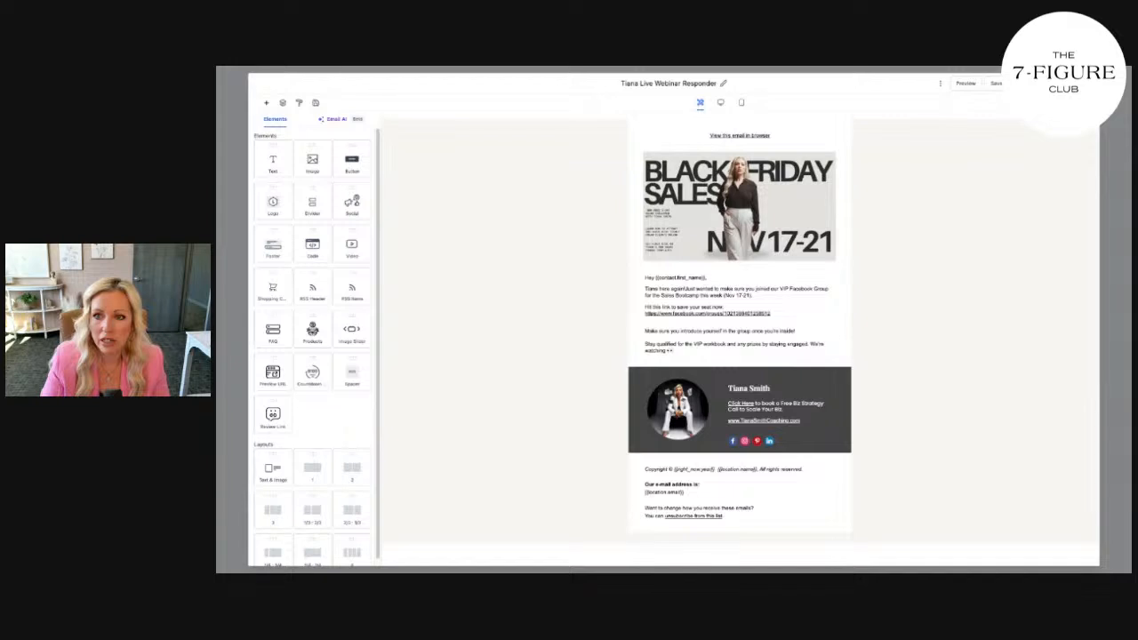
pyautogui.click(1074, 83)
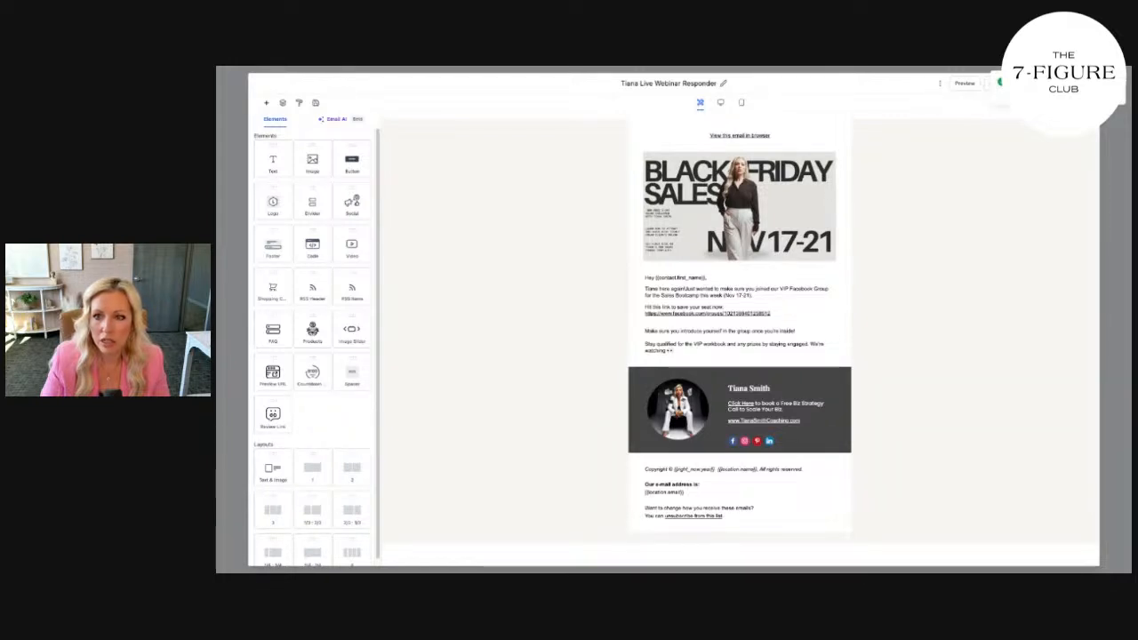
pyautogui.click(1087, 82)
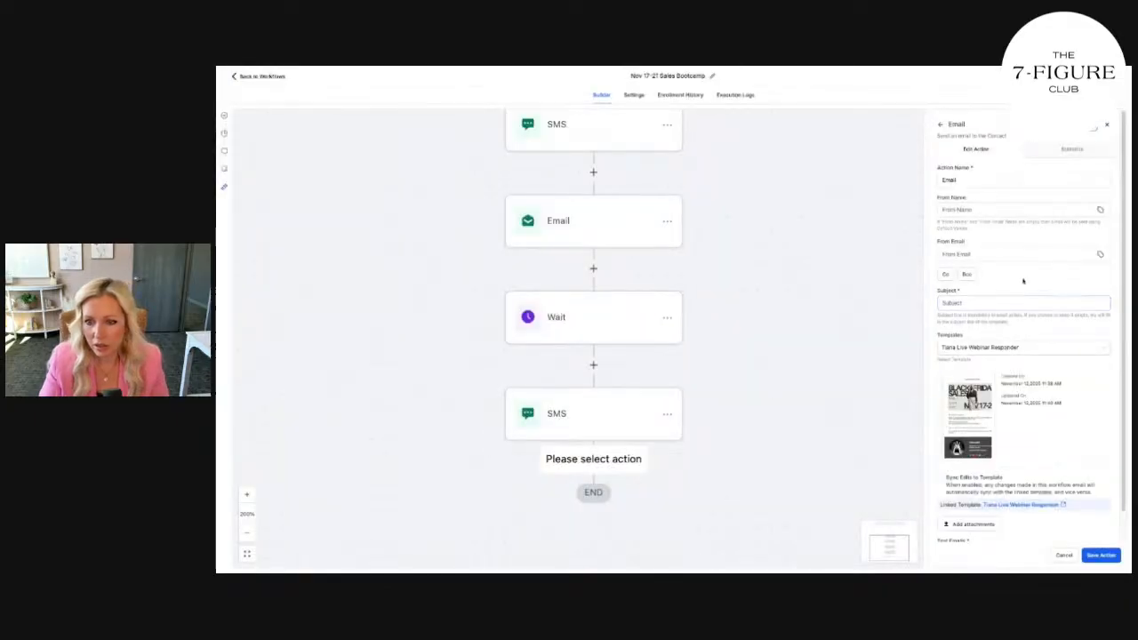
# Fill in the sender's name and email address from the suggested values
pyautogui.click(1001, 213)
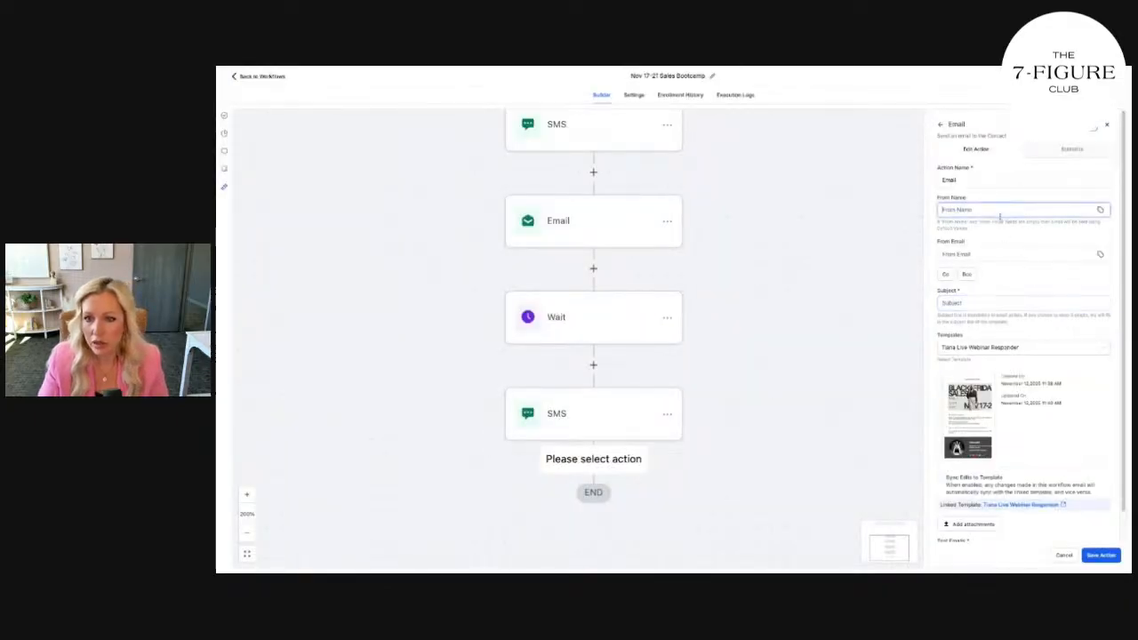
pyautogui.click(1004, 235)
pyautogui.click(976, 255)
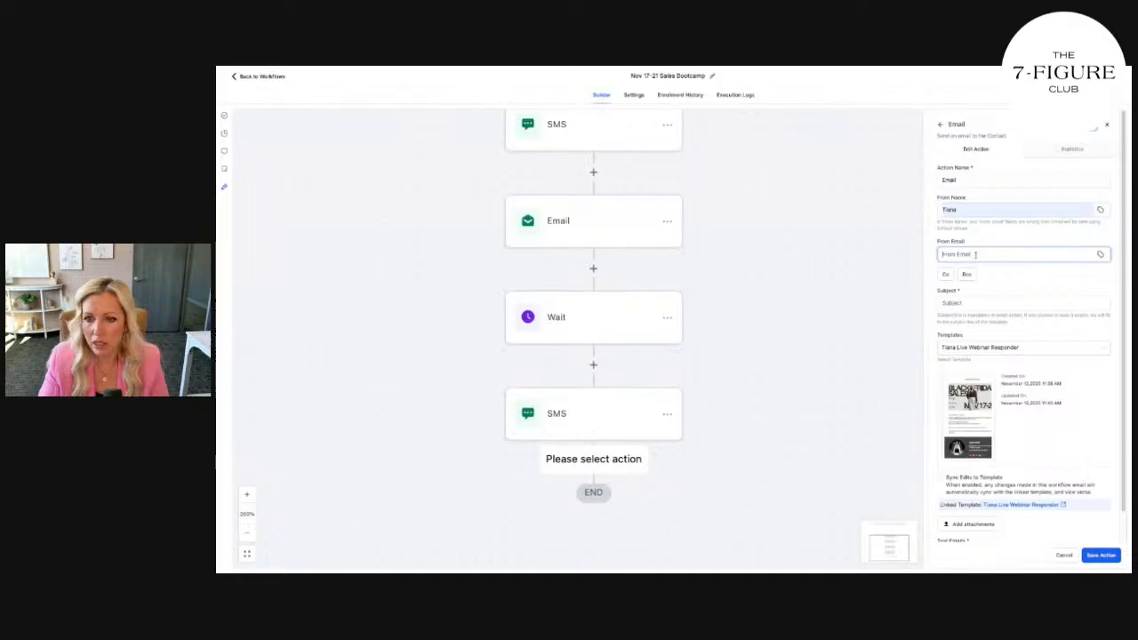
pyautogui.write('t')
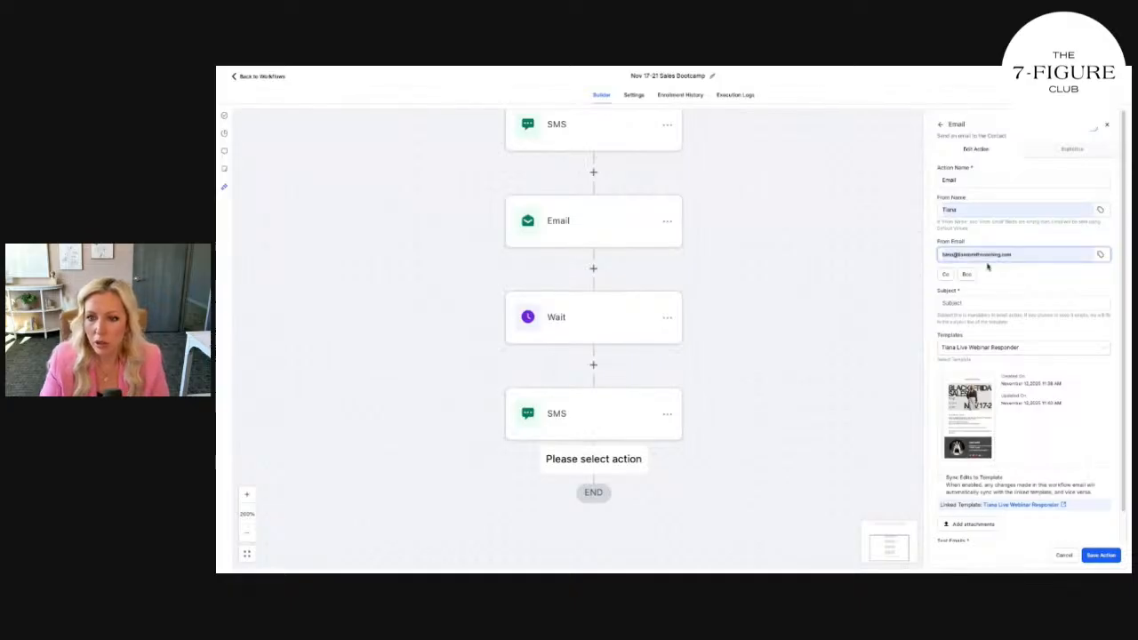
pyautogui.click(1005, 281)
pyautogui.click(985, 182)
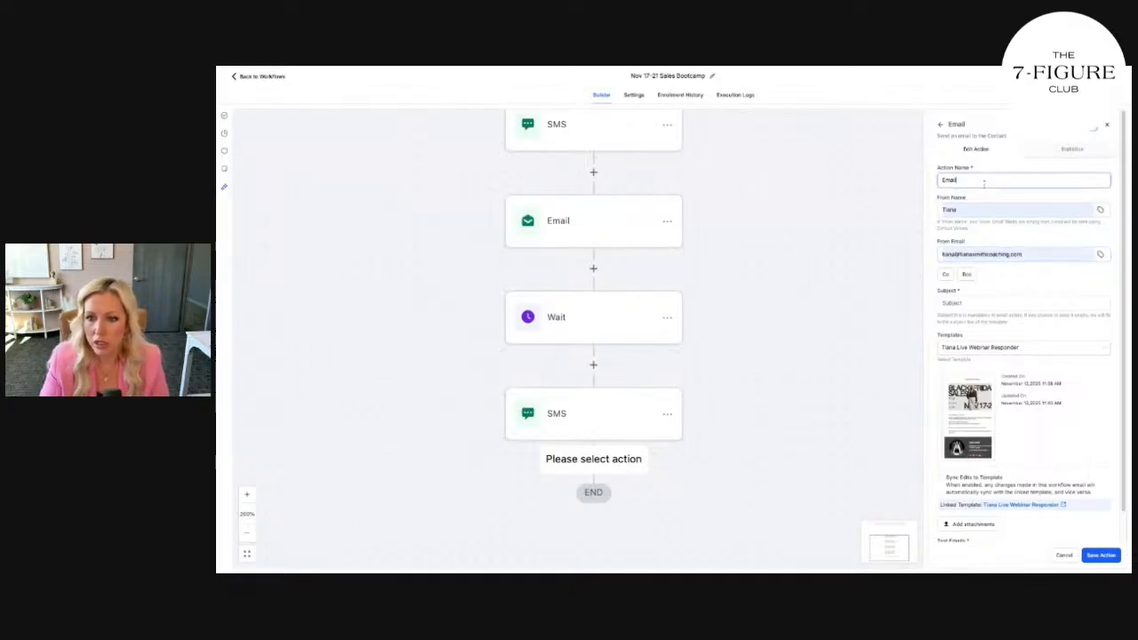
# Set the subject to 'Did you see this?' and save the Email action
pyautogui.click(970, 303)
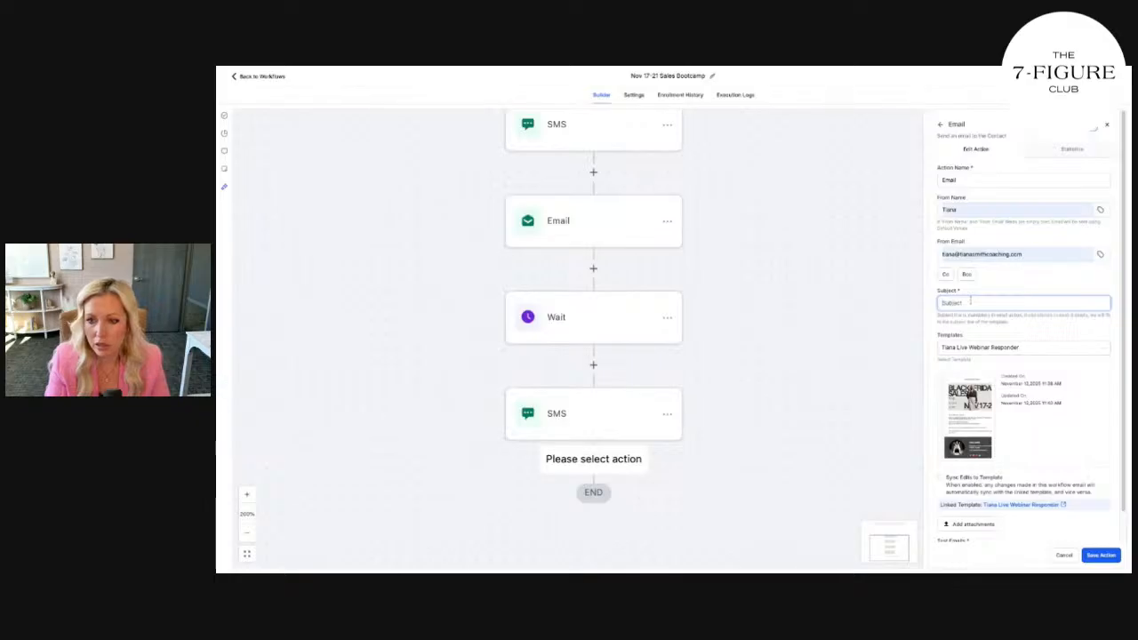
pyautogui.click(1021, 345)
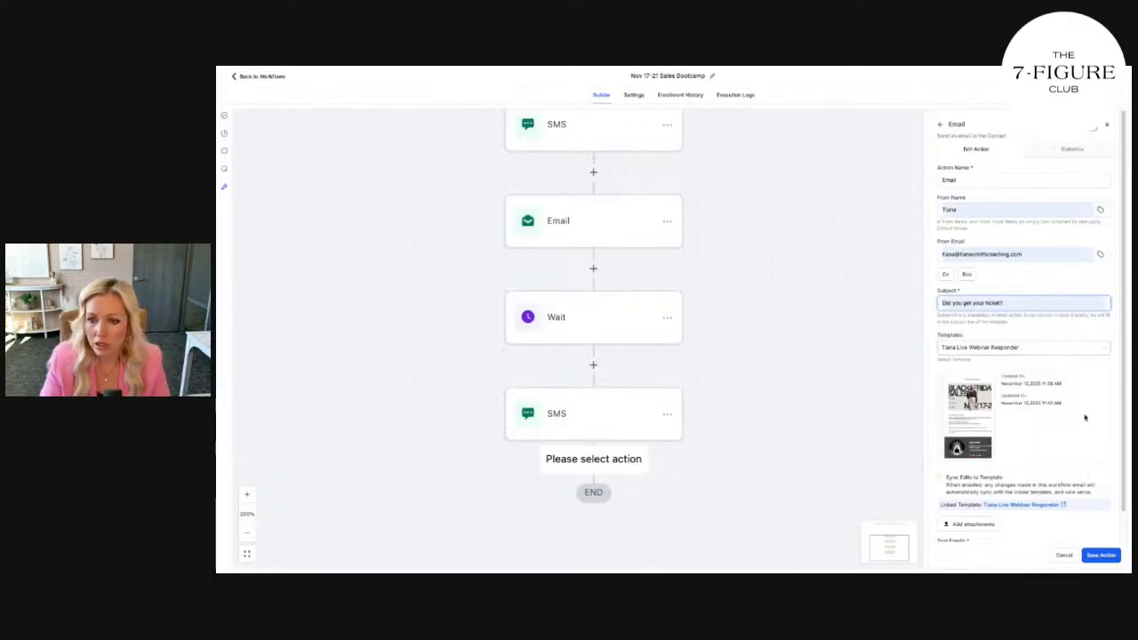
pyautogui.write('see')
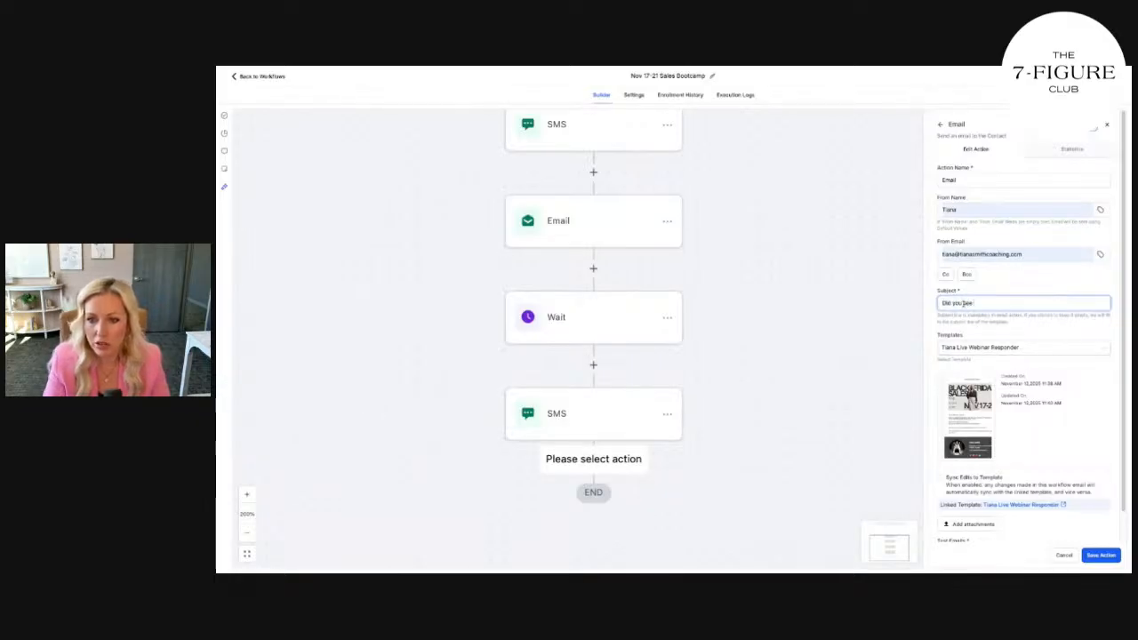
pyautogui.scroll(-1, 1096, 442)
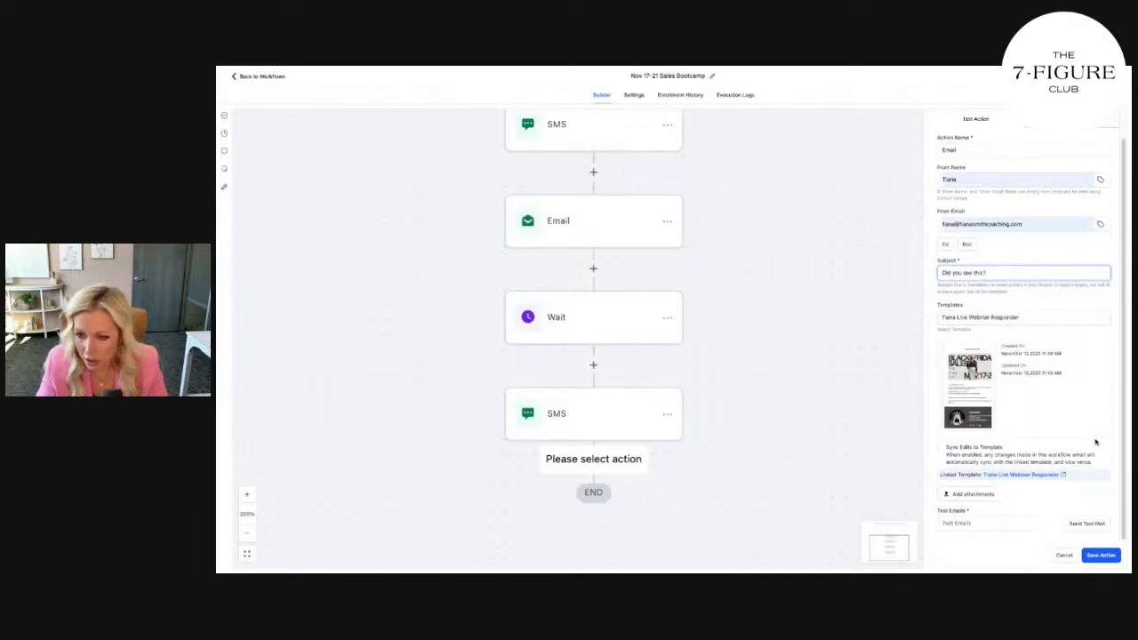
pyautogui.click(1101, 555)
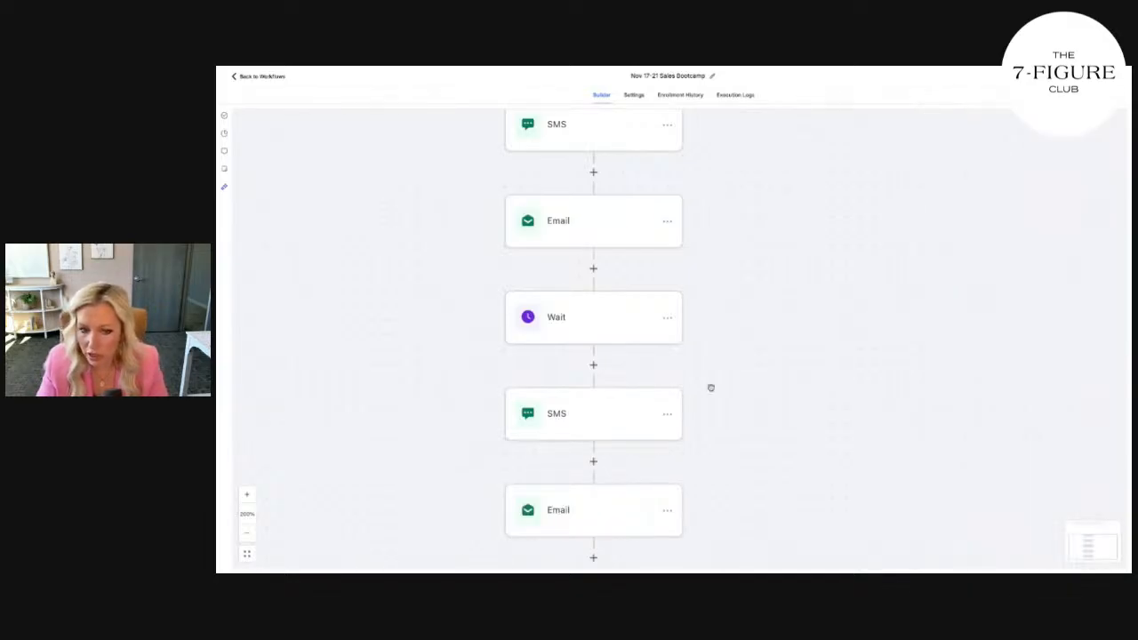
# Zoom out to view the whole workflow and add a step after the last Email
pyautogui.scroll(-3, 635, 364)
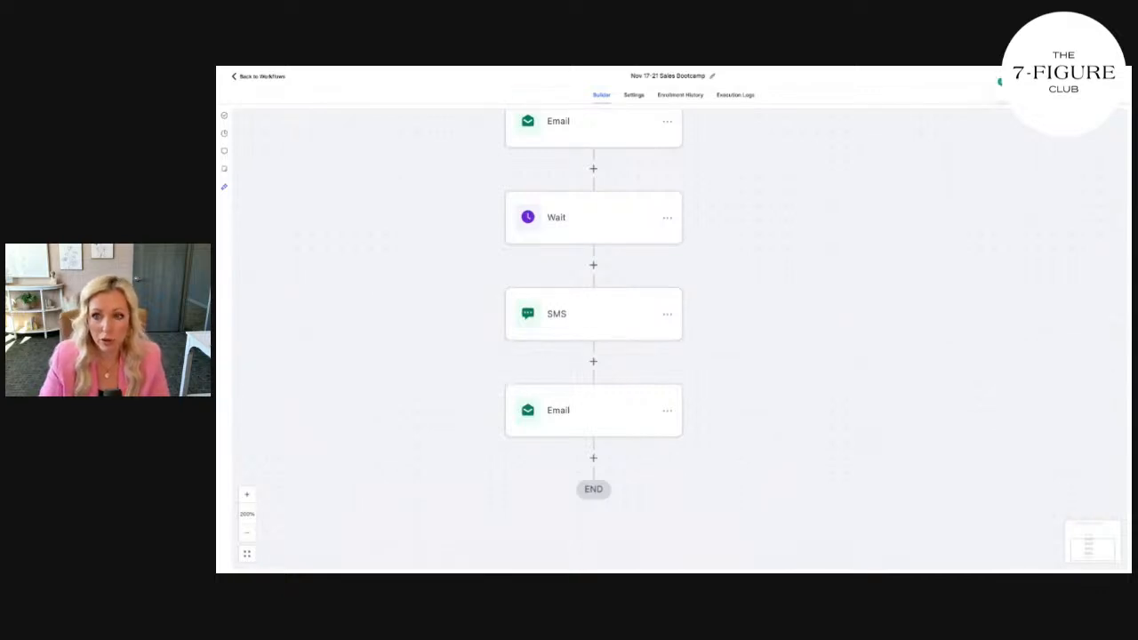
pyautogui.scroll(1, 596, 286)
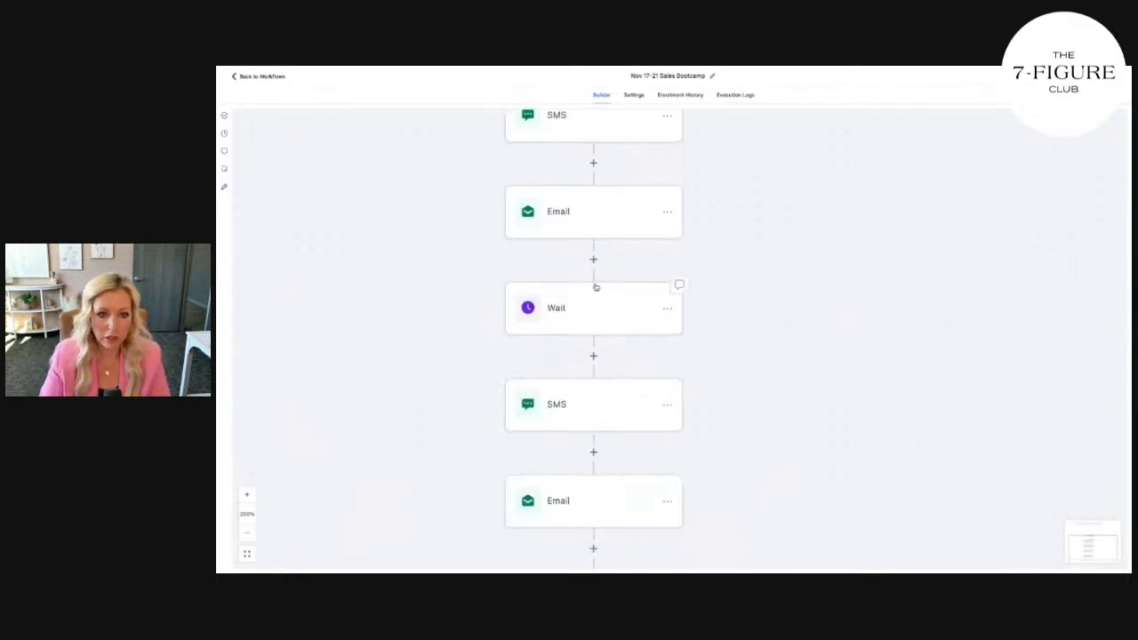
pyautogui.scroll(-1, 595, 286)
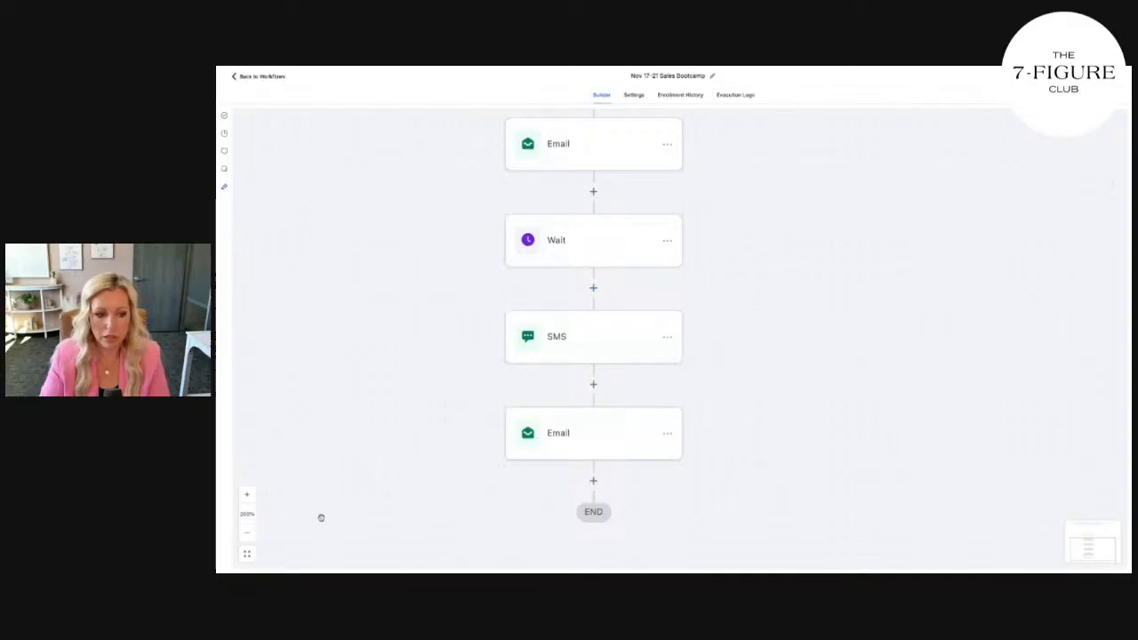
pyautogui.click(247, 534)
pyautogui.click(247, 533)
pyautogui.click(246, 534)
pyautogui.click(246, 534)
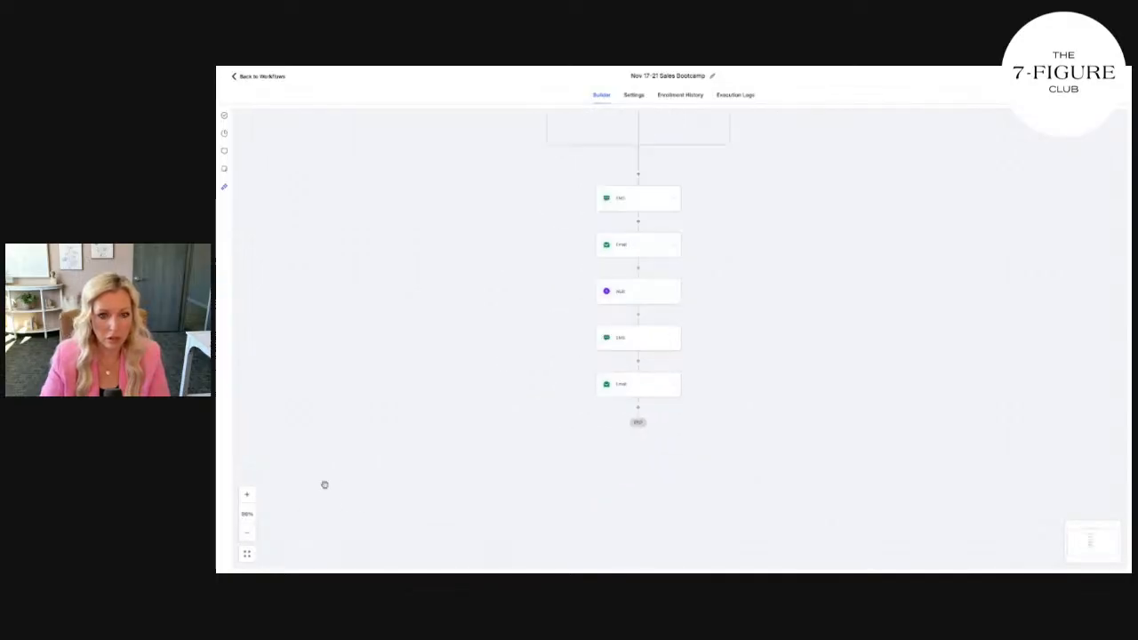
pyautogui.click(246, 495)
pyautogui.scroll(1, 781, 414)
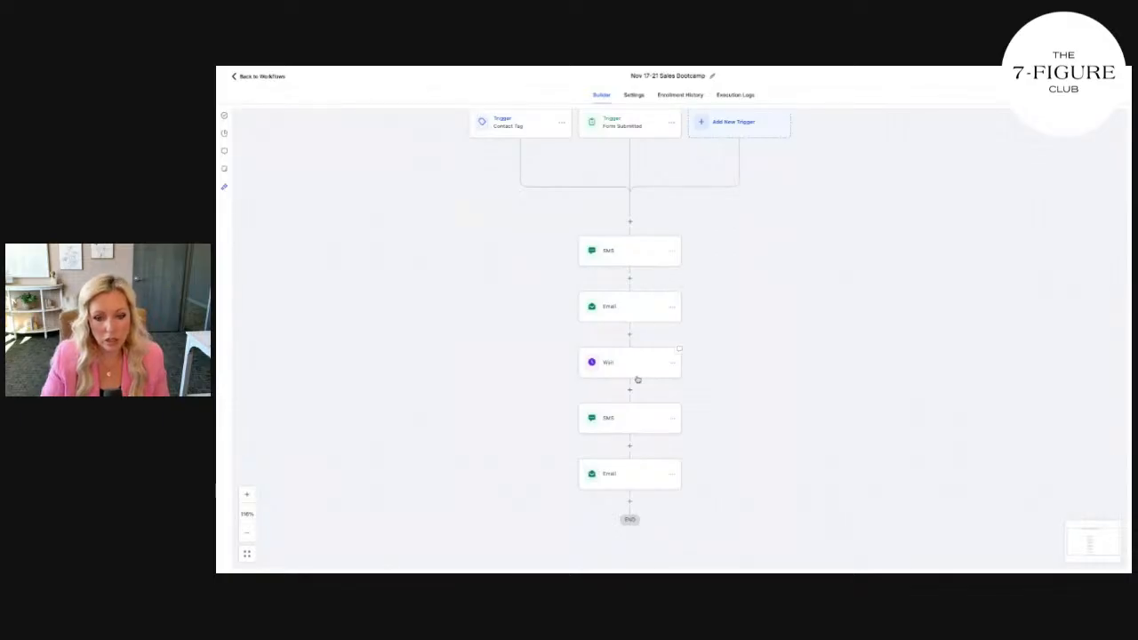
pyautogui.scroll(-1, 634, 440)
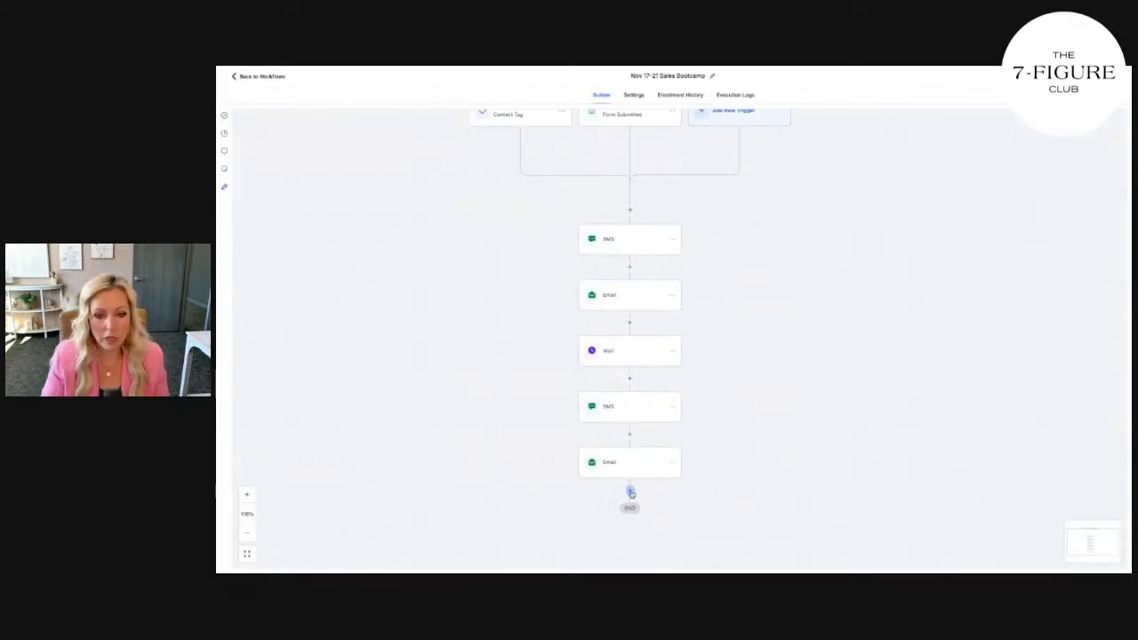
pyautogui.click(631, 493)
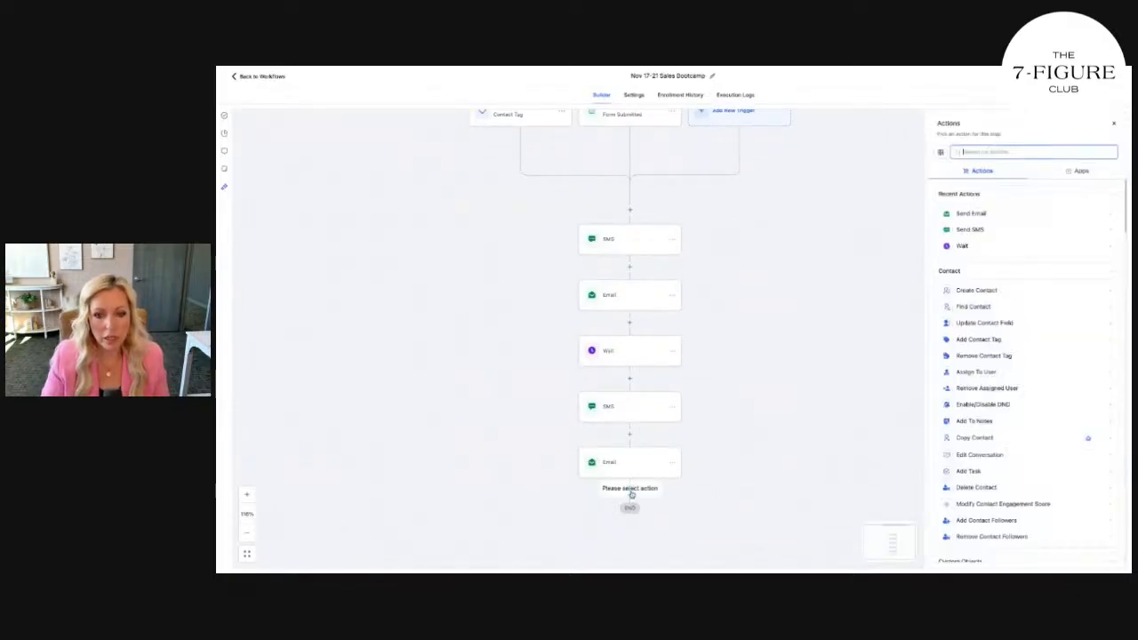
# Make the new step a Wait for the Event / Appointment time, timed to Exact time
pyautogui.click(969, 249)
pyautogui.click(855, 199)
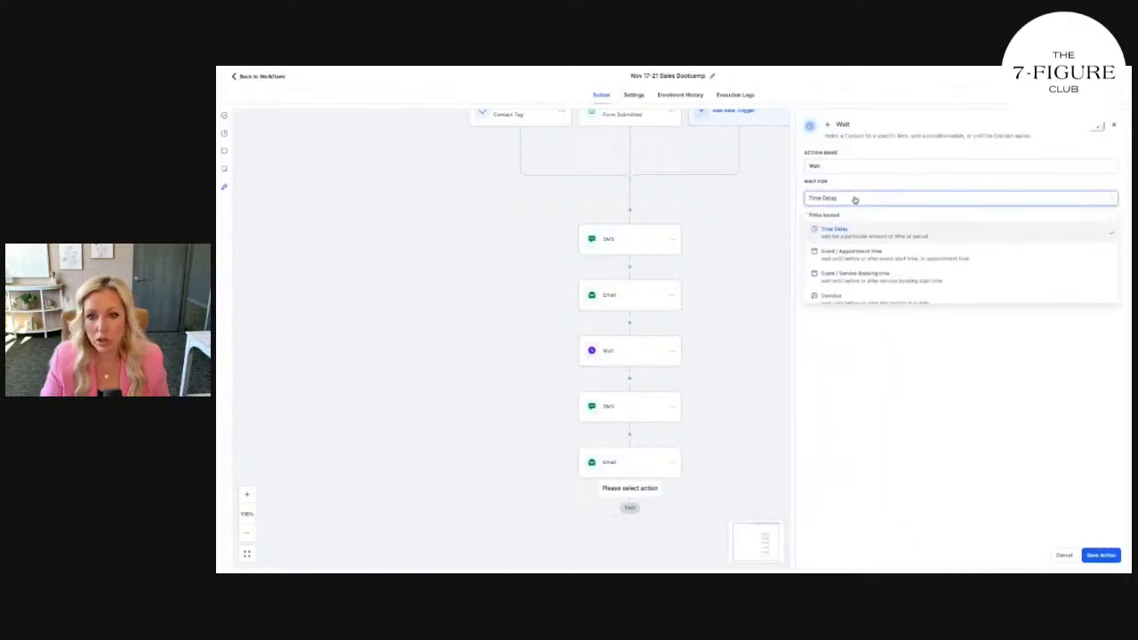
pyautogui.click(879, 257)
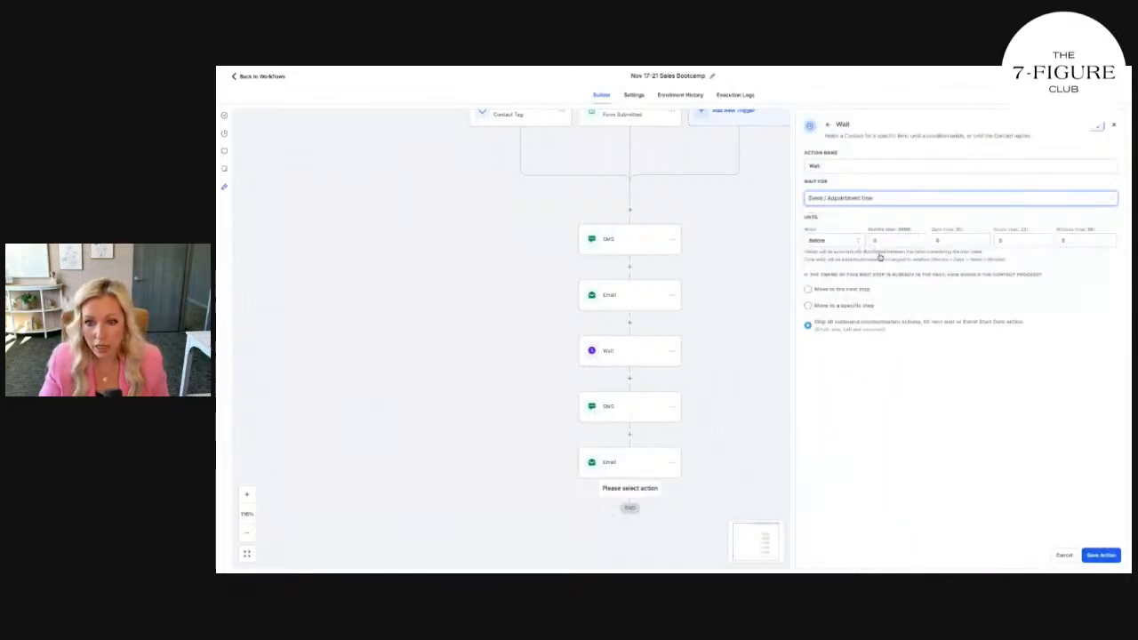
pyautogui.click(879, 199)
pyautogui.click(876, 229)
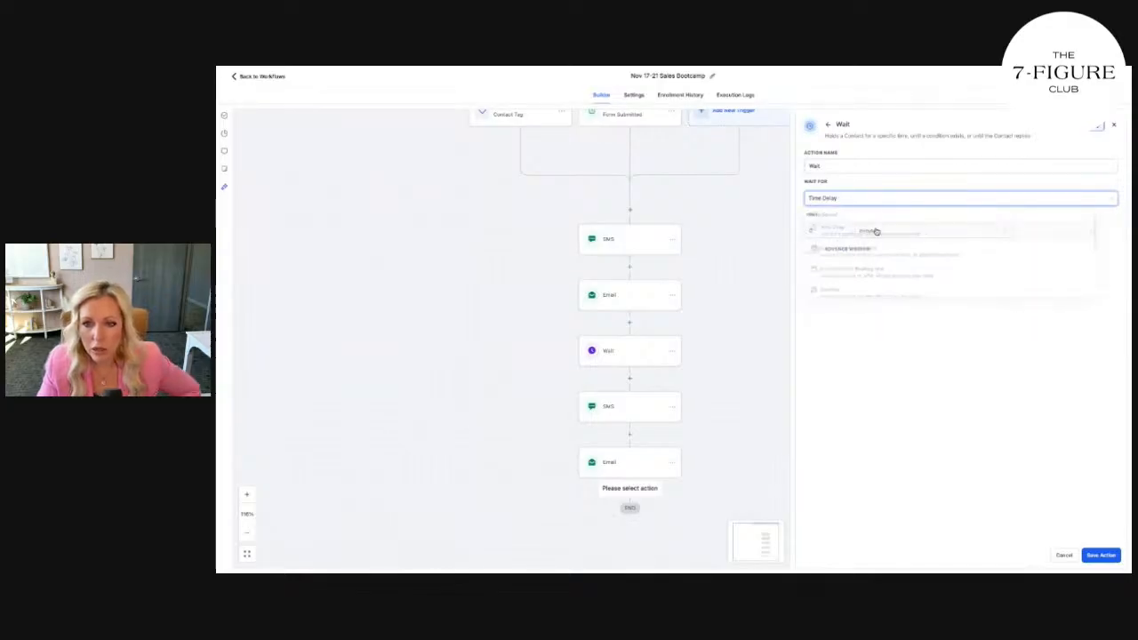
pyautogui.click(863, 204)
pyautogui.scroll(-3, 889, 258)
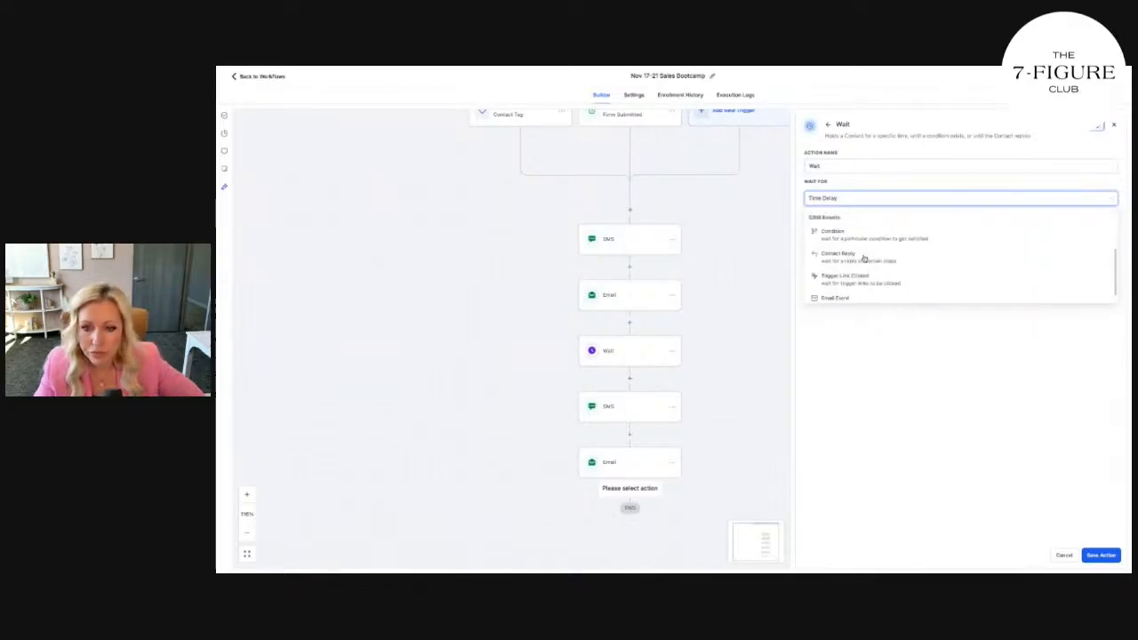
pyautogui.scroll(3, 978, 275)
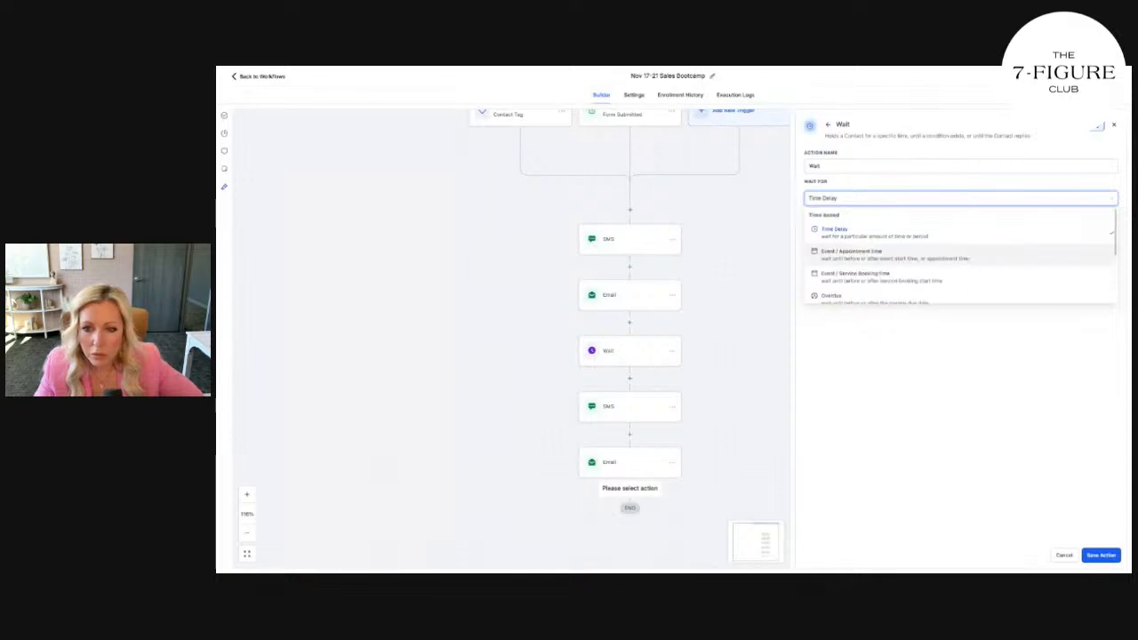
pyautogui.click(876, 253)
pyautogui.click(827, 242)
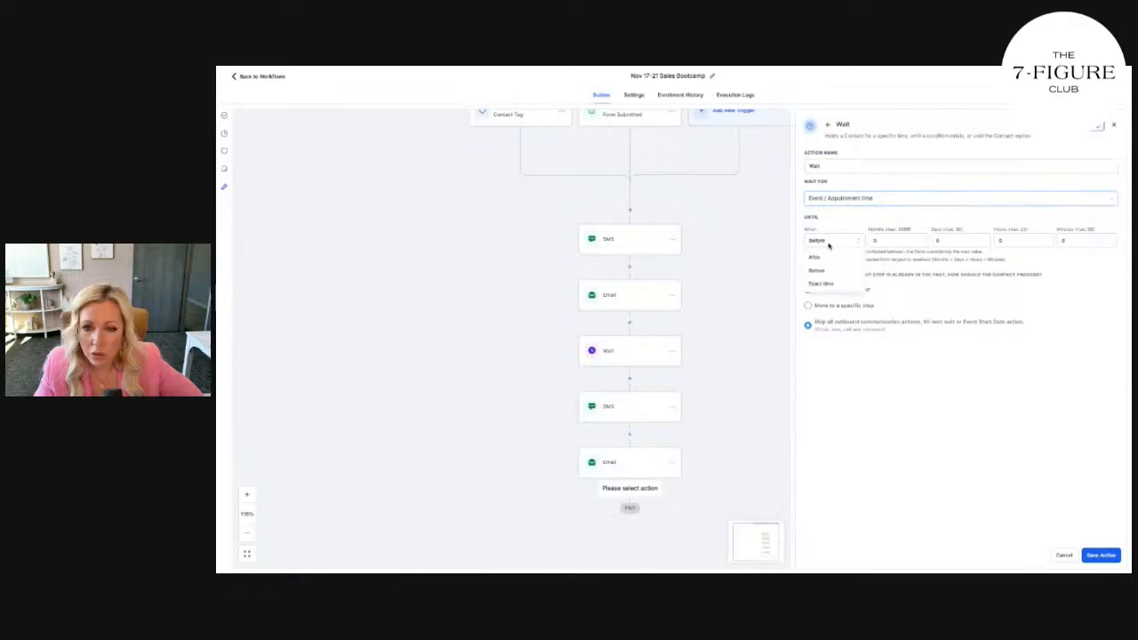
pyautogui.click(825, 284)
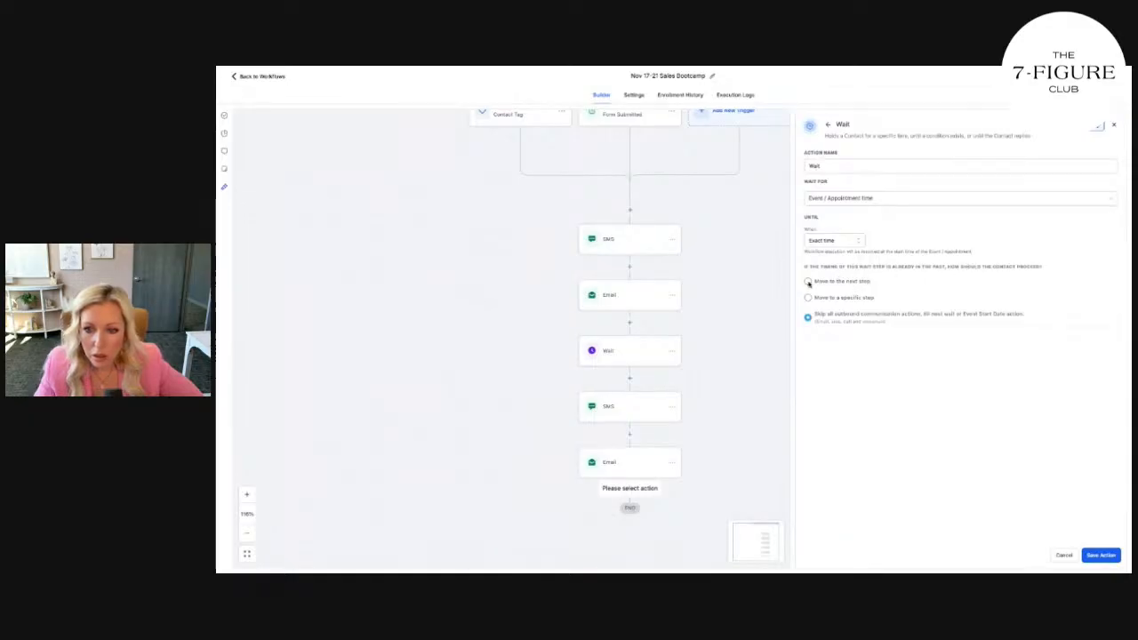
# Save the Wait step, then try a Send SMS step after it and close the panel
pyautogui.click(1101, 556)
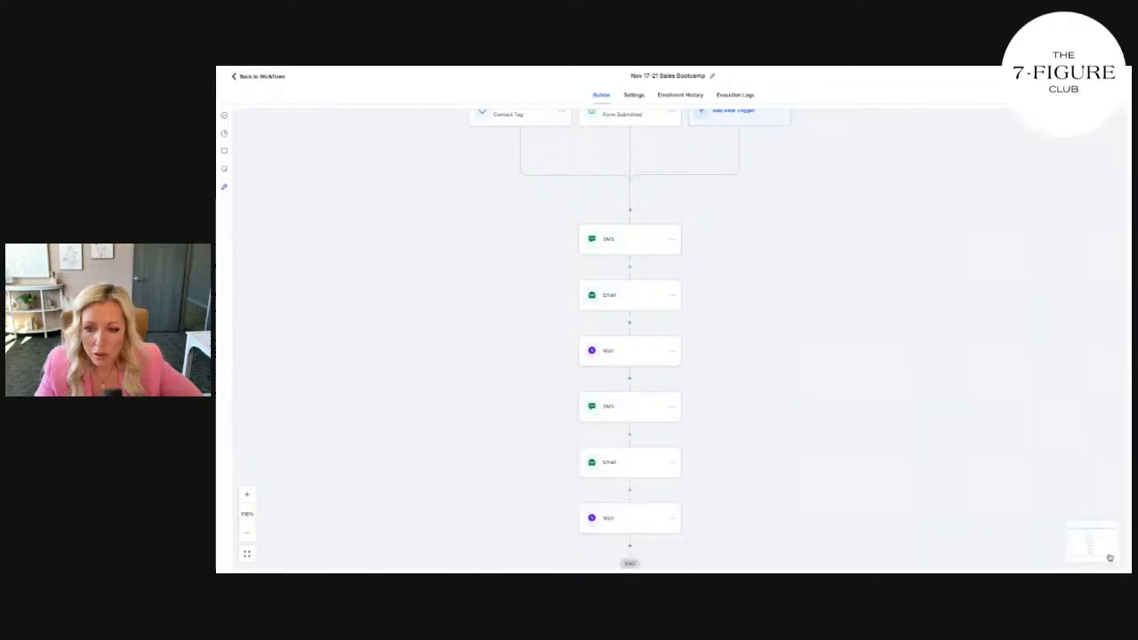
pyautogui.scroll(-1, 649, 477)
pyautogui.click(627, 486)
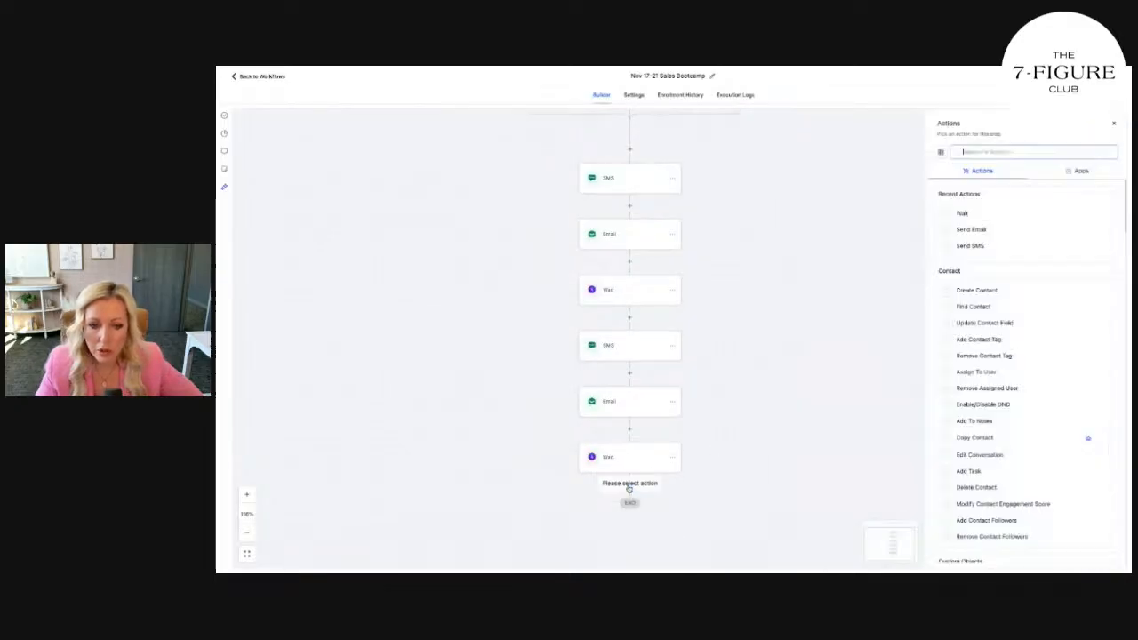
pyautogui.click(984, 247)
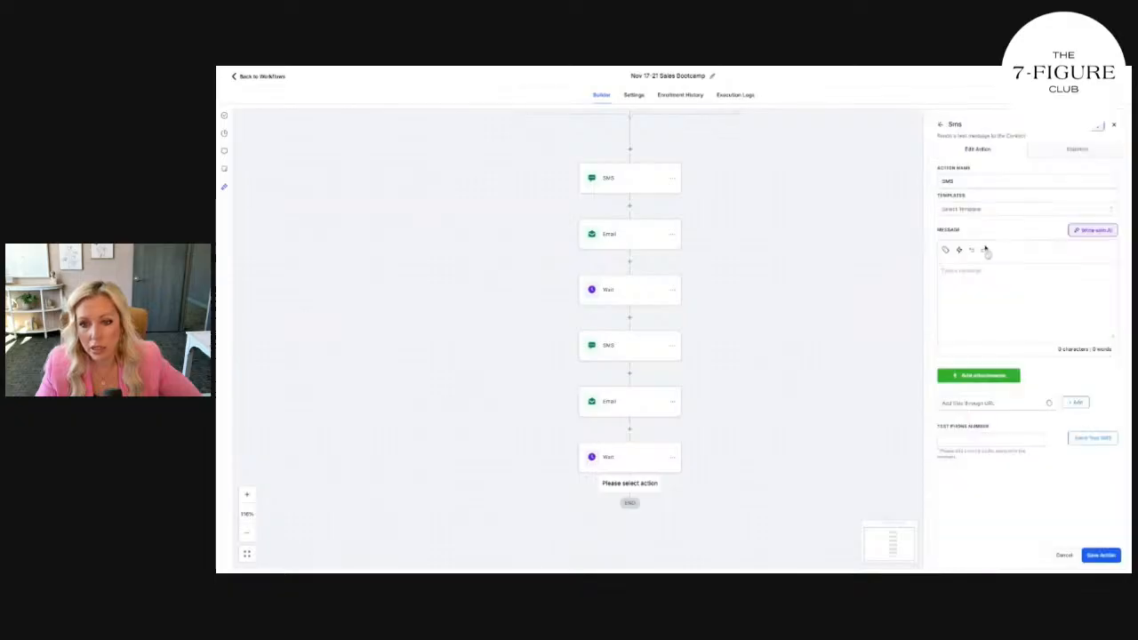
pyautogui.click(630, 458)
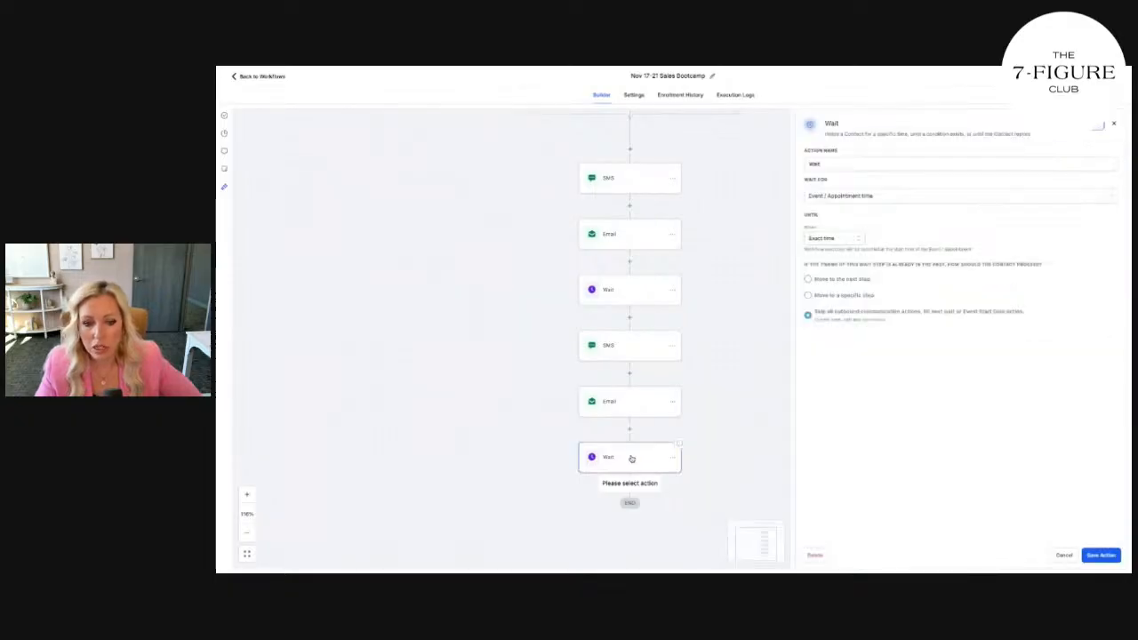
pyautogui.click(1114, 124)
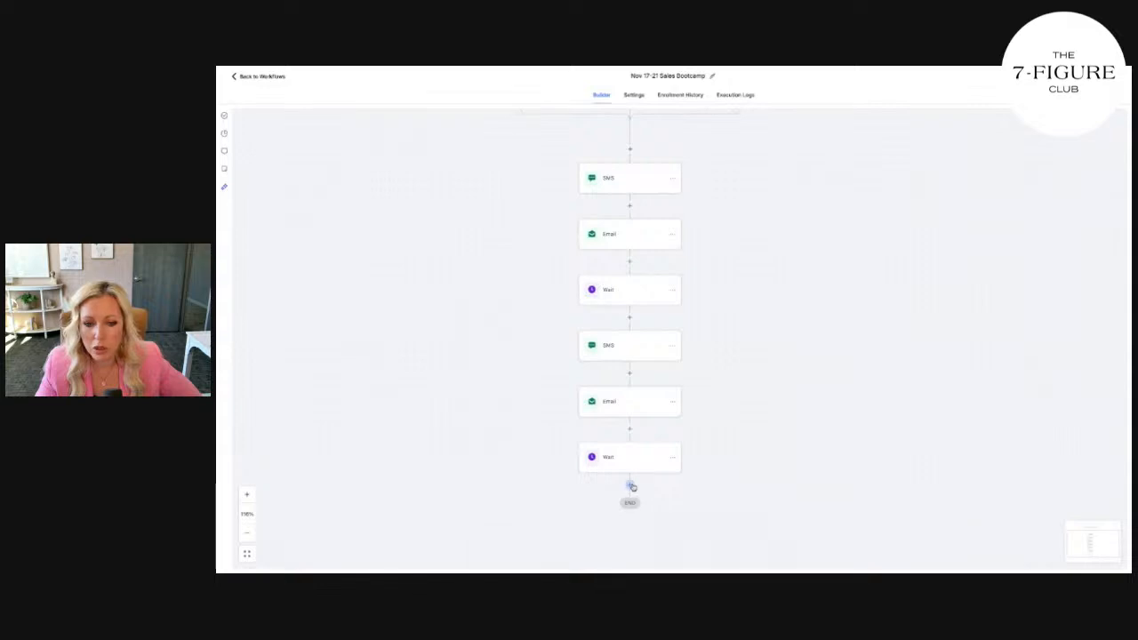
# Add a step after the final Wait, searching actions for 'date' then clearing the search
pyautogui.click(630, 485)
pyautogui.write('date')
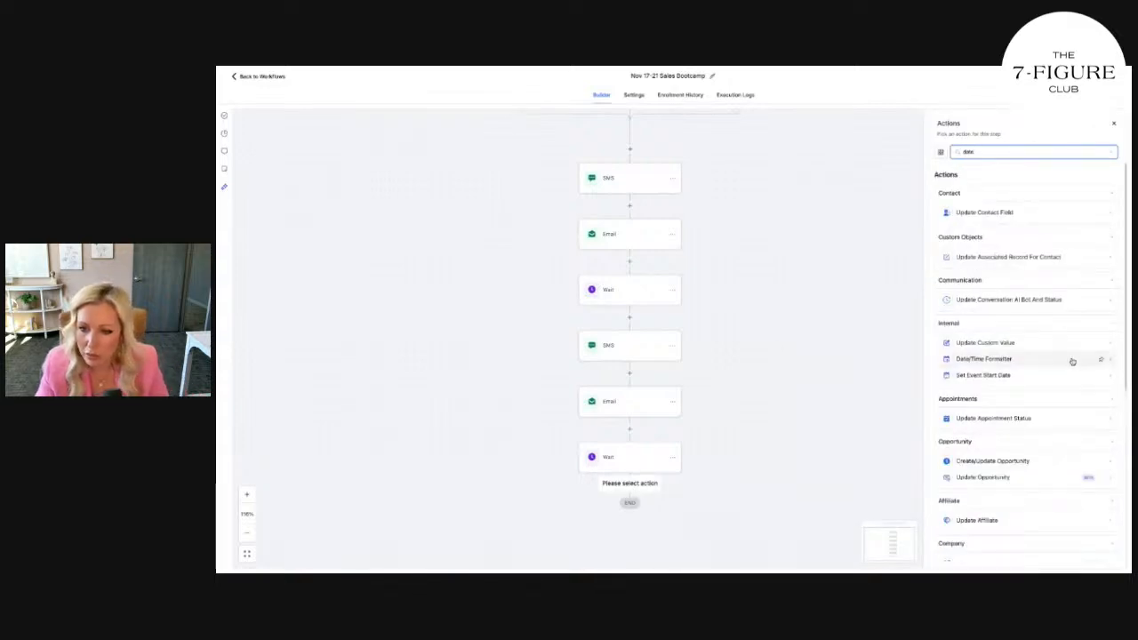
pyautogui.scroll(-3, 1070, 359)
pyautogui.scroll(-4, 1053, 399)
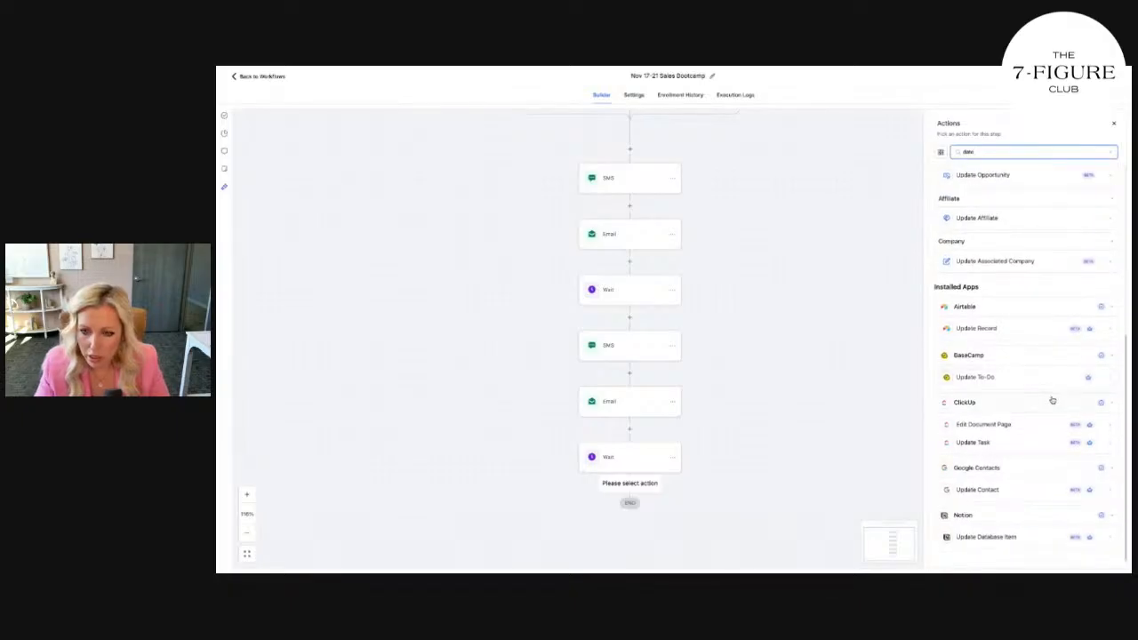
pyautogui.scroll(10, 1052, 402)
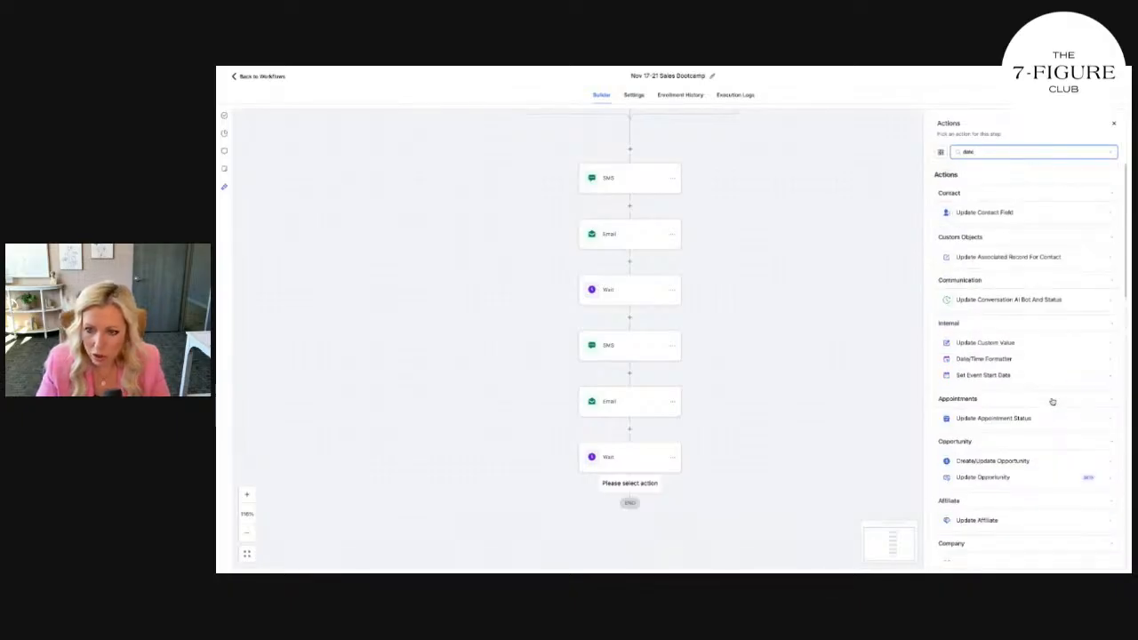
pyautogui.doubleClick(1008, 152)
pyautogui.press('BackSpace')
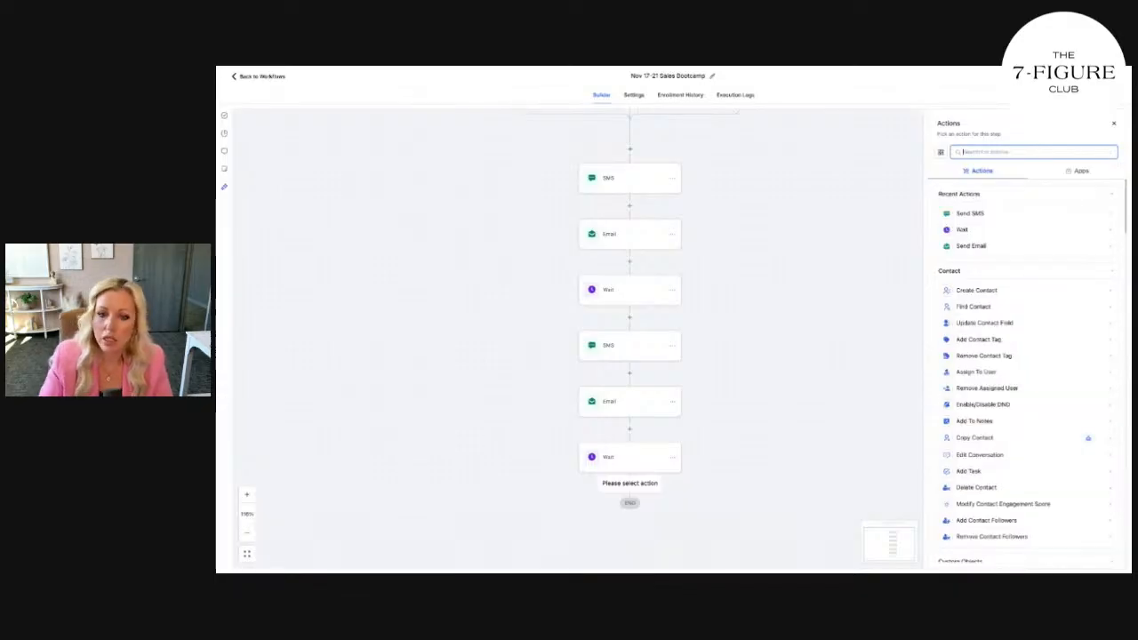
# Choose Send Email from Recent Actions as the step after the final Wait
pyautogui.click(978, 246)
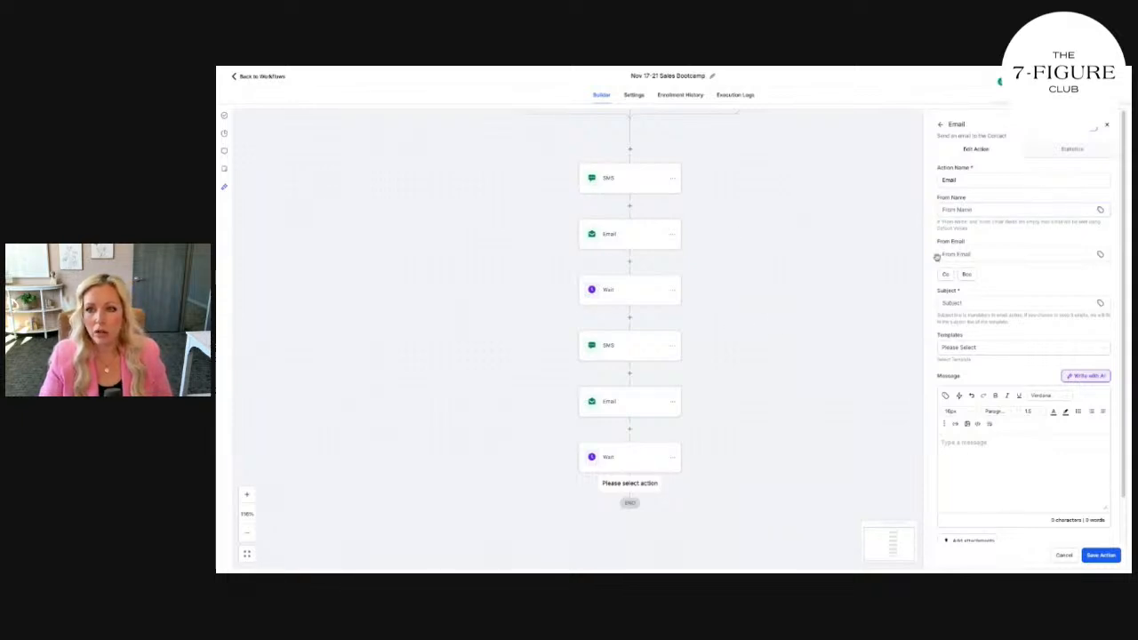
pyautogui.scroll(5, 765, 240)
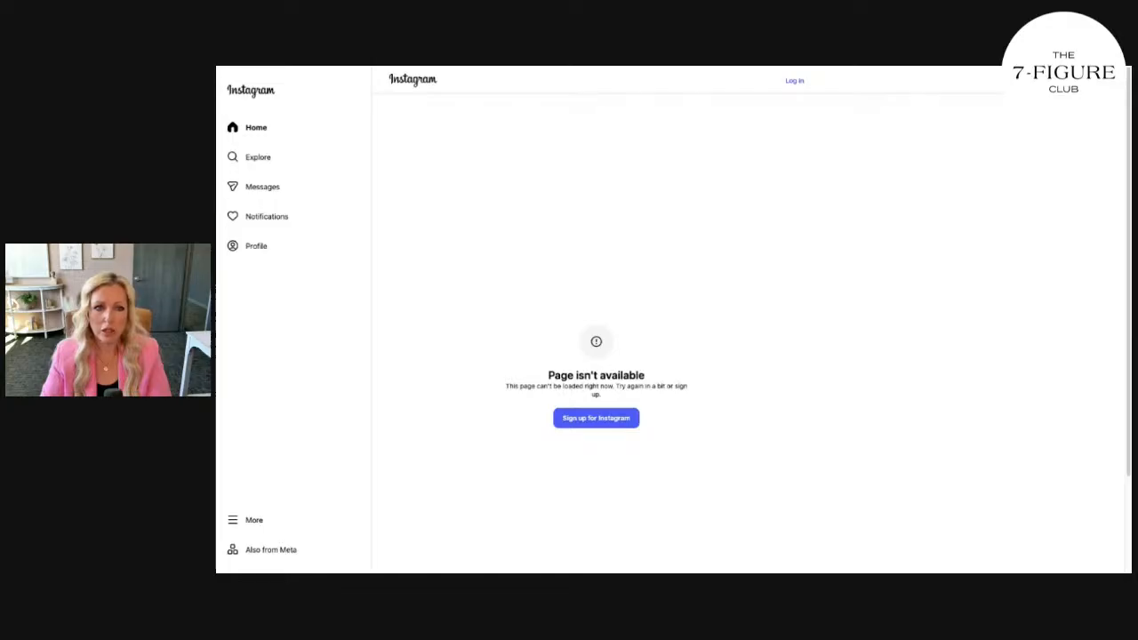
# Reload the unavailable Instagram page and go to the home feed
pyautogui.press('super+r')
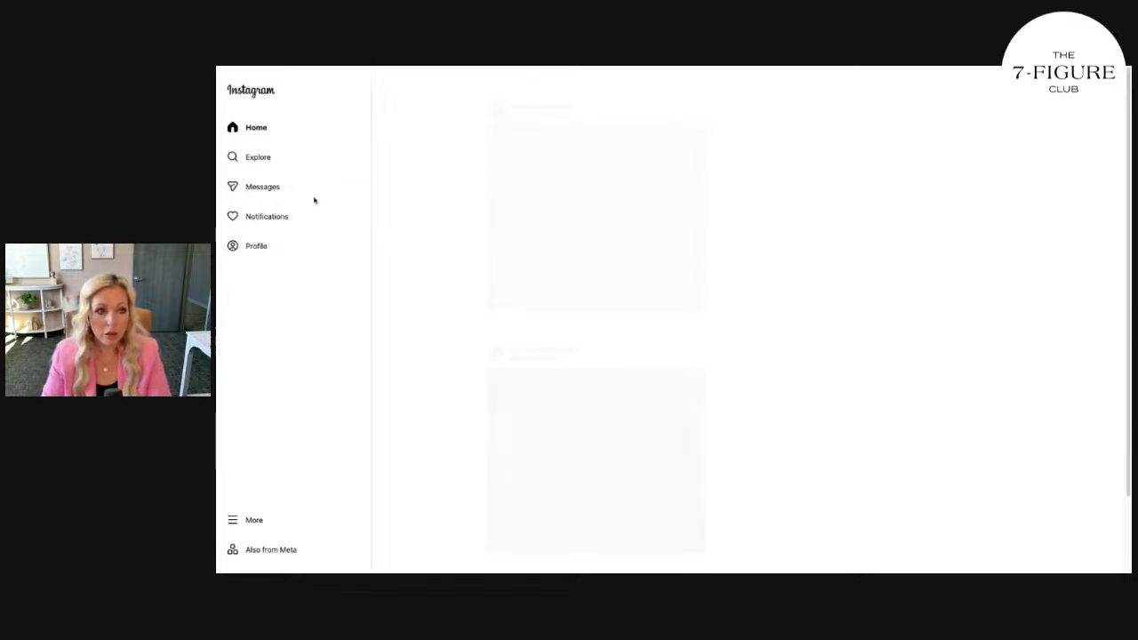
pyautogui.click(266, 137)
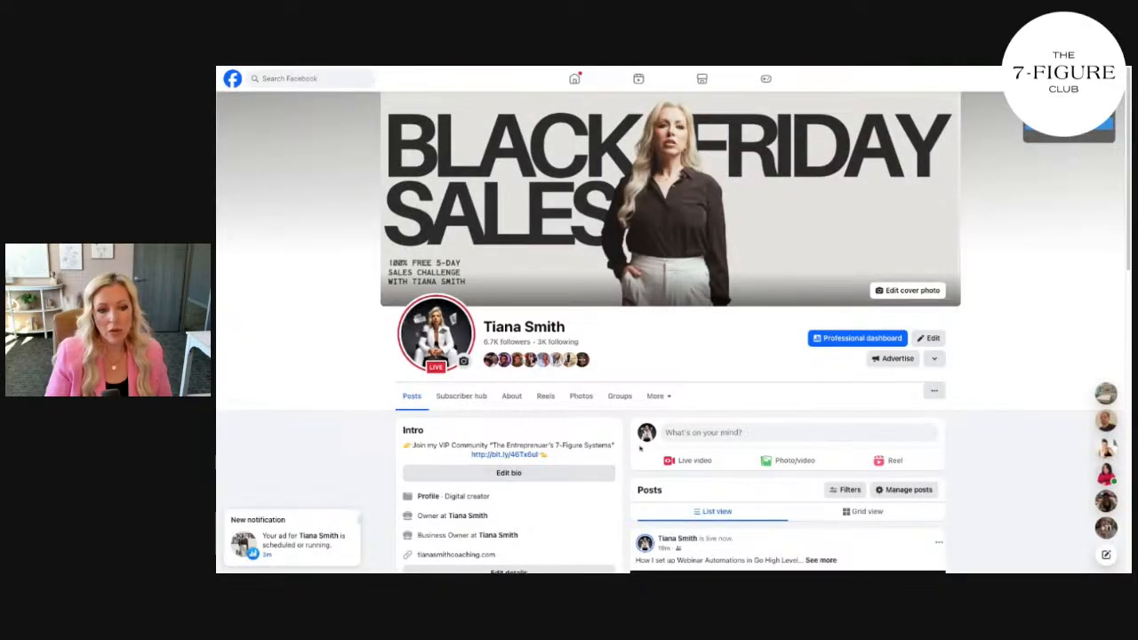
# Open the Black Friday Sales cover photo post showing the NOV 17-21 challenge
pyautogui.click(702, 285)
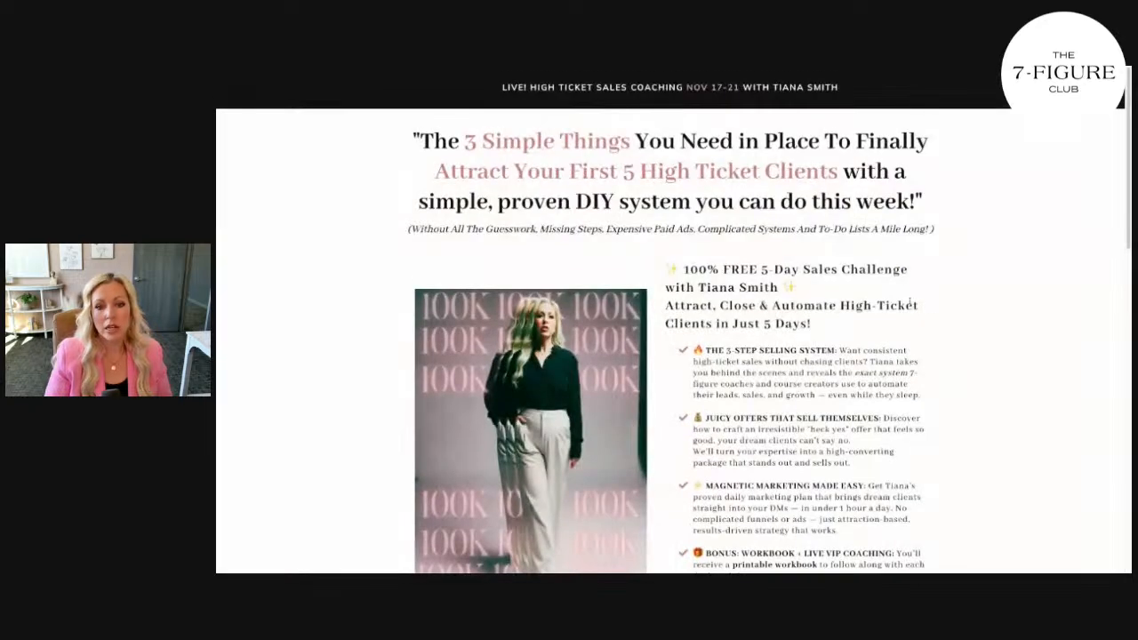
# Register for the 5-Day Sales Challenge with autofilled name, email and phone, accepting the terms
pyautogui.scroll(-5, 762, 417)
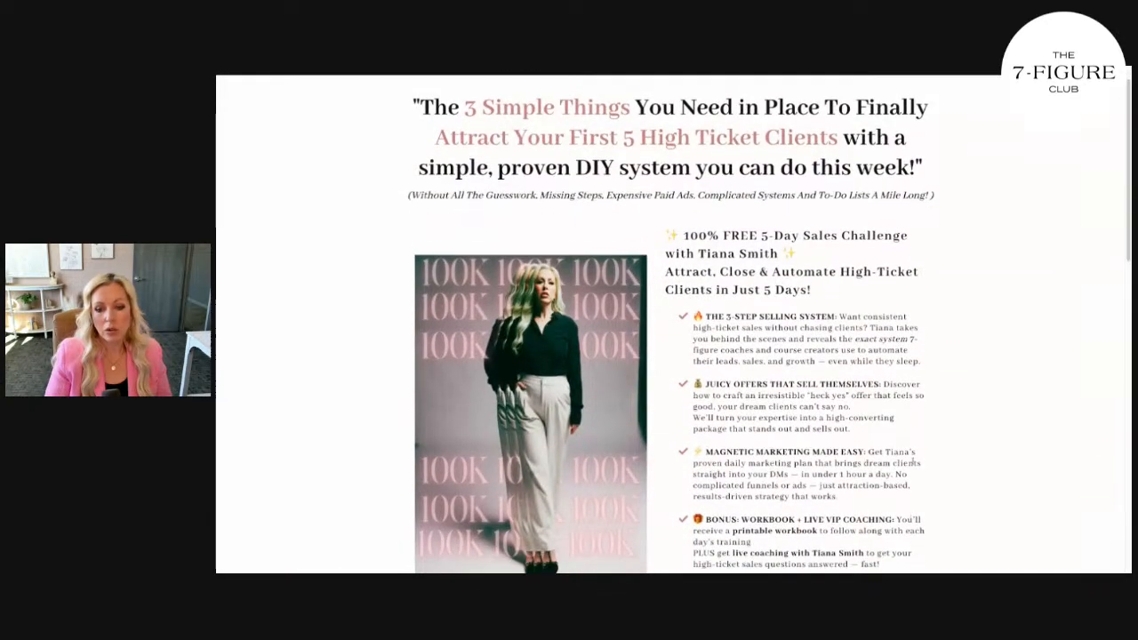
pyautogui.click(762, 417)
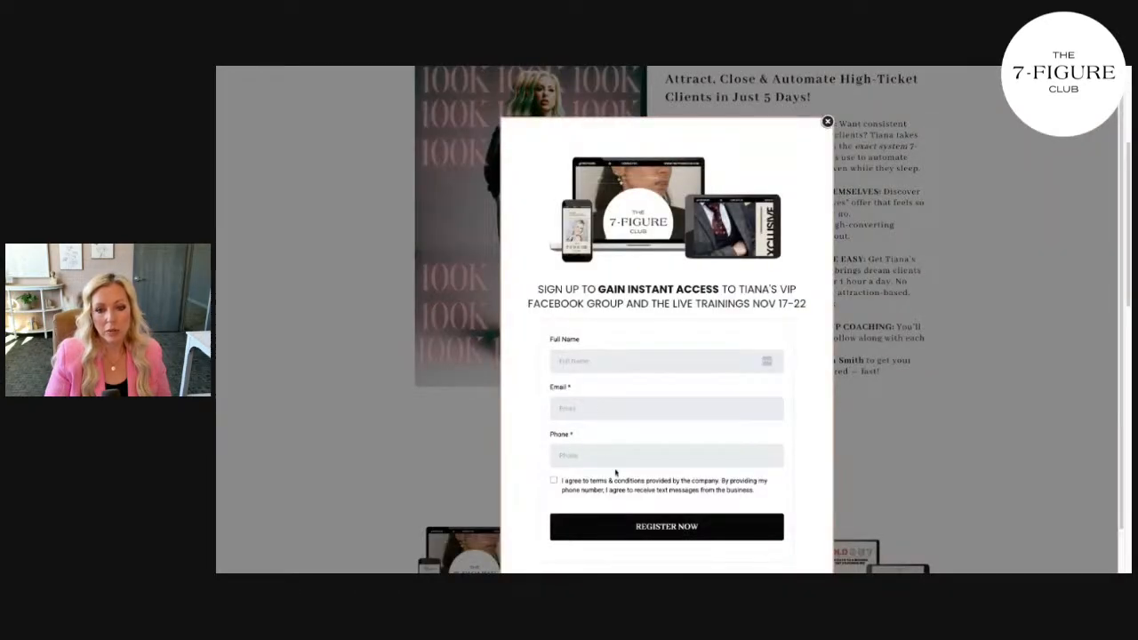
pyautogui.click(629, 390)
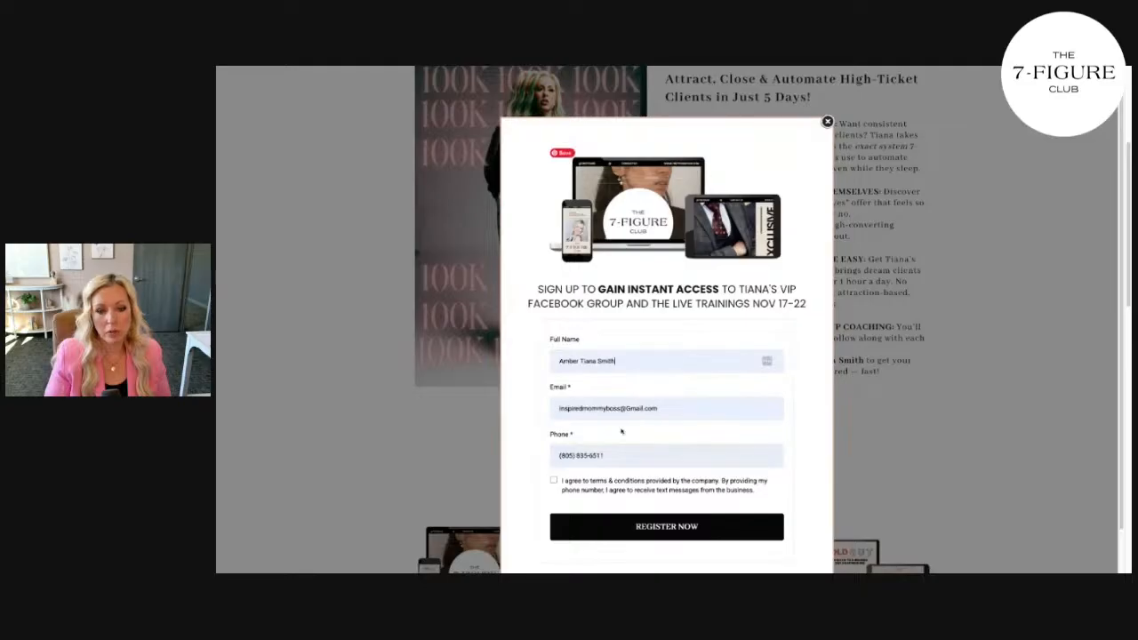
pyautogui.click(554, 480)
pyautogui.click(651, 527)
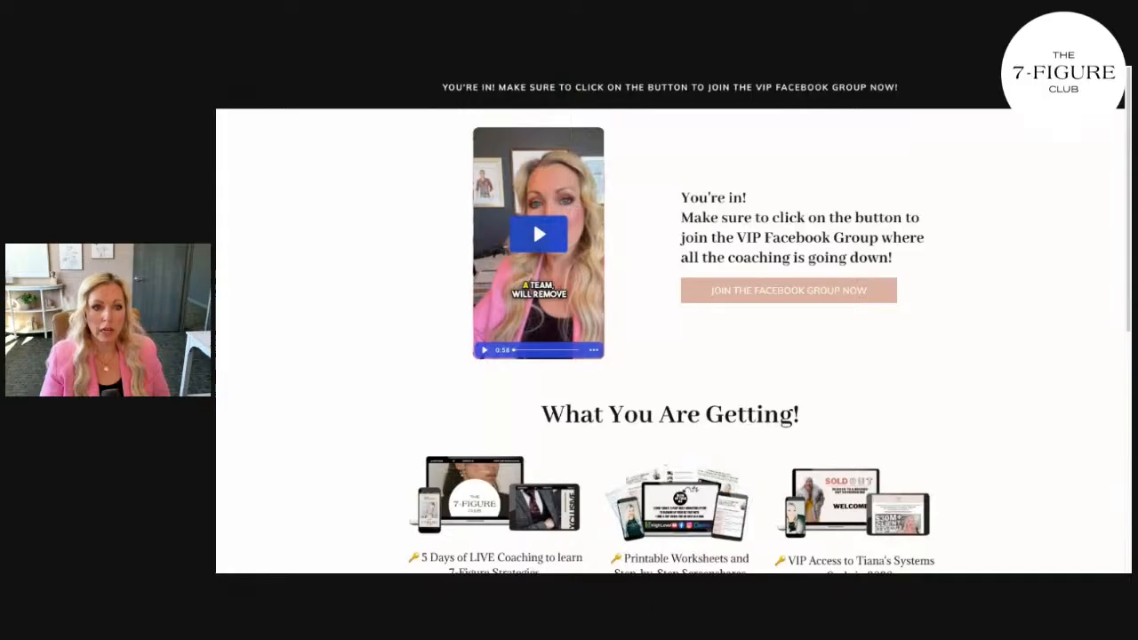
pyautogui.scroll(-5, 727, 451)
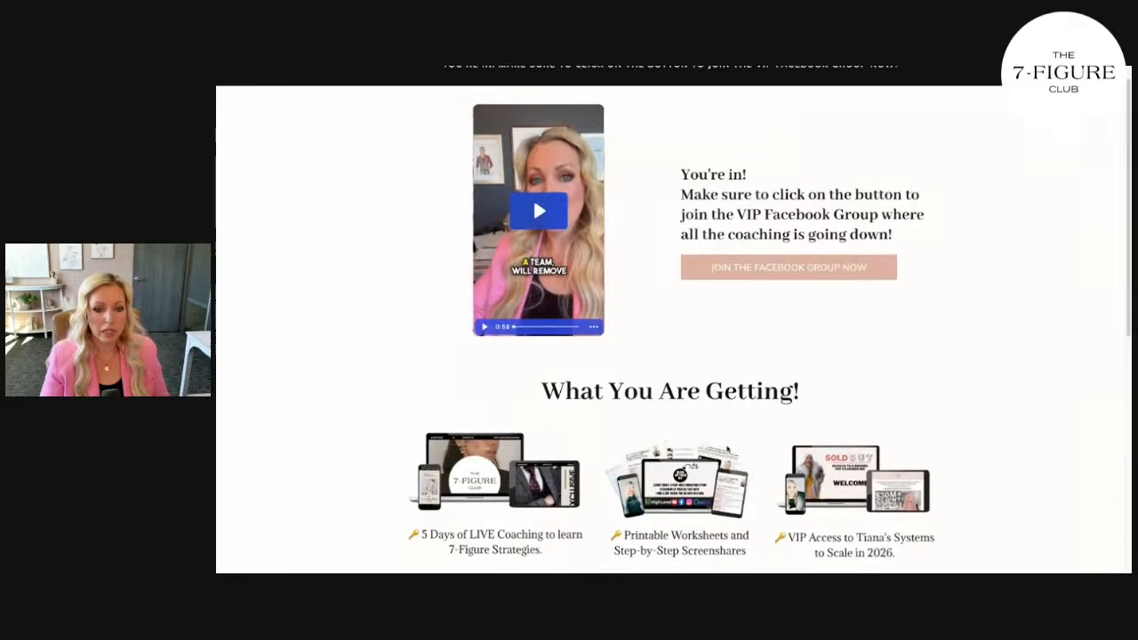
pyautogui.scroll(-1, 728, 451)
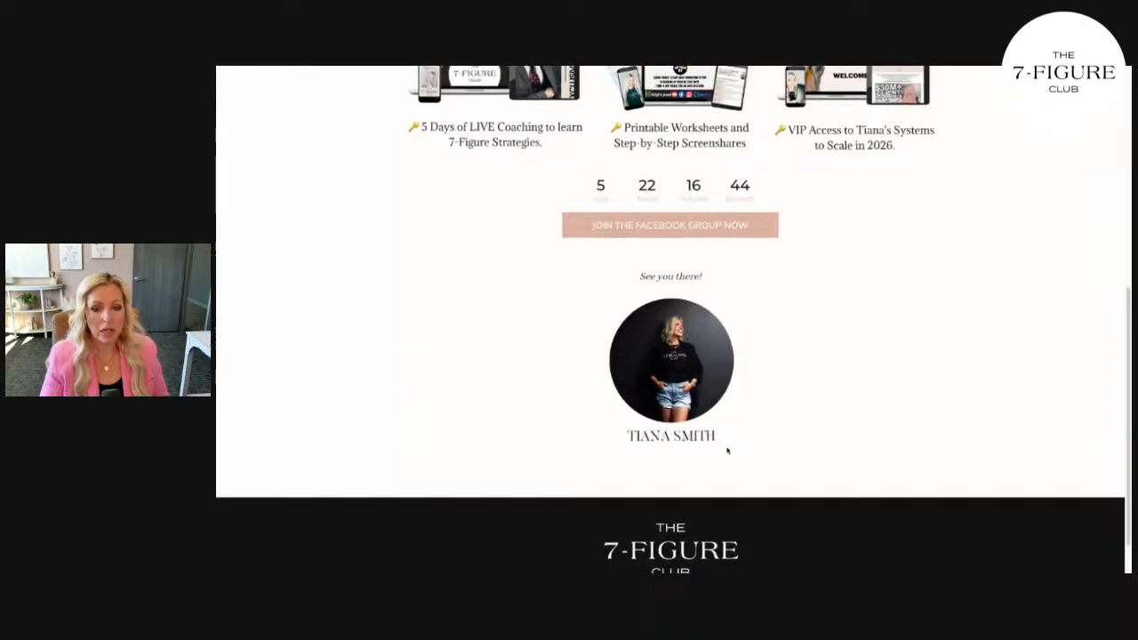
pyautogui.scroll(5, 728, 450)
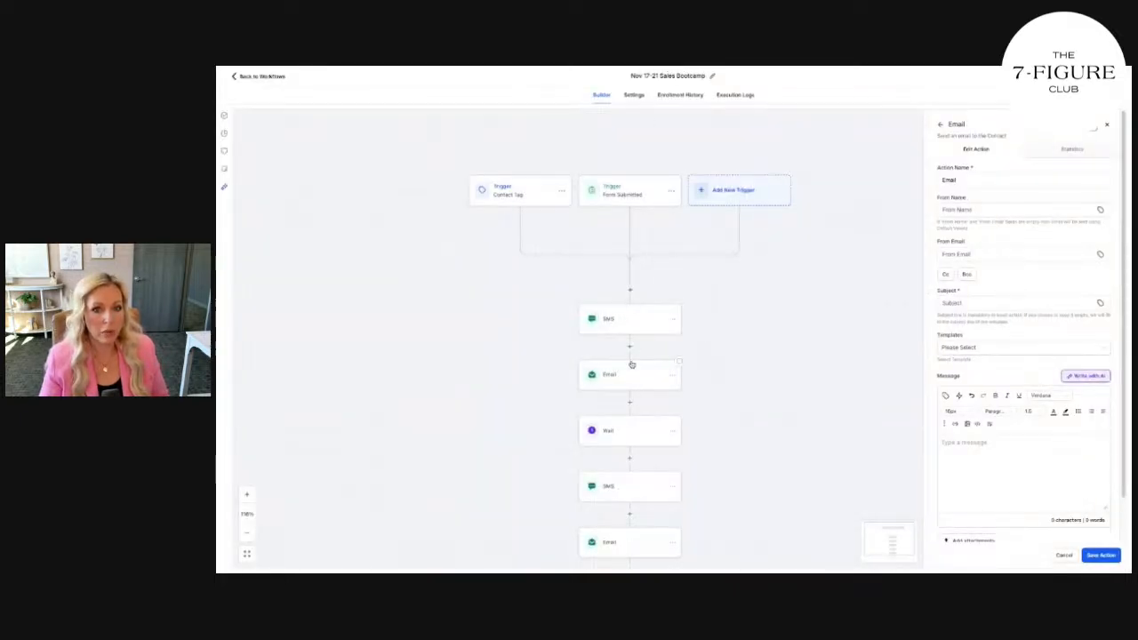
pyautogui.scroll(-1, 631, 364)
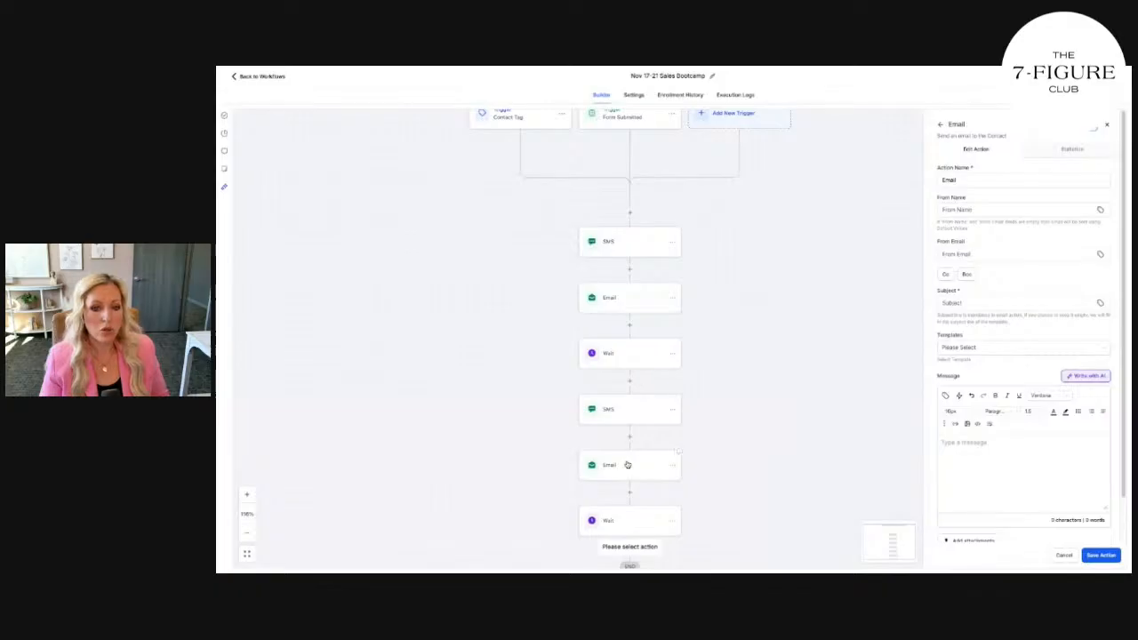